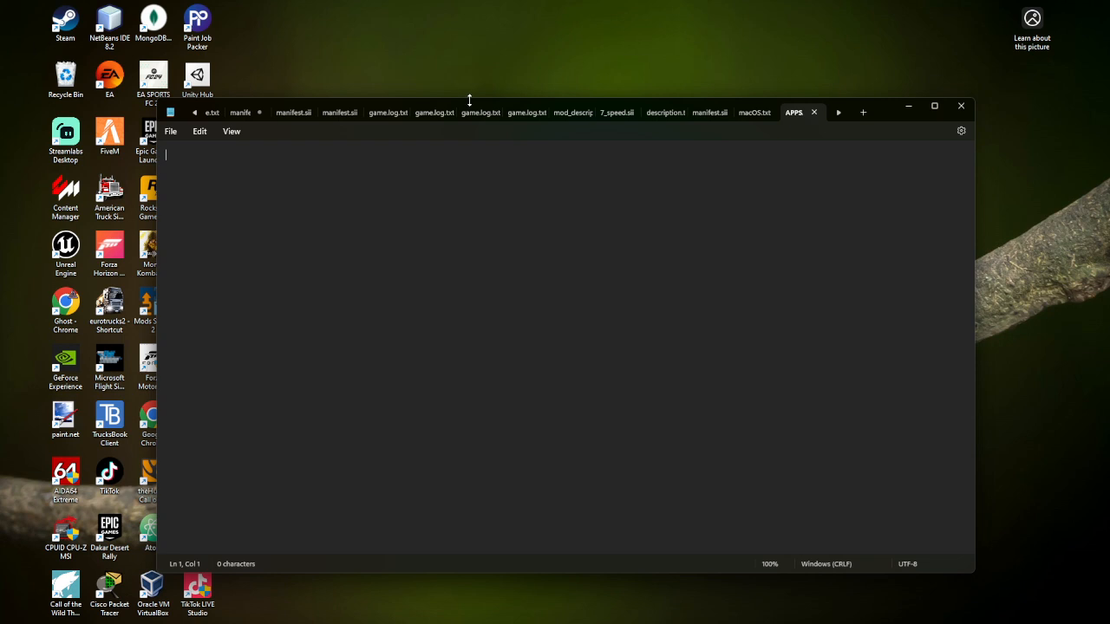
Step: Reposition and heighten the note window, then write the heading APPS and list 1 paint.net, 2 paintjob packer, 3 templates
left_click_drag(475, 101, 551, 61)
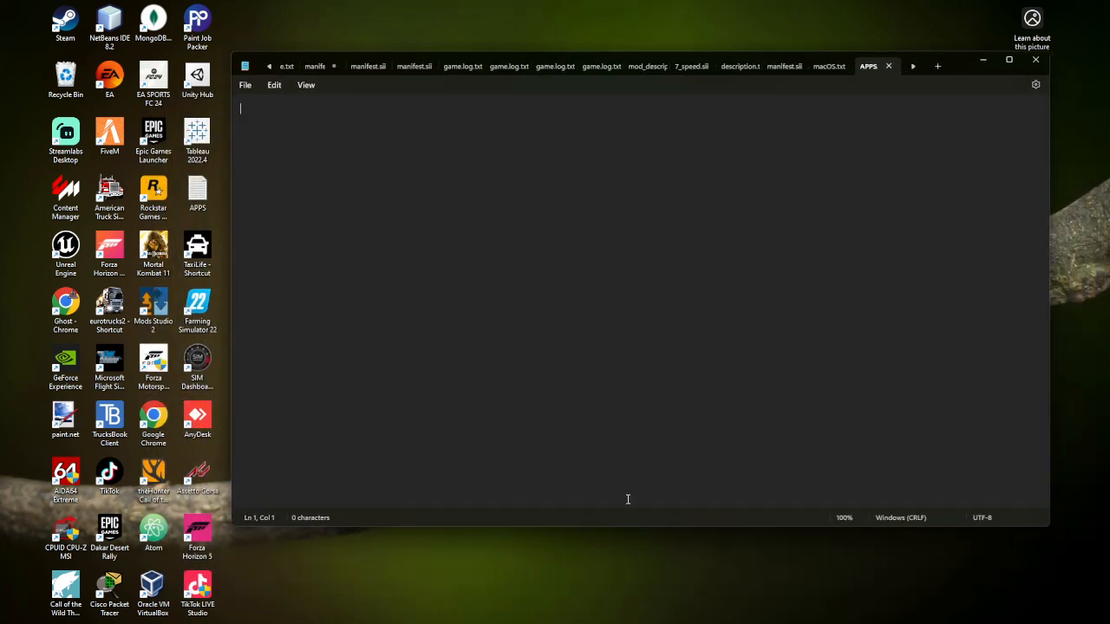
left_click_drag(616, 527, 612, 599)
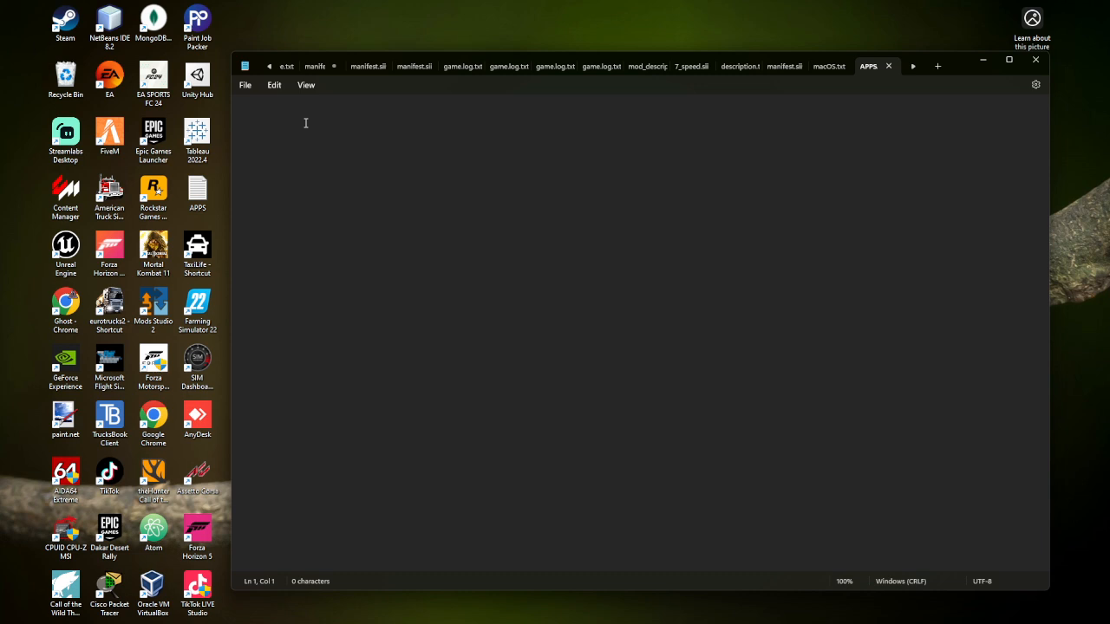
type("APPS")
key("Return")
key("Return")
type("1 ")
type("ait.")
type("pa")
key("BackSpace")
type("n")
key("Right")
type("2 paintjob pacv")
key("Return")
type("3 templates")
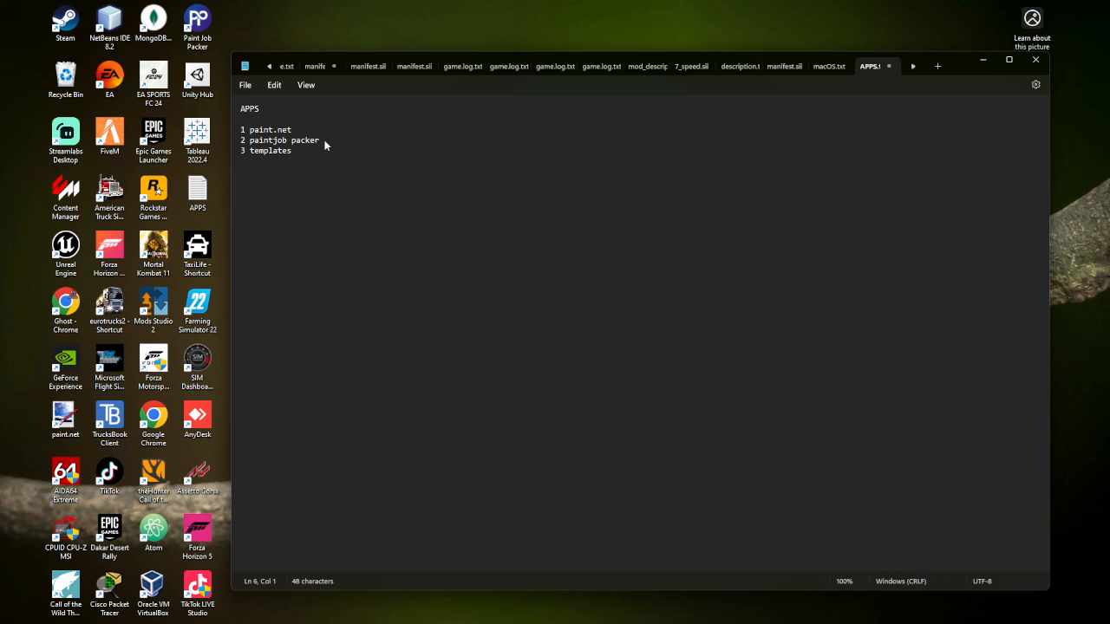
Step: Append "/ modstudio" to the paintjob packer line and add "4 images" as the last list item
left_click(326, 139)
type("- modstudi")
key("Up")
type("o")
key("Return")
type("4")
type(" iages")
key("BackSpace")
key("BackSpace")
key("BackSpace")
key("BackSpace")
type("mage")
key("Return")
key("Return")
left_click_drag(297, 152, 275, 152)
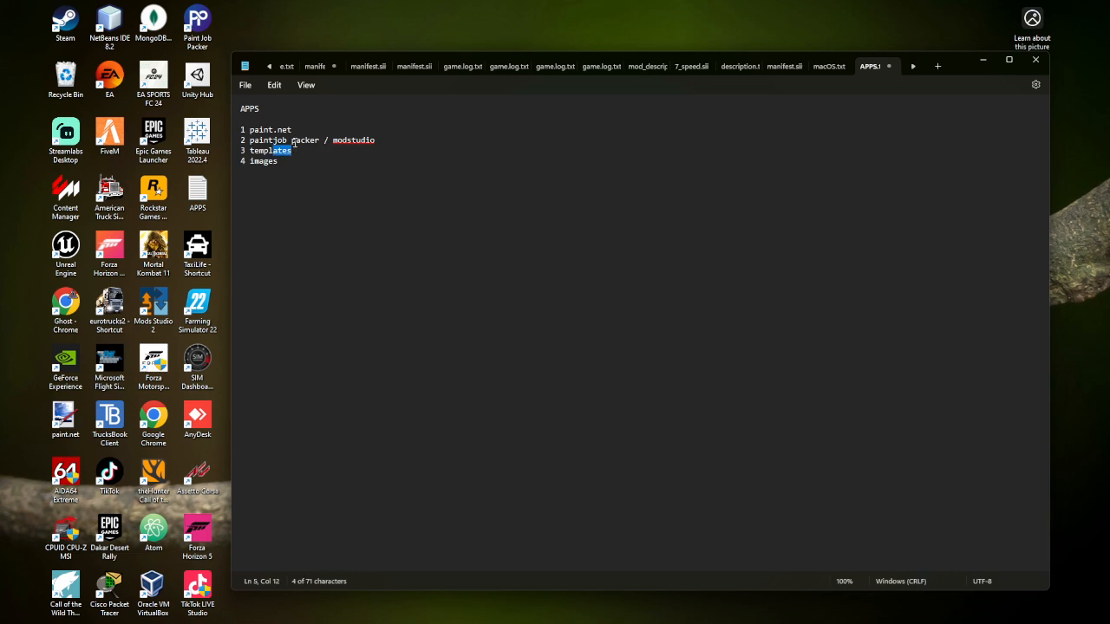
mouse_move(300, 152)
left_mouse_down()
mouse_move(246, 151)
mouse_move(254, 130)
left_mouse_up()
left_click(292, 130)
left_click_drag(378, 141, 252, 162)
left_click(270, 196)
Step: Correct the flagged word in the second list item to "mod studio" and highlight the templates line
right_click(349, 140)
left_click(361, 155)
left_click_drag(291, 151, 234, 151)
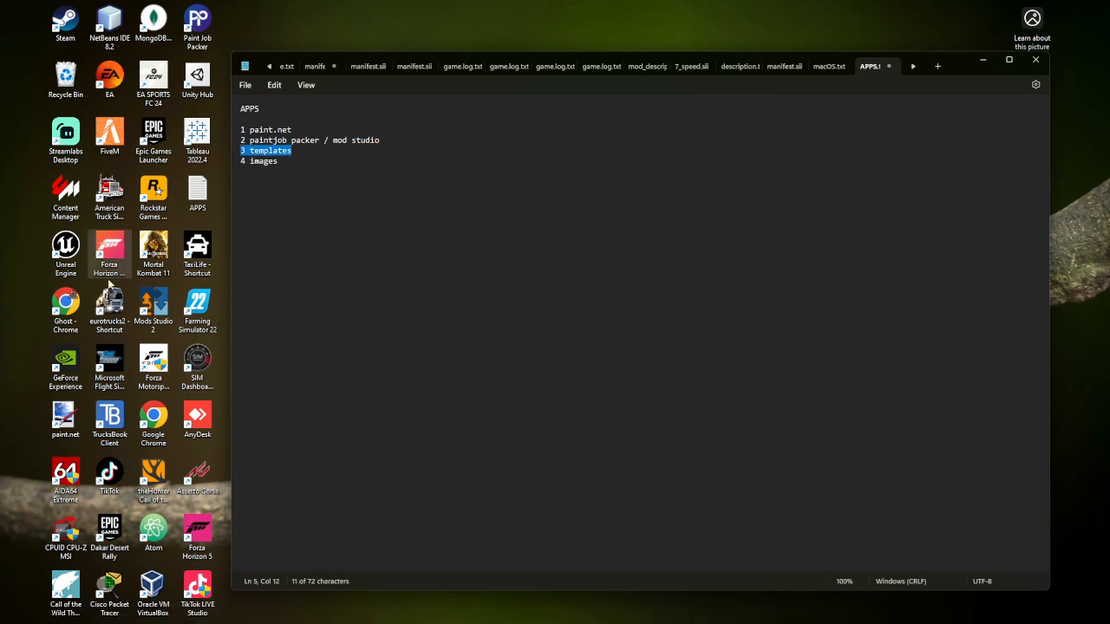
Step: Switch to Chrome in a maximized window and search the web for "ets2 truck templates"
left_click(73, 302)
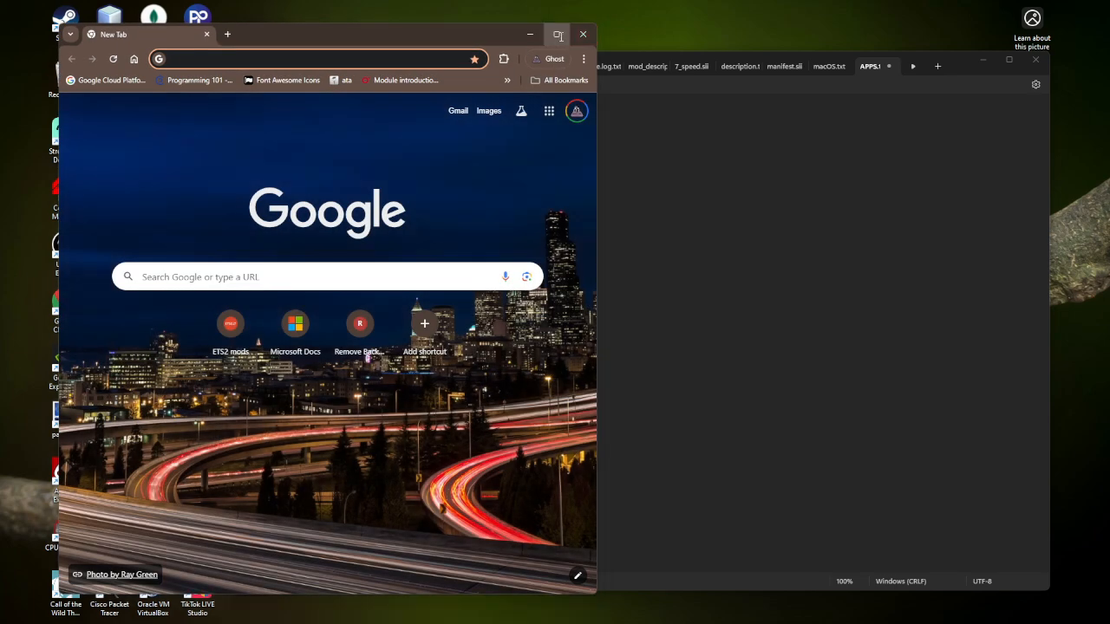
left_click(559, 35)
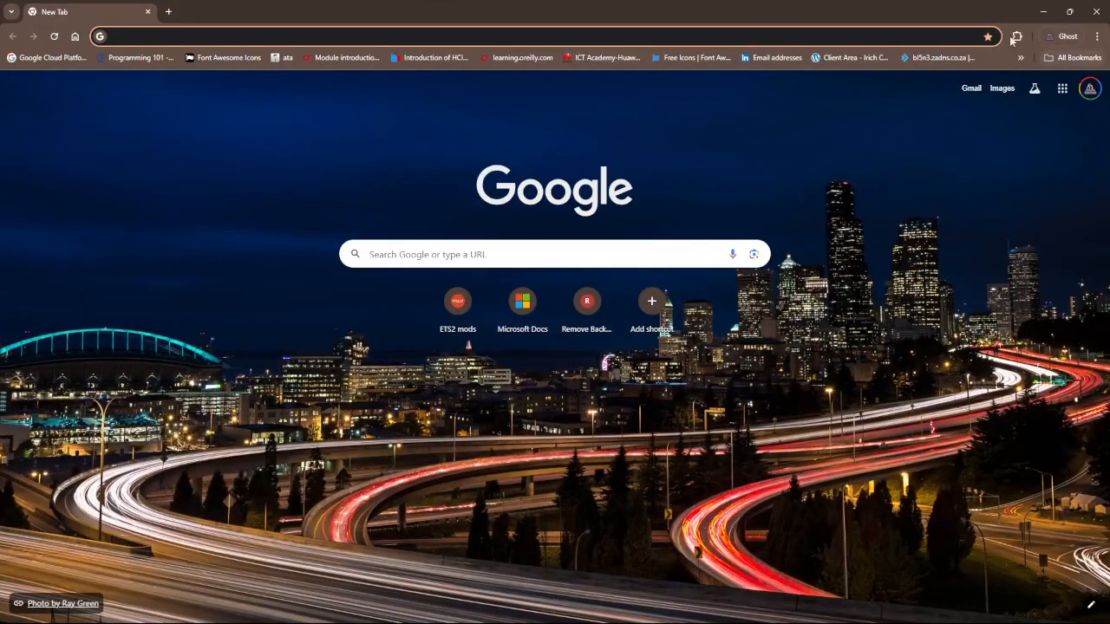
left_click(794, 32)
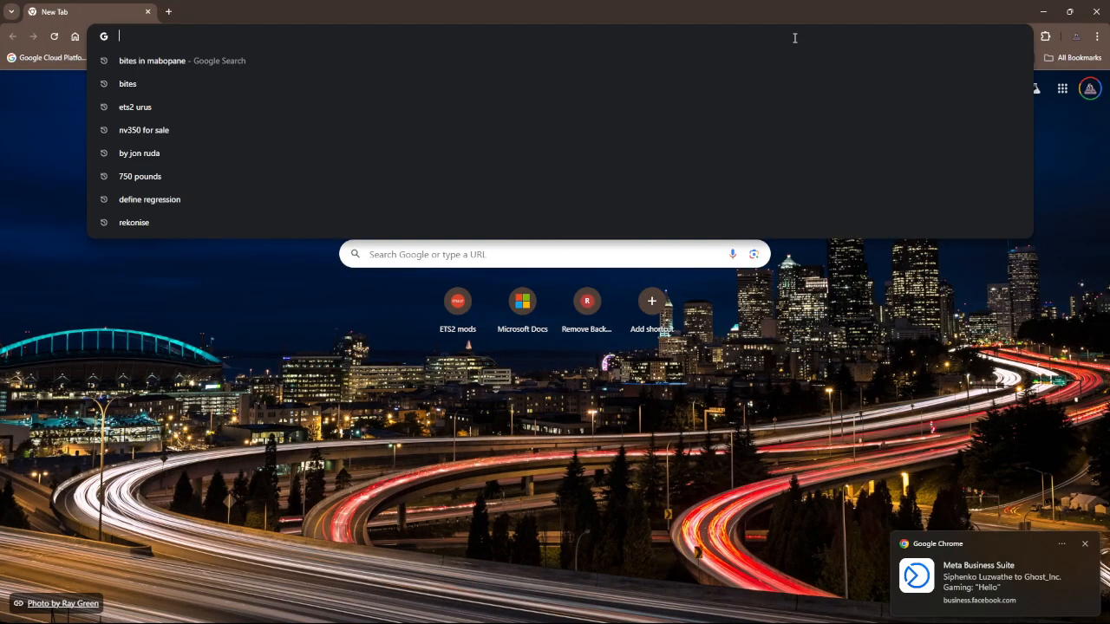
type("e")
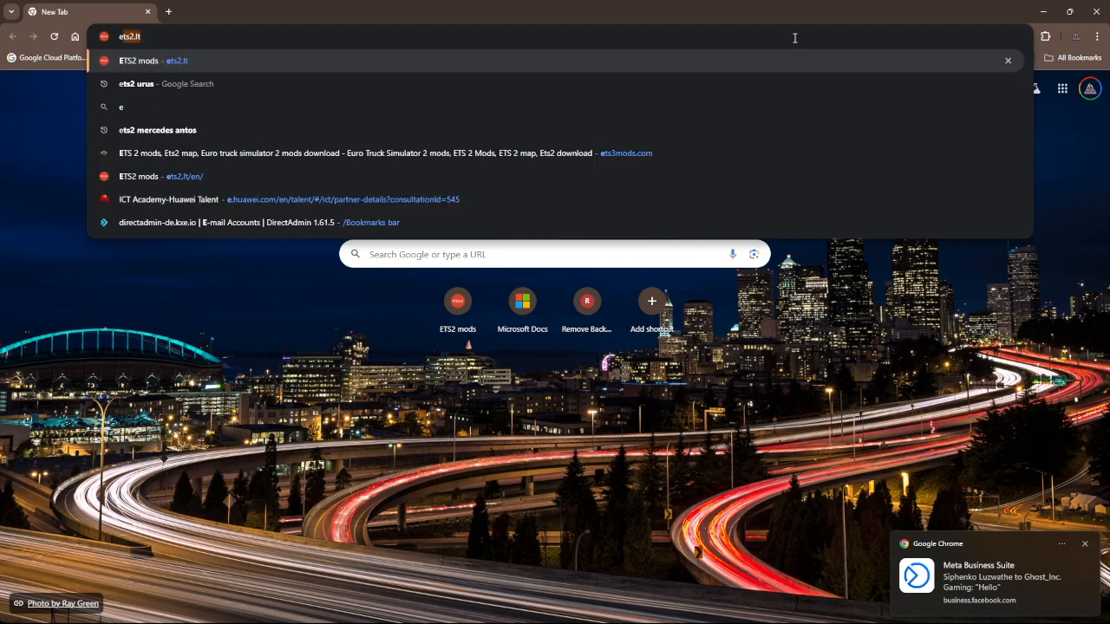
type("ts2 truc")
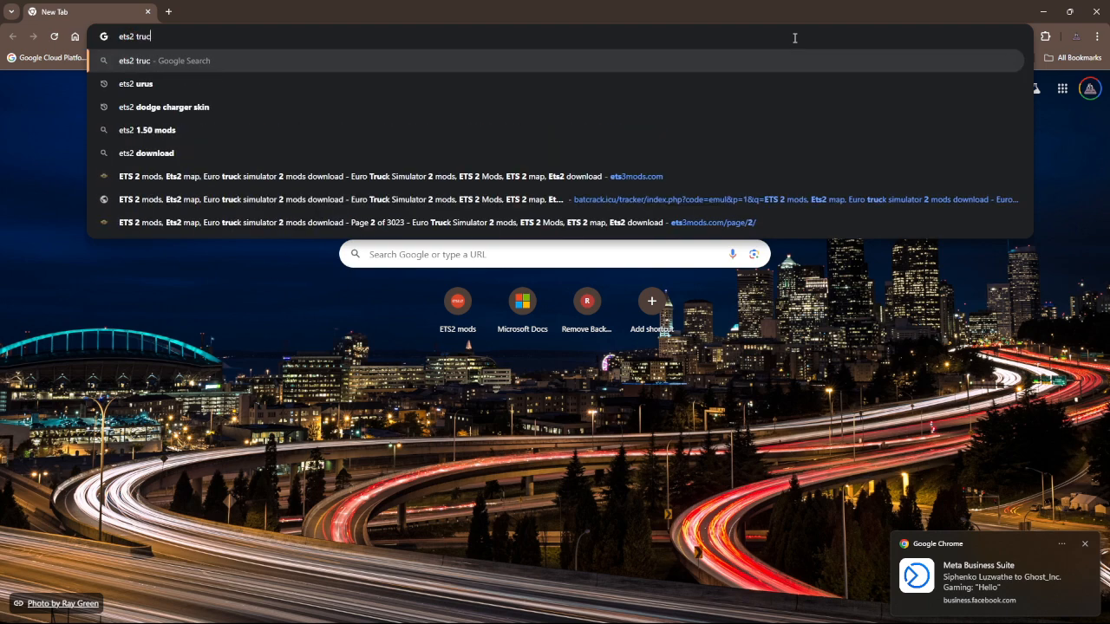
type("k templates")
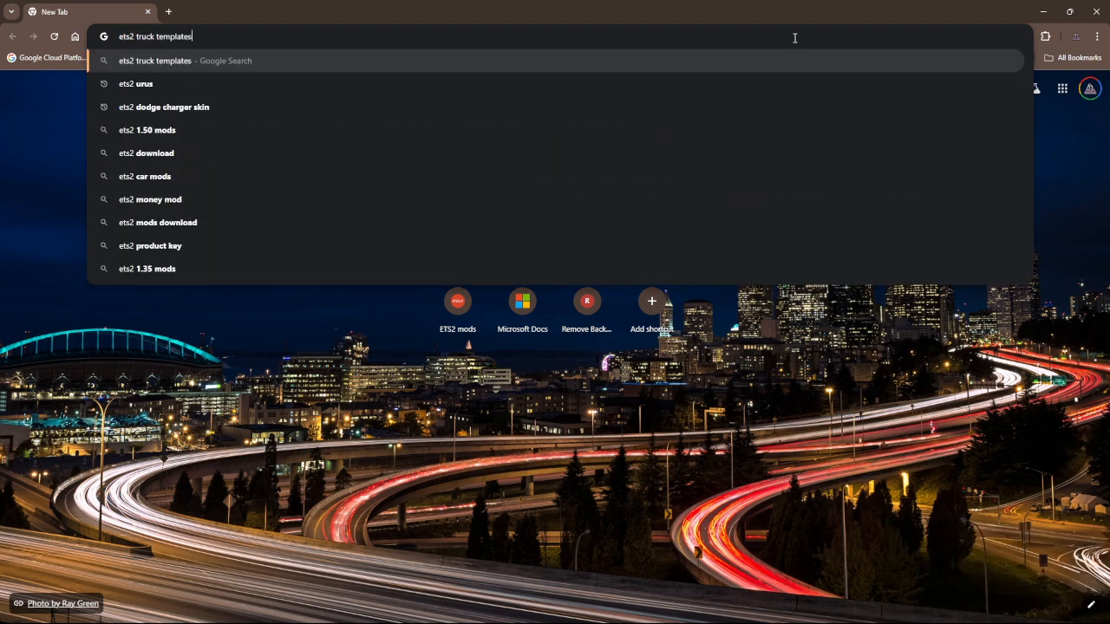
key("Return")
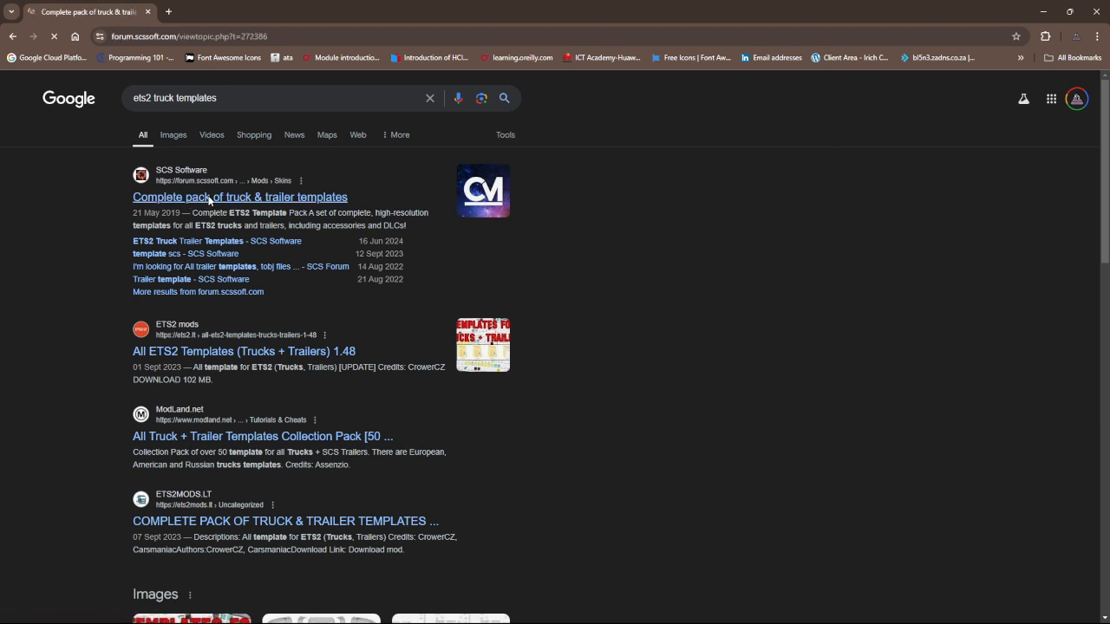
Step: Open the SCS Software forum topic "Complete pack of truck & trailer templates" and follow its main ETS2 template pack download link
scroll(248, 246, "down", 2)
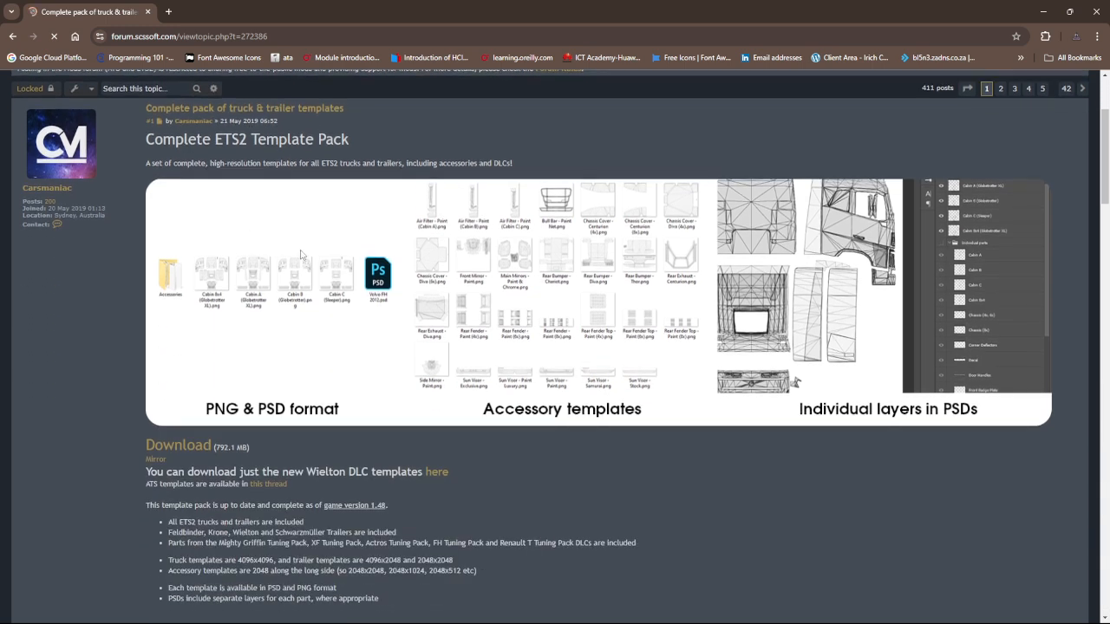
scroll(290, 399, "down", 1)
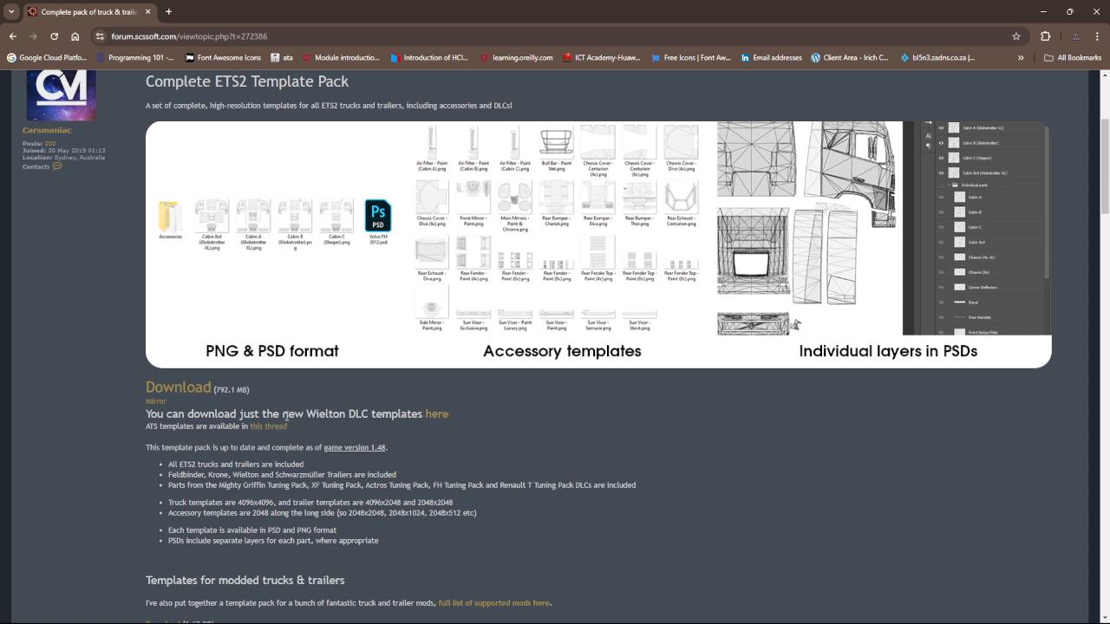
left_click_drag(145, 428, 194, 428)
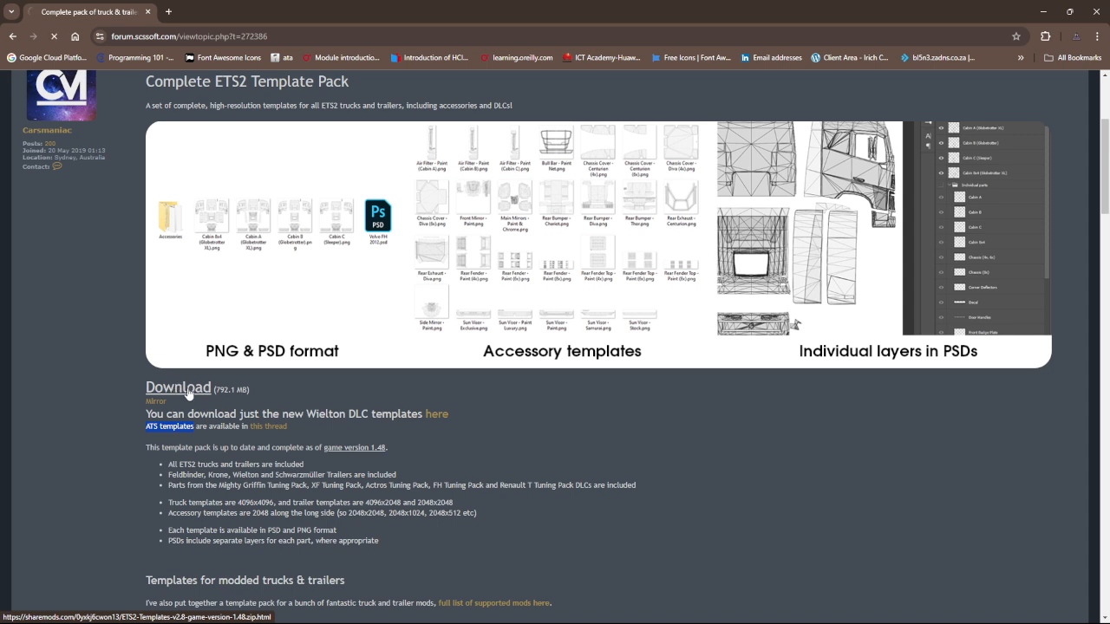
left_click(189, 392)
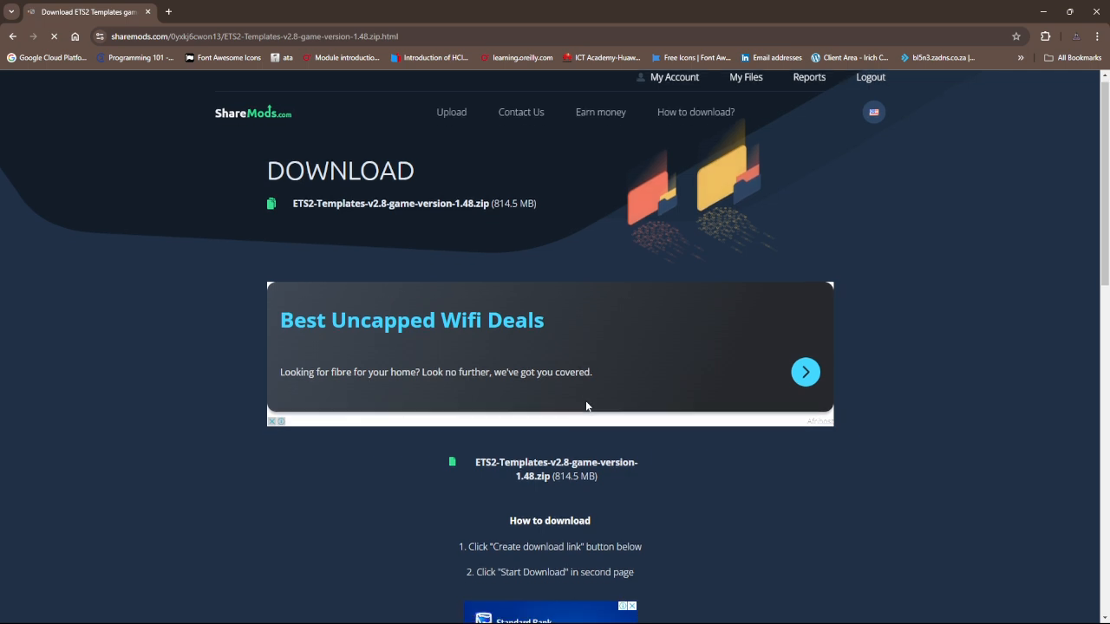
Step: Examine the template archive's file name, game version, size and download instructions on the ShareMods page
scroll(576, 292, "down", 3)
left_click_drag(553, 314, 598, 312)
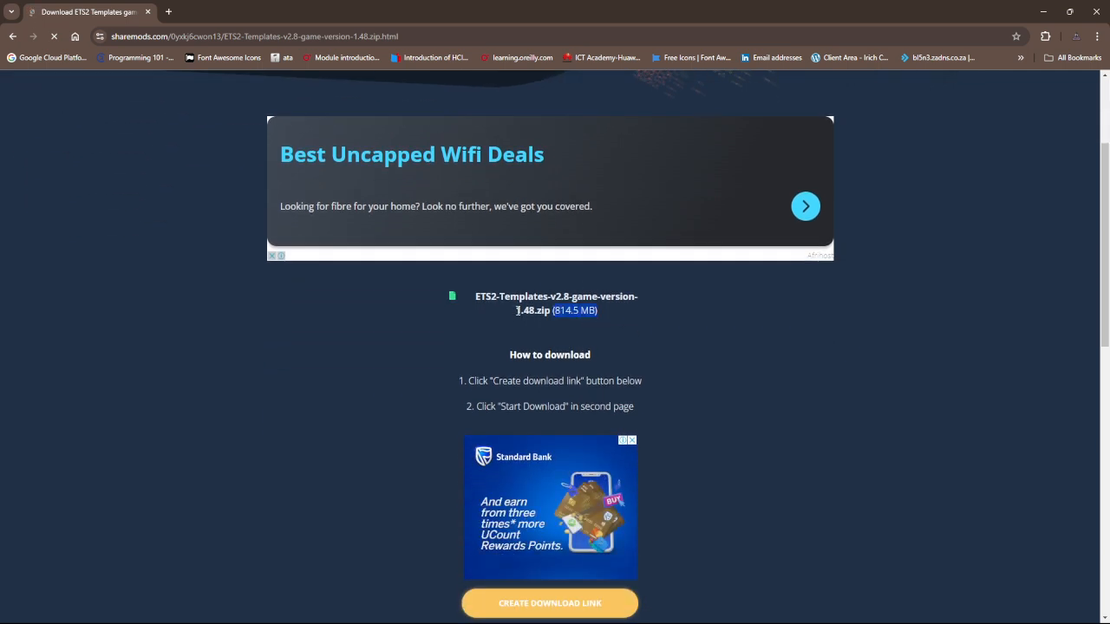
left_click_drag(516, 312, 549, 315)
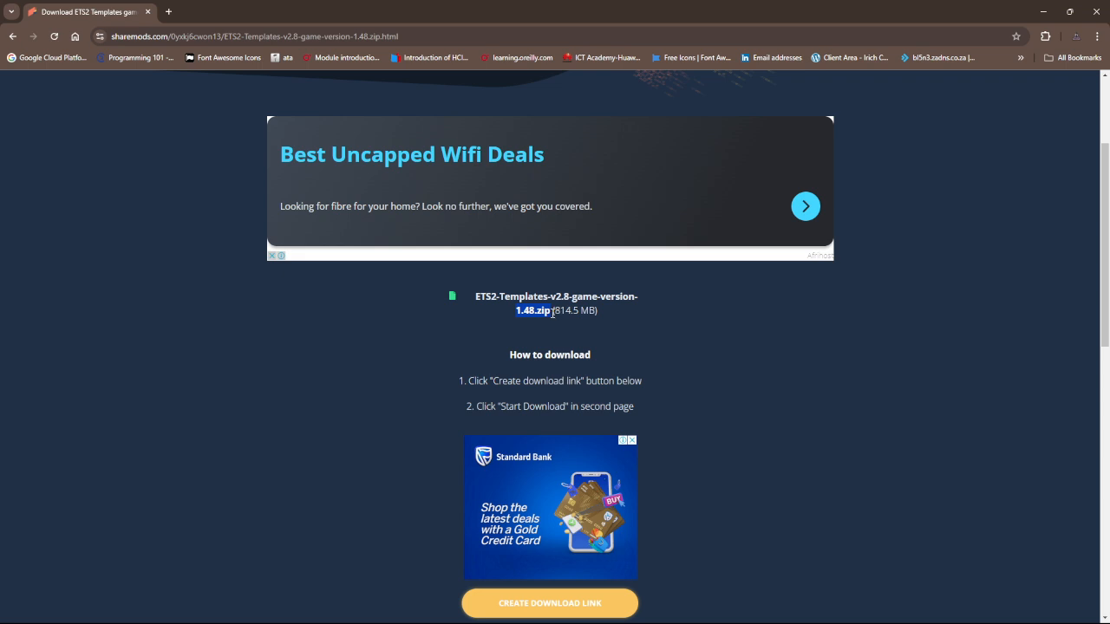
left_click_drag(552, 313, 598, 310)
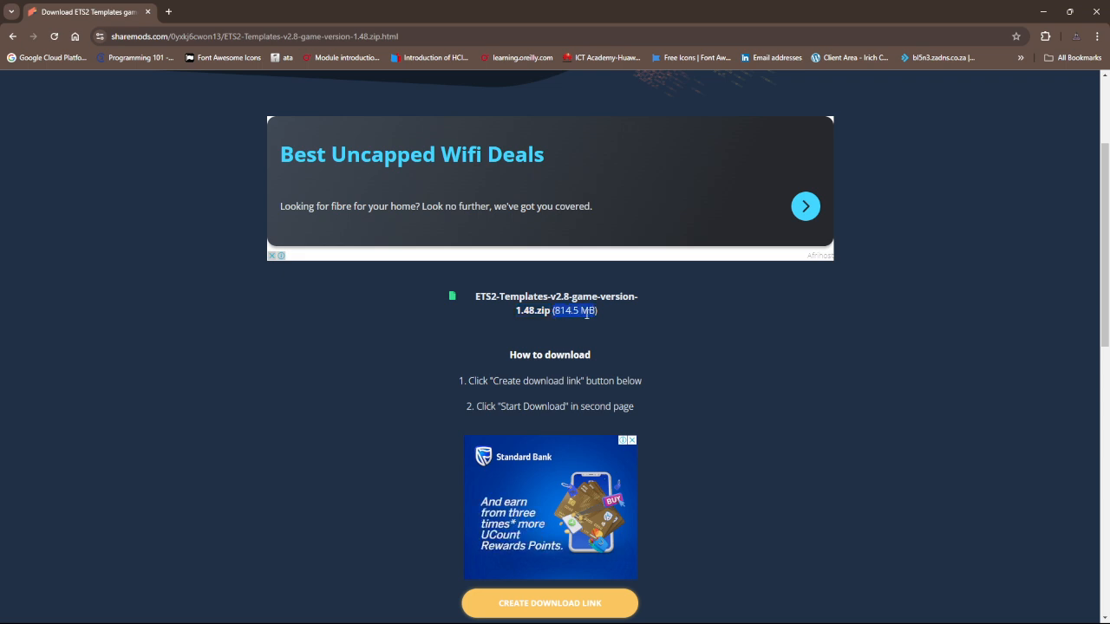
scroll(586, 314, "down", 3)
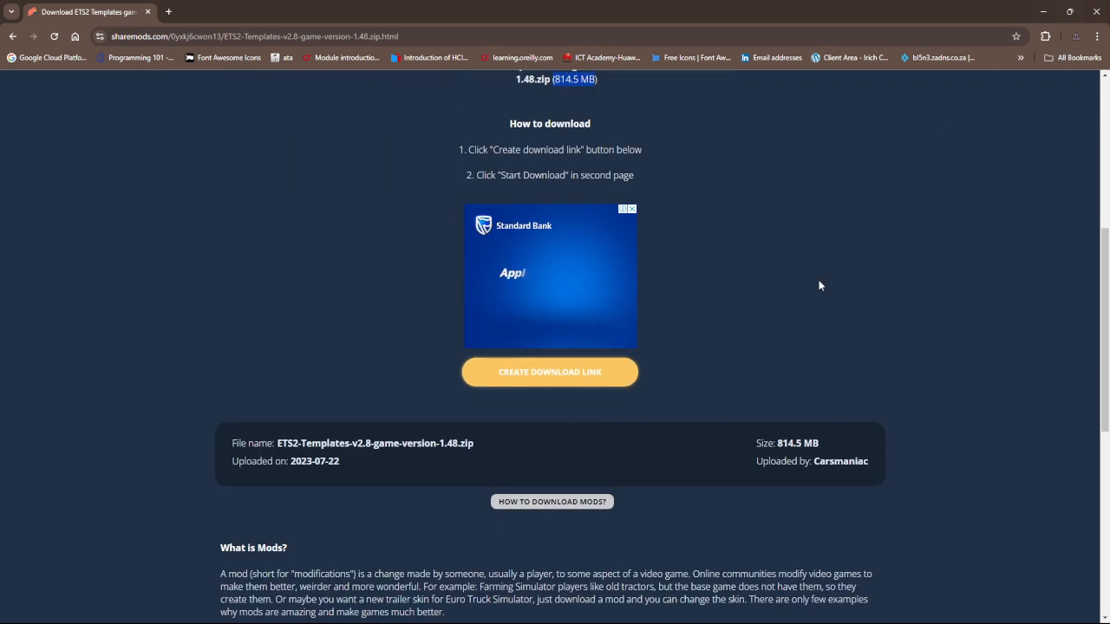
Step: Switch to File Explorer and open the ETS2-Templates-v2.7-game-version-1.47 folder under Files (E:) > Files > APPLICATIONS > AnyDesk
left_click(492, 614)
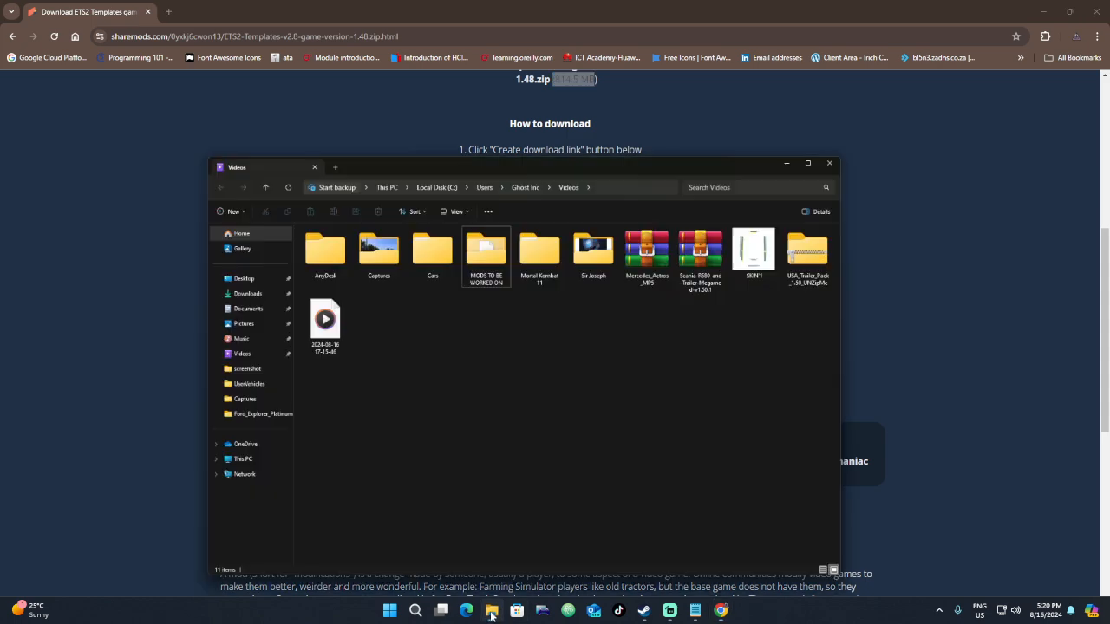
left_click(211, 427)
left_click(481, 173)
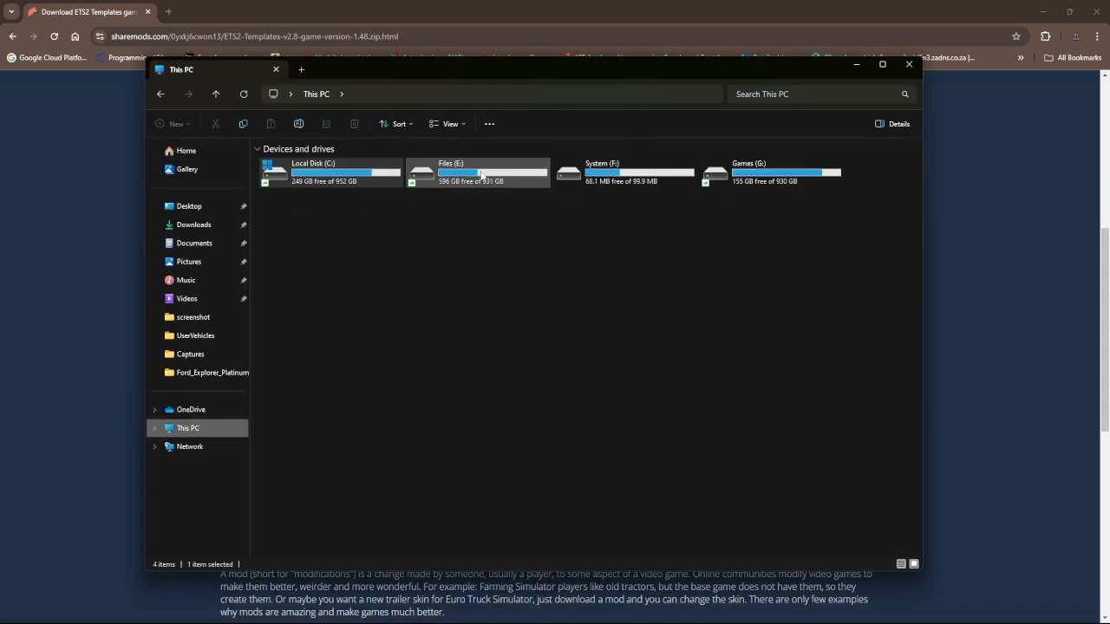
double_click(482, 173)
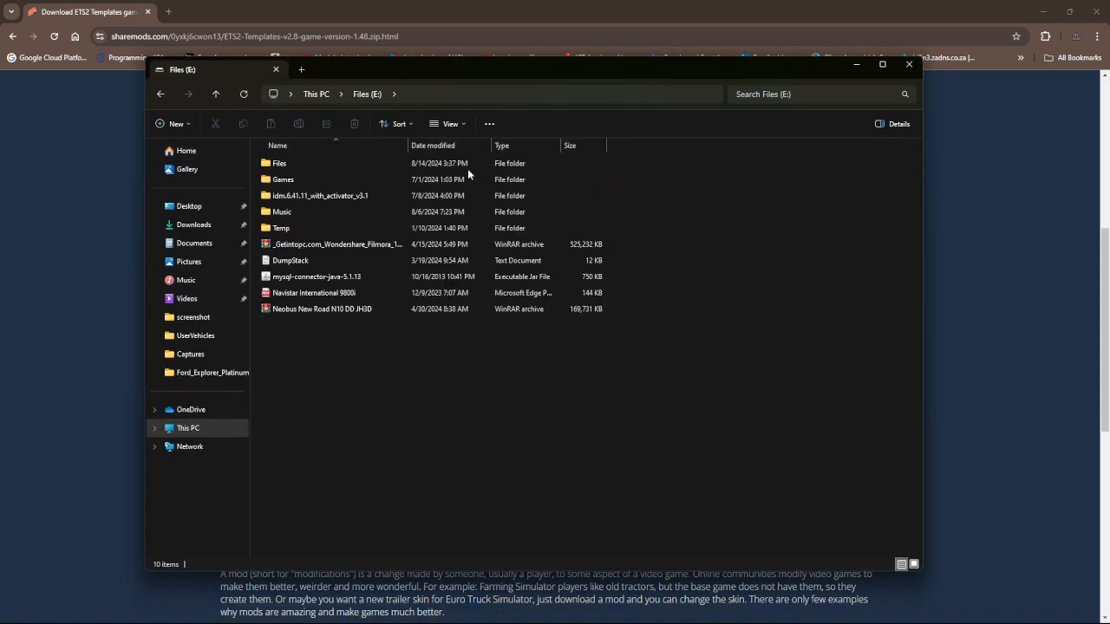
double_click(315, 164)
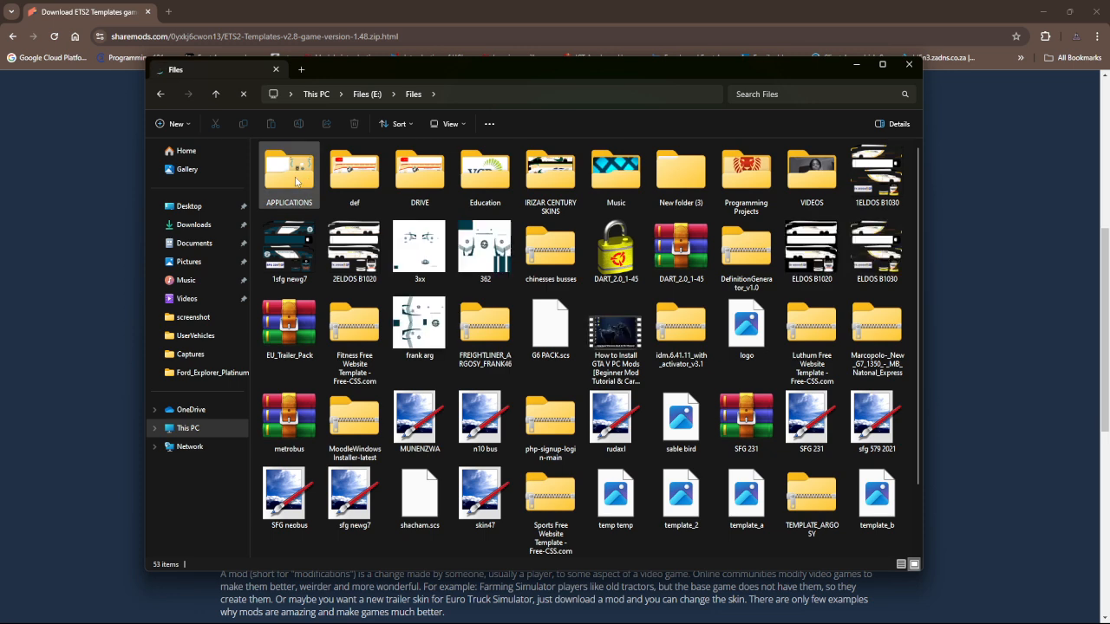
double_click(296, 181)
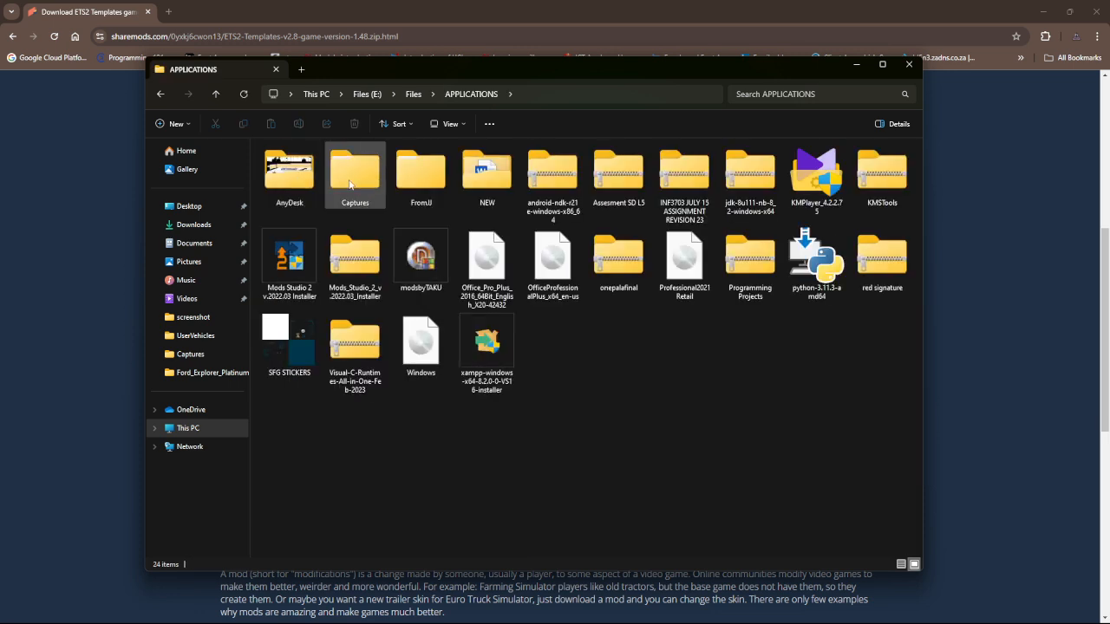
double_click(301, 185)
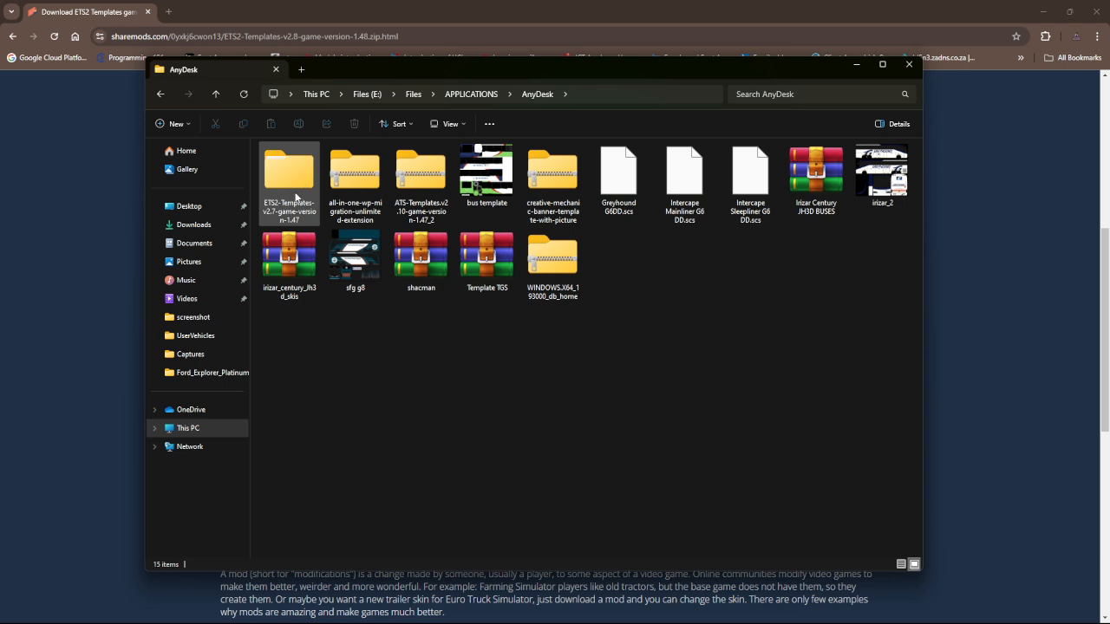
left_click(295, 198)
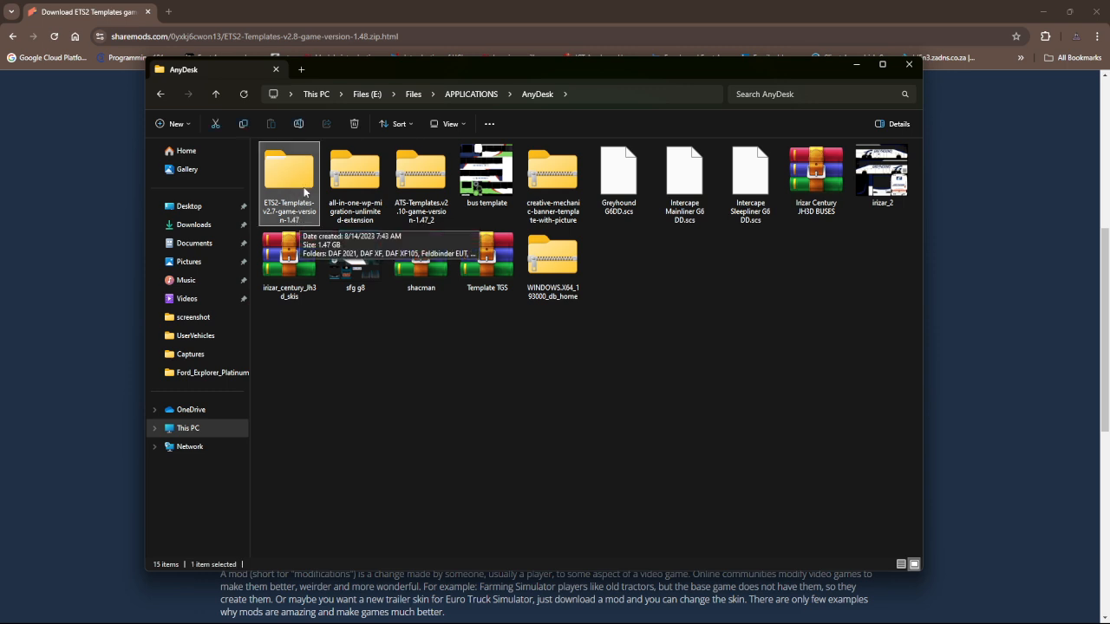
double_click(304, 192)
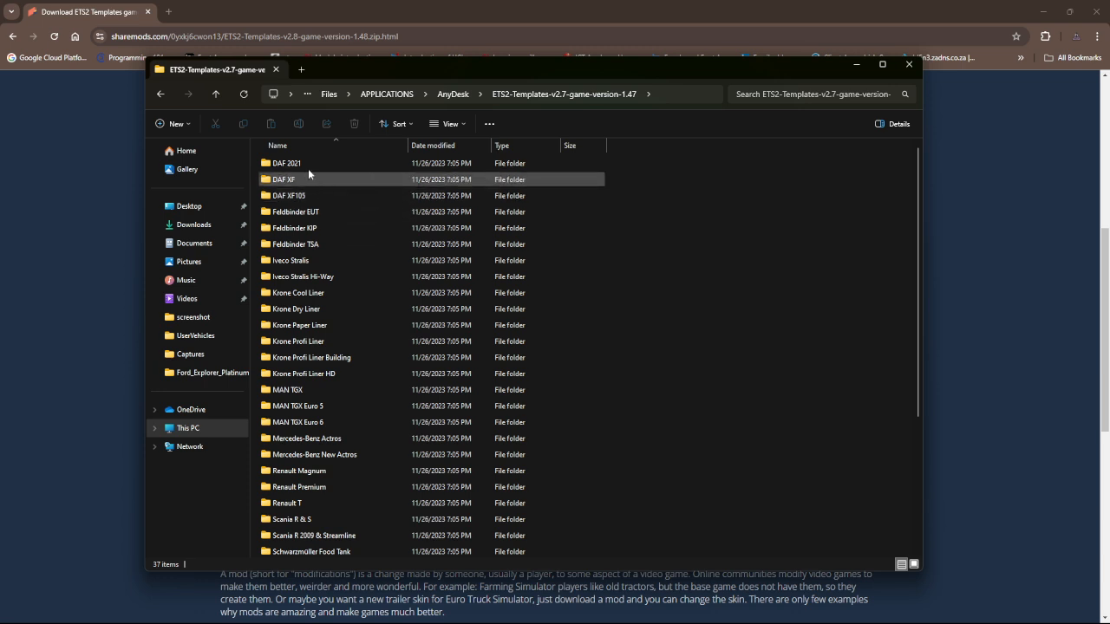
Step: Look through the truck and trailer template folders, from the DAF folders down to the SCS tank, livestock and silo trailers
scroll(309, 175, "down", 2)
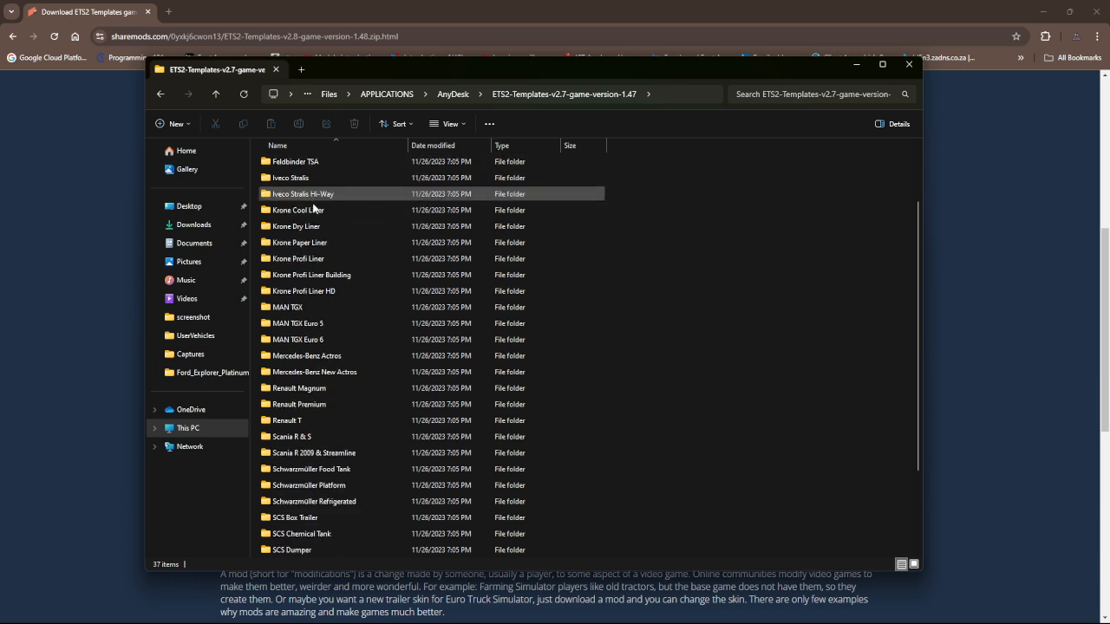
scroll(321, 225, "down", 2)
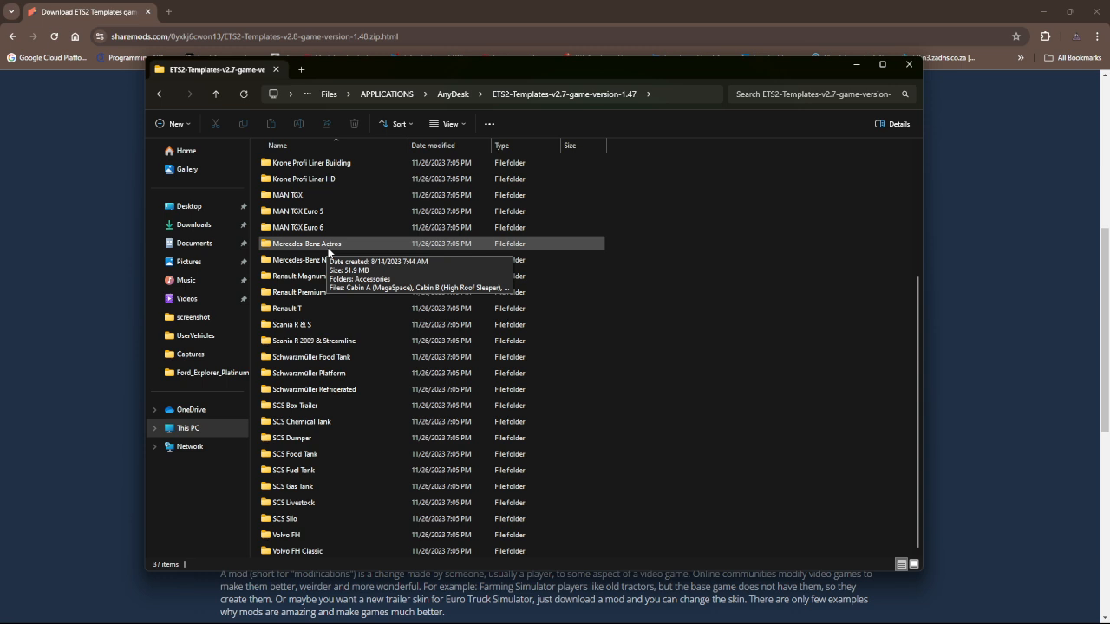
left_click(284, 455)
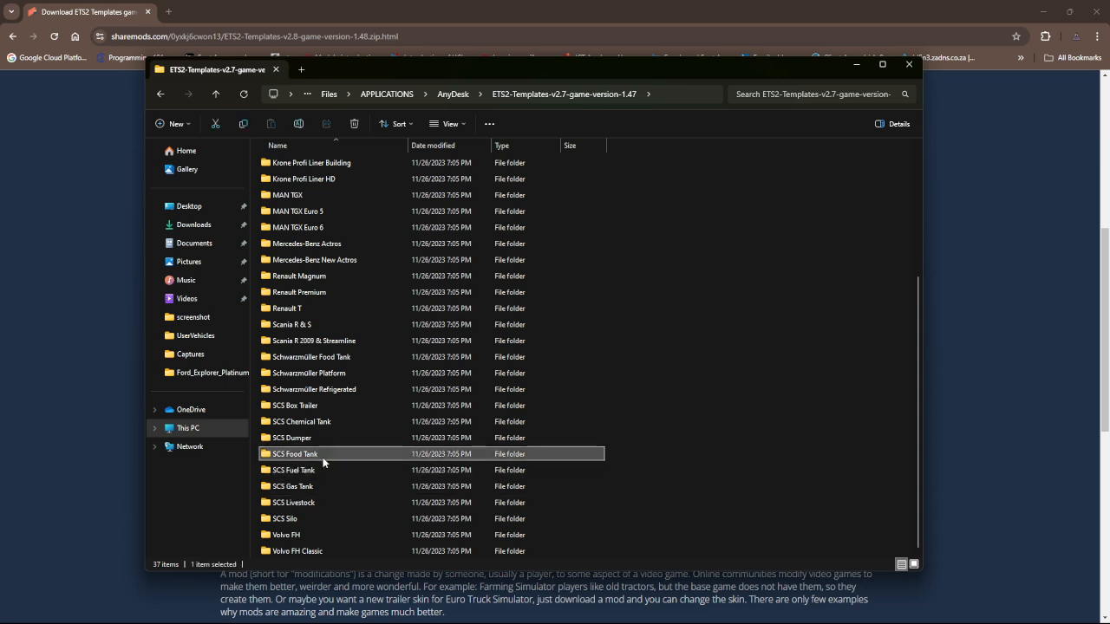
left_click(283, 473)
left_click(310, 486)
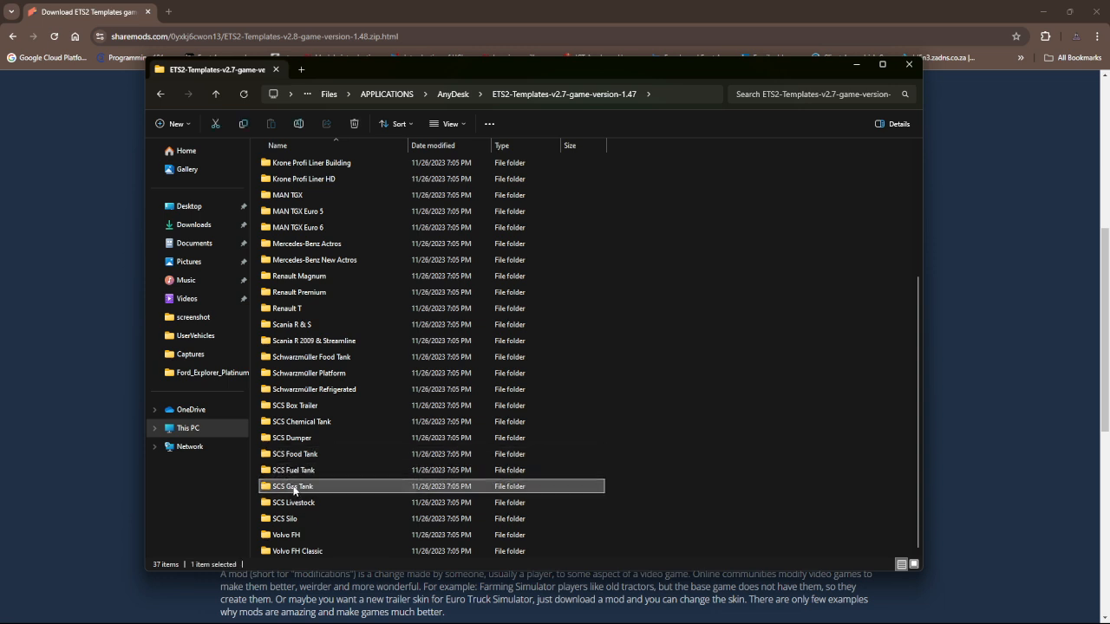
left_click(314, 501)
left_click(310, 517)
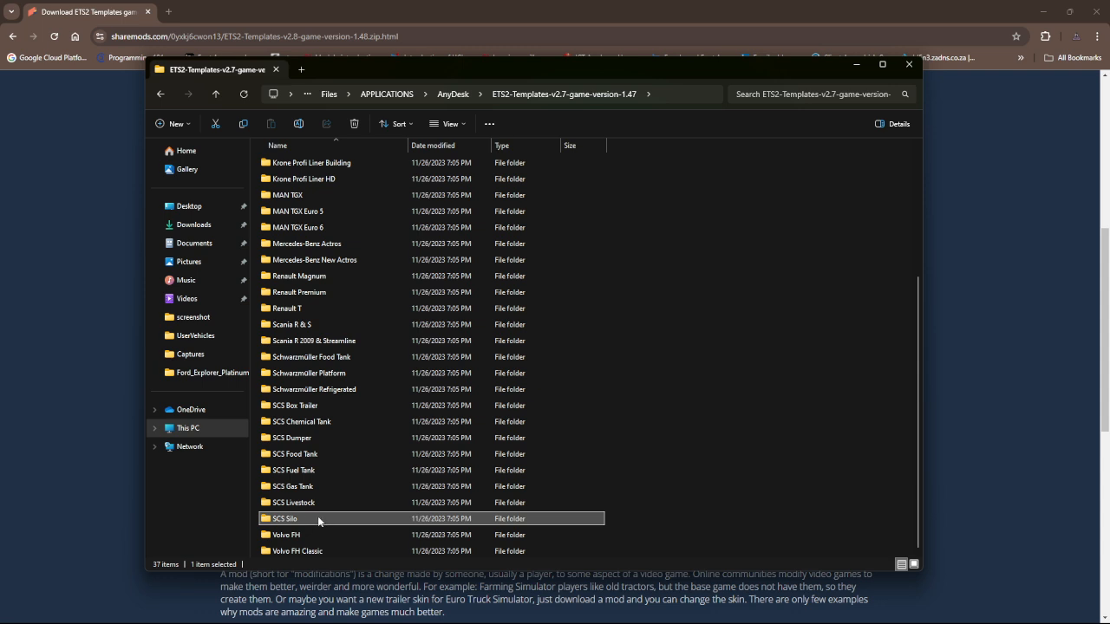
Step: View the SCS Food Tank template folder, then return to the list of template folders
double_click(314, 455)
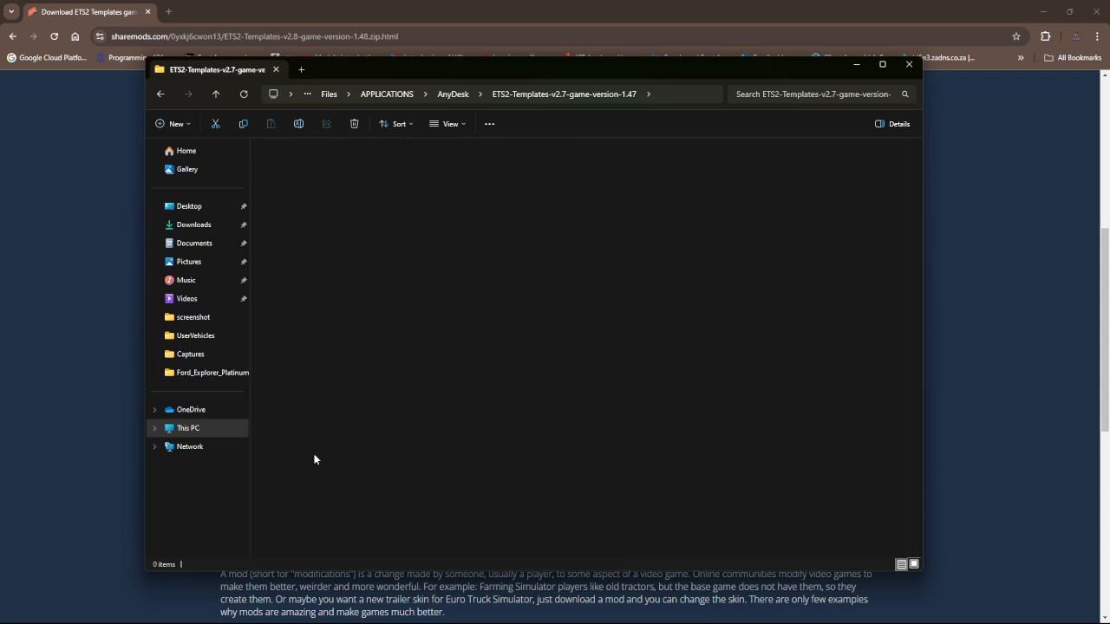
left_click(223, 98)
scroll(308, 516, "down", 1)
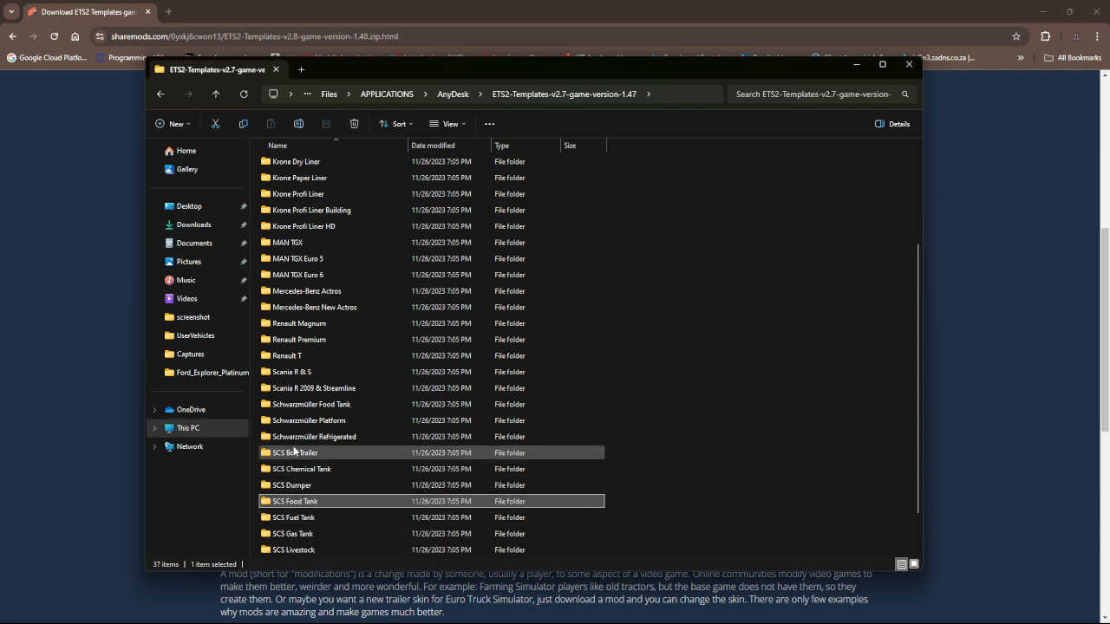
Step: Open the SCS Box Trailer template folder and look over its Curtainsider and Dry Freighter B-Double, Double and Long images
double_click(295, 452)
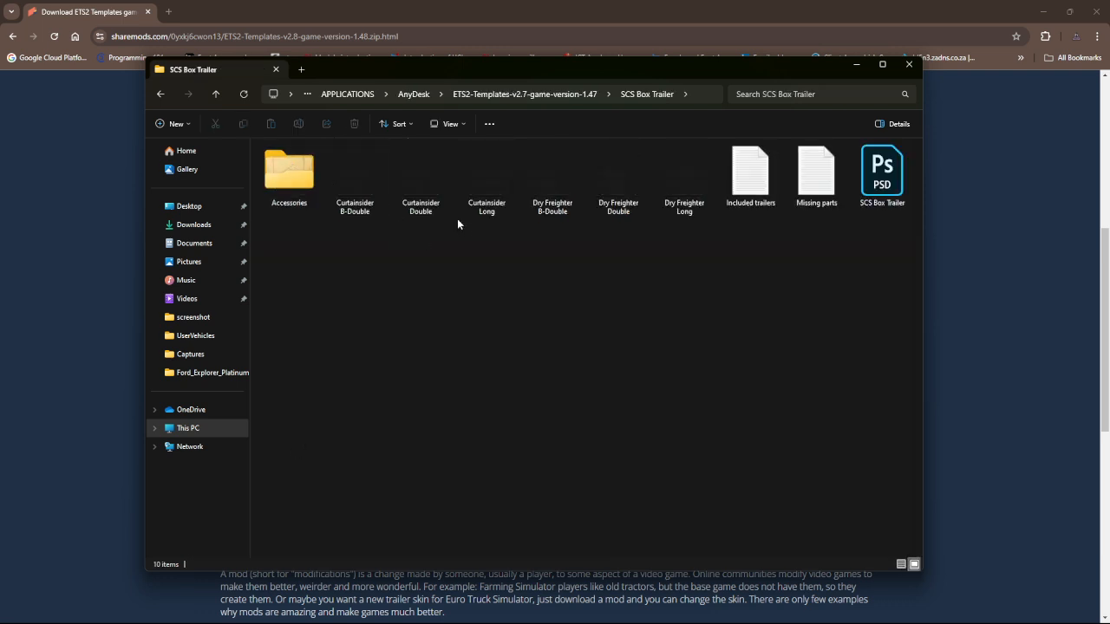
left_click_drag(351, 228, 704, 176)
left_click(572, 281)
left_click(361, 188)
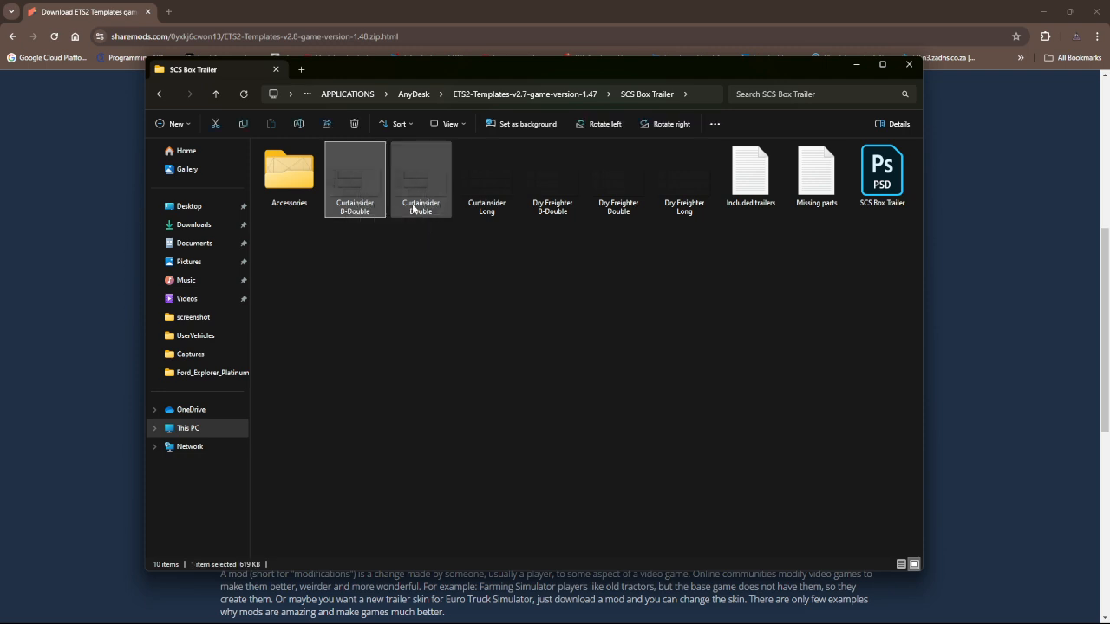
left_click(496, 204)
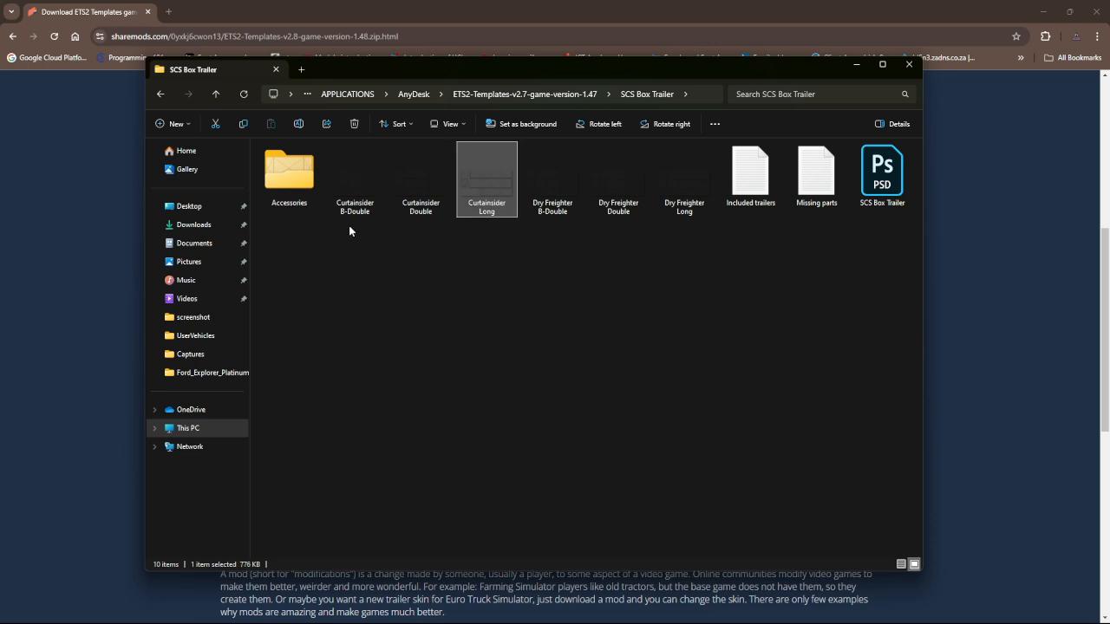
left_click_drag(350, 231, 499, 199)
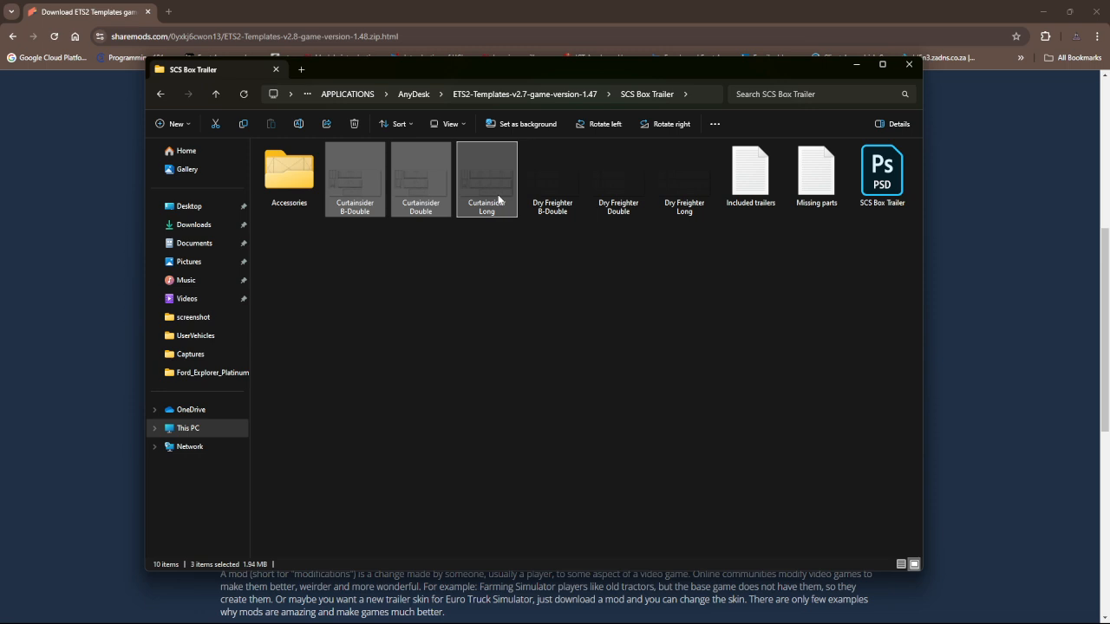
left_click_drag(550, 232, 684, 179)
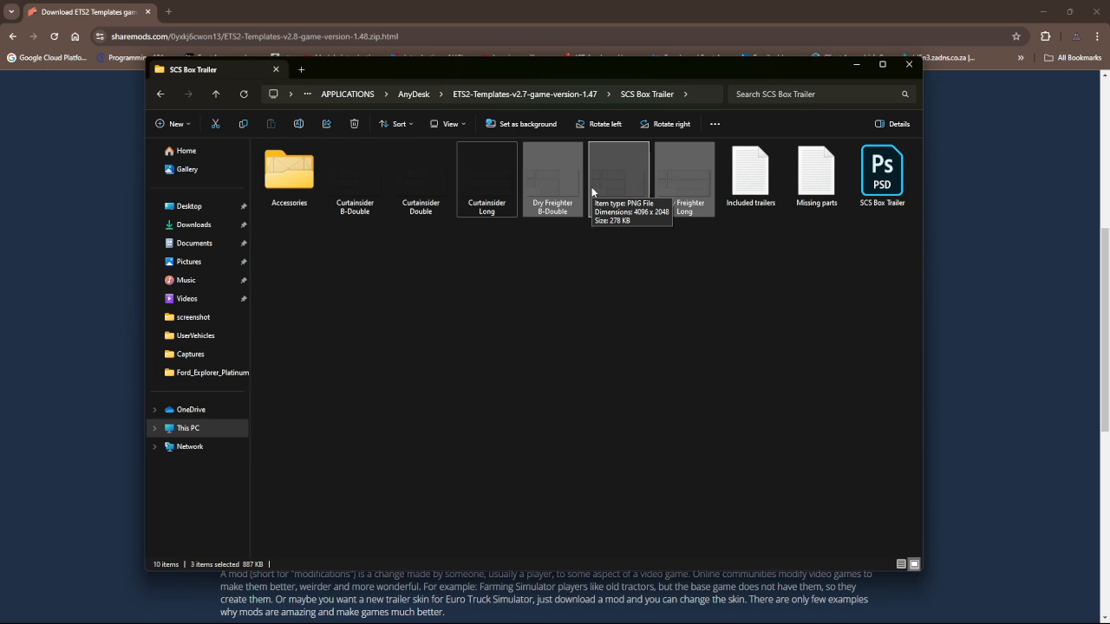
left_click(532, 294)
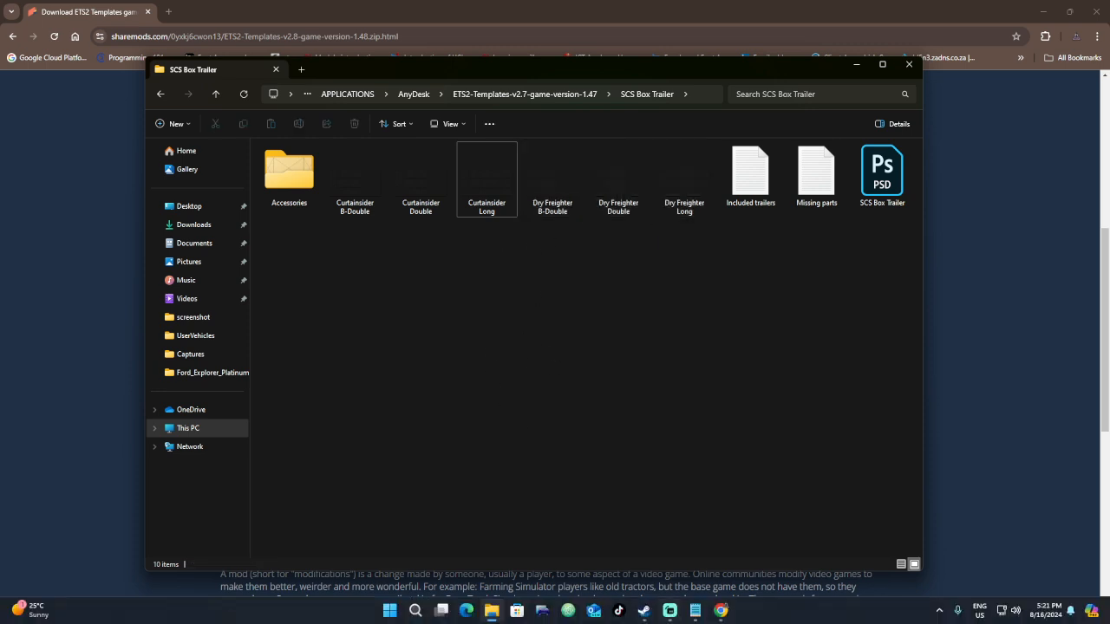
Step: Highlight paint.net in the Notepad APPS list, then switch to Chrome and search for getpaint.net download in a new tab
left_click(701, 613)
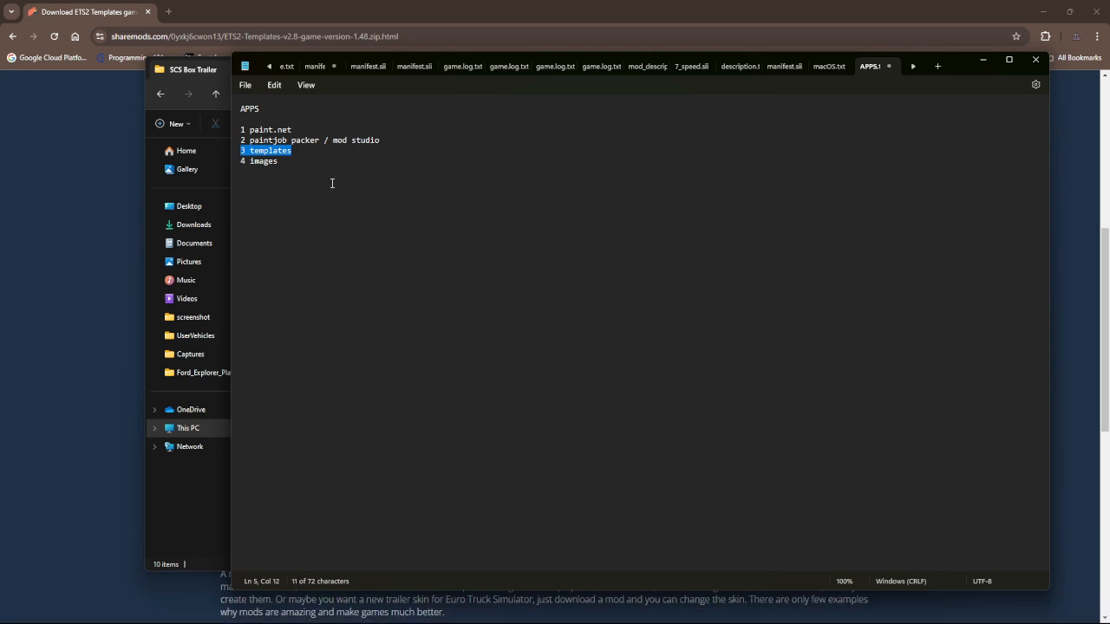
left_click_drag(294, 132, 247, 133)
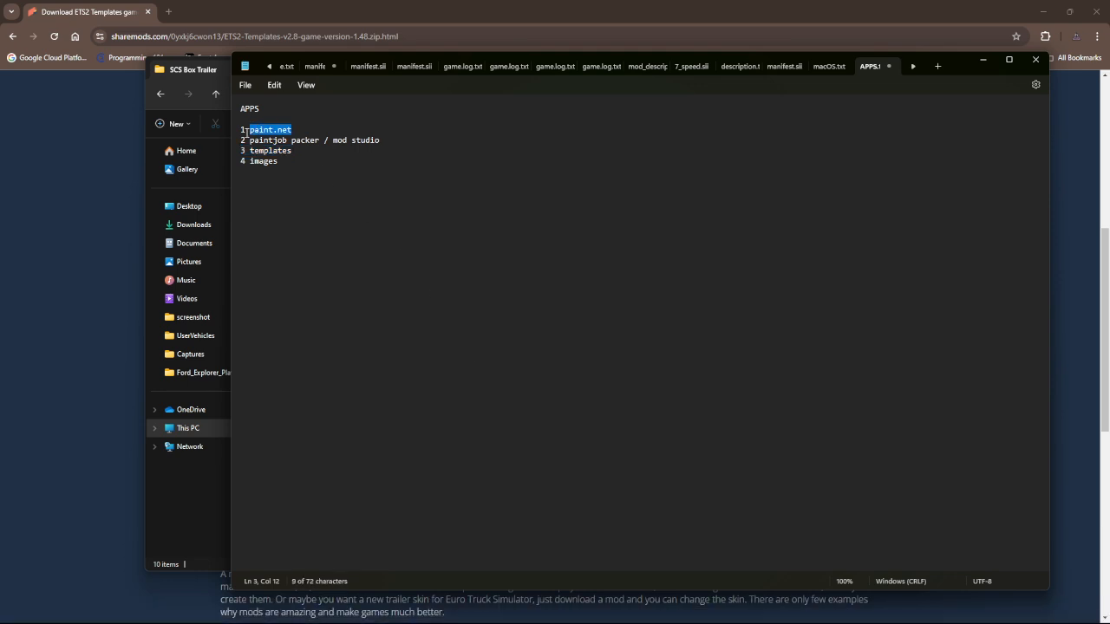
left_click(170, 11)
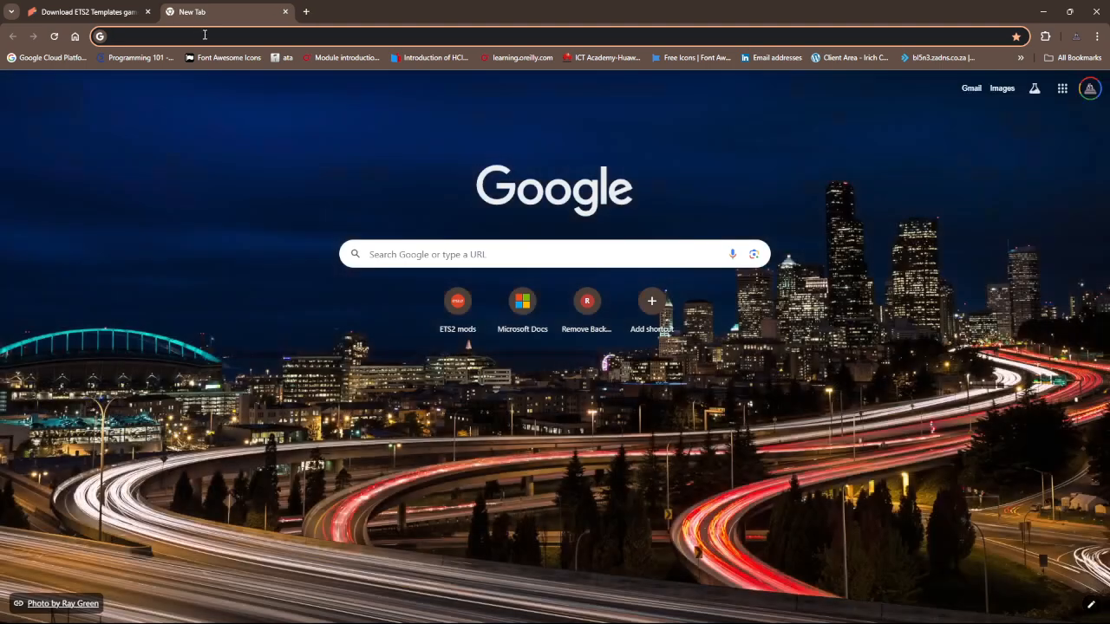
left_click(204, 36)
type("get paint")
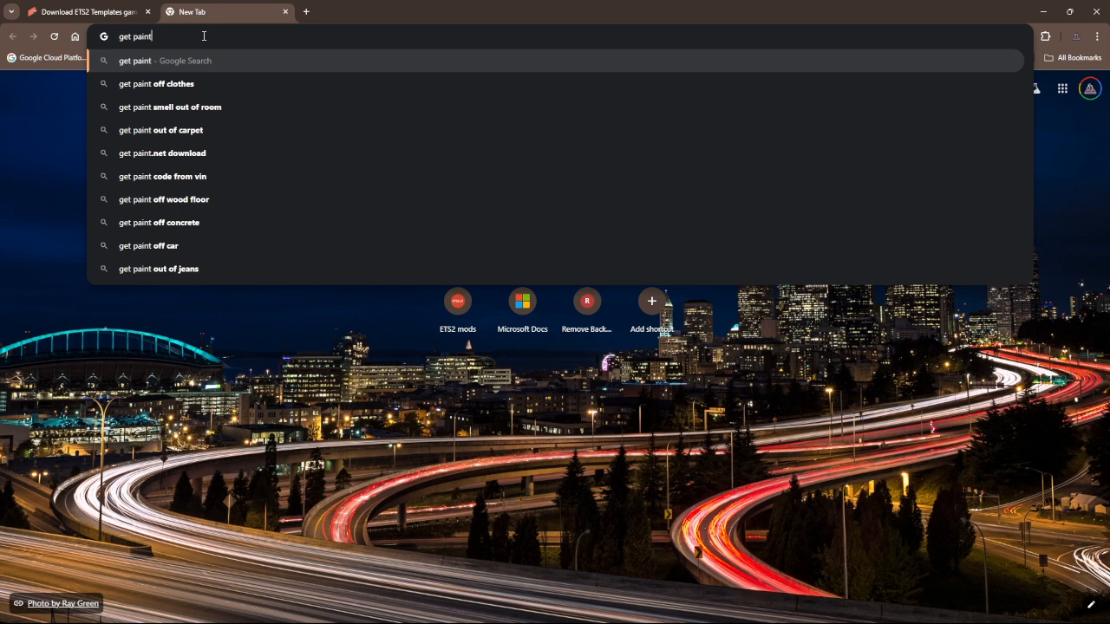
type(".net")
key("Down")
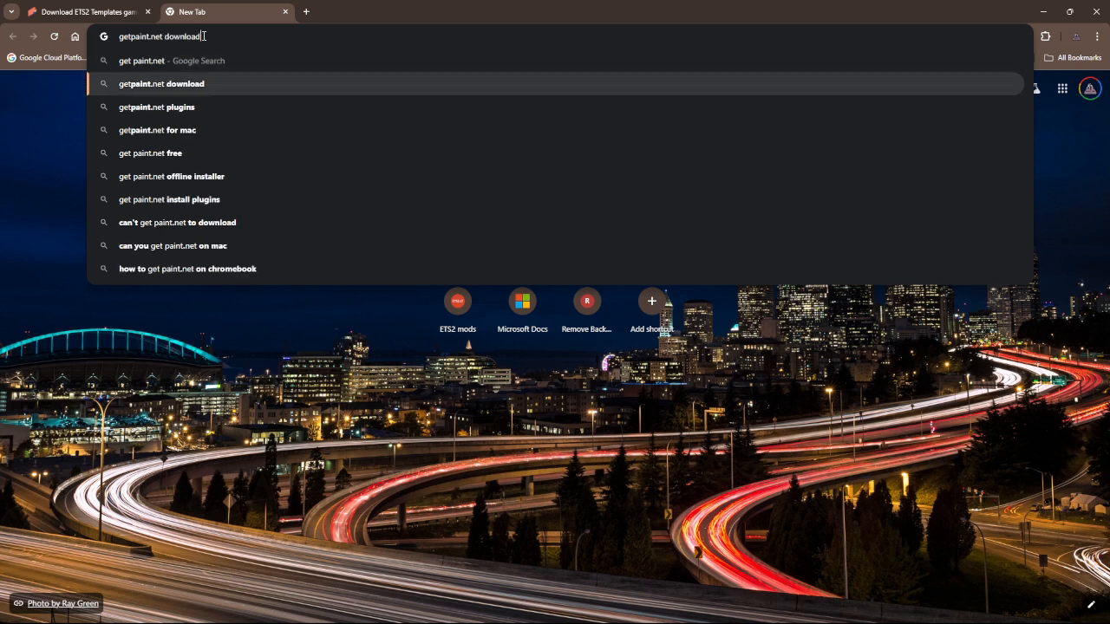
key("Return")
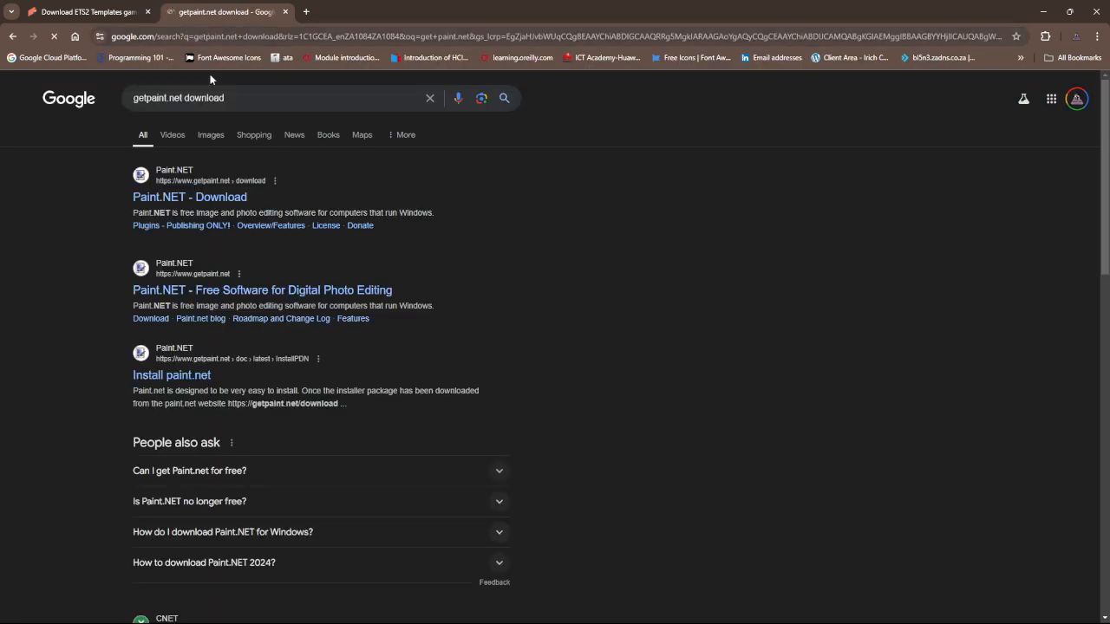
Step: View the download options on the Paint.NET Download page, including the free dotPDN one, then minimize the browser
left_click(183, 202)
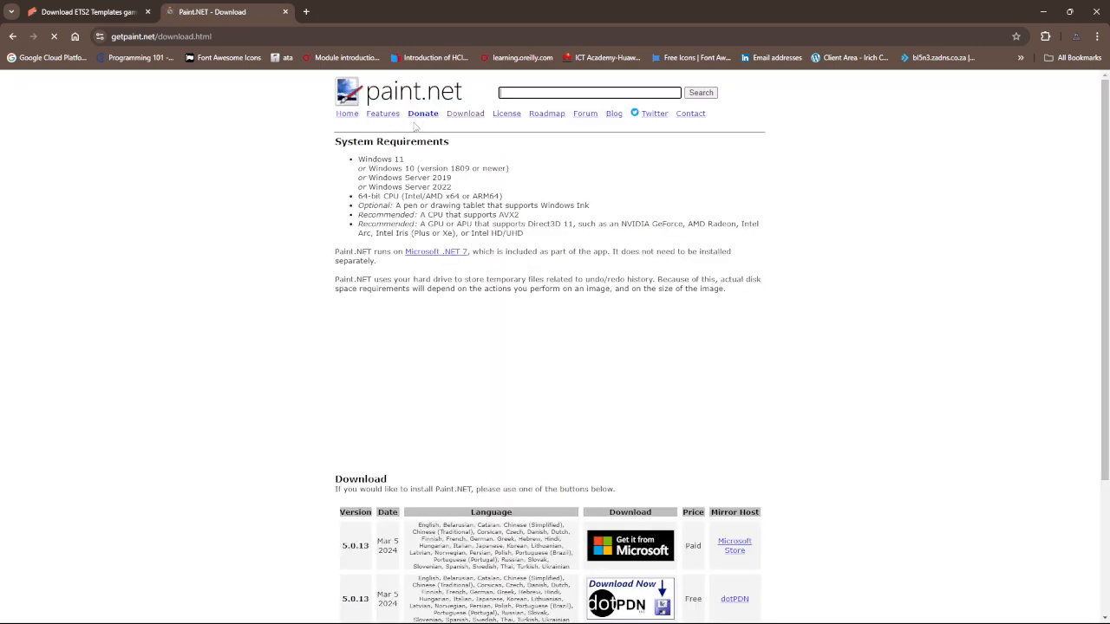
scroll(388, 222, "down", 2)
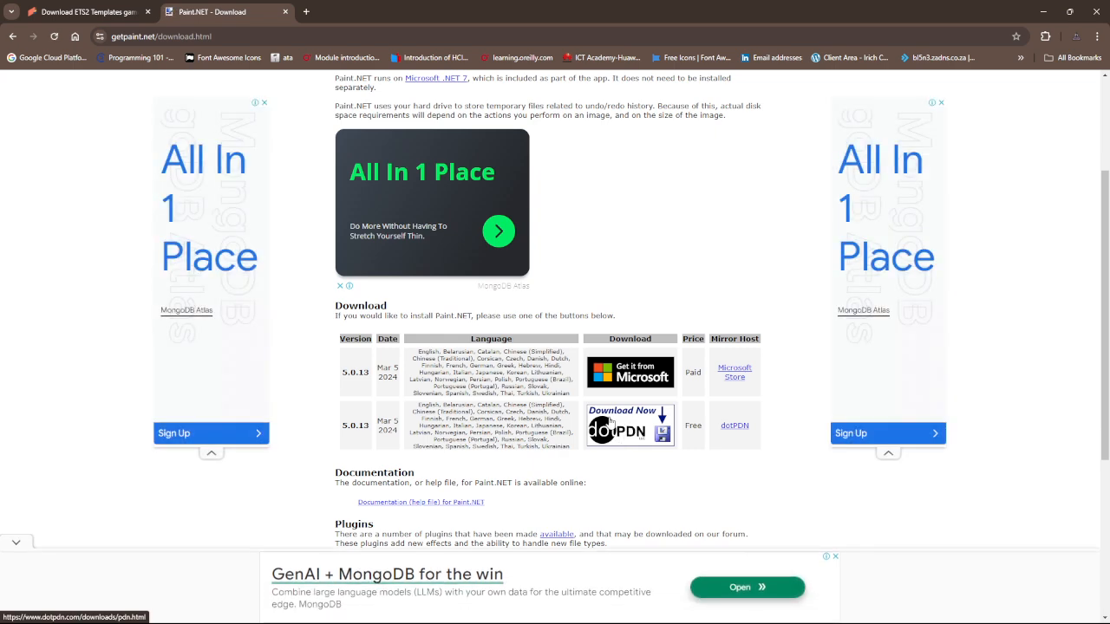
left_click(1044, 14)
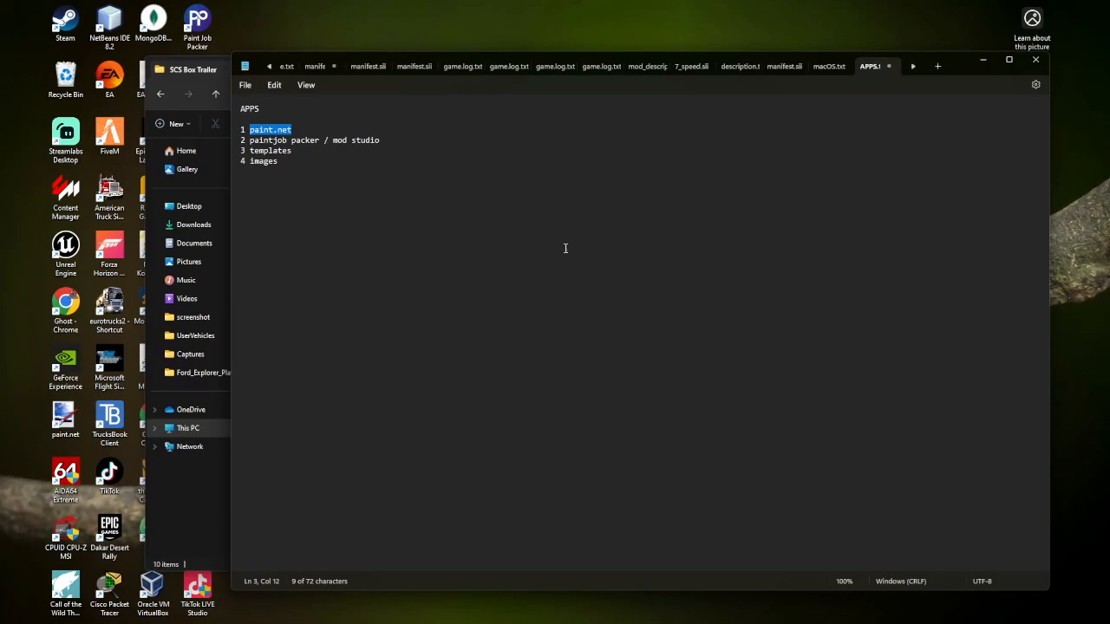
Step: Return to the SCS Box Trailer folder in File Explorer and open the Curtainsider B-Double template with paint.net
left_click(213, 226)
left_click(159, 93)
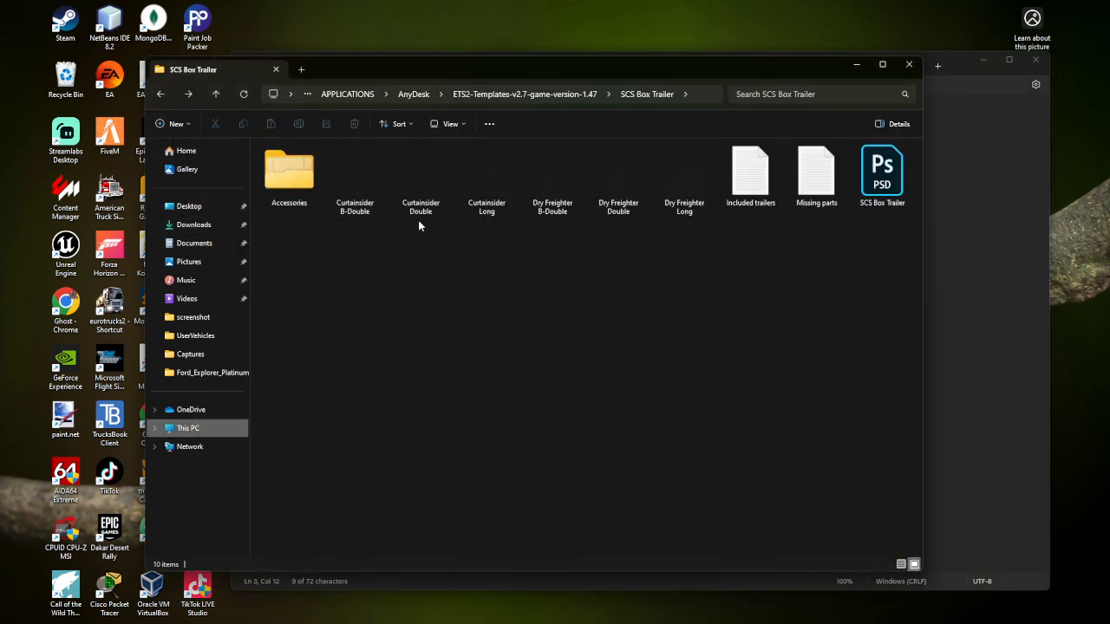
left_click(353, 190)
right_click(353, 190)
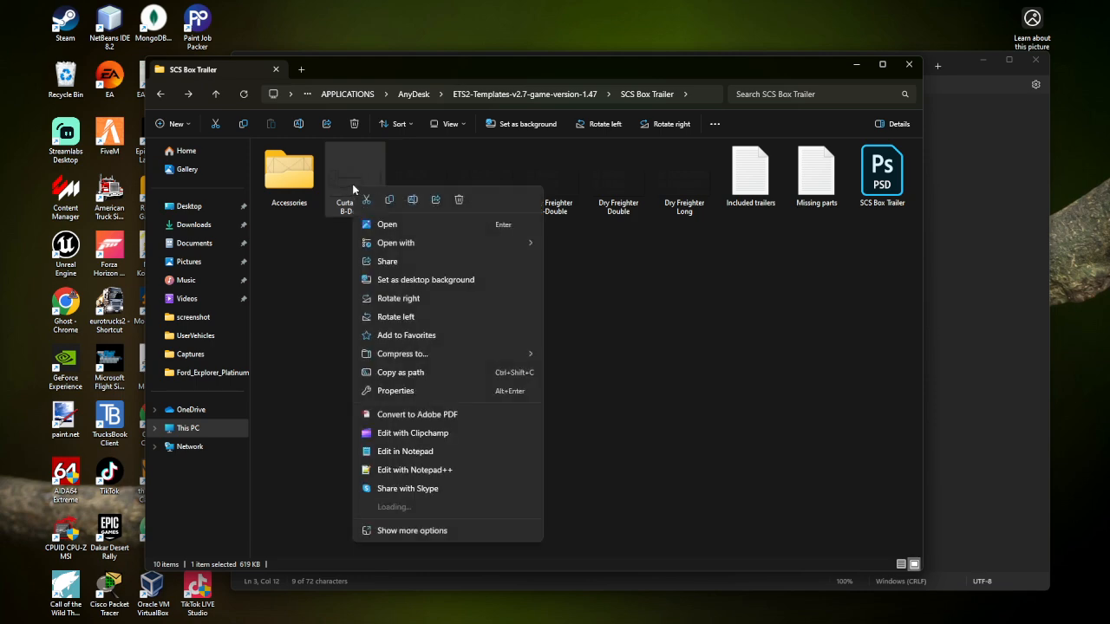
mouse_move(407, 247)
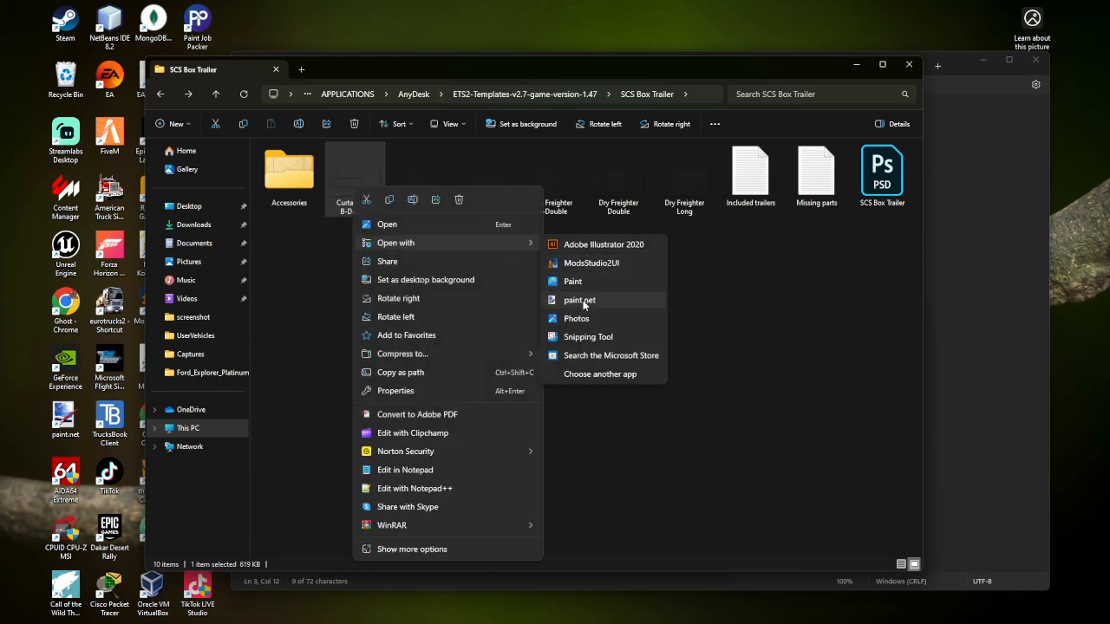
left_click(581, 300)
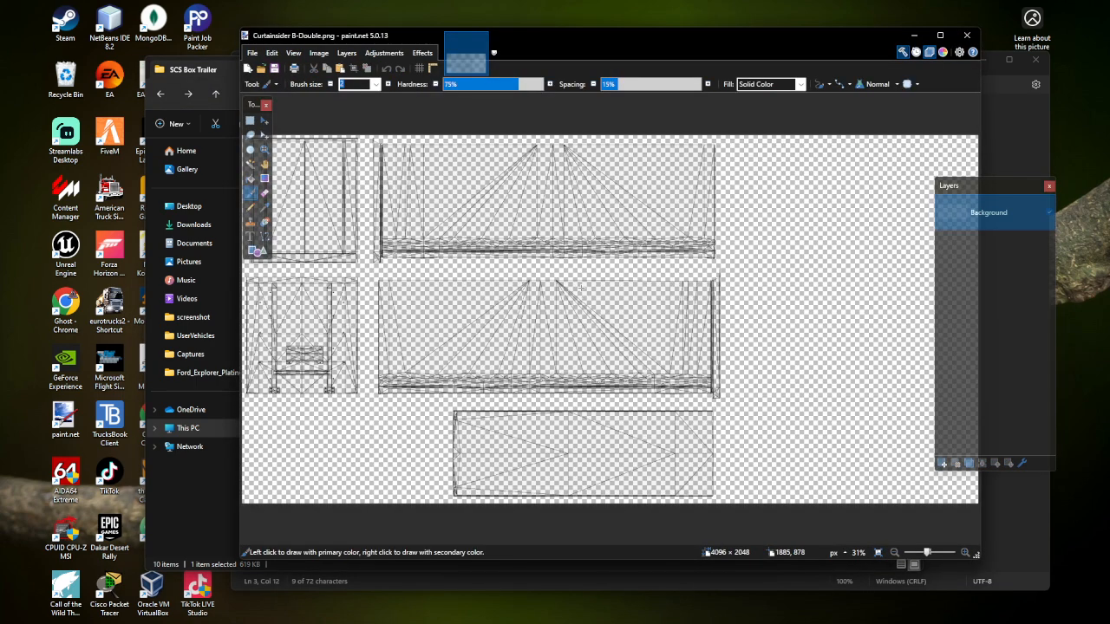
Step: Open the Curtainsider Double template from the SCS Box Trailer folder with paint.net
left_click(206, 472)
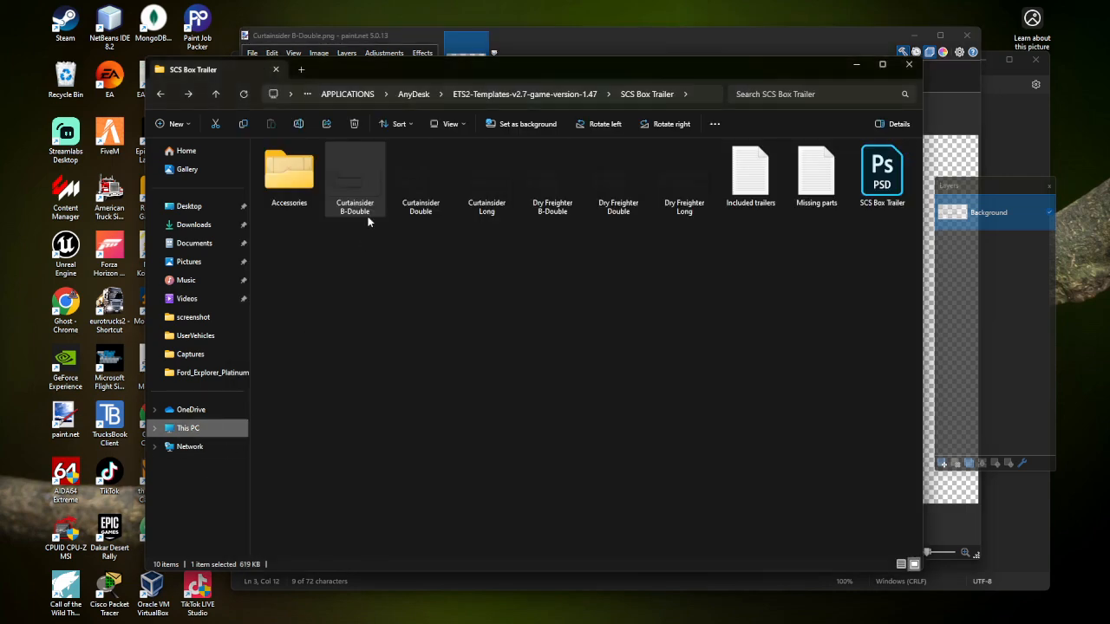
right_click(410, 189)
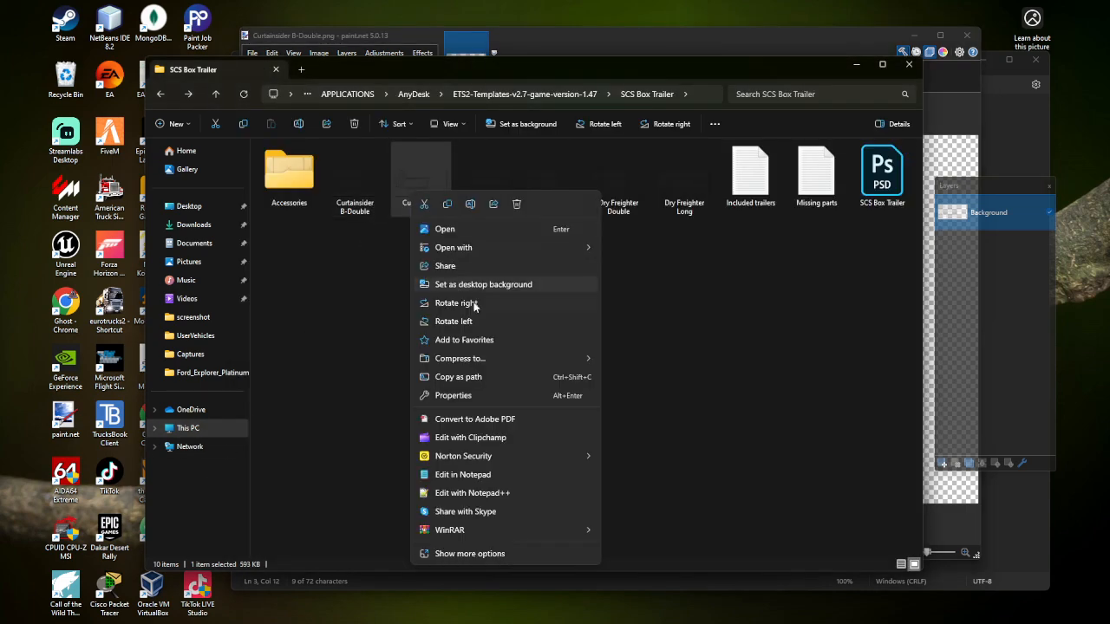
mouse_move(535, 245)
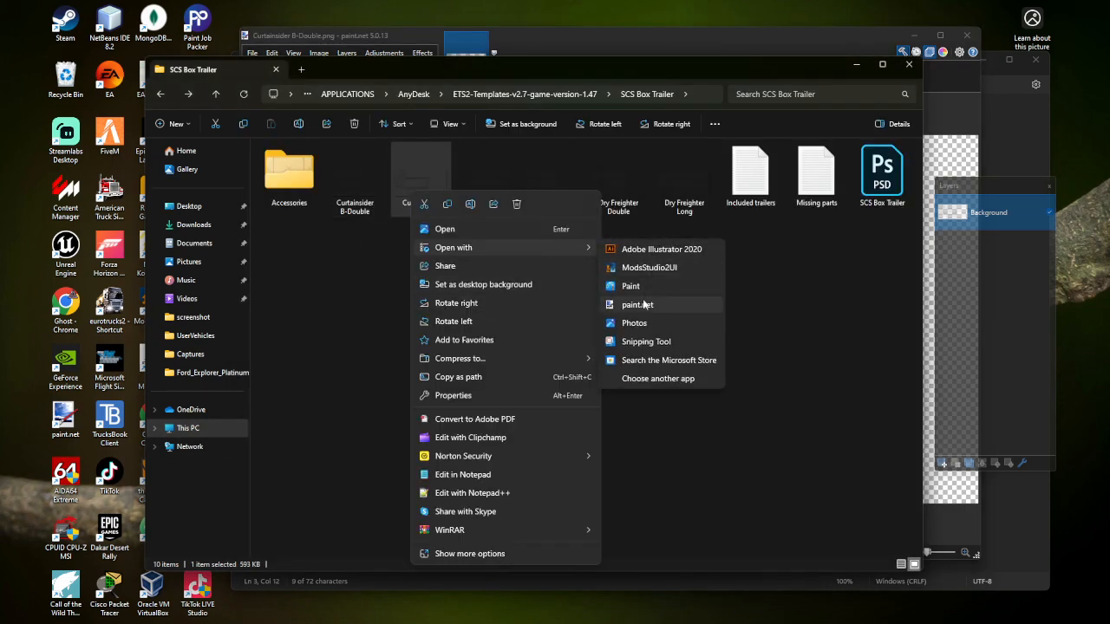
left_click(646, 305)
Step: Open the Curtainsider Long template with paint.net and move the Layers and Tools windows outward to uncover the canvas
left_click(214, 460)
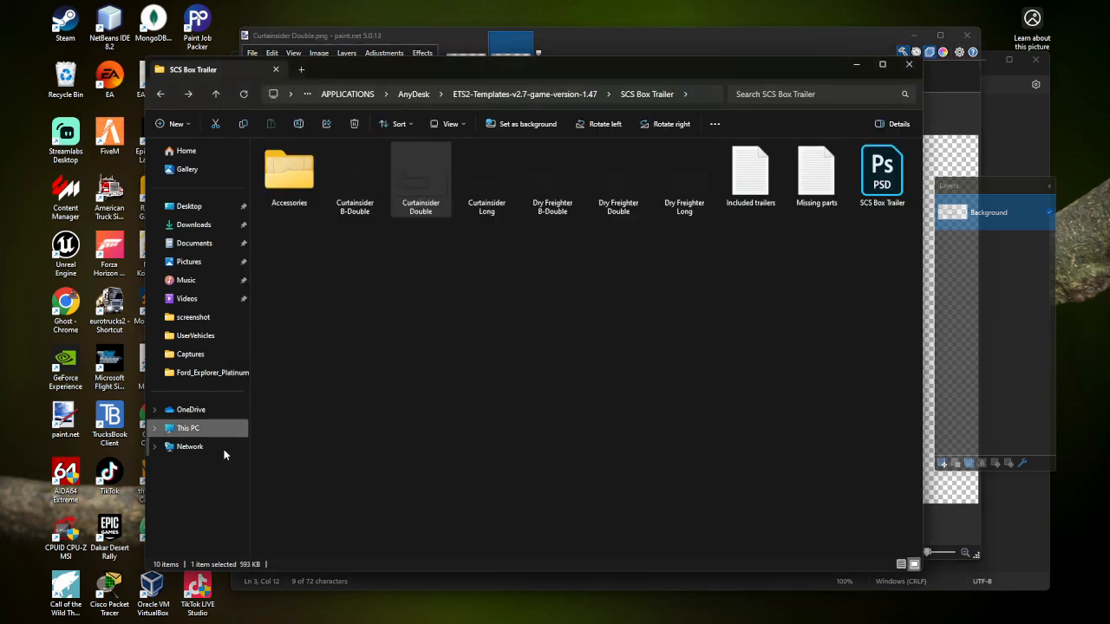
left_click(492, 201)
right_click(491, 201)
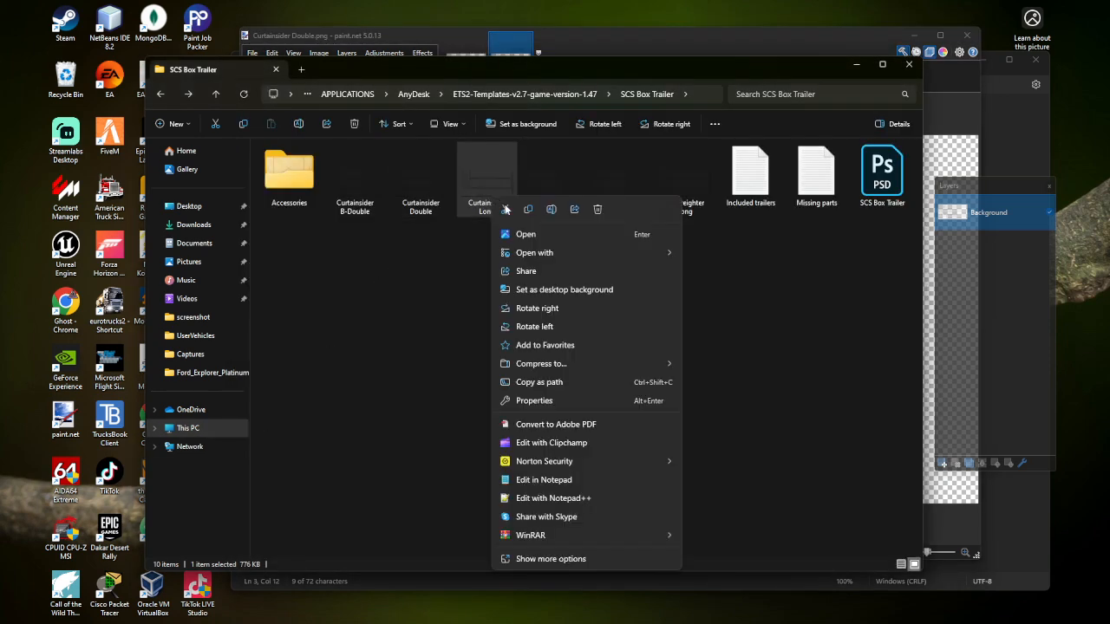
mouse_move(566, 252)
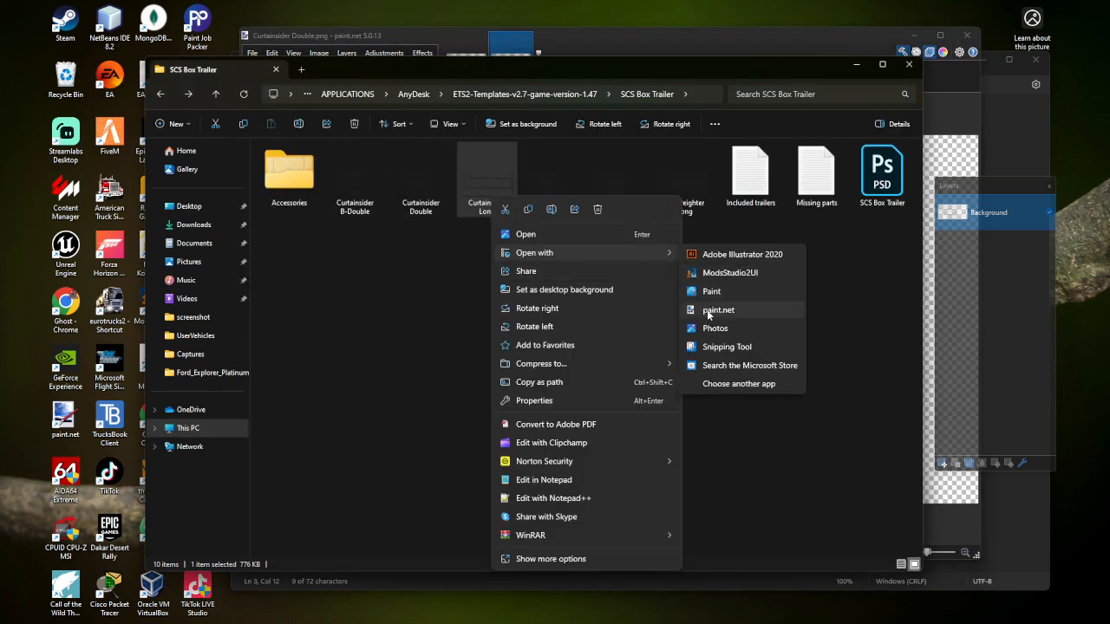
left_click(711, 311)
left_click_drag(993, 187, 1031, 180)
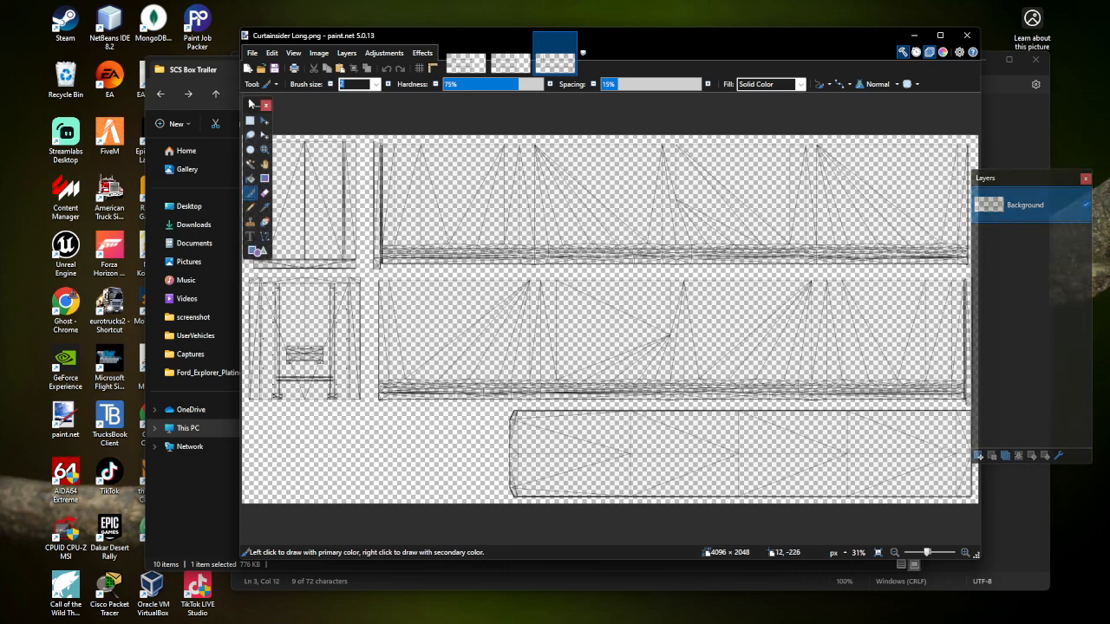
left_click_drag(252, 105, 197, 99)
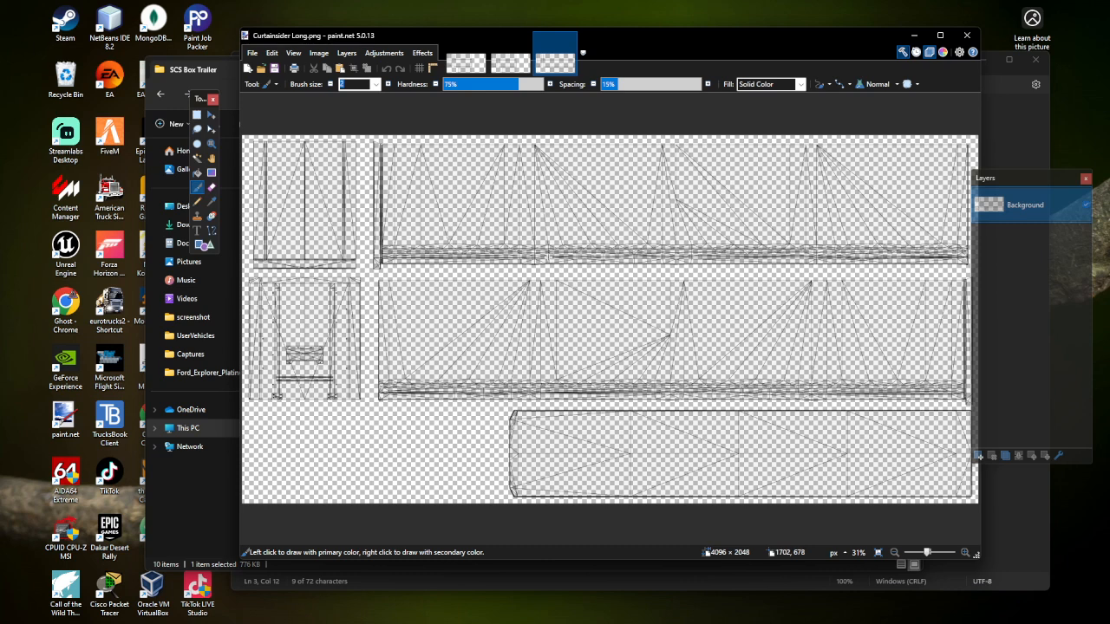
Step: Compare the Curtainsider Double and Curtainsider B-Double wireframes by alternating between the open images, ending on Curtainsider B-Double
left_click(510, 57)
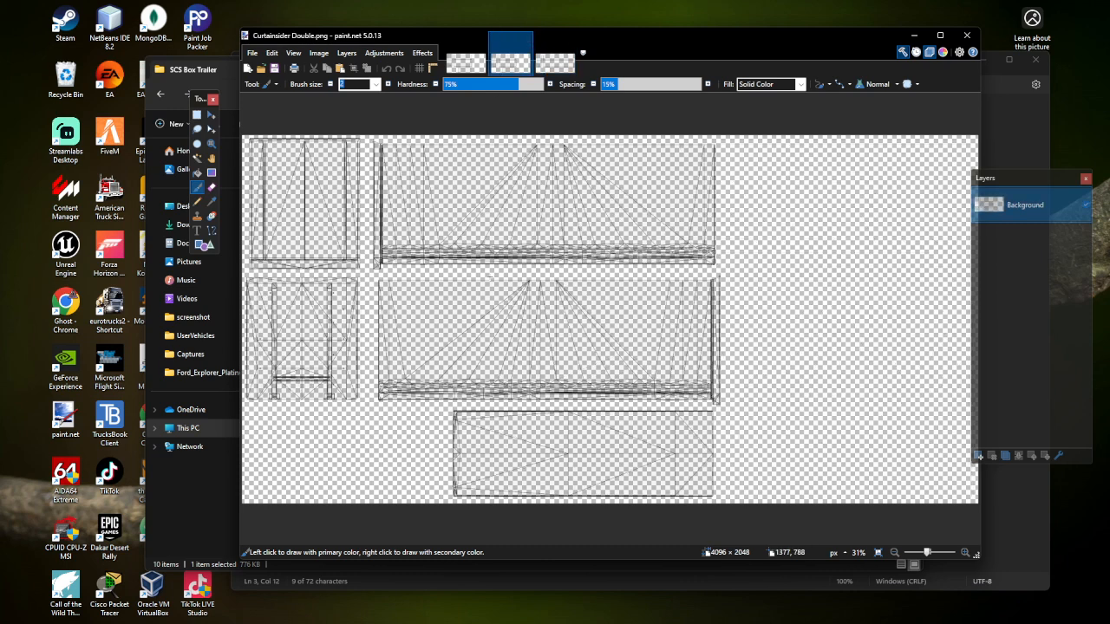
left_click(468, 66)
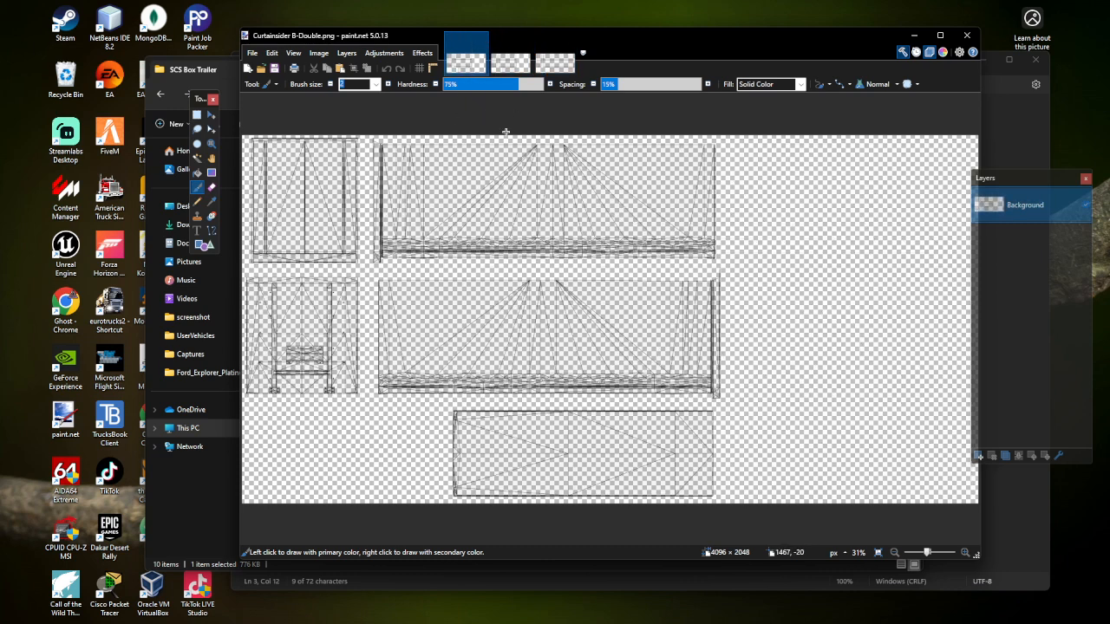
left_click(511, 60)
left_click(466, 61)
left_click(510, 61)
left_click(468, 61)
left_click(510, 61)
left_click(473, 61)
left_click(510, 61)
left_click(469, 61)
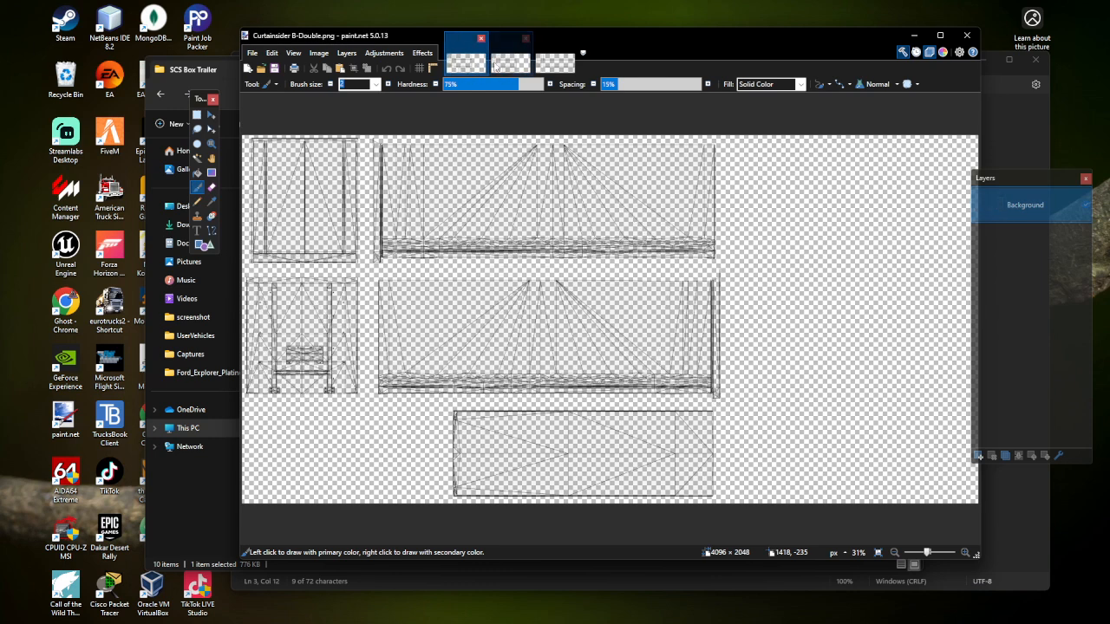
left_click(510, 60)
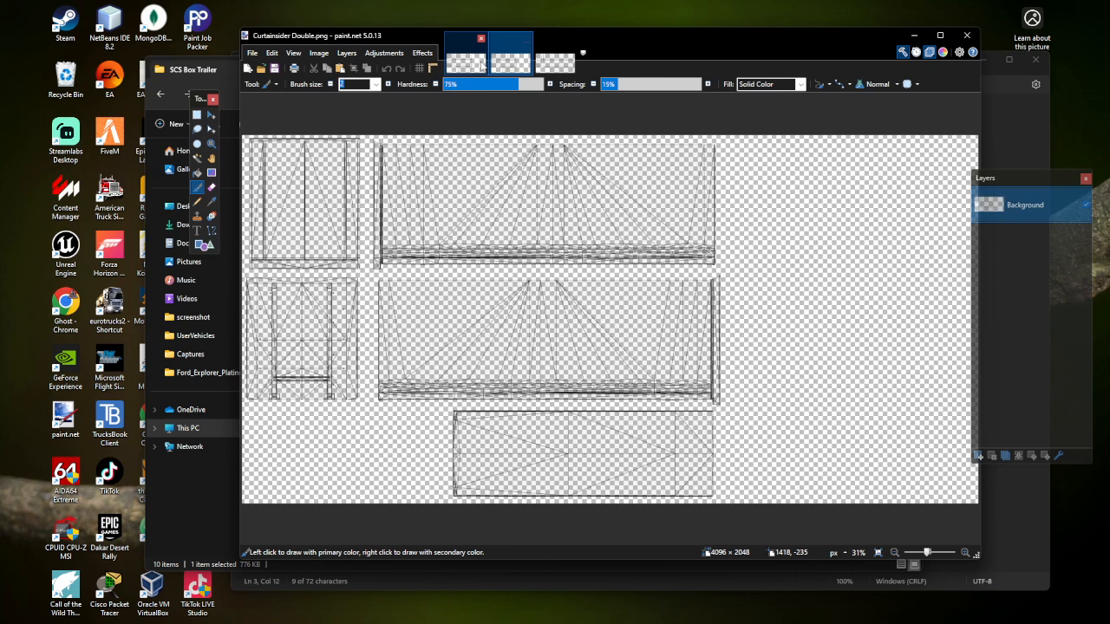
left_click(471, 61)
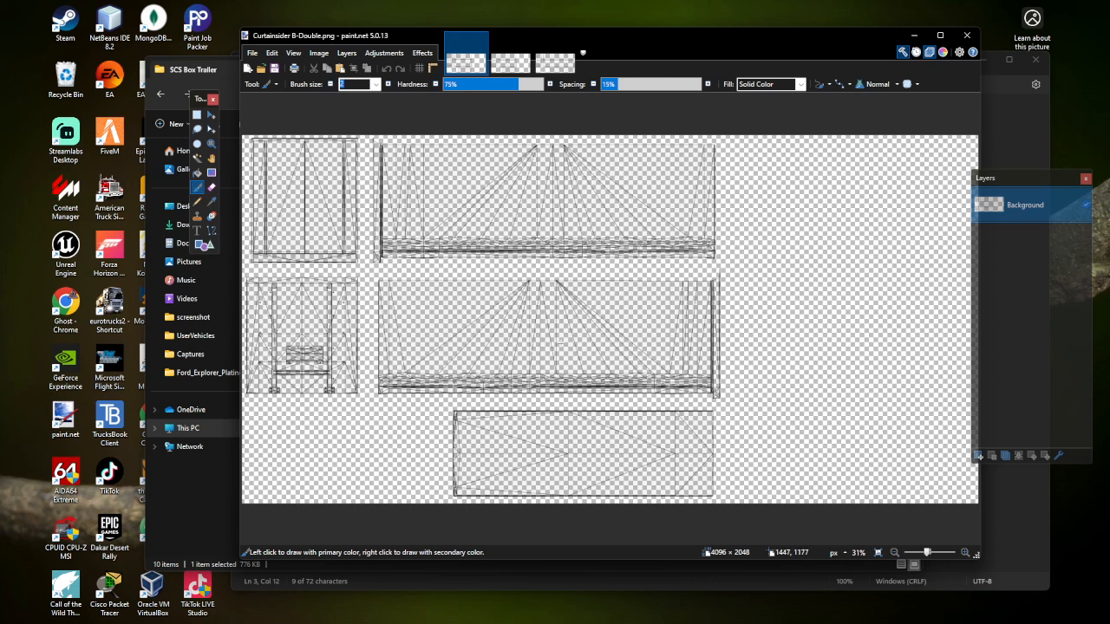
Step: Add a new layer to the Curtainsider B-Double image and set the Text tool's font size to 28
left_click(979, 456)
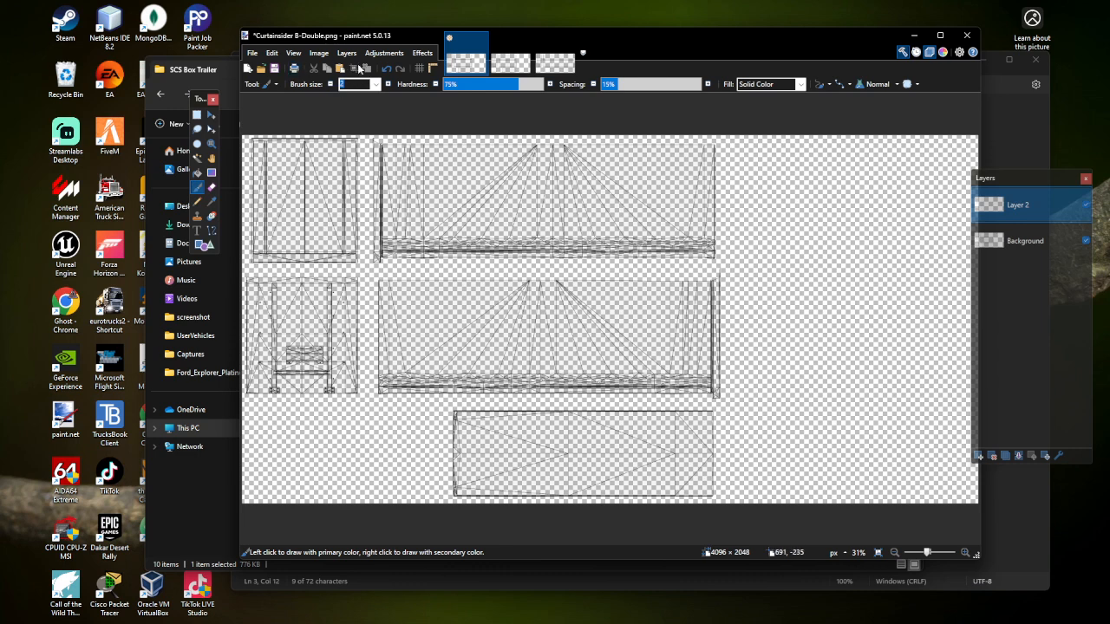
left_click(197, 230)
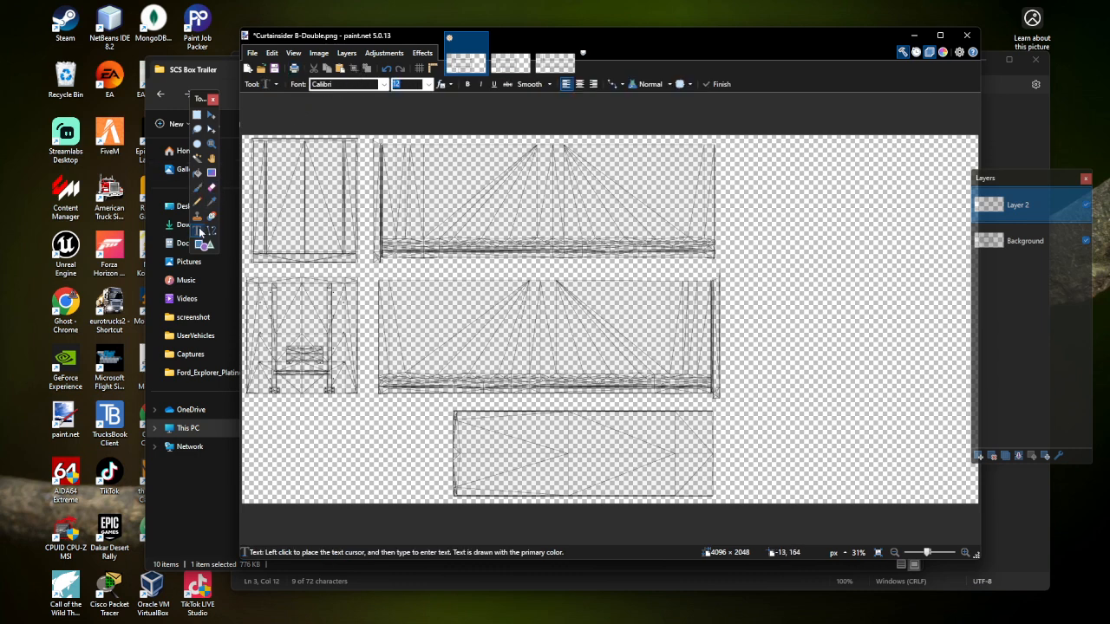
left_click(428, 85)
left_click(402, 227)
Step: Show the Colors window, move it off the canvas and set the primary color to red
left_click(212, 201)
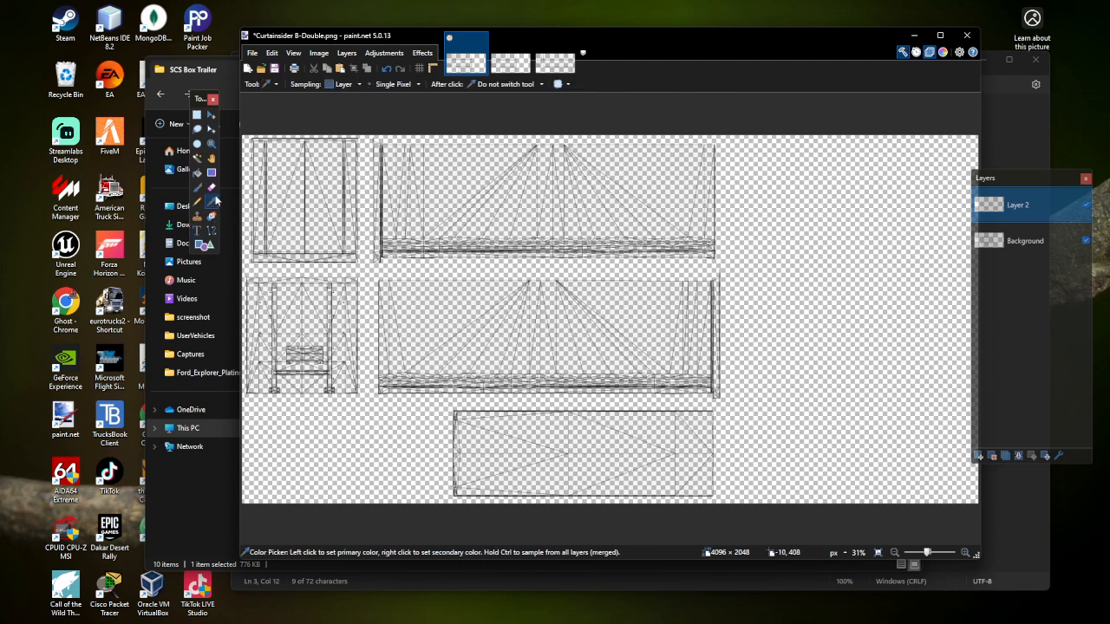
left_click(942, 54)
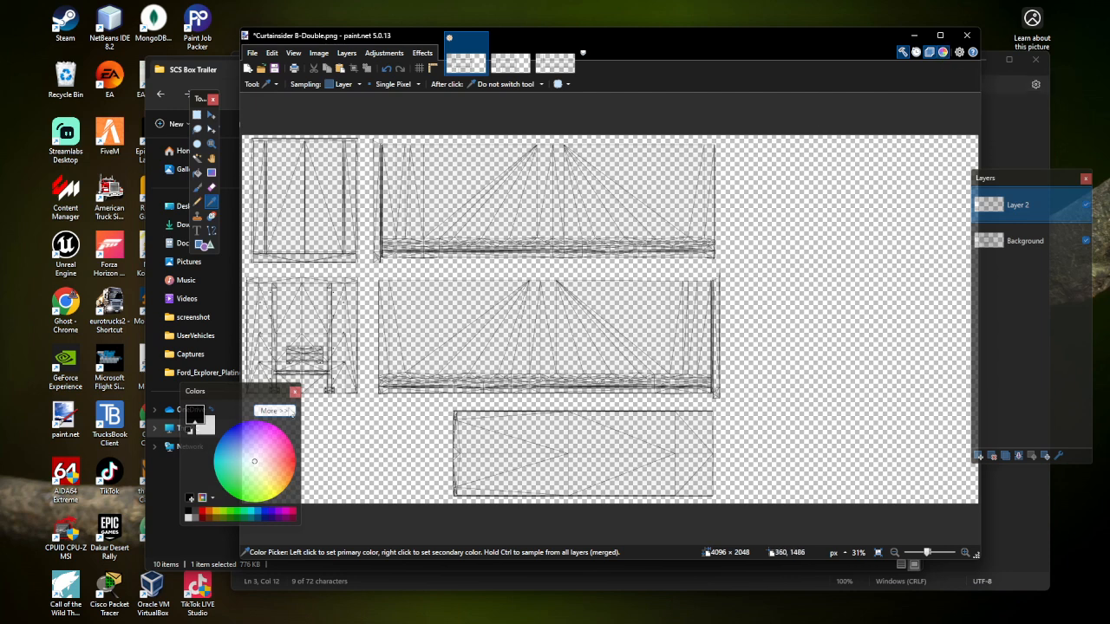
left_click_drag(225, 393, 167, 386)
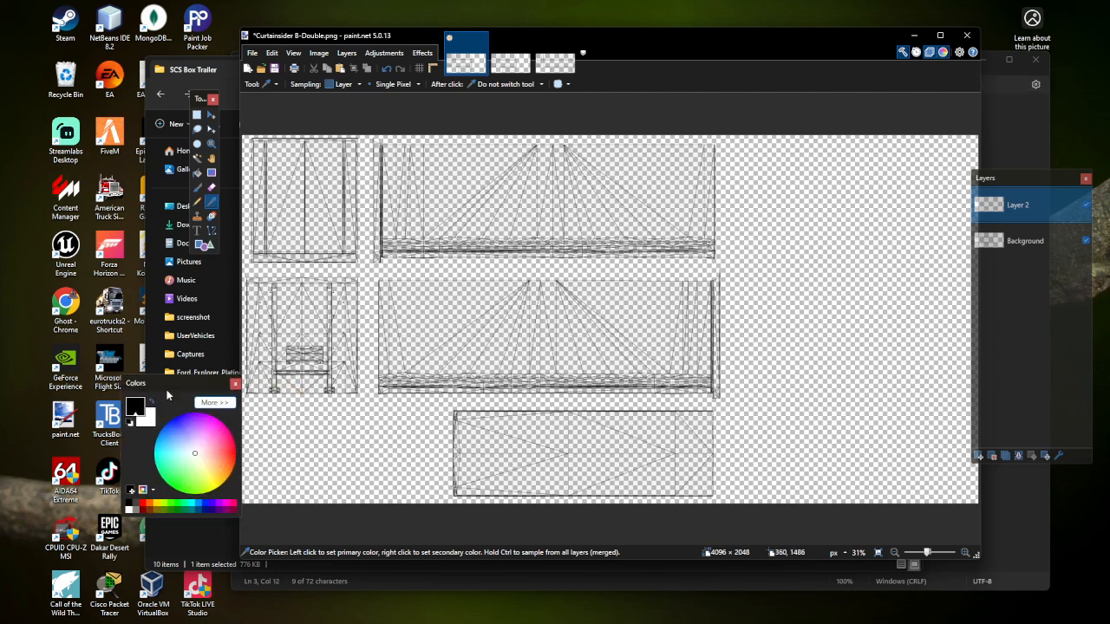
left_click(200, 446)
left_click(145, 505)
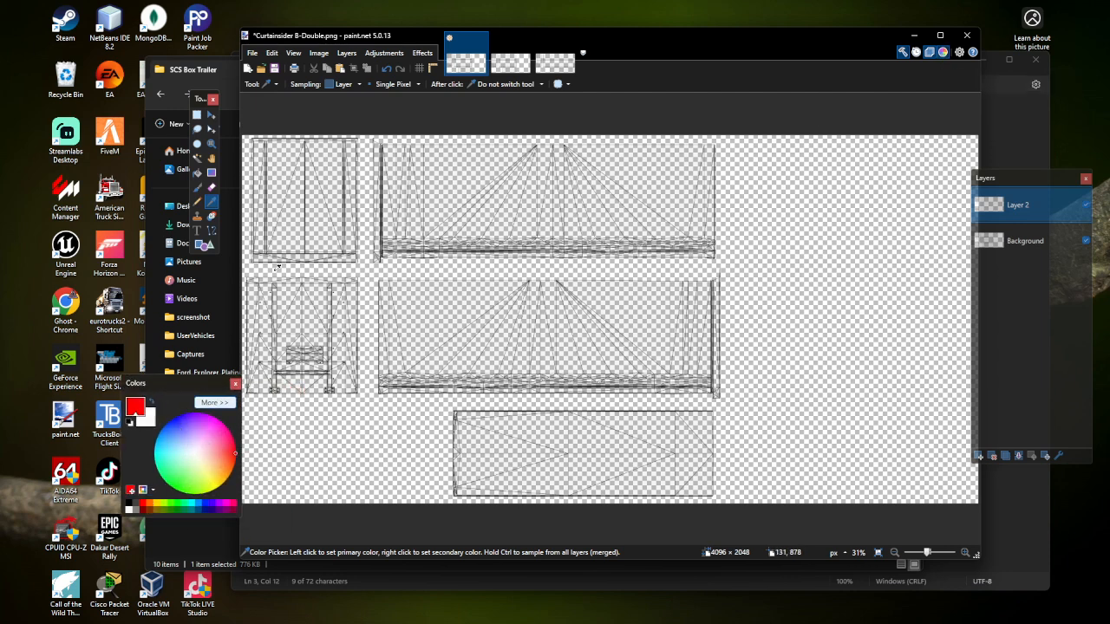
Step: Label the trailer's double-door panel "back" in red Calibri text at size 84
left_click(197, 230)
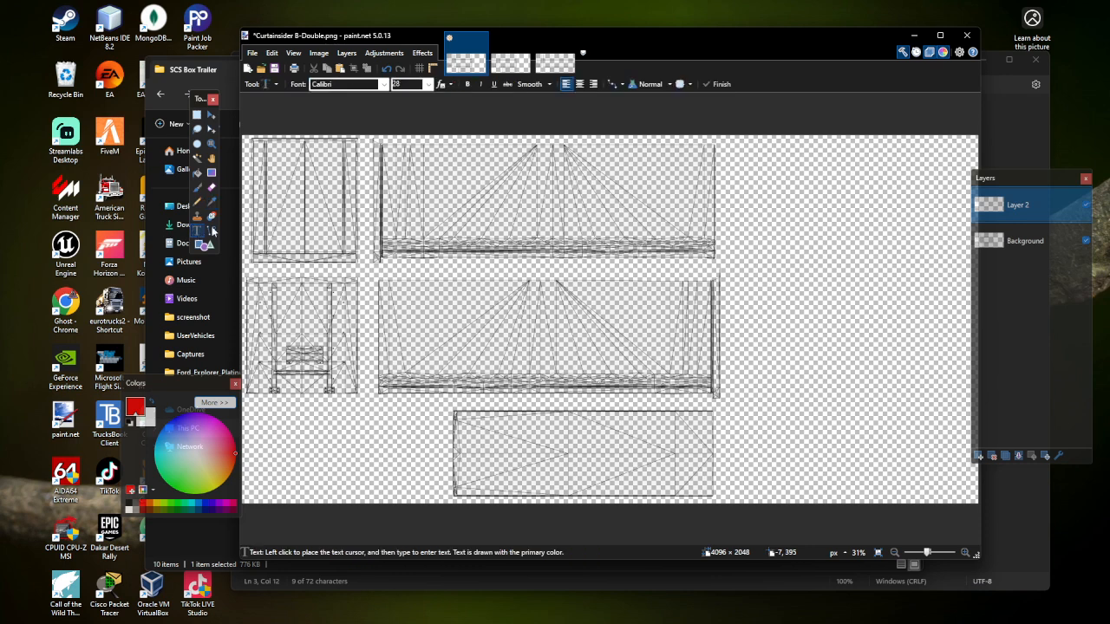
left_click(293, 194)
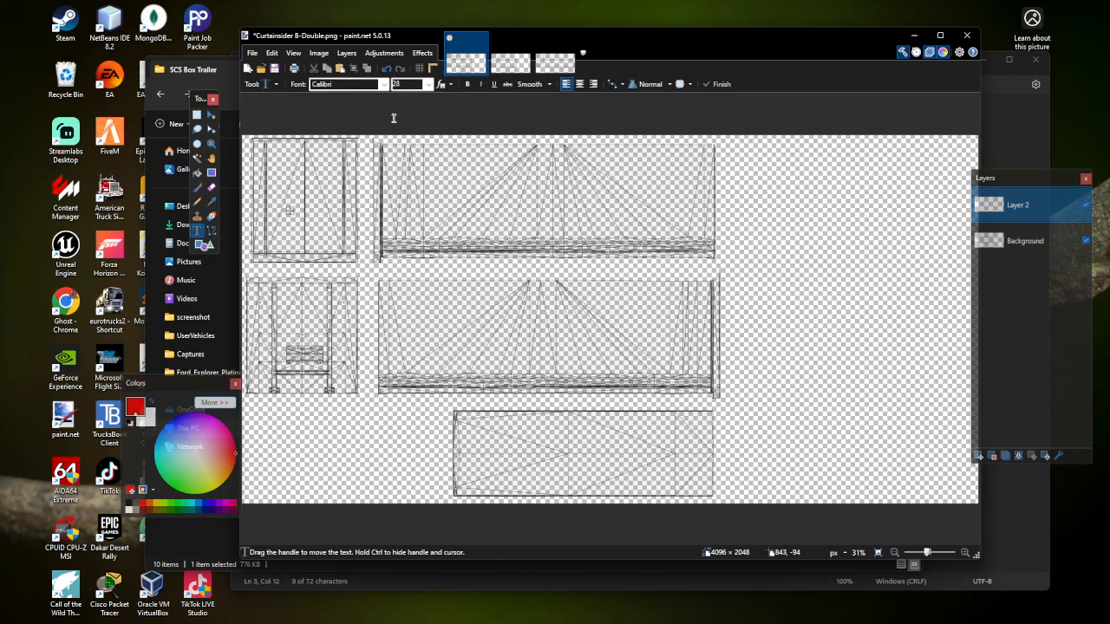
type("bac")
key("BackSpace")
key("BackSpace")
key("BackSpace")
left_click(429, 84)
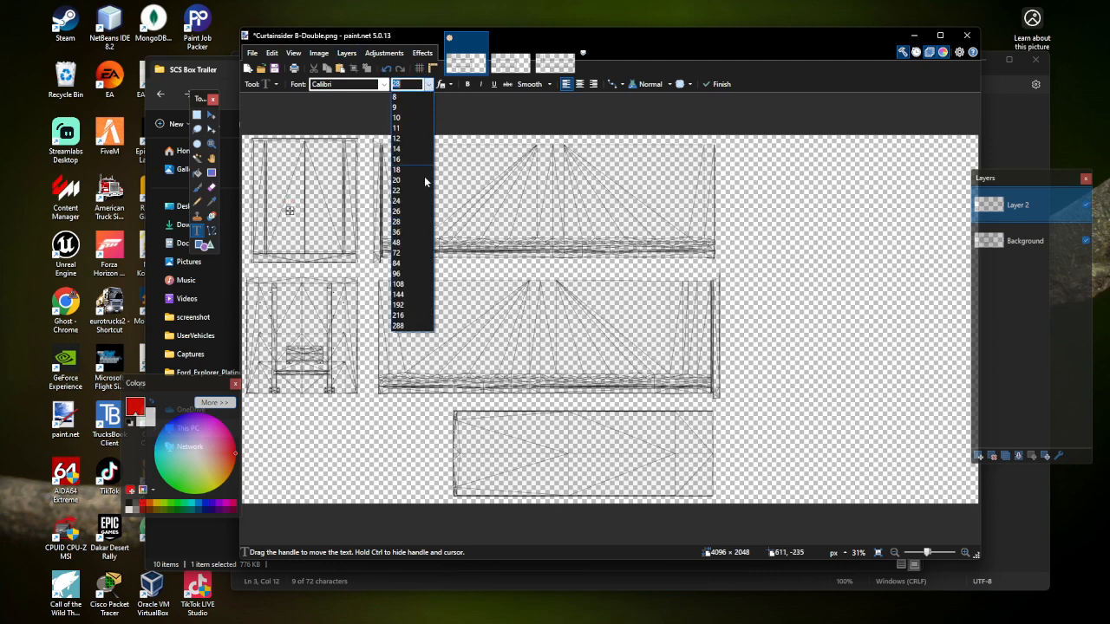
left_click(423, 263)
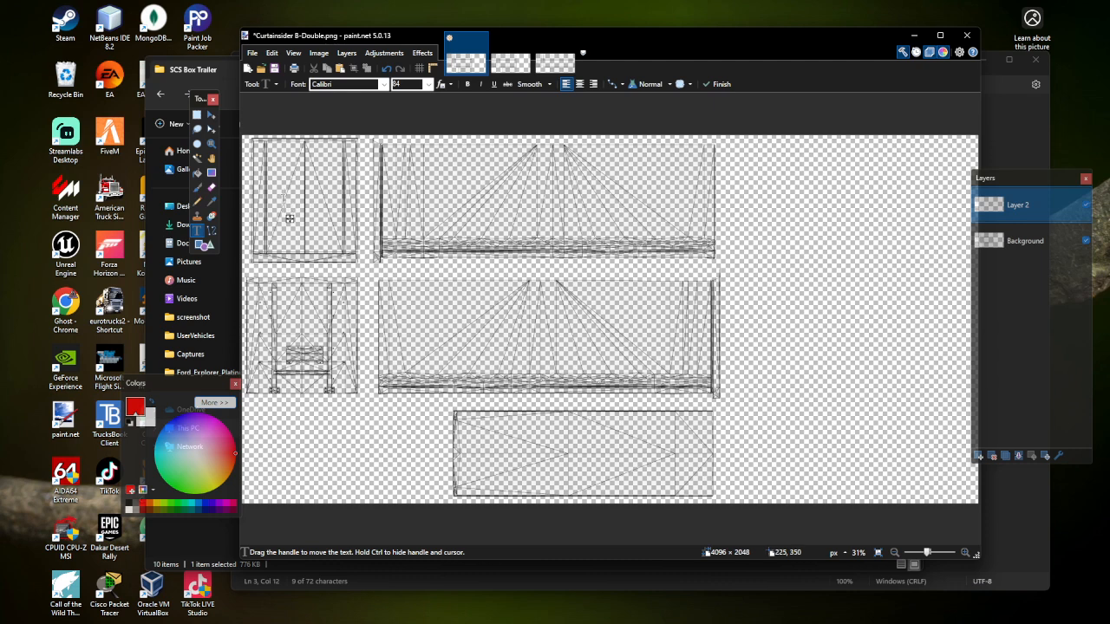
type("back")
type("left")
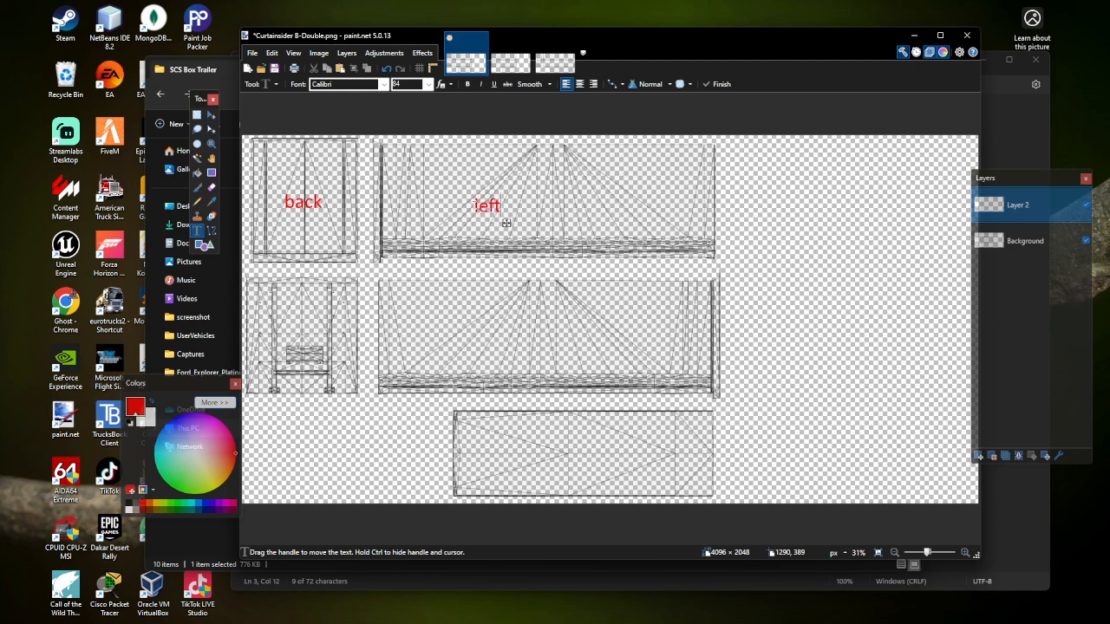
left_click(507, 333)
type("rigth")
key("ctrl+z")
key("ctrl+z")
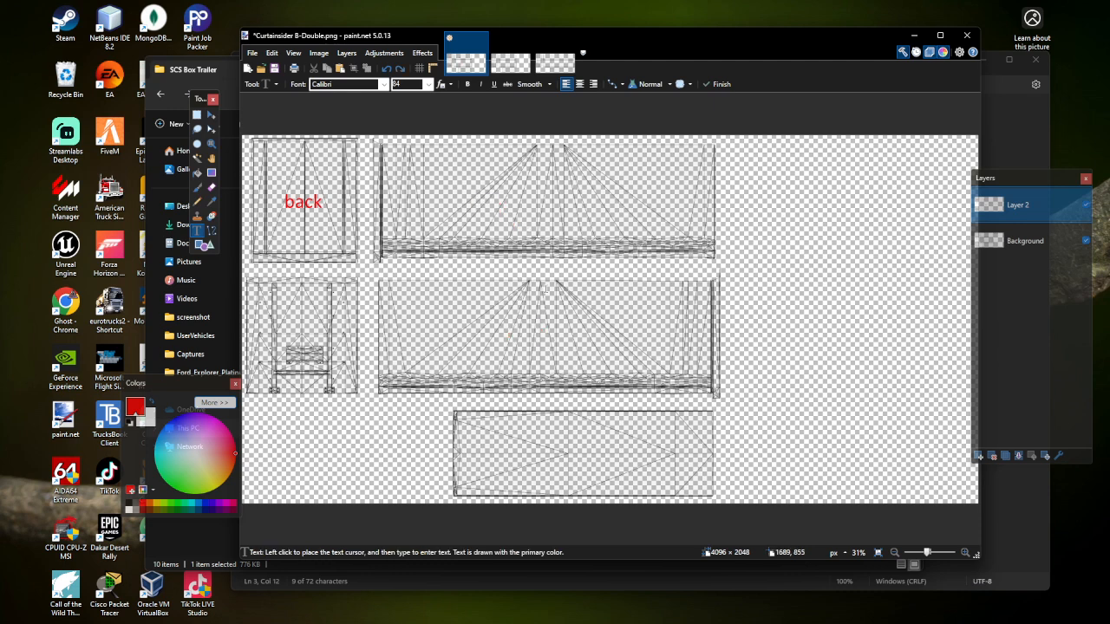
Step: Label the upper long side panel "right" and the lower long side panel "left" in red text
left_click(478, 205)
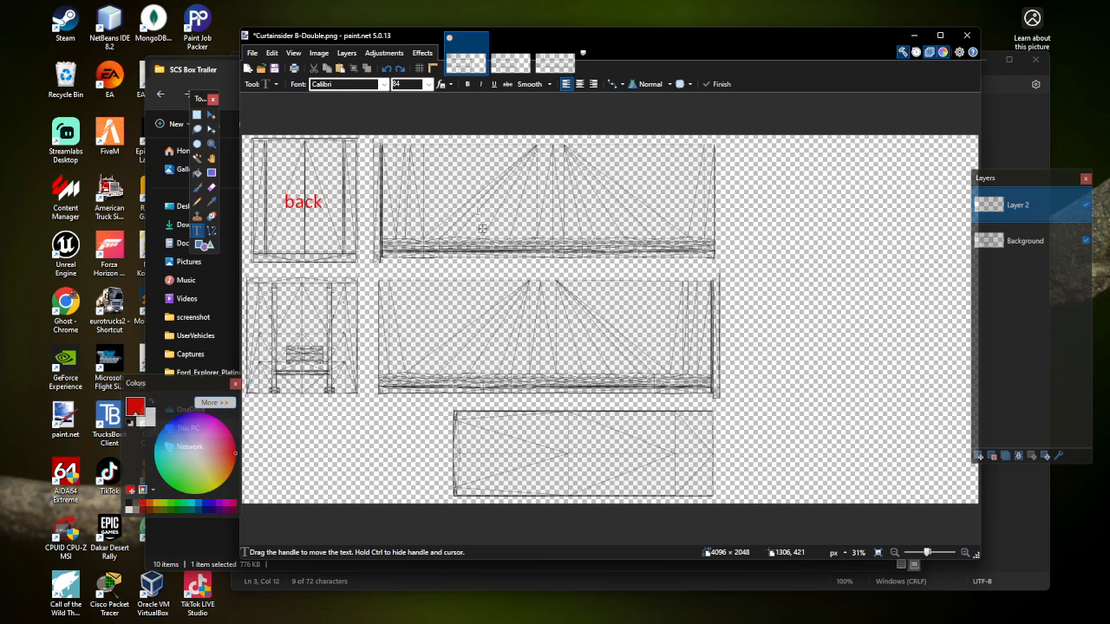
type("right")
left_click(517, 335)
type("left")
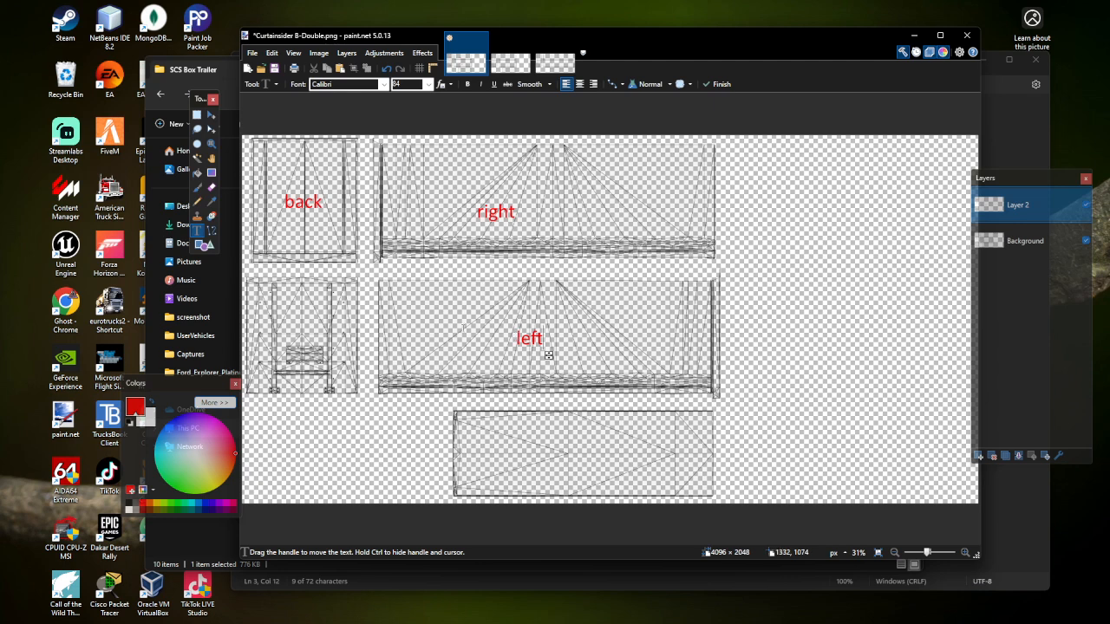
Step: Label the panel below the back doors "front" and the roof panel below the side panels "top"
left_click(301, 317)
type("front")
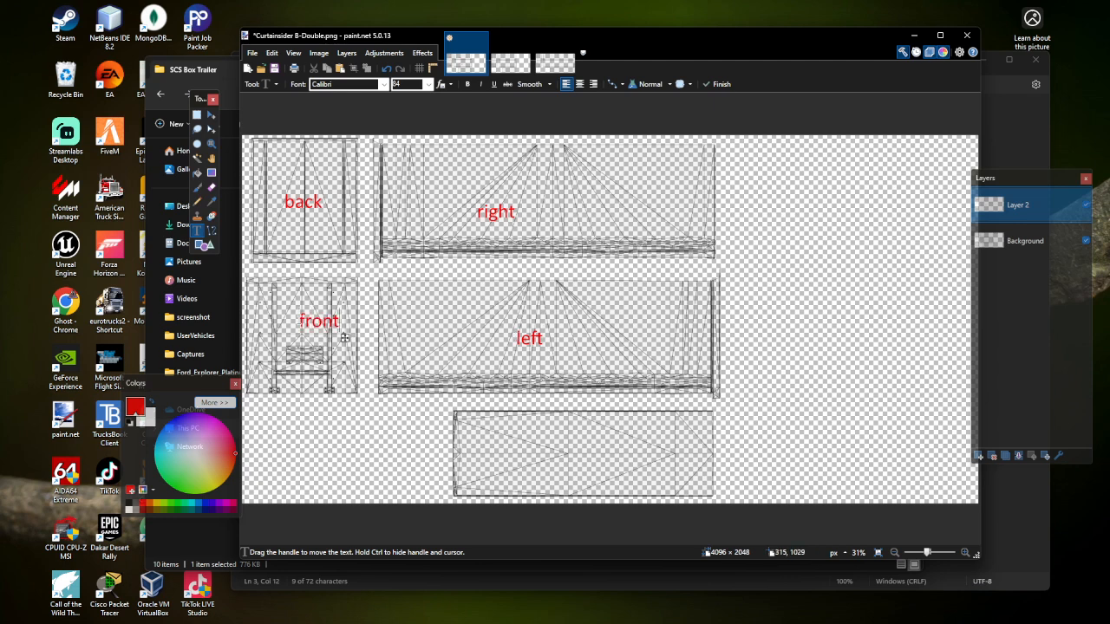
left_click(538, 446)
type("top")
Step: Copy the whole label layer from Curtainsider B-Double, paste it onto a new layer in Curtainsider Double, and clear the selection
left_click(197, 114)
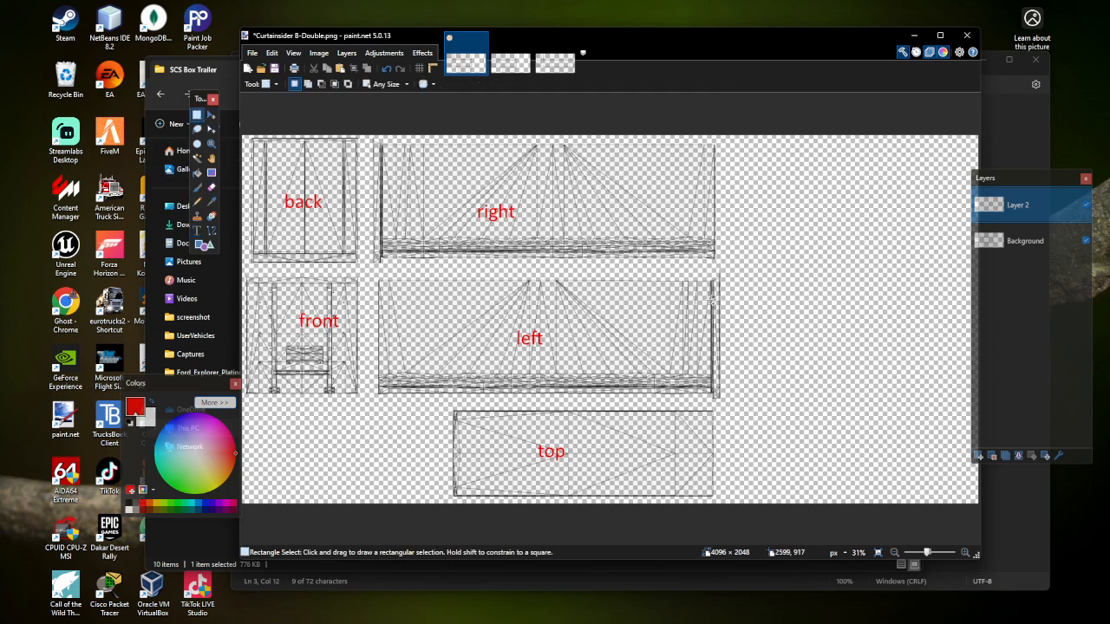
key("ctrl+a")
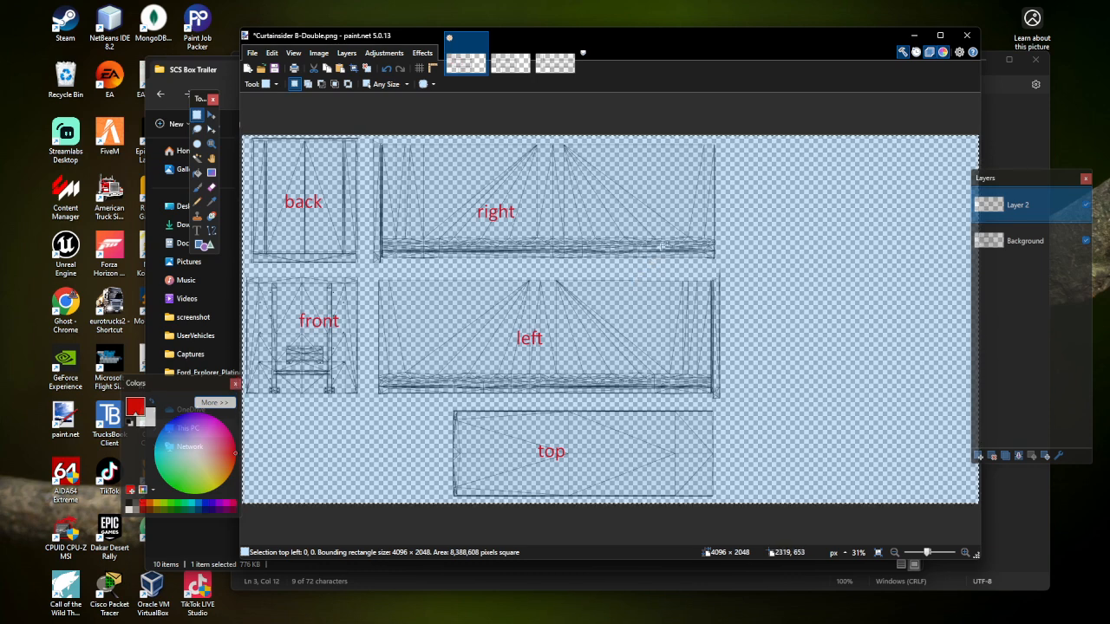
left_click(652, 229)
key("ctrl+Tab")
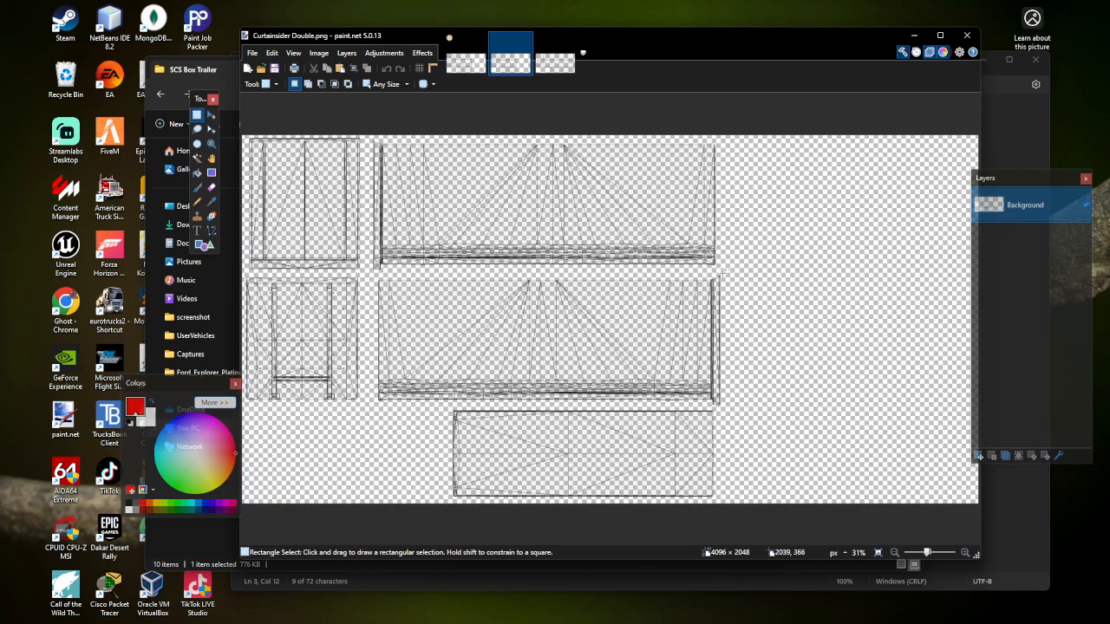
left_click(979, 455)
key("ctrl+v")
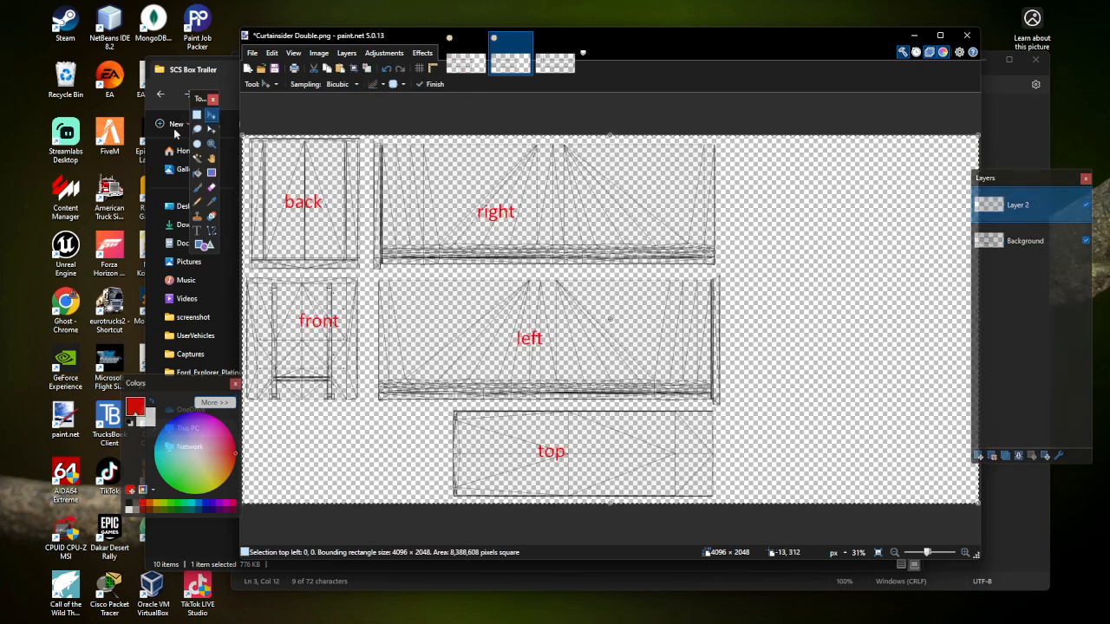
left_click(197, 114)
left_click(746, 275)
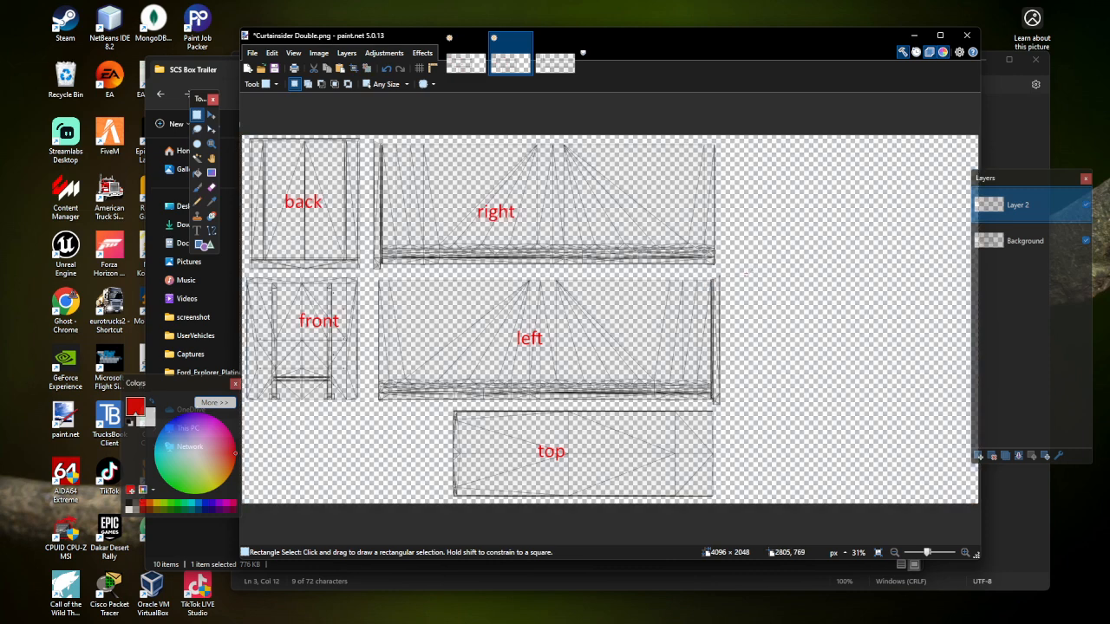
Step: Add a new layer to the Curtainsider Long image and label its door panel "back" in red text
left_click(555, 62)
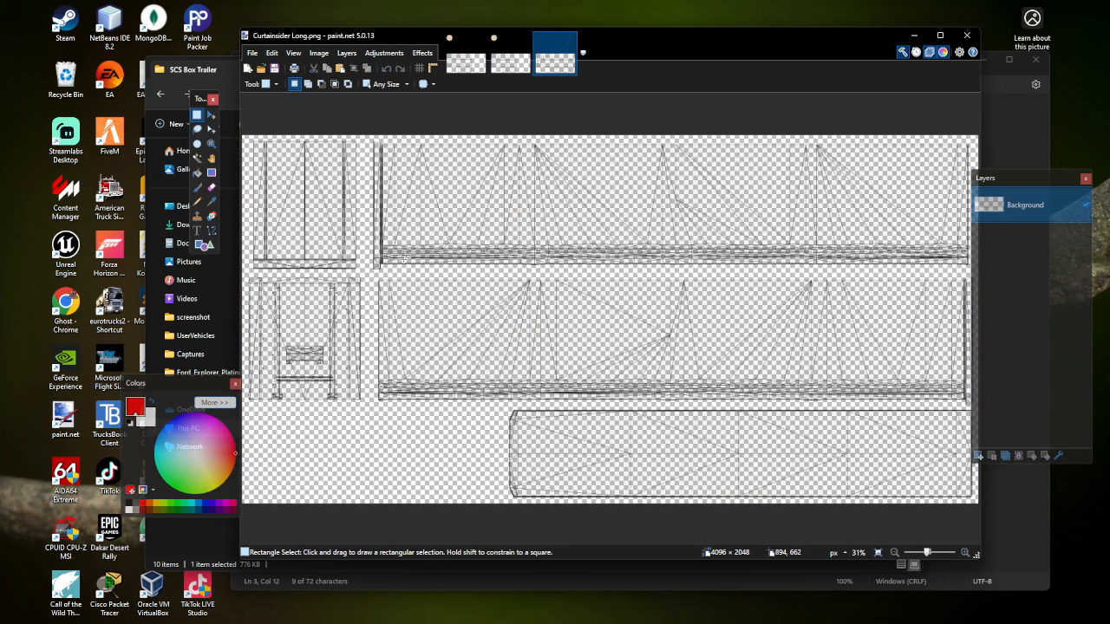
left_click(978, 455)
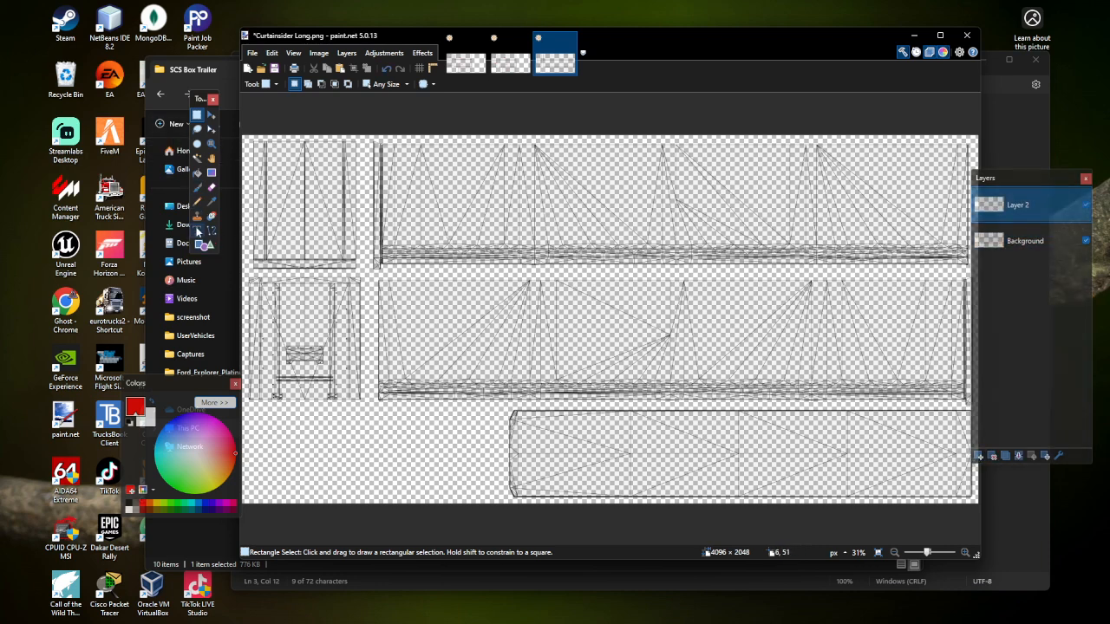
left_click(198, 231)
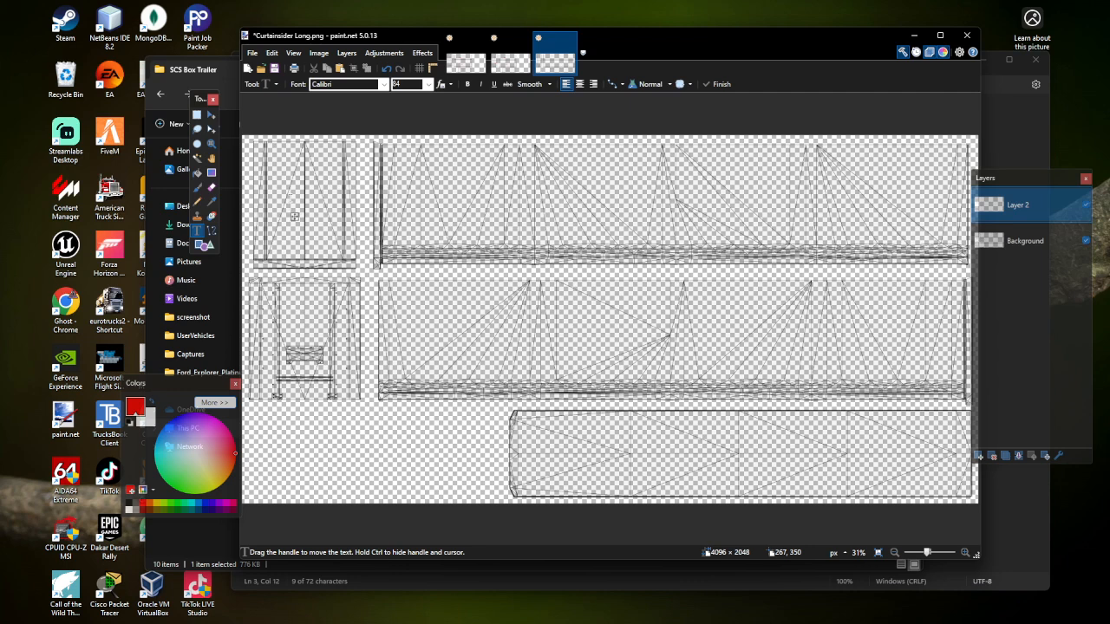
type("bacjk")
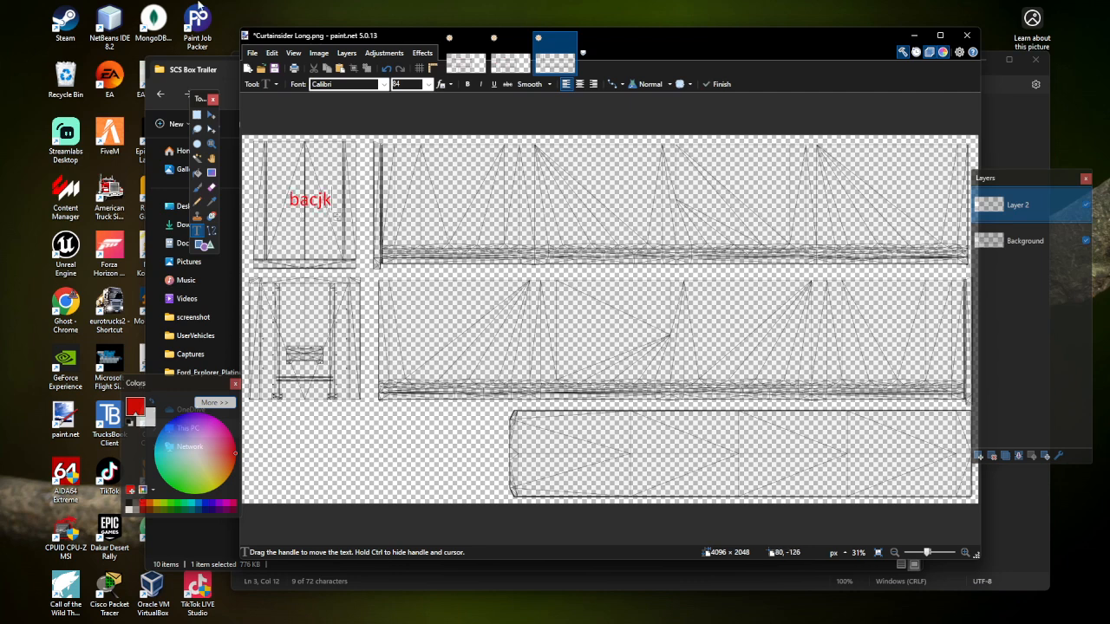
key("BackSpace")
key("BackSpace")
type("k")
Step: Label the remaining Curtainsider Long panels: "right" on the upper side, "left" on the lower side, "front" below the back, and "top" on the roof
type("right")
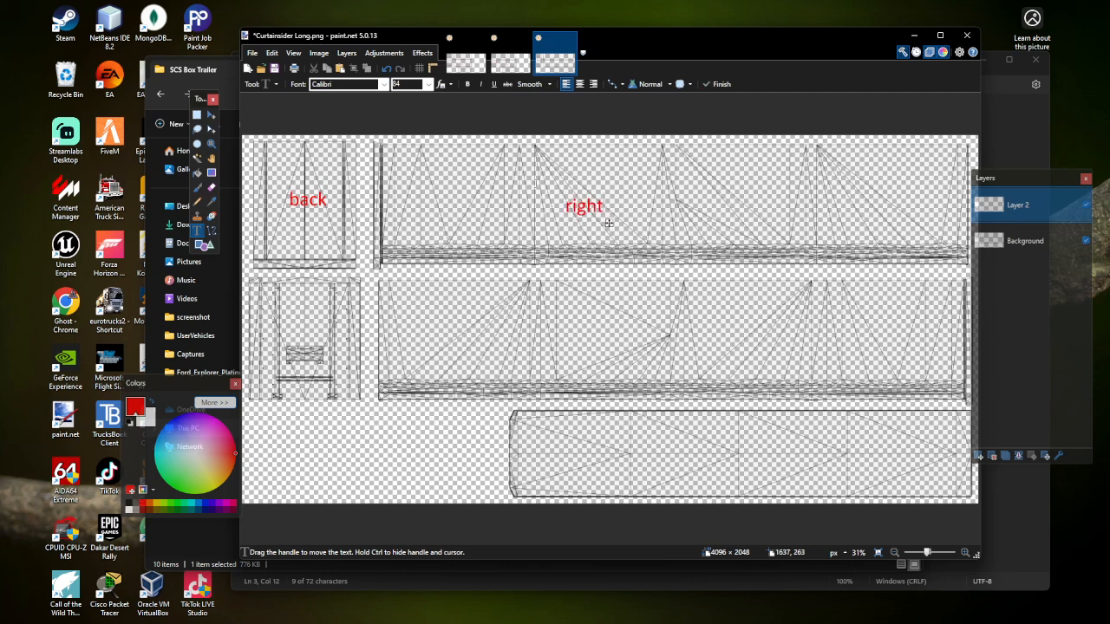
type("left")
type("front")
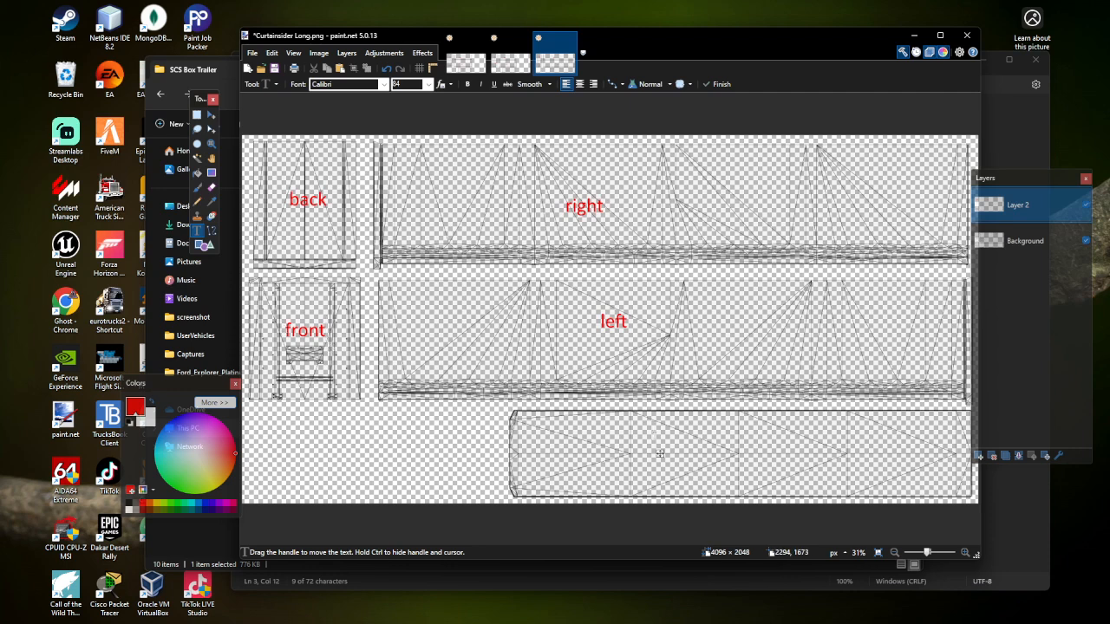
type("top")
left_click(198, 115)
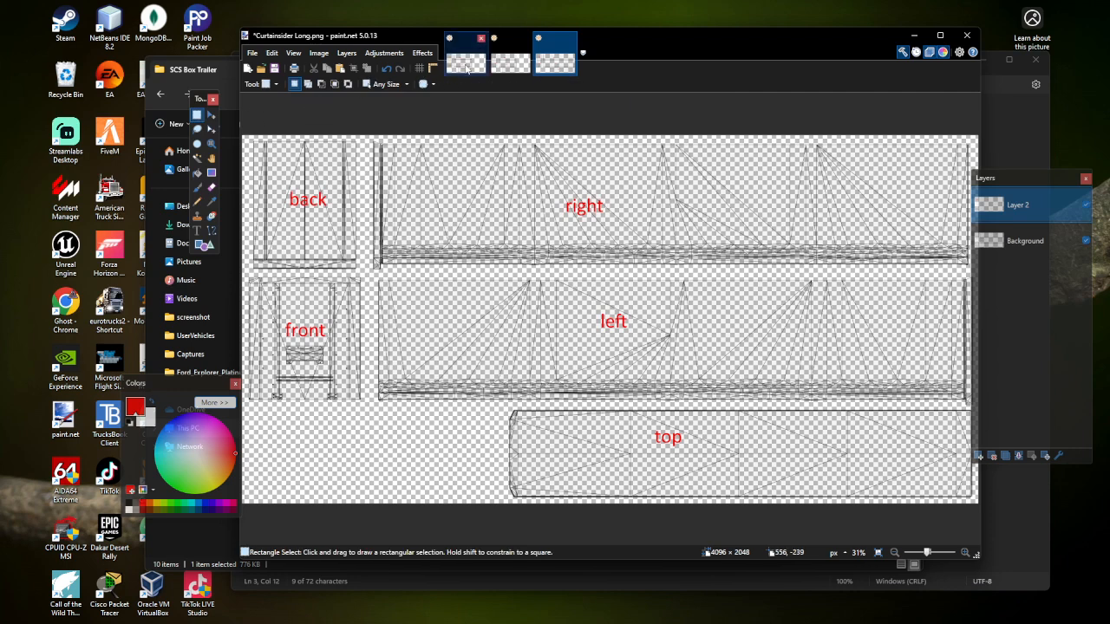
Step: Review the panel labels on Curtainsider B-Double, Double and Long, ending on the B-Double image
left_click(467, 65)
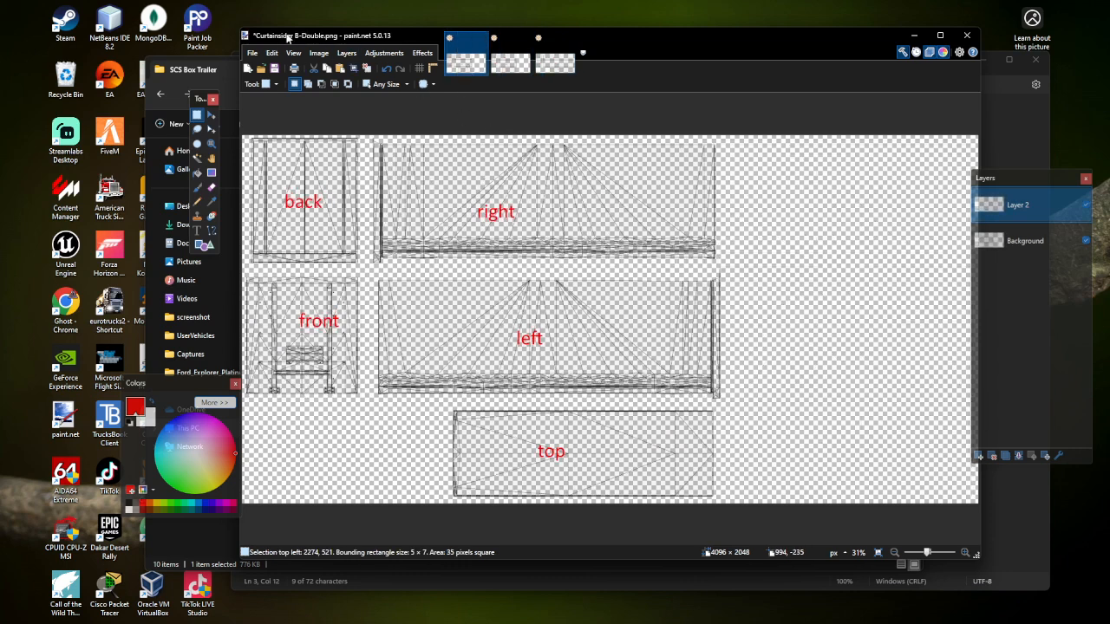
left_click(511, 65)
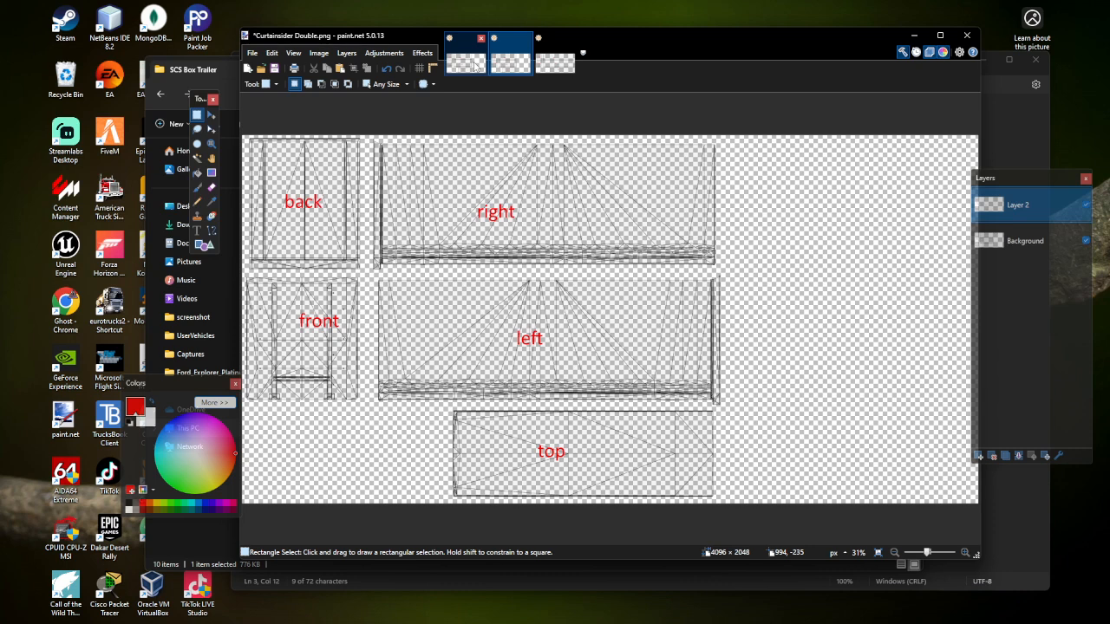
left_click(555, 64)
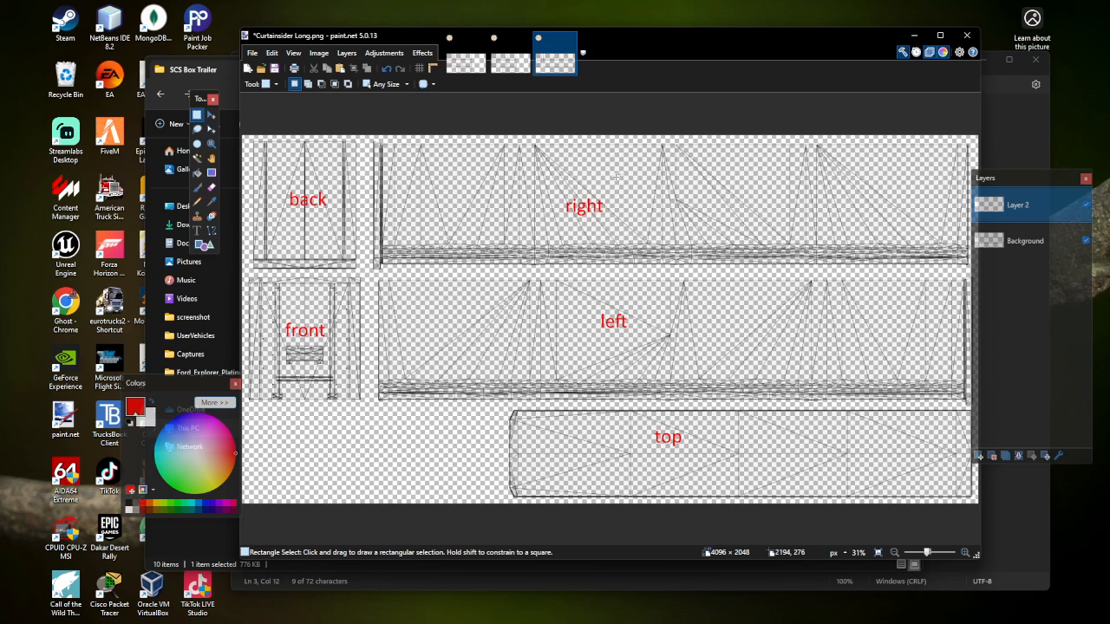
left_click(466, 61)
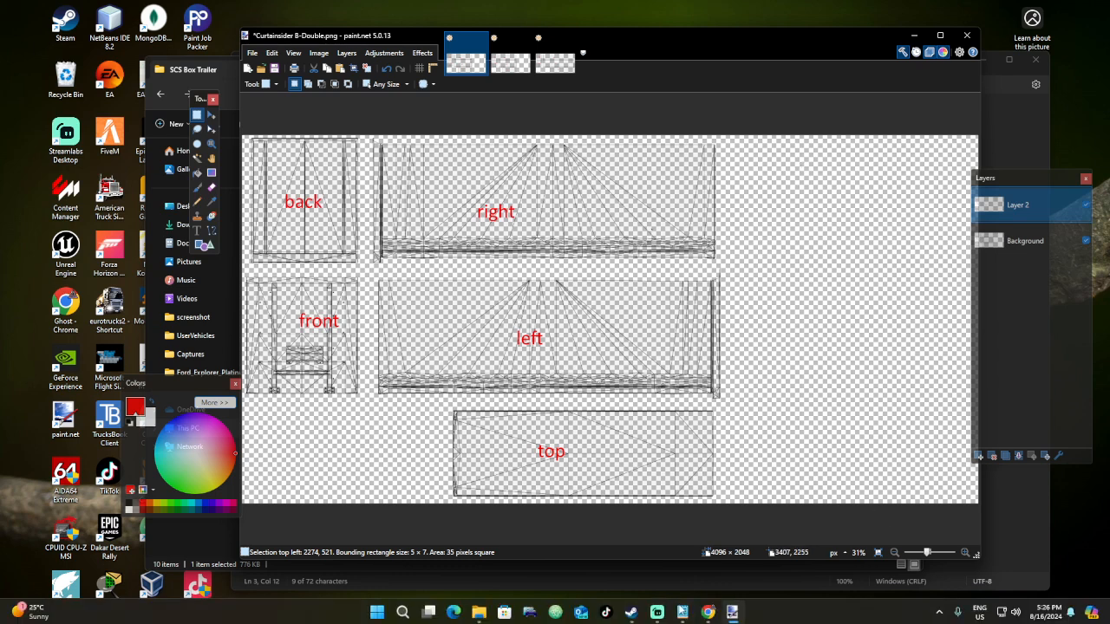
Step: Switch to Notepad to check the images entry in the APPS list, and bring up the Chrome browser
left_click(683, 611)
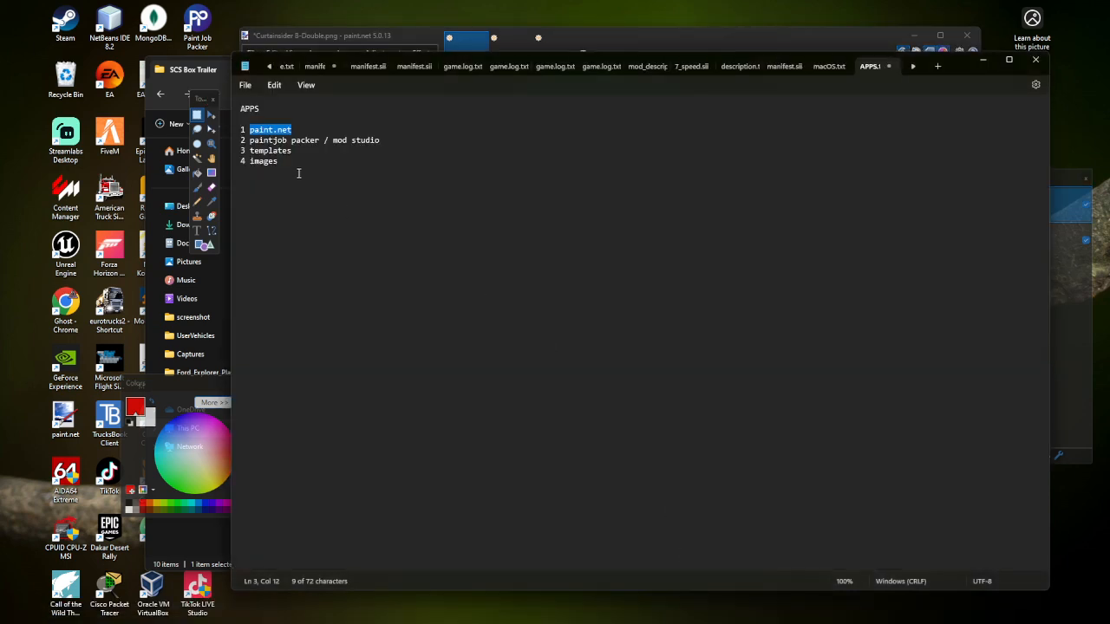
left_click_drag(296, 171, 244, 164)
left_click(307, 205)
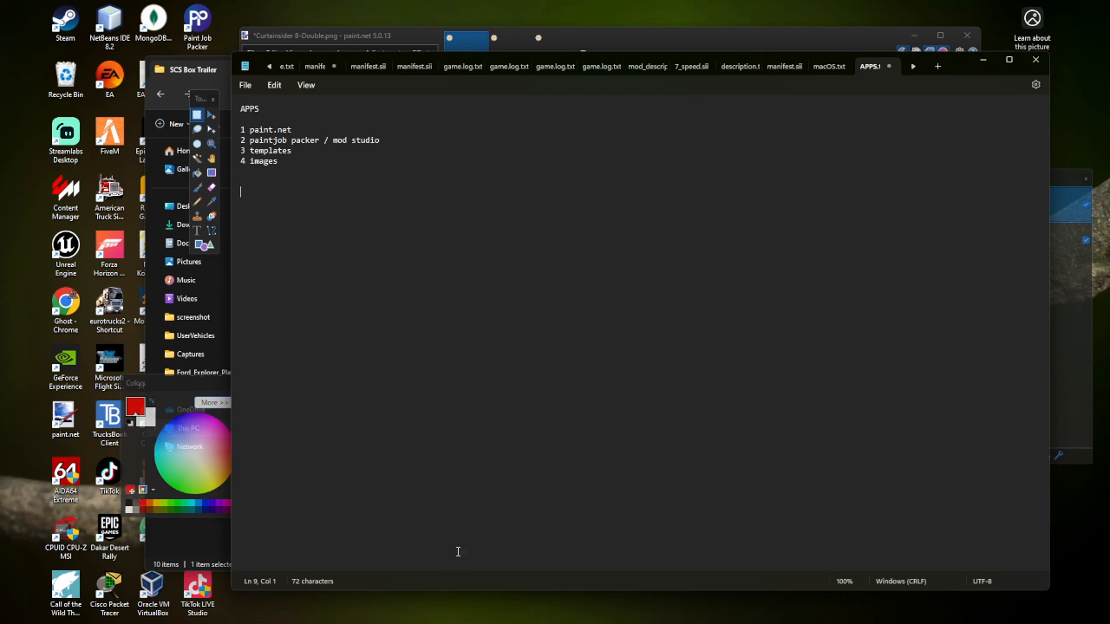
left_click(708, 621)
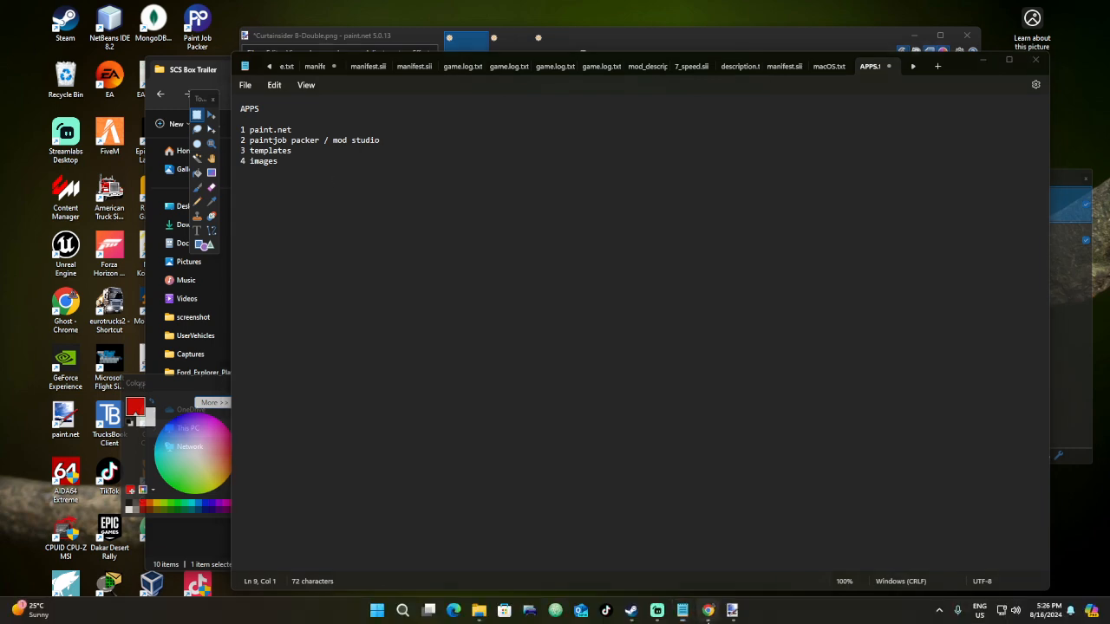
left_click(639, 218)
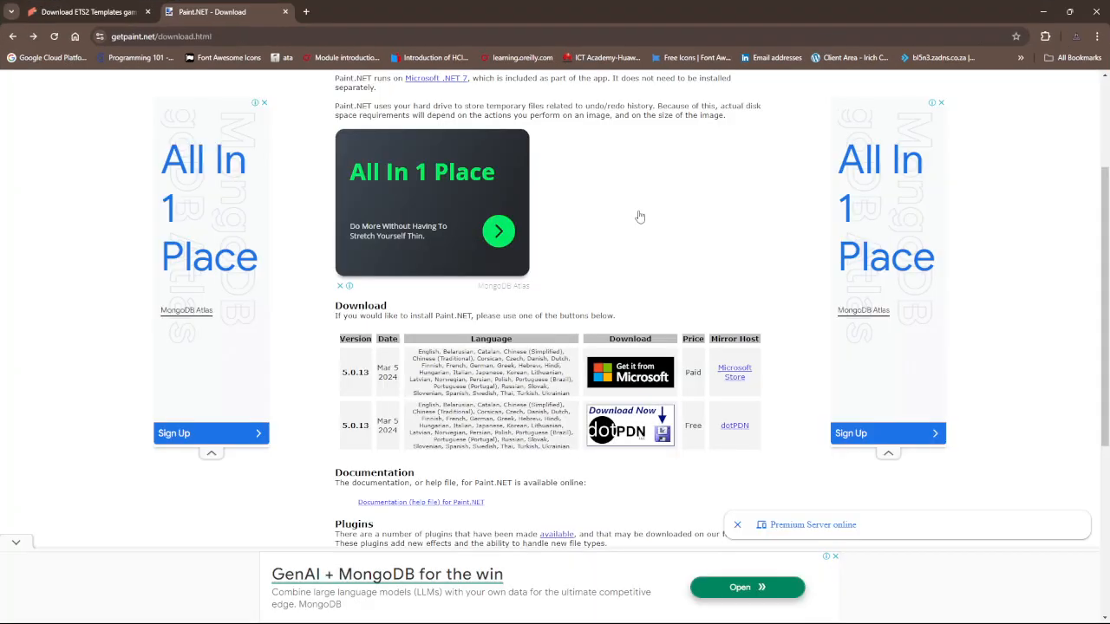
Step: Search the web for "hd nature pictures"
left_click(303, 36)
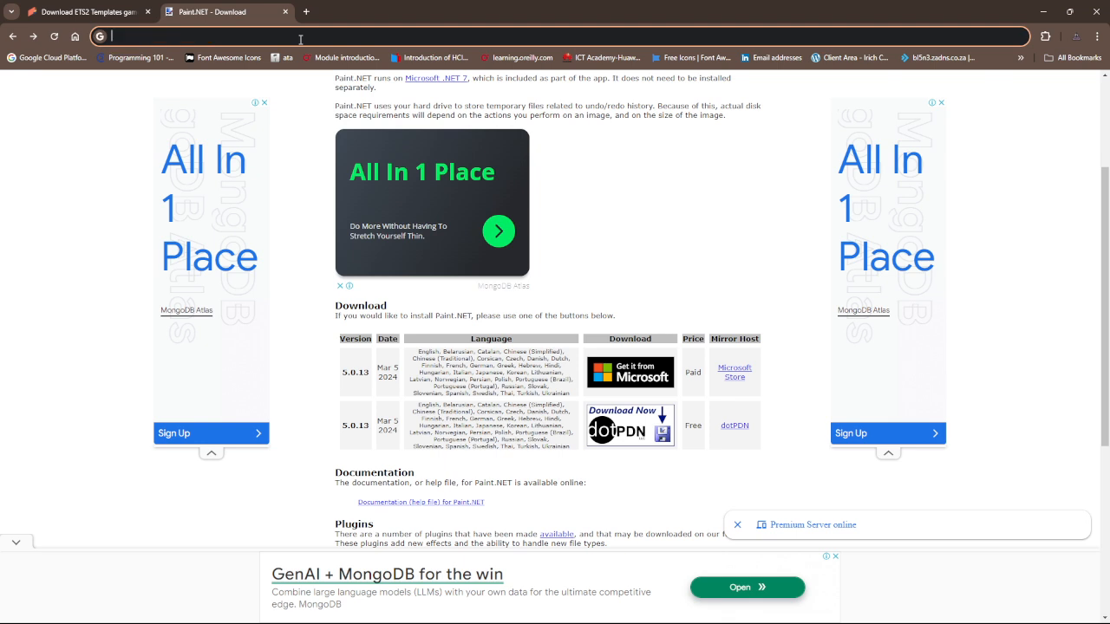
type("hd nature")
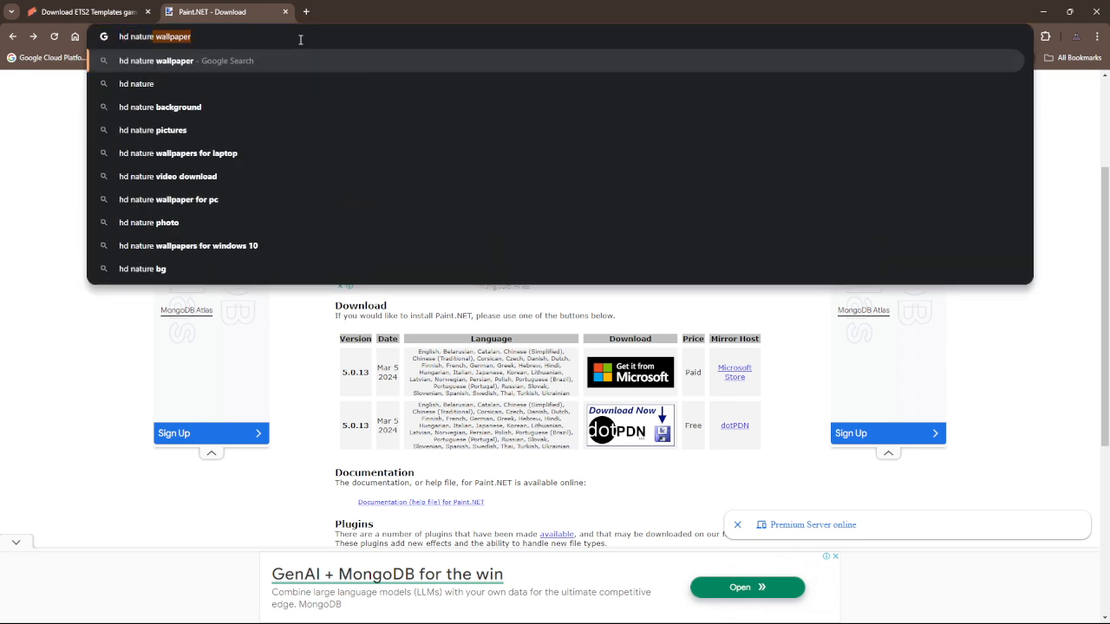
type(" pitir")
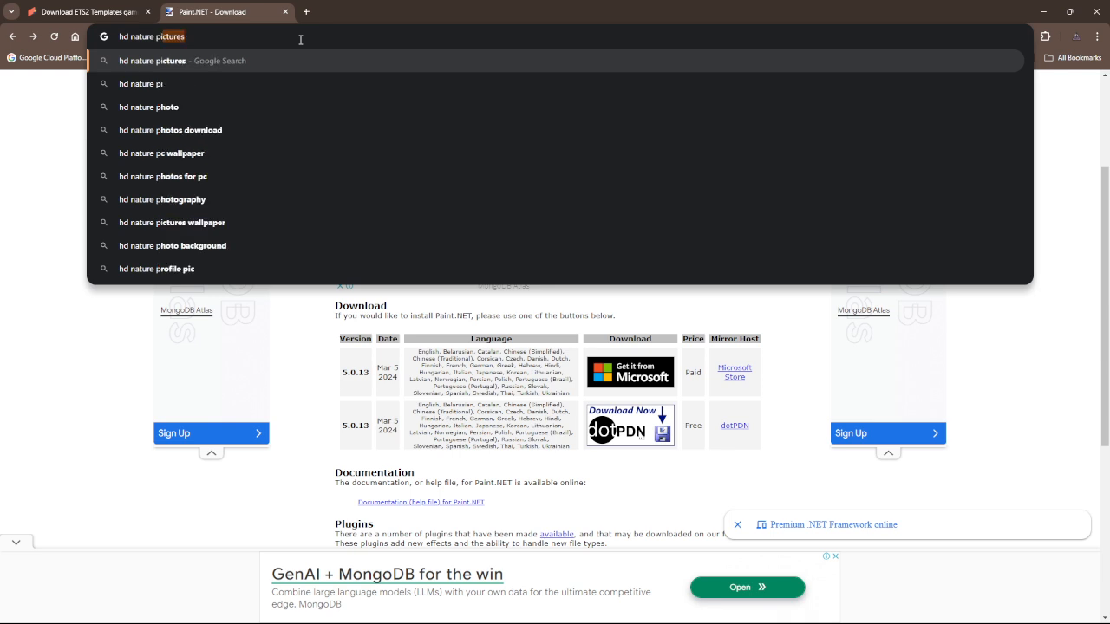
key("BackSpace")
key("BackSpace")
key("BackSpace")
key("BackSpace")
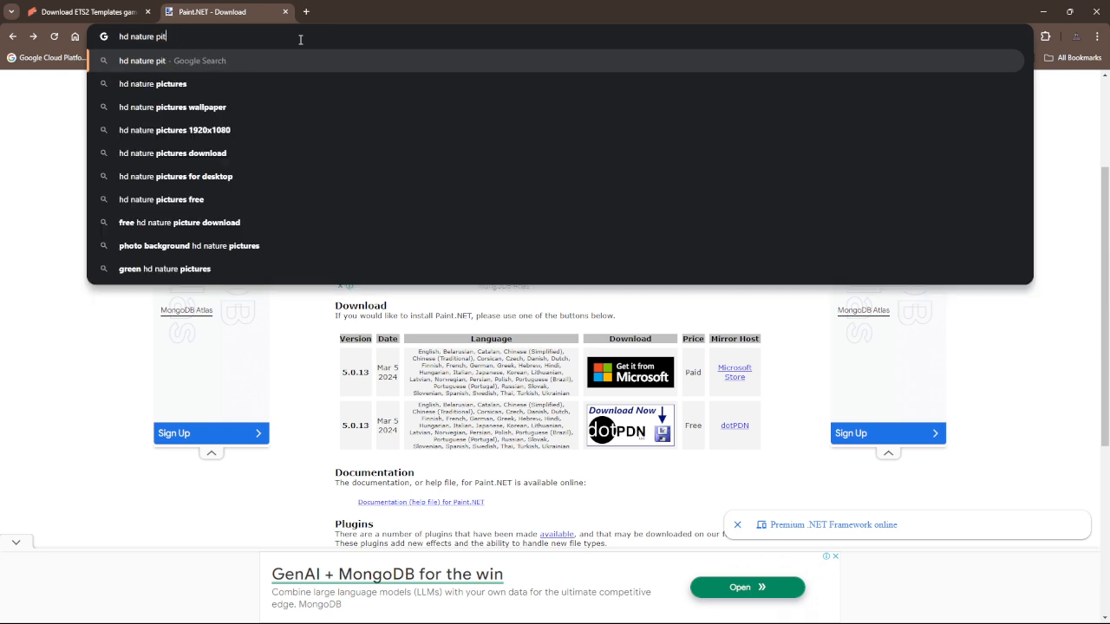
type("itcures")
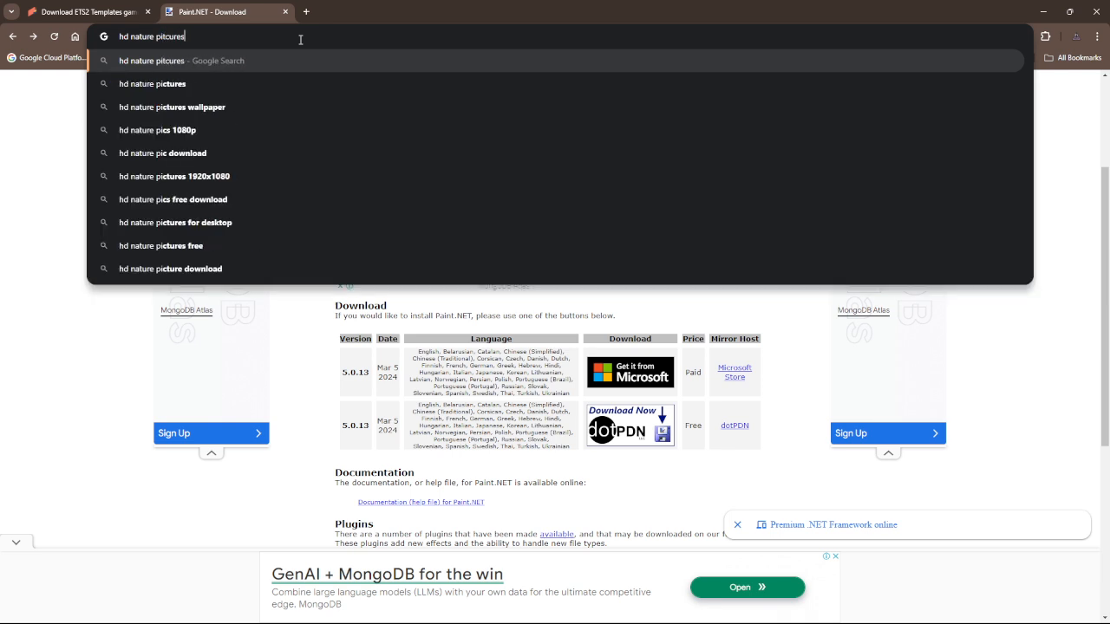
key("Return")
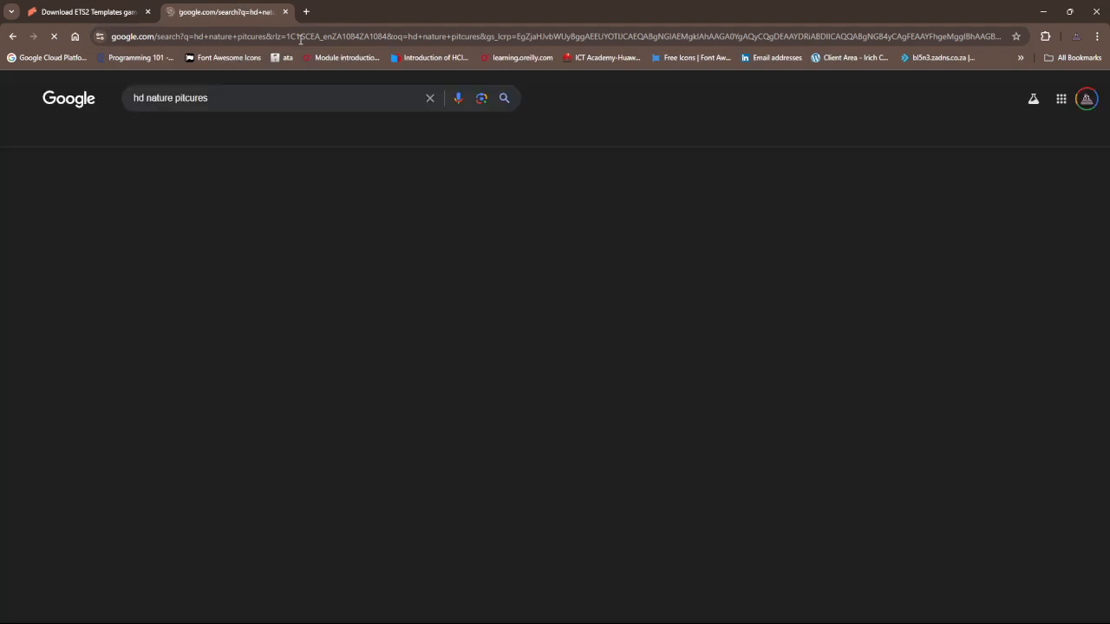
Step: Expand the image section of the search results and look through the nature pictures for possible skin backgrounds
scroll(502, 196, "down", 1)
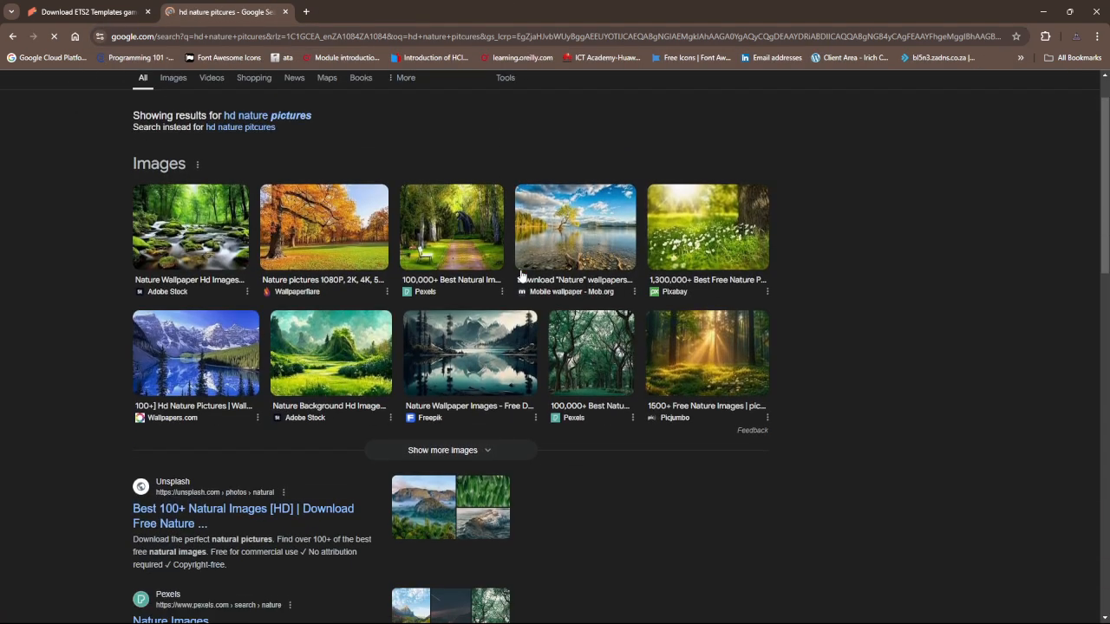
left_click(465, 451)
scroll(565, 311, "down", 2)
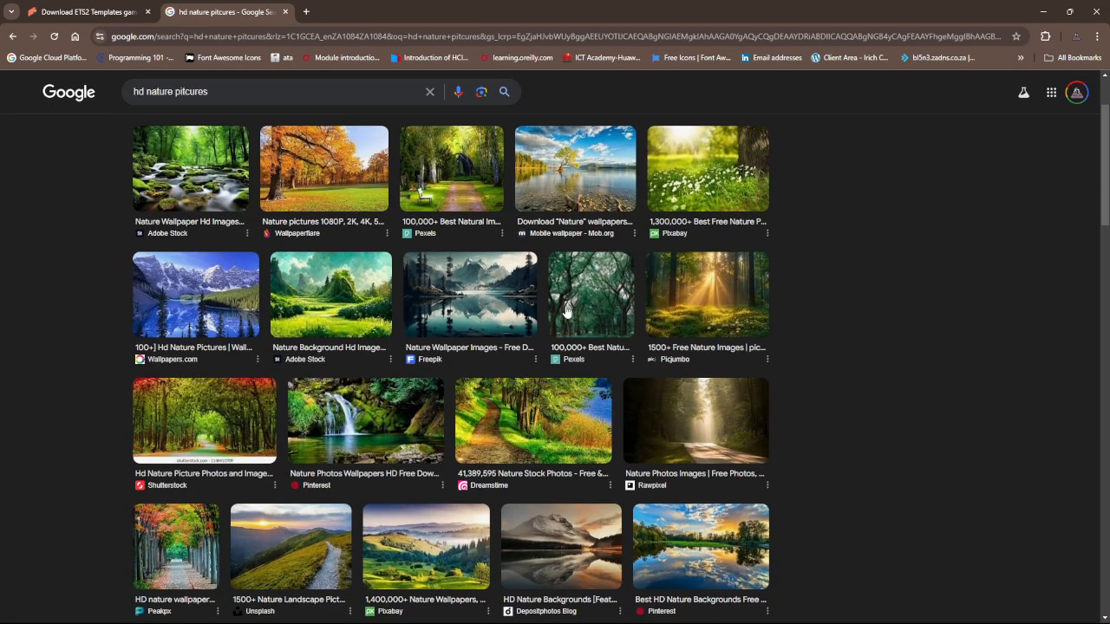
scroll(565, 310, "down", 3)
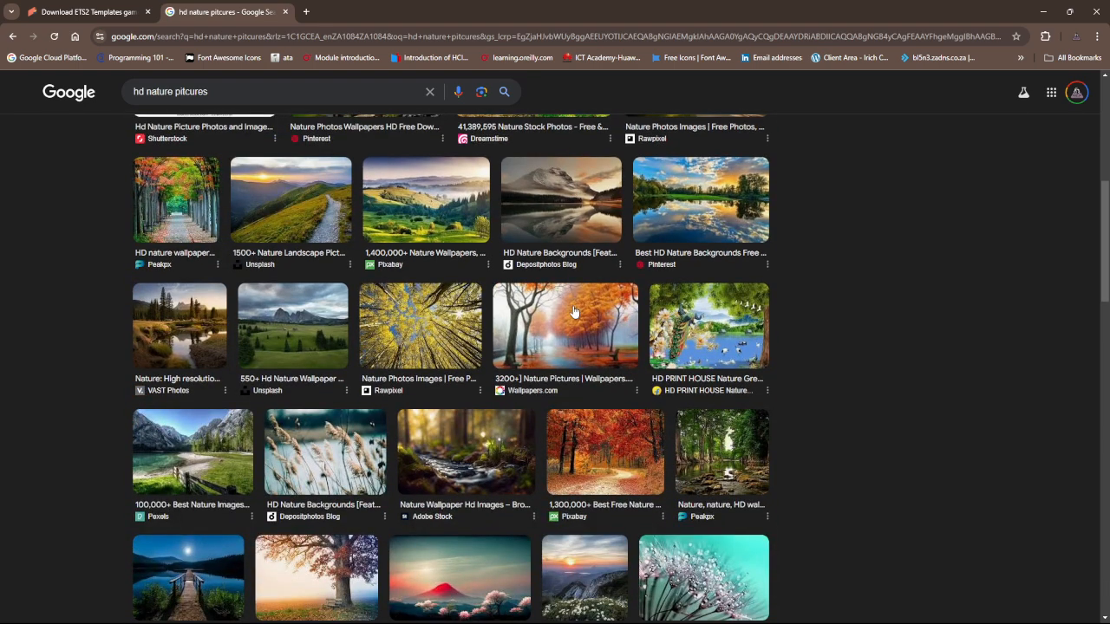
scroll(574, 311, "up", 4)
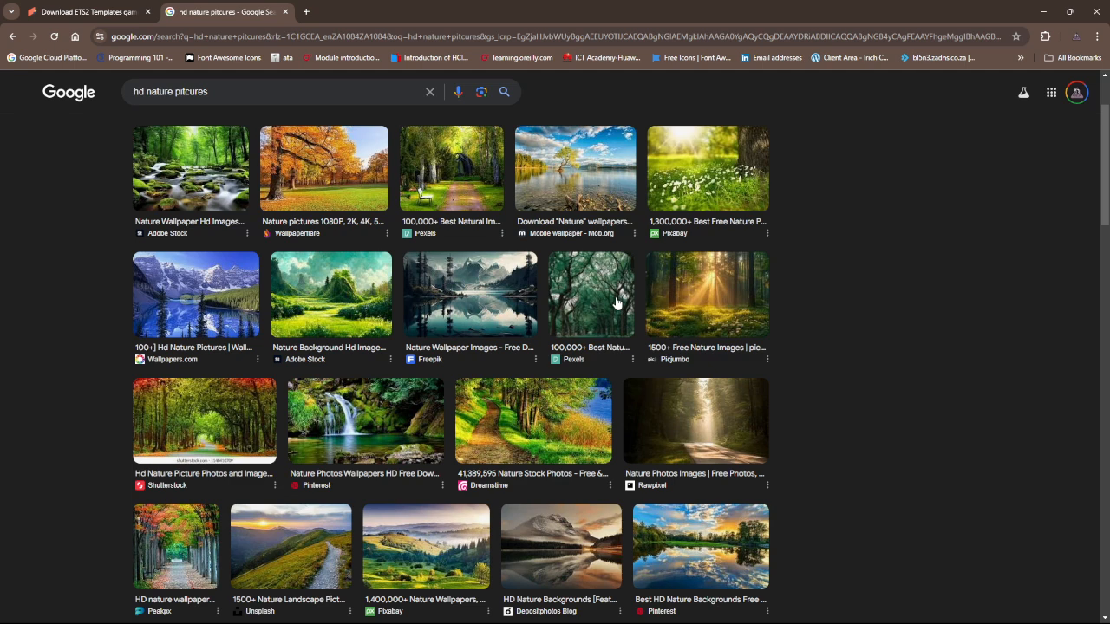
scroll(616, 301, "up", 2)
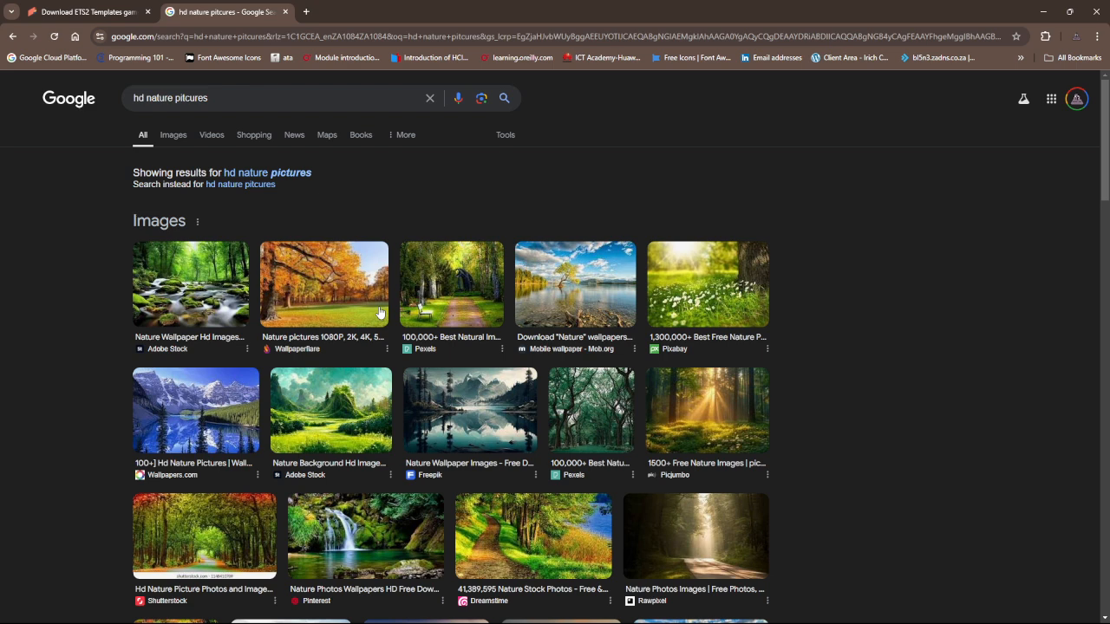
scroll(379, 313, "down", 1)
scroll(379, 312, "down", 2)
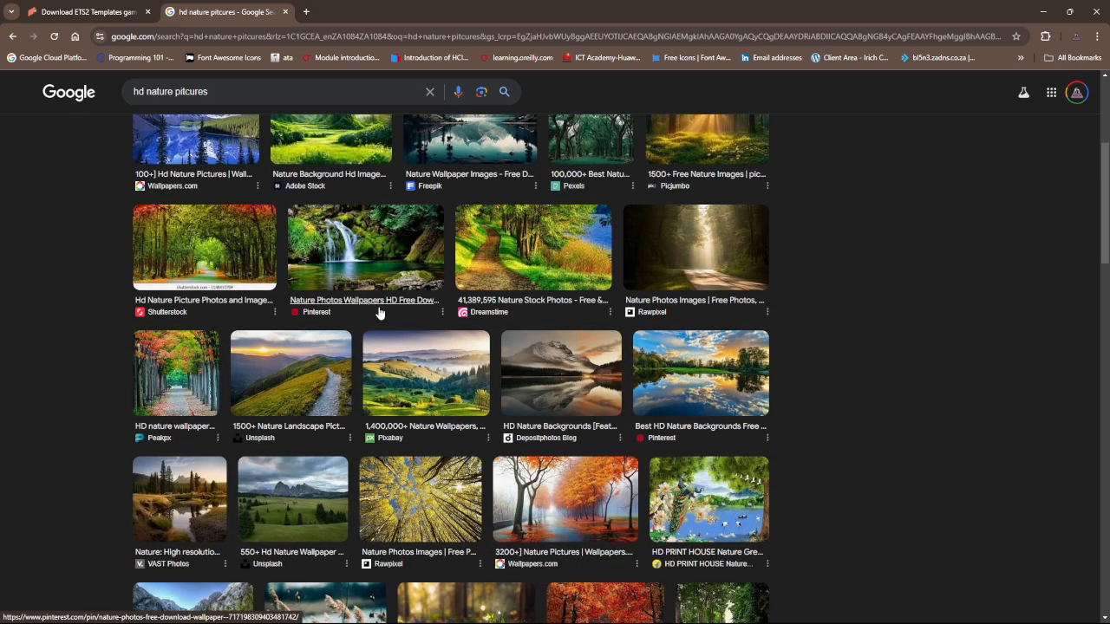
scroll(379, 313, "down", 1)
scroll(379, 313, "down", 2)
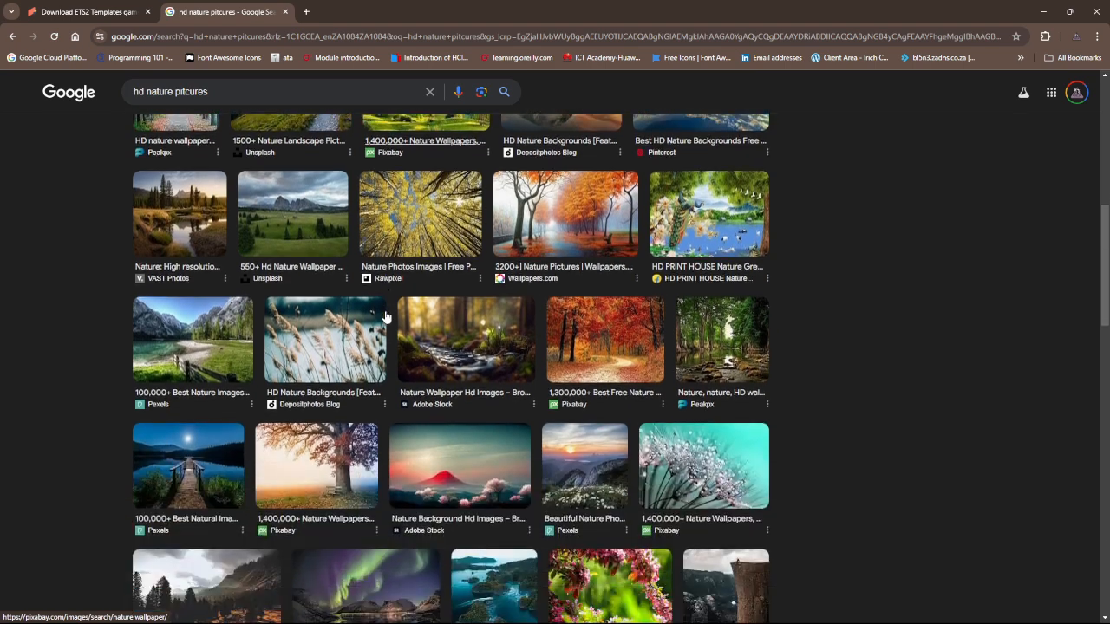
scroll(388, 305, "down", 2)
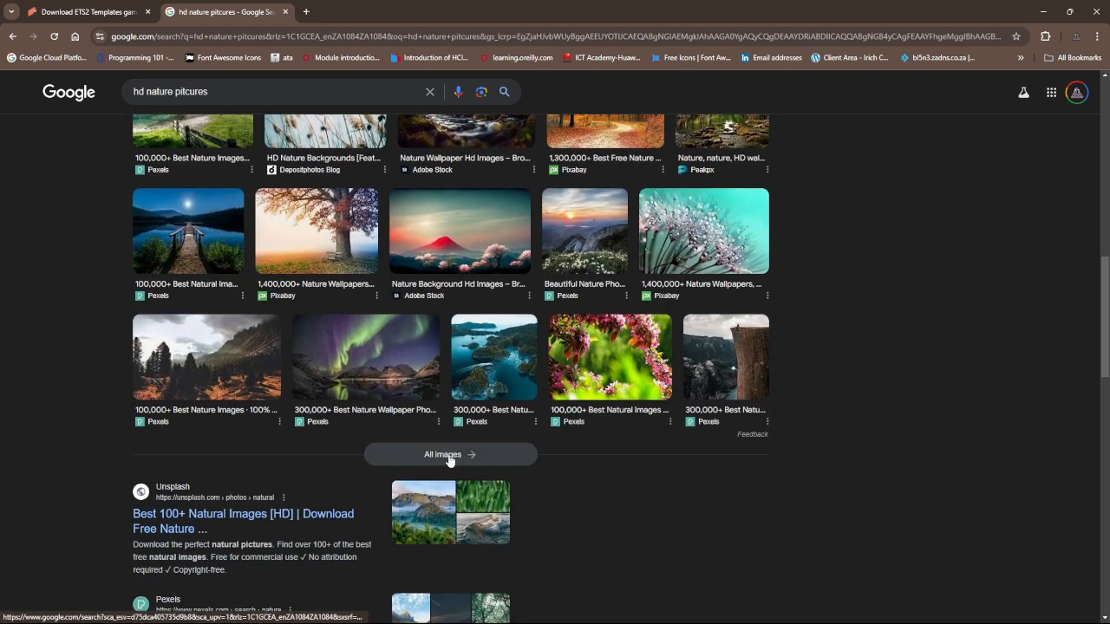
Step: Open the complete set of image results for the nature search and look over the pictures
left_click(445, 455)
scroll(427, 329, "down", 3)
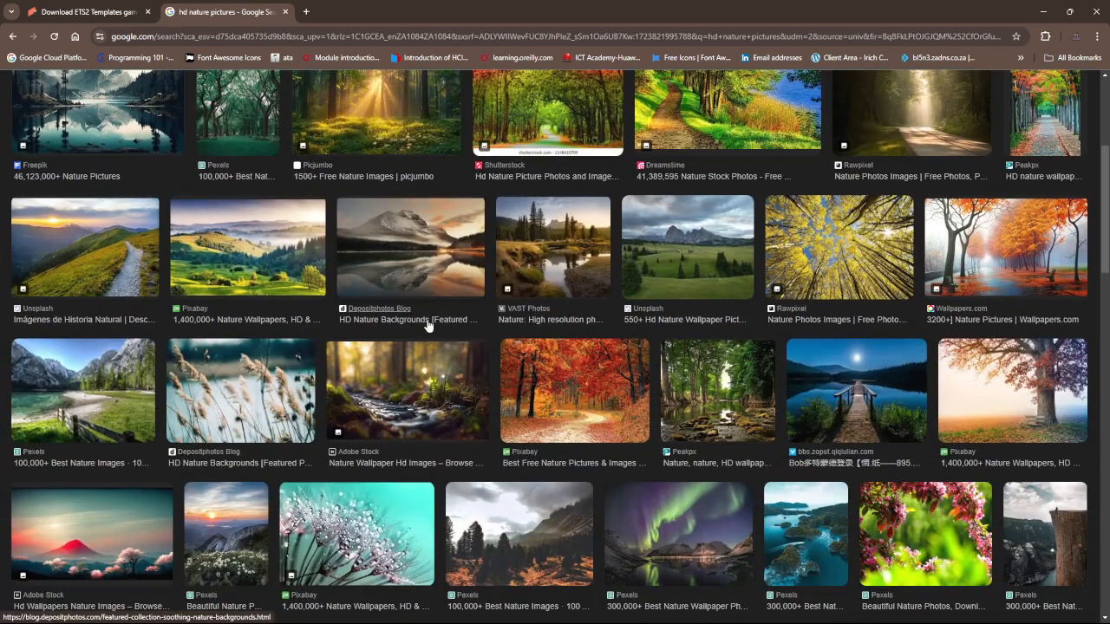
scroll(427, 326, "up", 3)
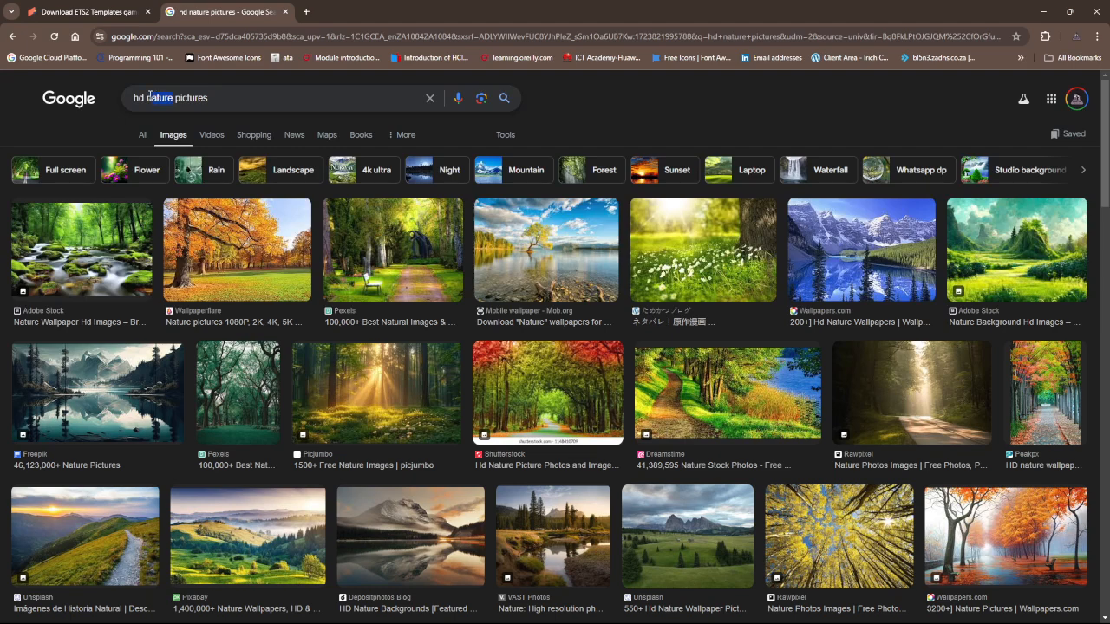
Step: Replace "nature" in the image search with "African animals" and run the search for HD African animals pictures
key("BackSpace")
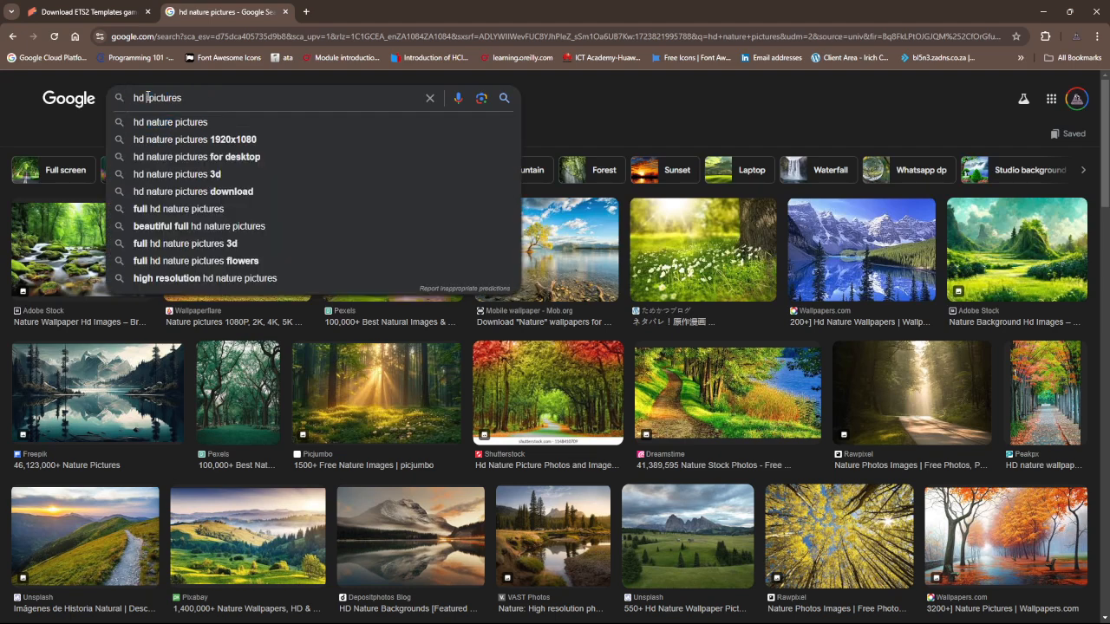
type("africaN")
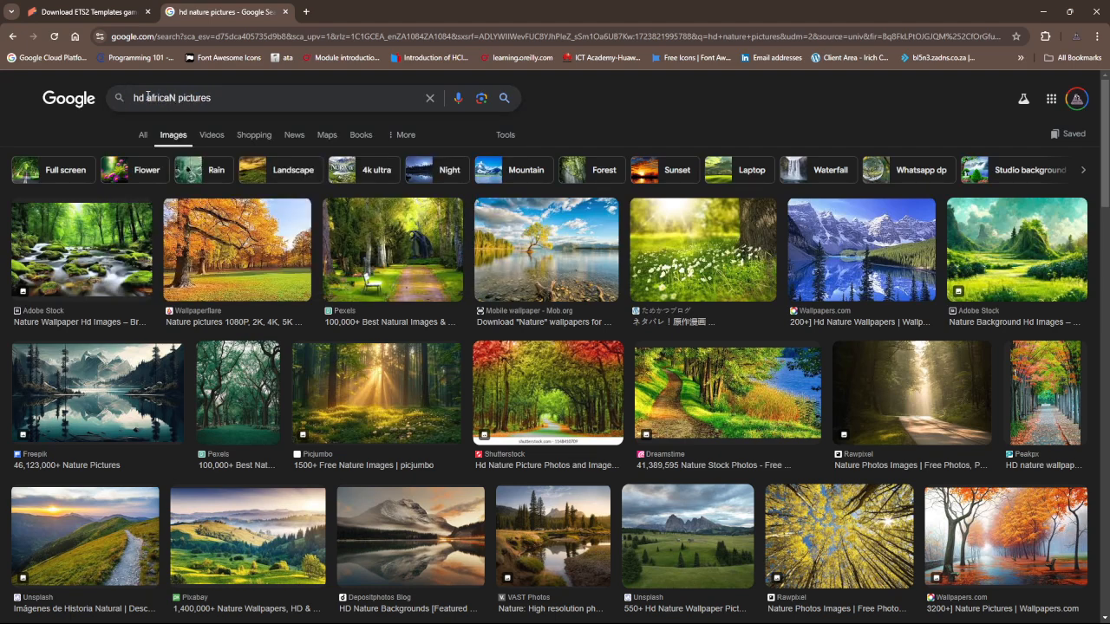
key("BackSpace")
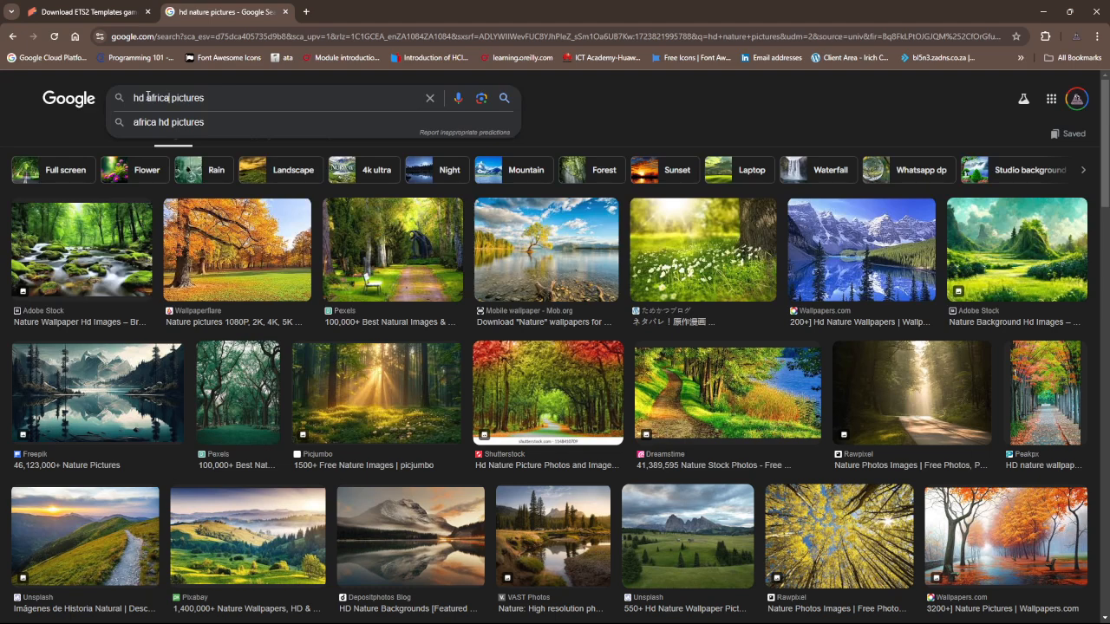
type("N ANI")
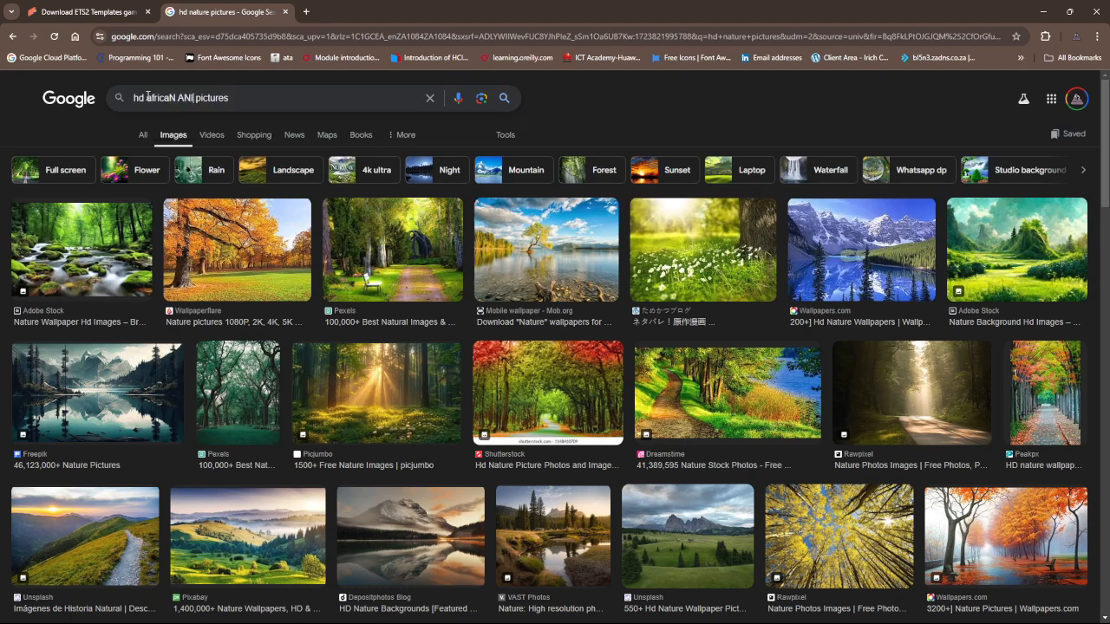
type("MALS")
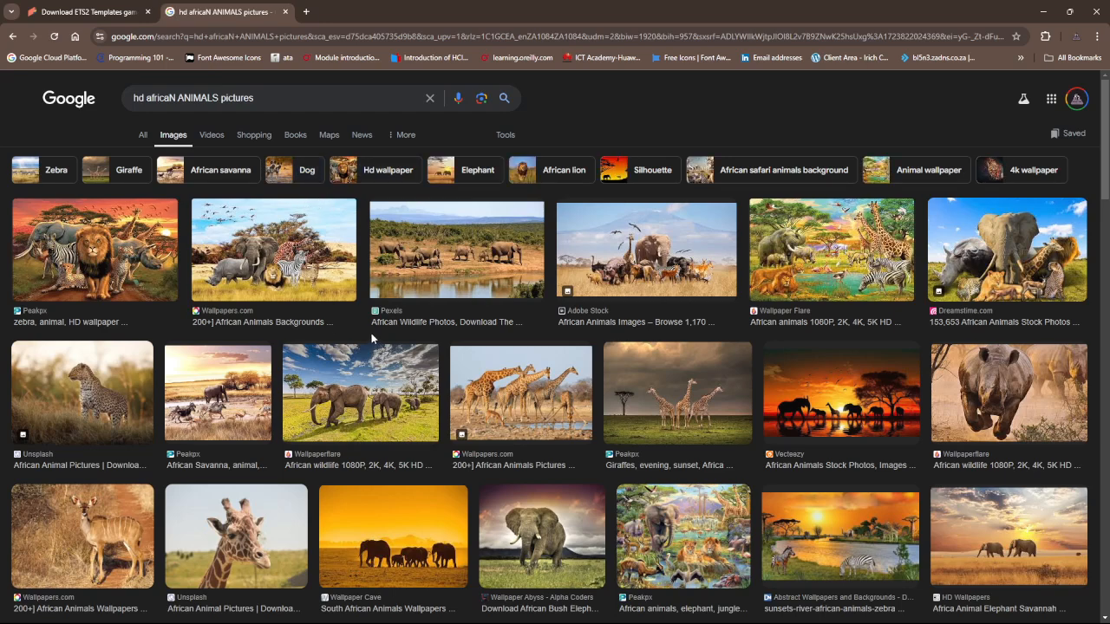
Step: Save the Pexels picture of elephants by the water to Downloads as the JPEG pexels-pixabay-59989, and close its preview
left_click(449, 268)
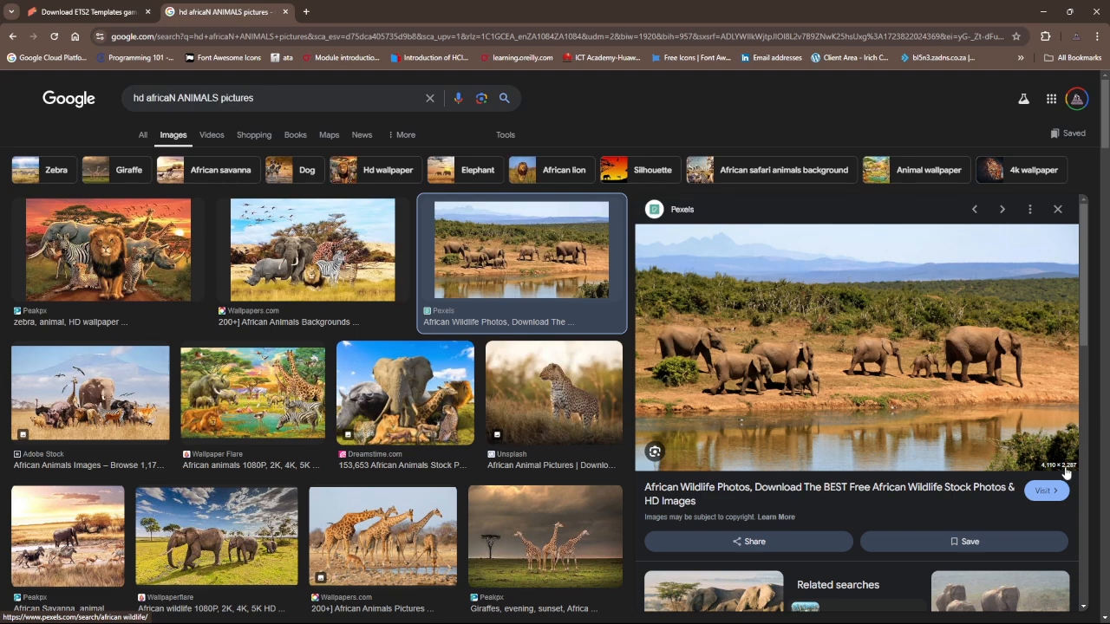
right_click(782, 353)
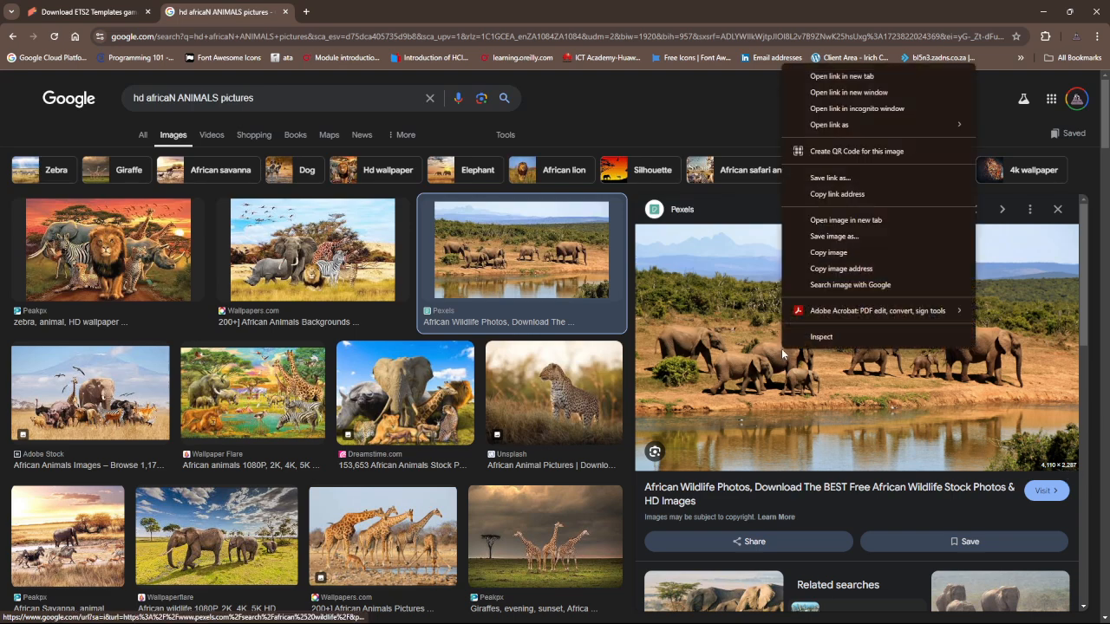
left_click(830, 239)
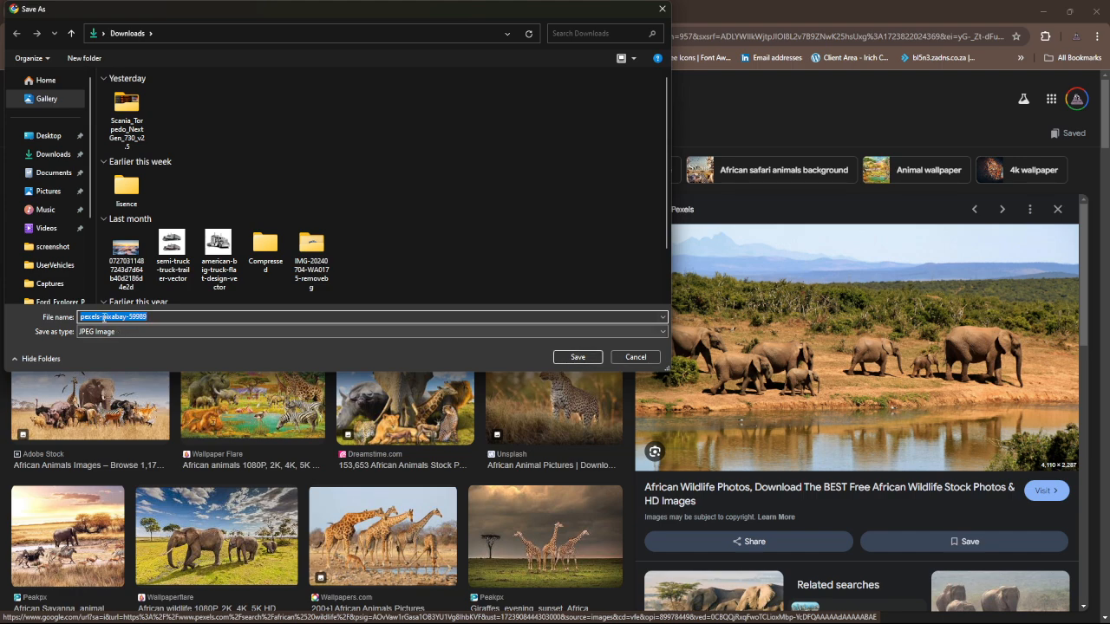
left_click(71, 155)
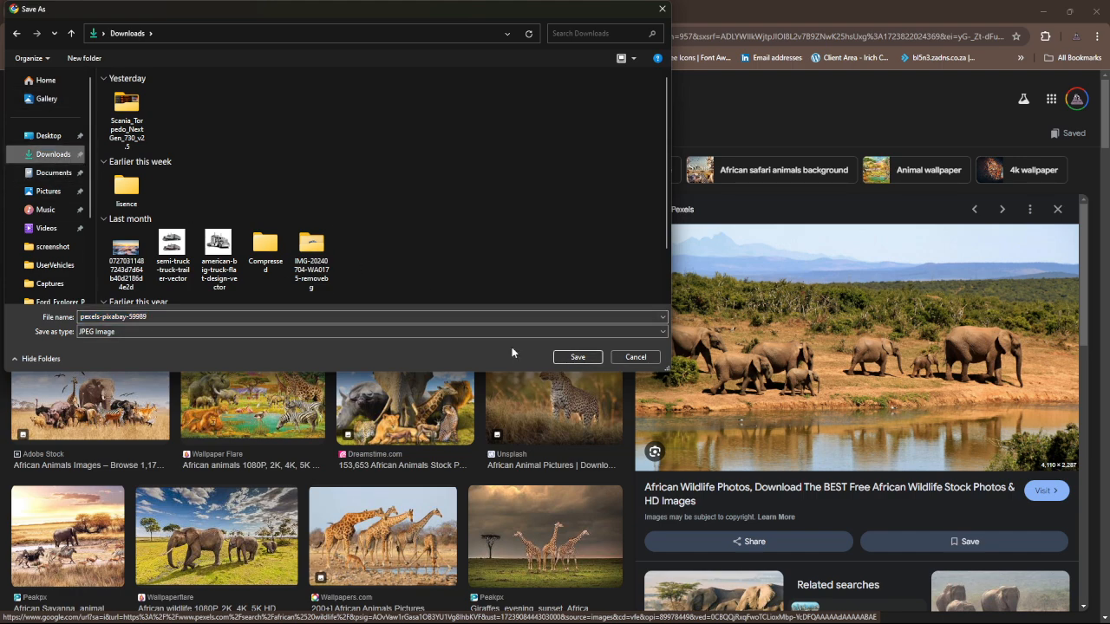
left_click(576, 358)
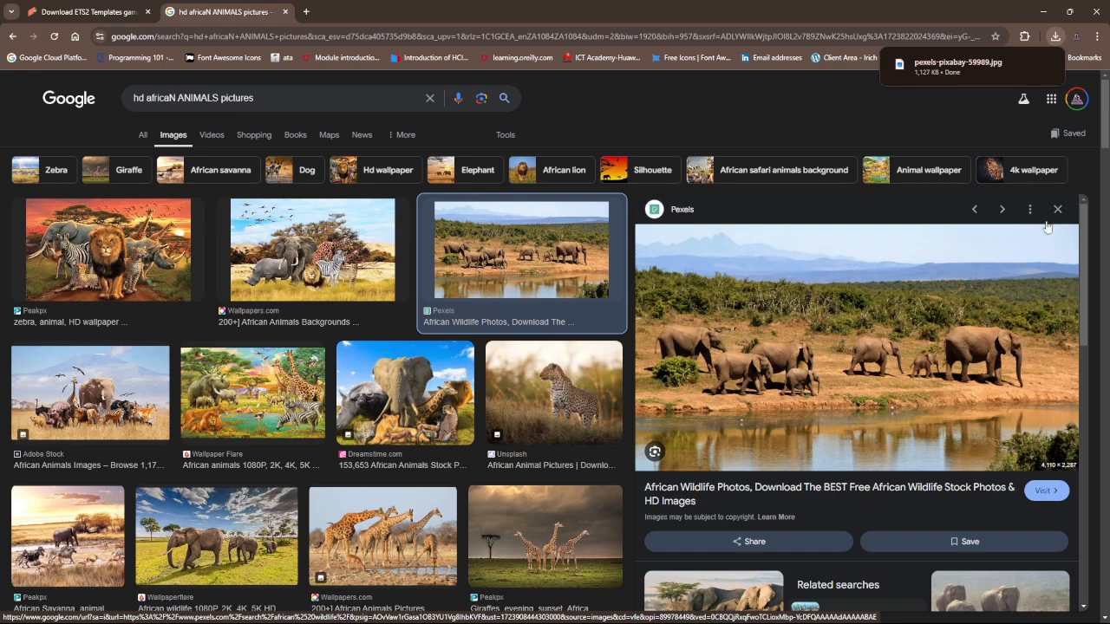
left_click(1058, 211)
Step: Preview the Wallpaper Cave picture of elephants against an orange sky, check its resolution, and close the preview
scroll(667, 325, "down", 2)
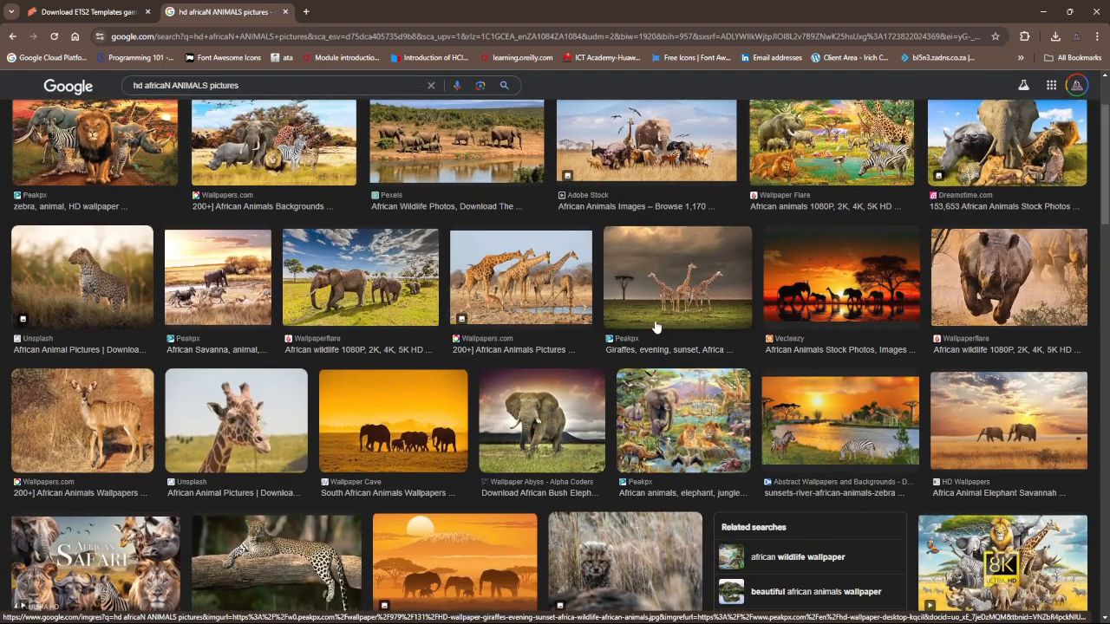
scroll(656, 327, "down", 1)
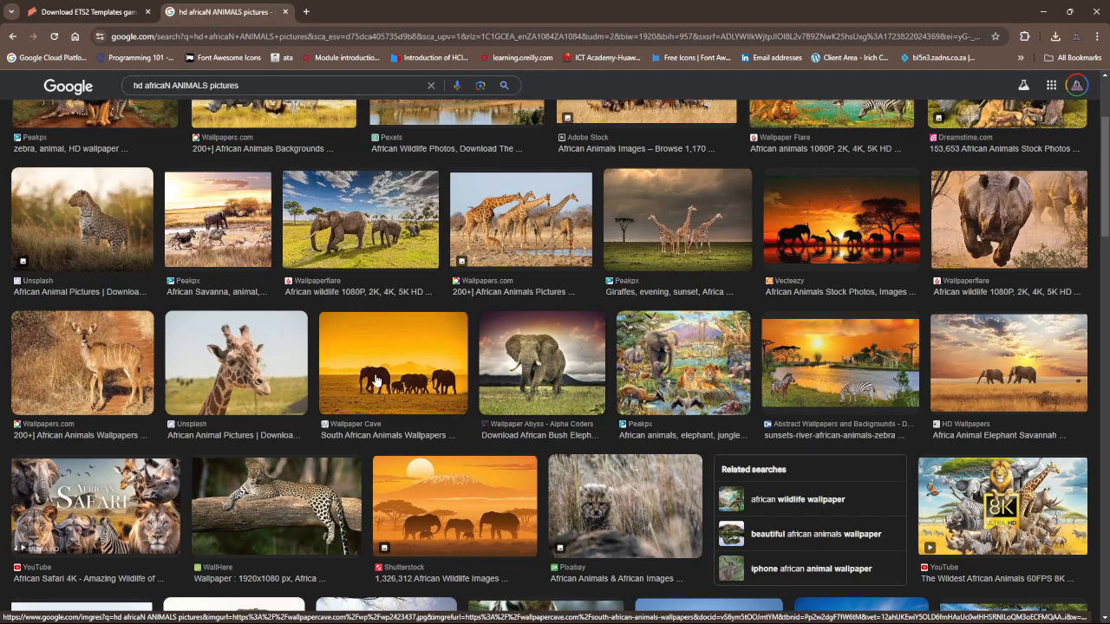
left_click(382, 373)
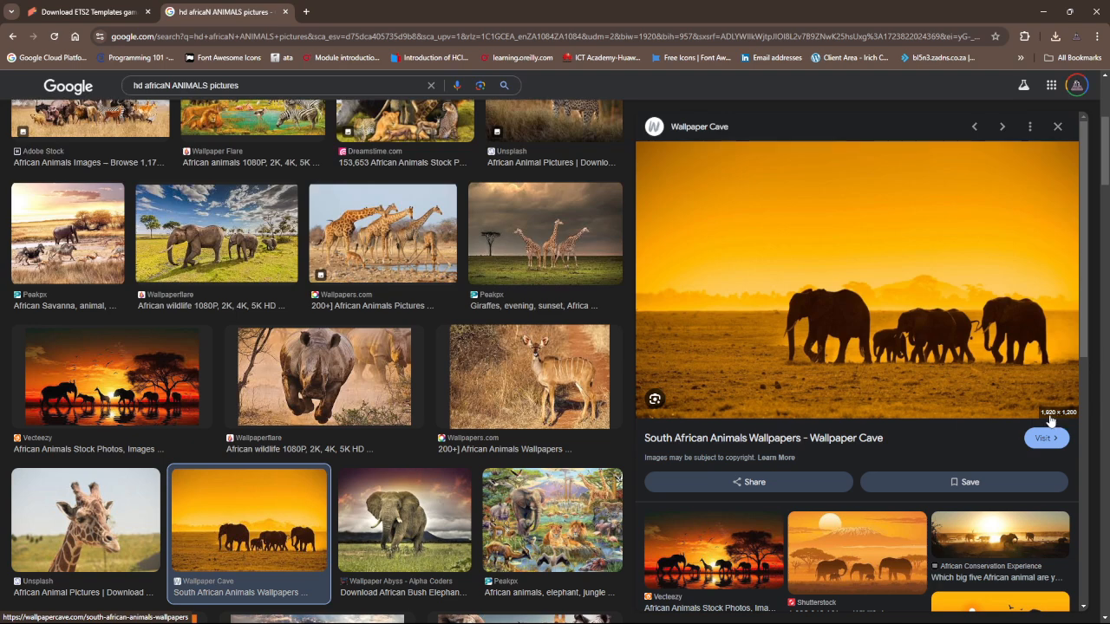
scroll(1067, 261, "down", 2)
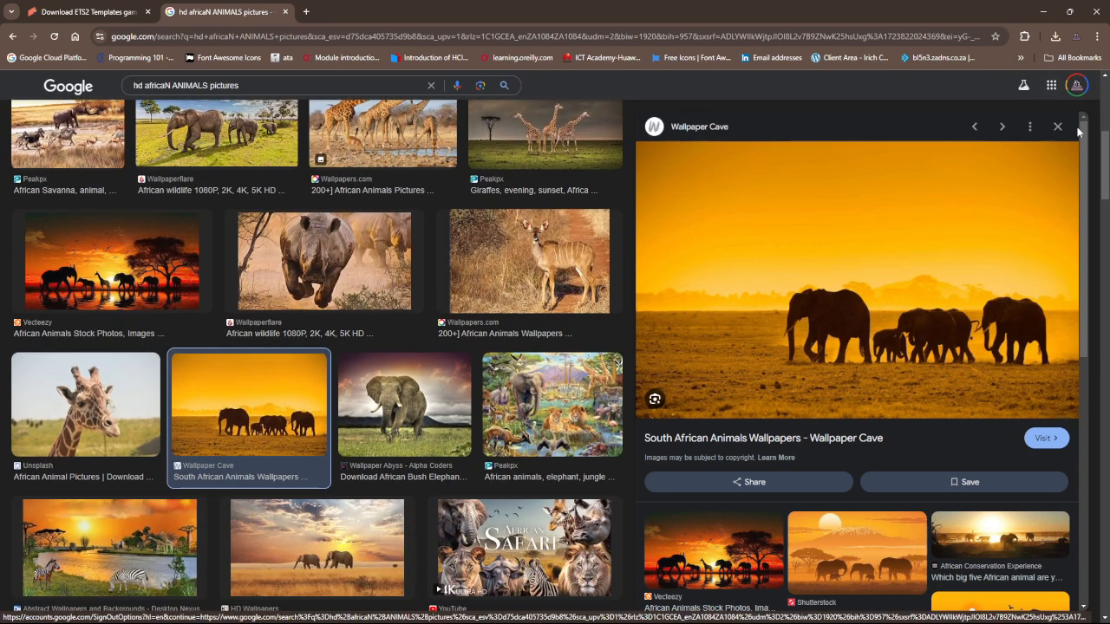
left_click(1058, 127)
Step: Save the VectorStock picture of animal silhouettes at sunset to Downloads as the JPEG african-safari-animal-silhouette-landscape-scene-vector-29289032
scroll(583, 312, "down", 3)
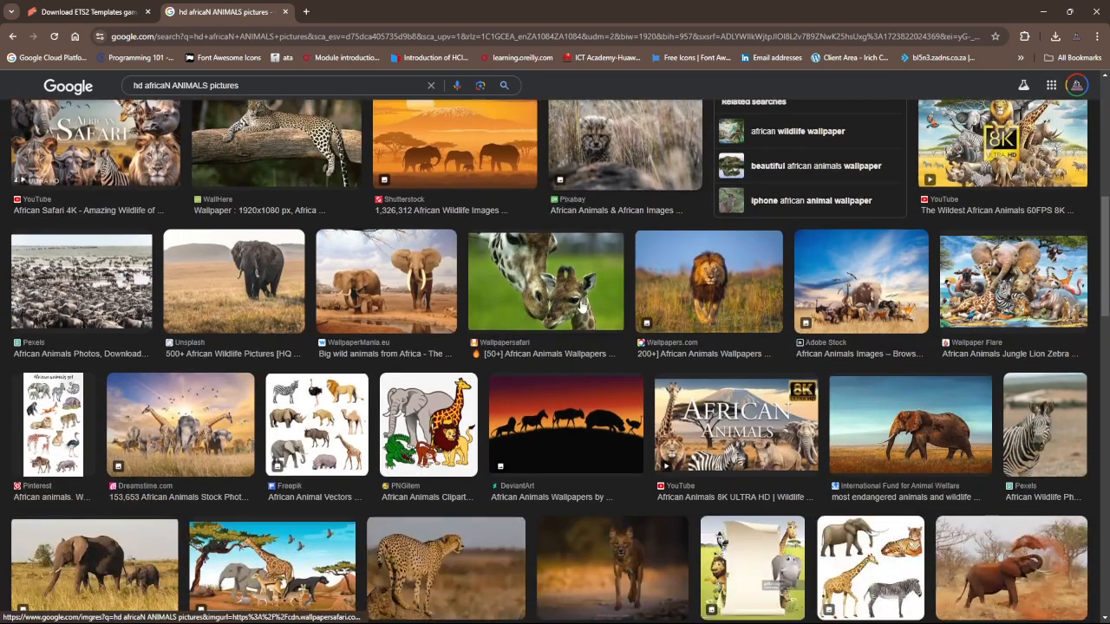
scroll(583, 306, "down", 2)
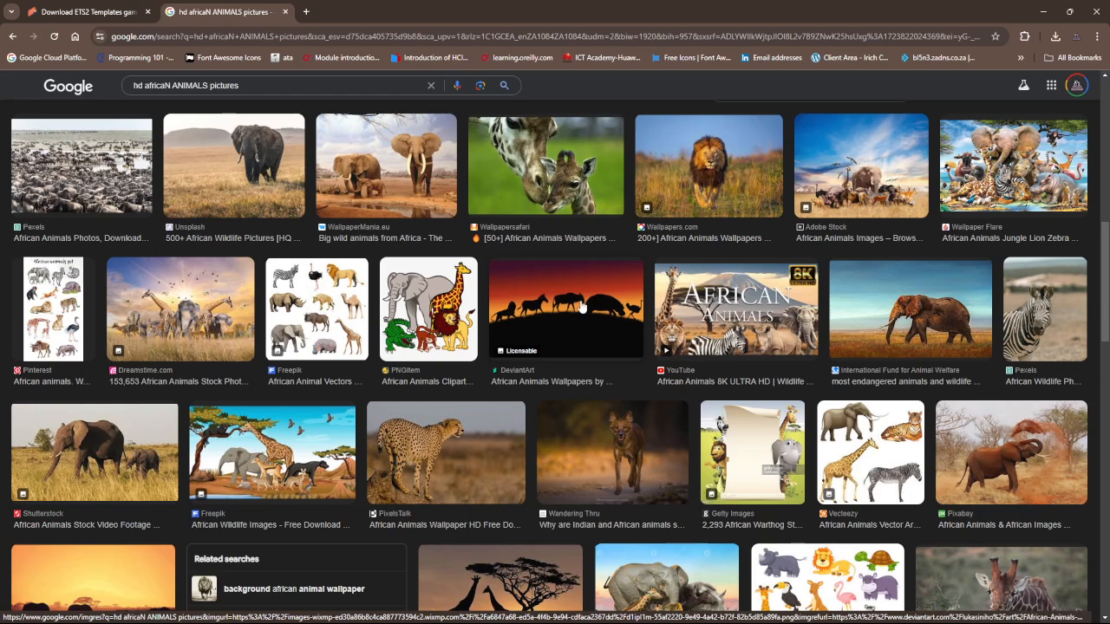
scroll(581, 307, "down", 2)
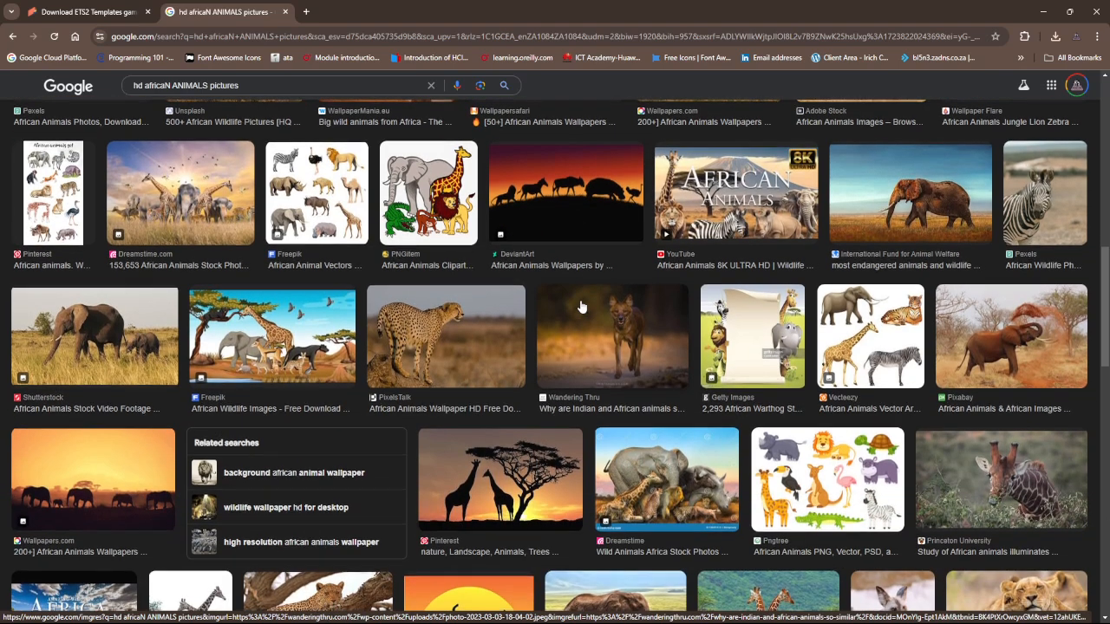
scroll(581, 307, "down", 2)
scroll(581, 307, "down", 5)
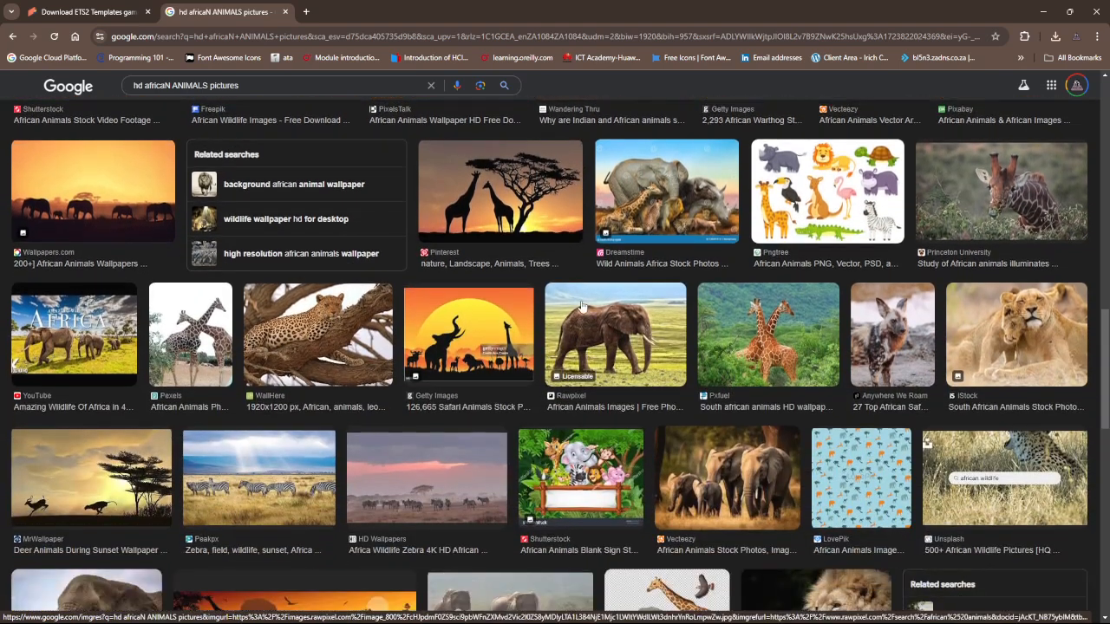
scroll(581, 305, "down", 1)
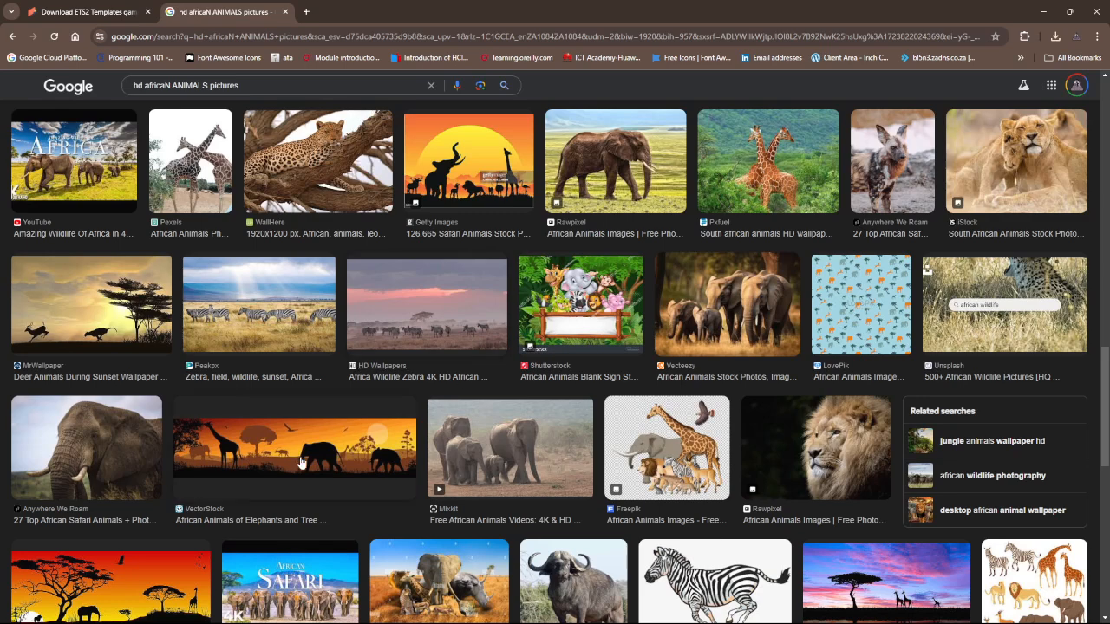
left_click(287, 455)
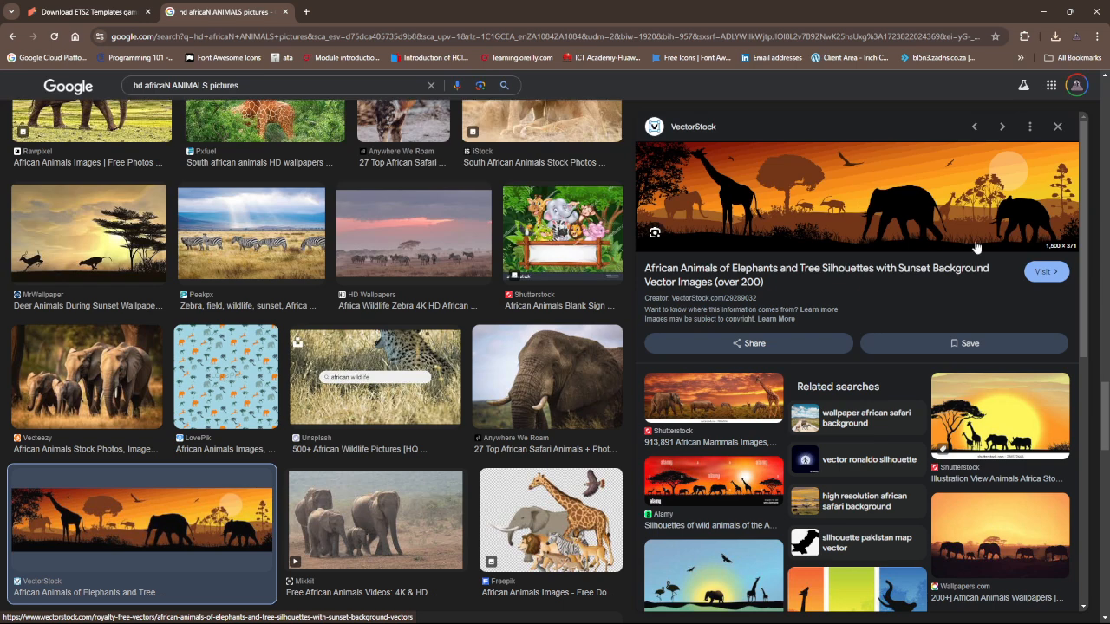
right_click(858, 189)
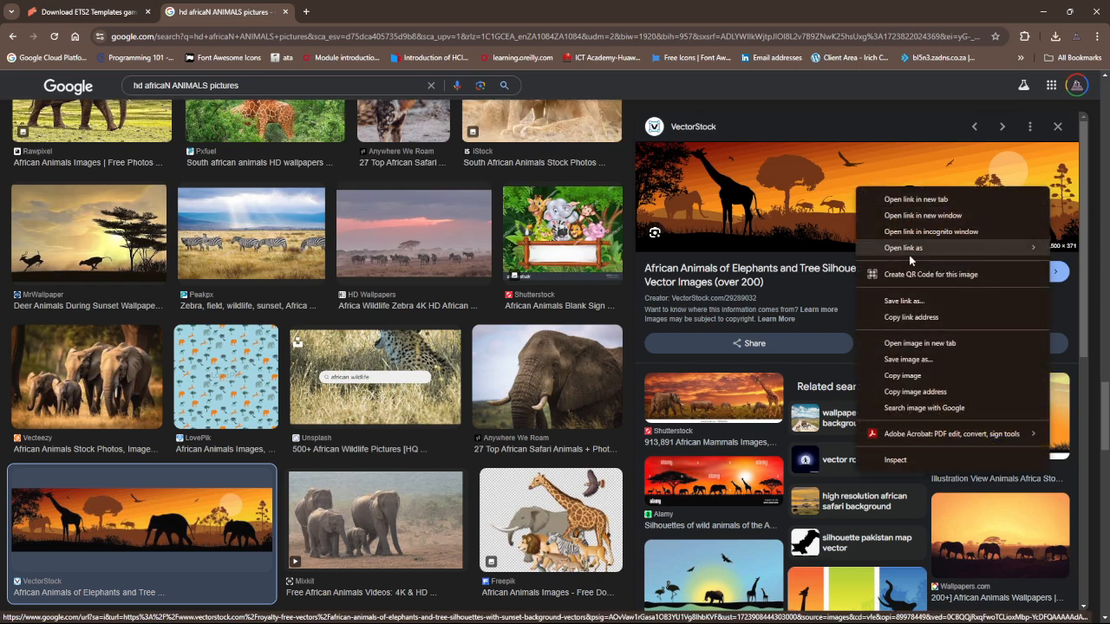
left_click(907, 359)
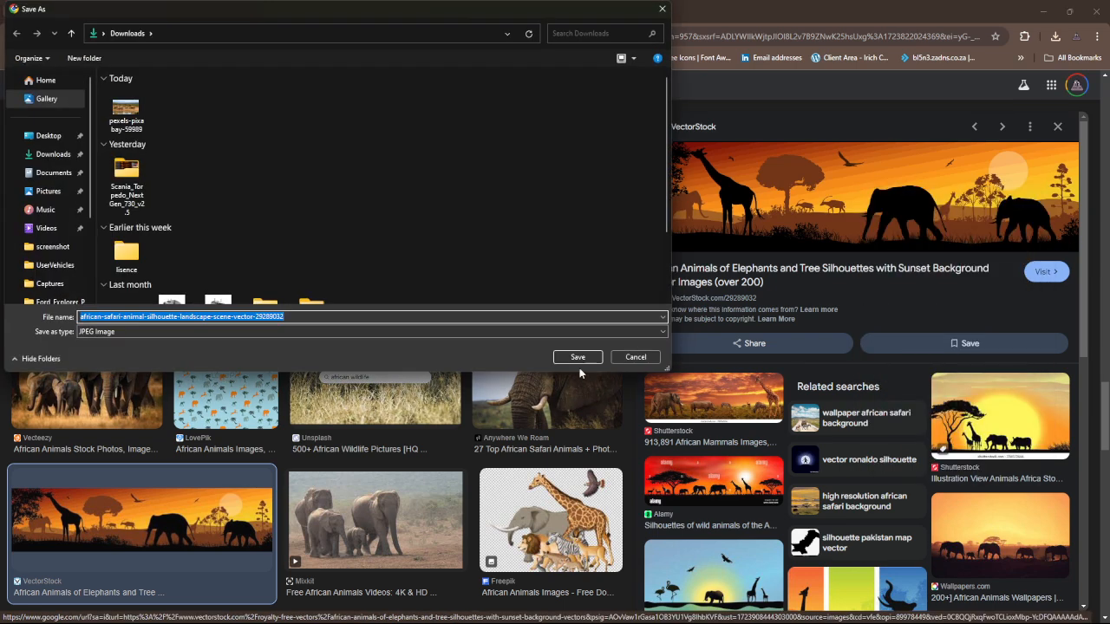
left_click(578, 358)
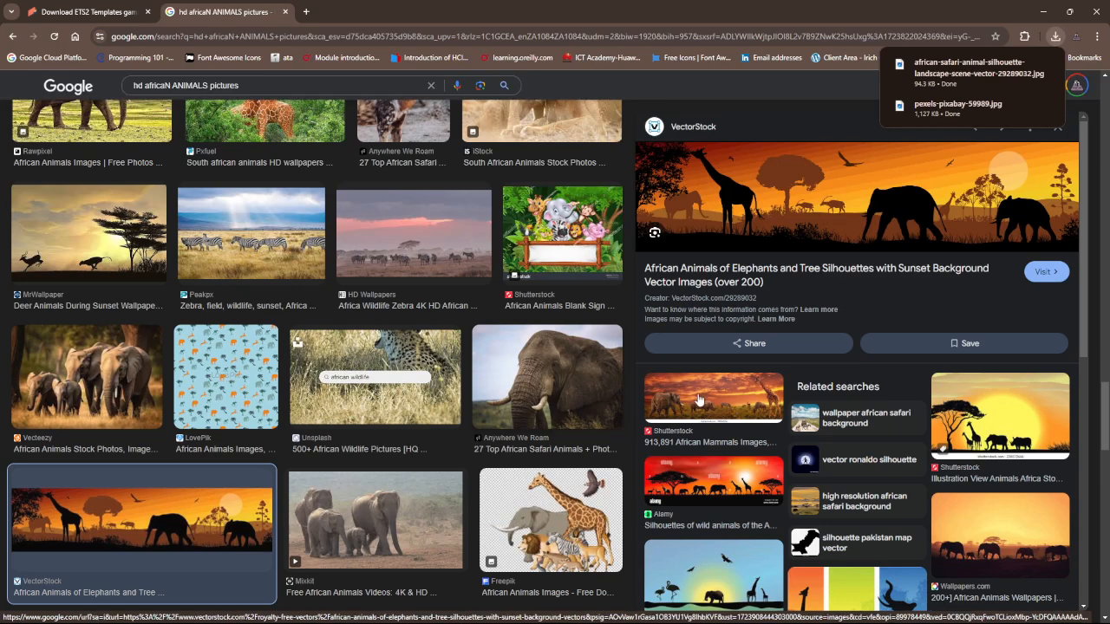
Step: Preview two related Shutterstock safari sunset pictures, checking the first one's resolution, close the preview, and look through further African animals results
left_click(699, 399)
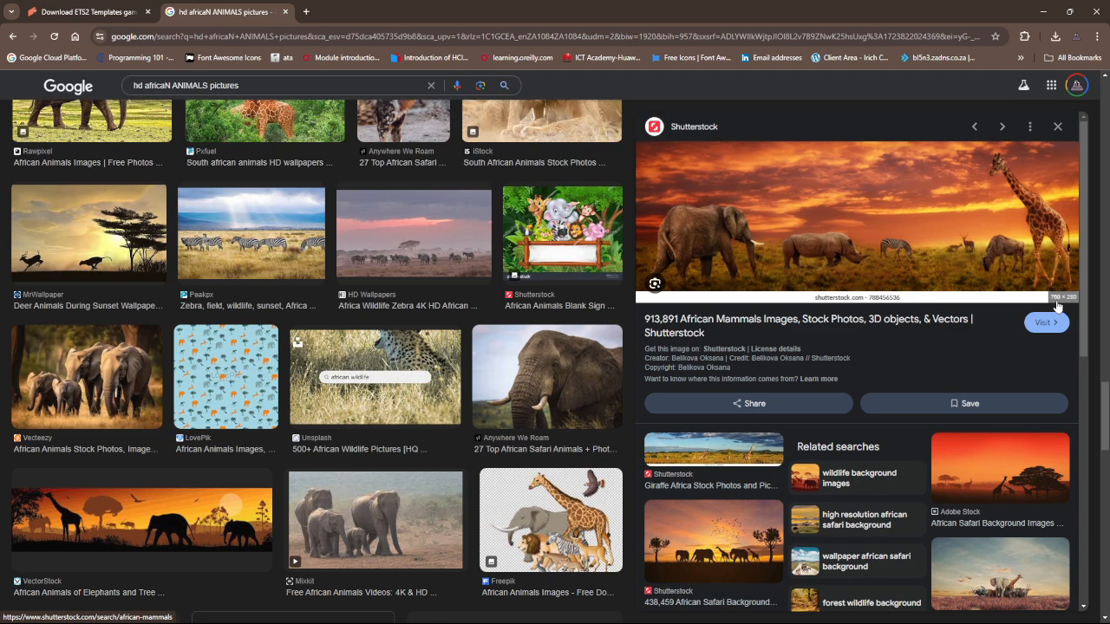
scroll(936, 322, "down", 2)
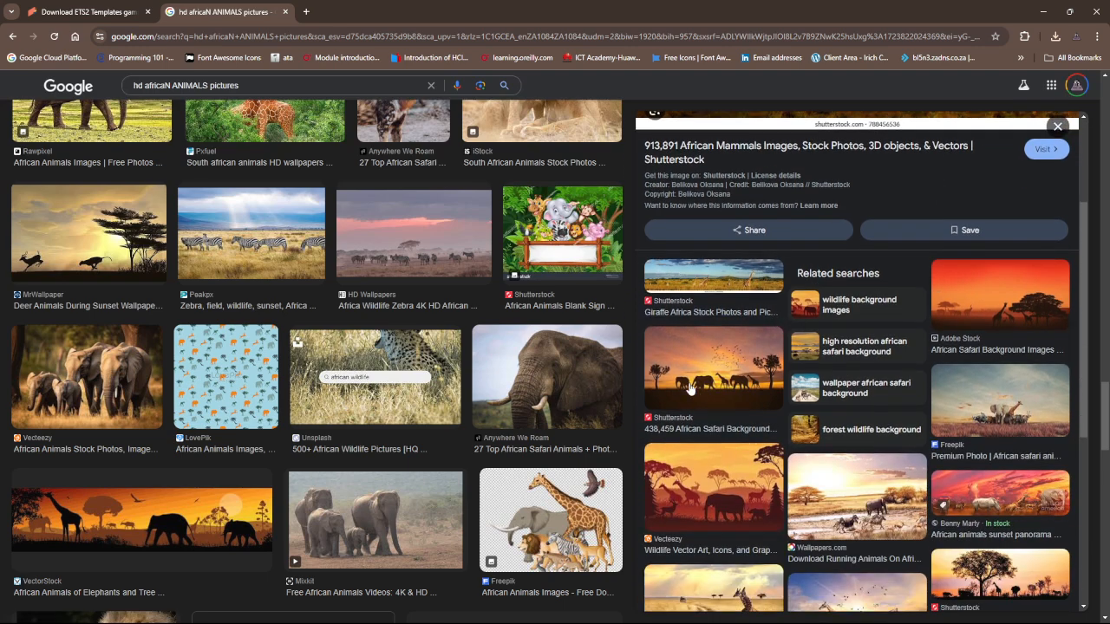
left_click(702, 365)
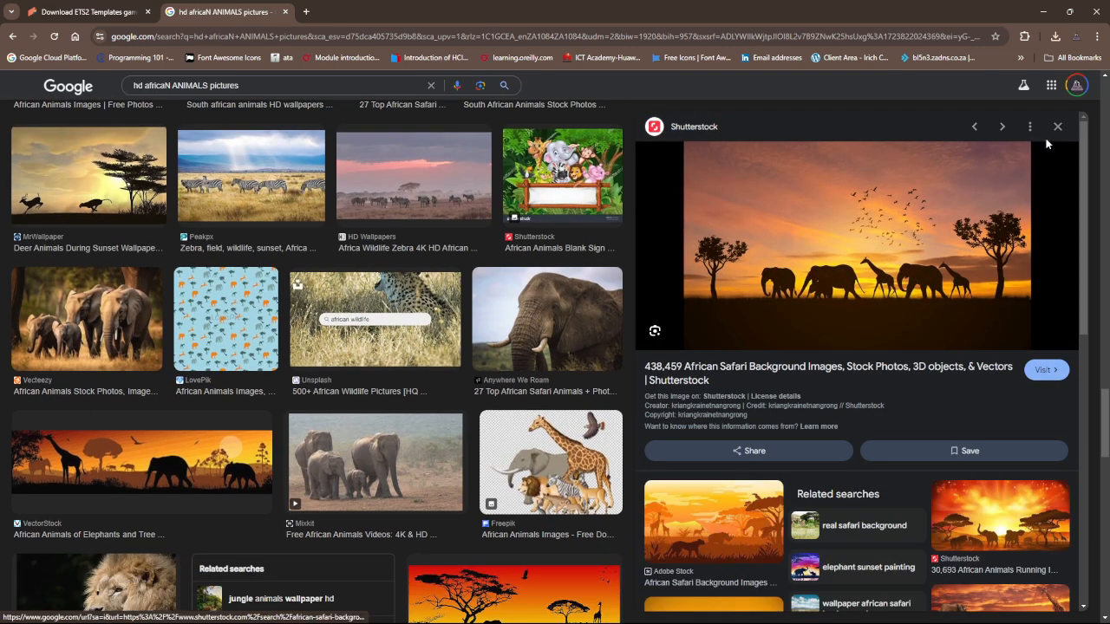
left_click(1057, 127)
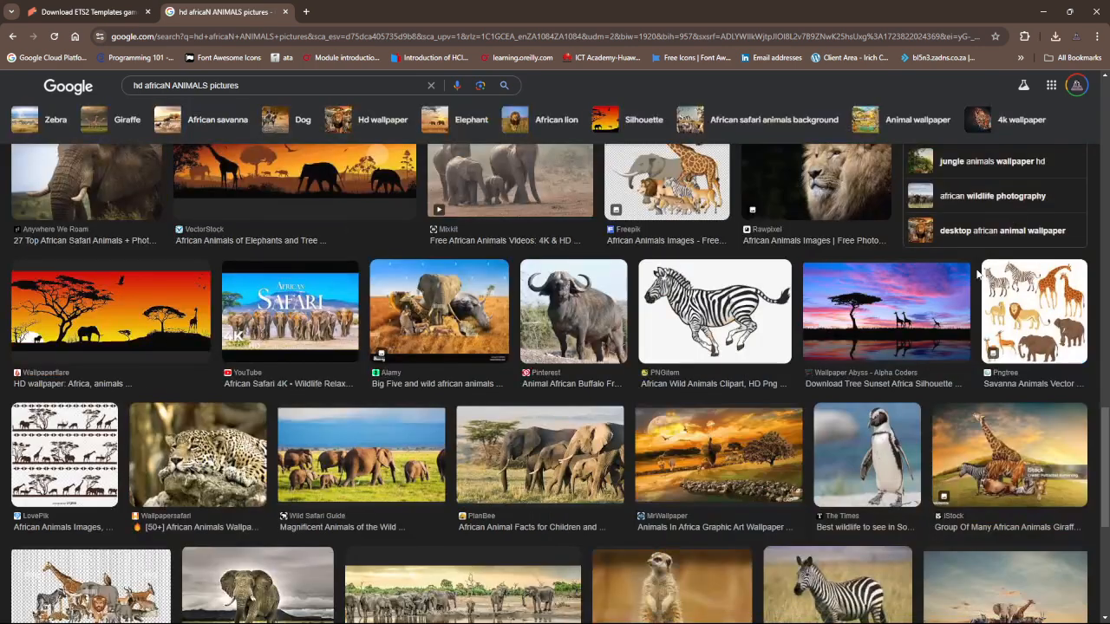
scroll(945, 360, "down", 2)
scroll(945, 360, "down", 3)
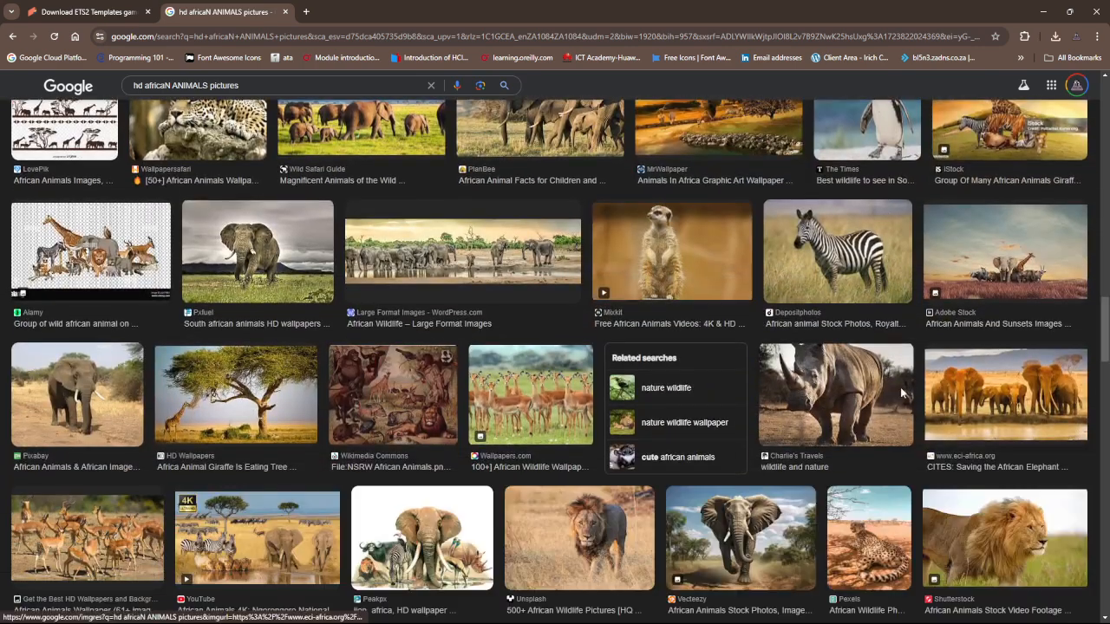
scroll(646, 424, "down", 10)
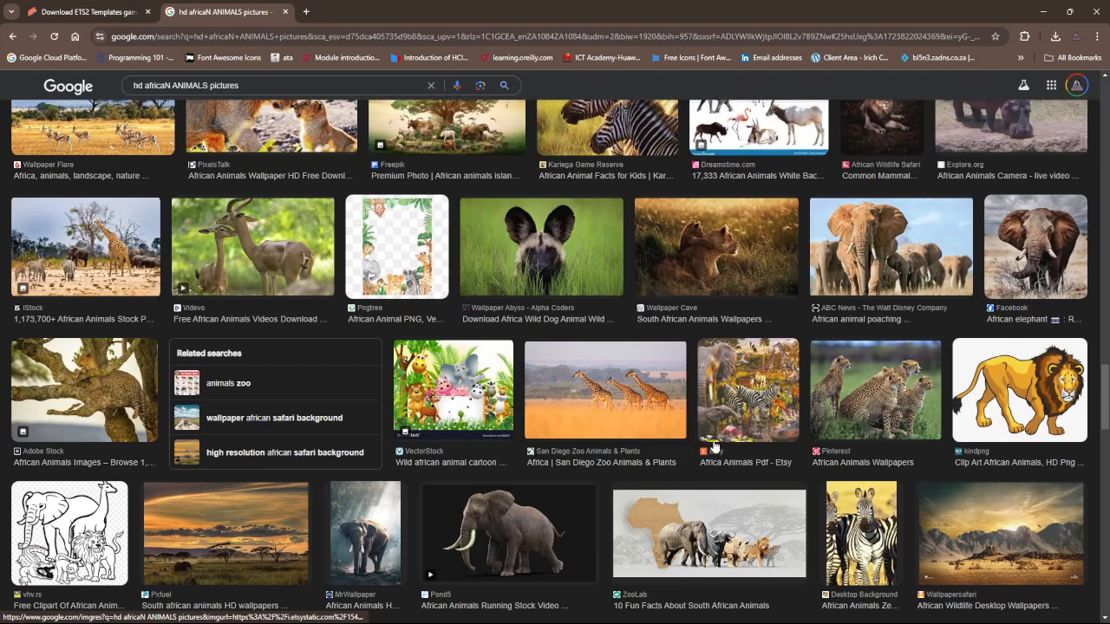
Step: Switch to paint.net and open both downloaded images, the african-safari silhouette and pexels-pixabay-59989, alongside the trailer templates
left_click(1046, 10)
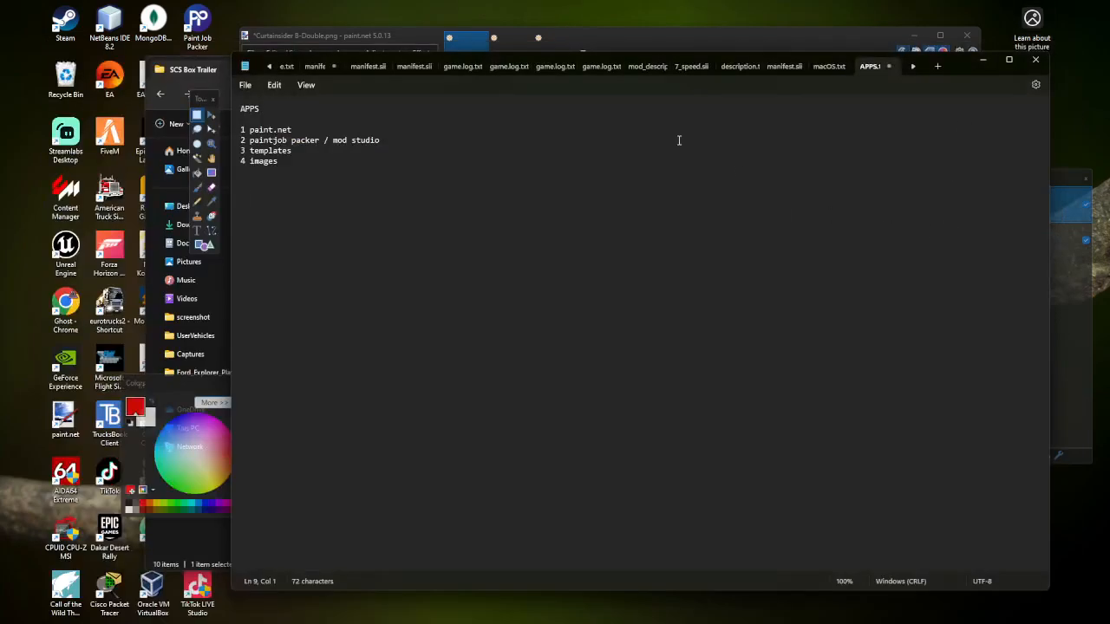
left_click(291, 35)
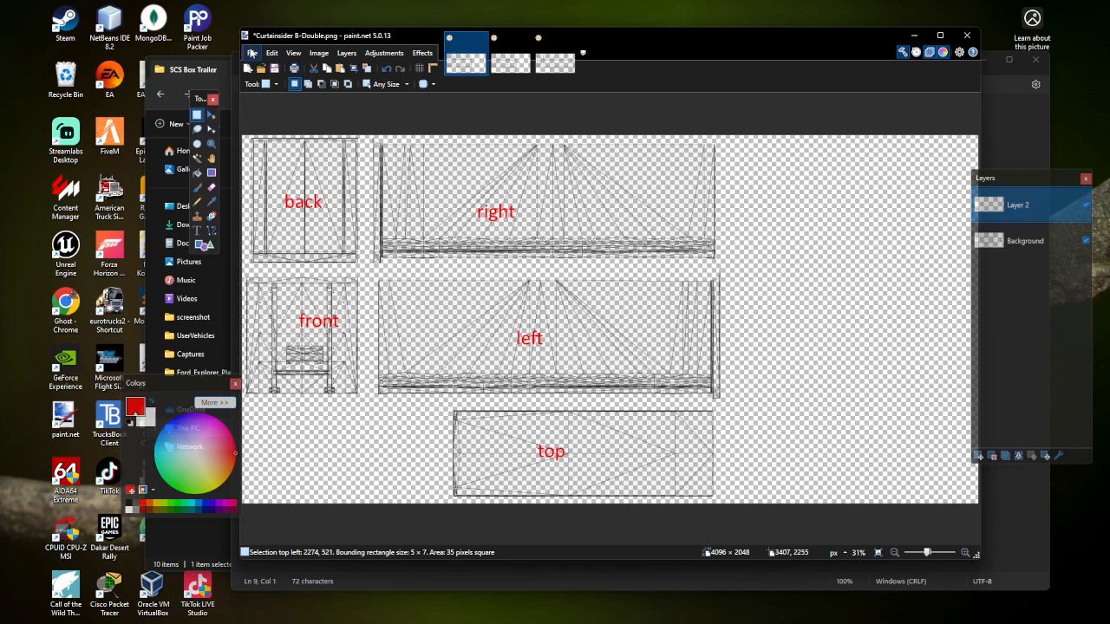
left_click(251, 53)
left_click(269, 84)
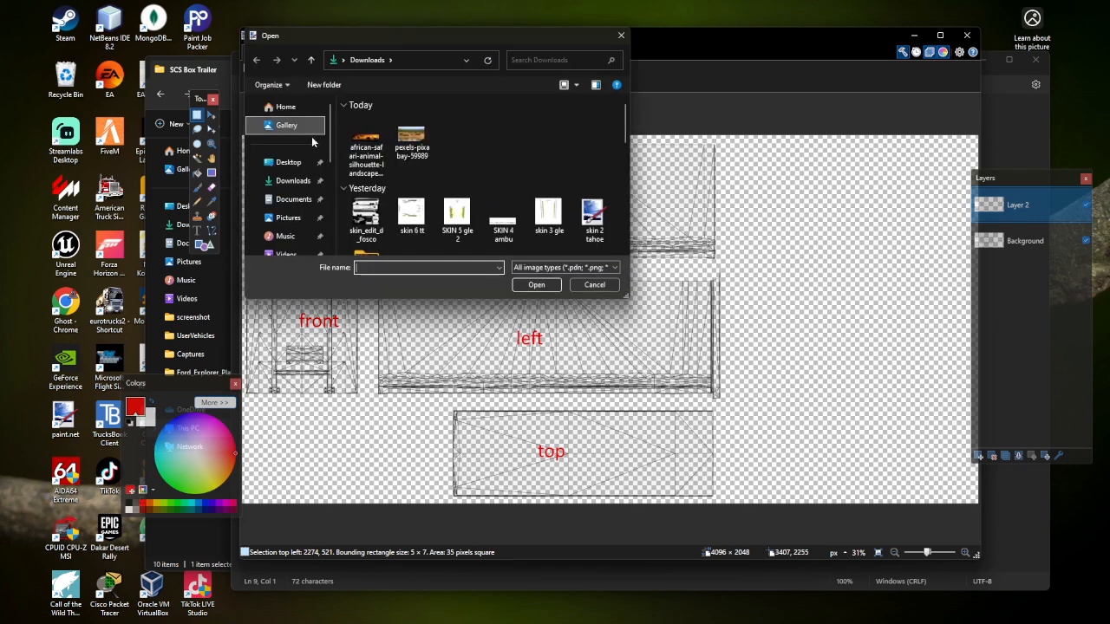
left_click_drag(451, 146, 362, 149)
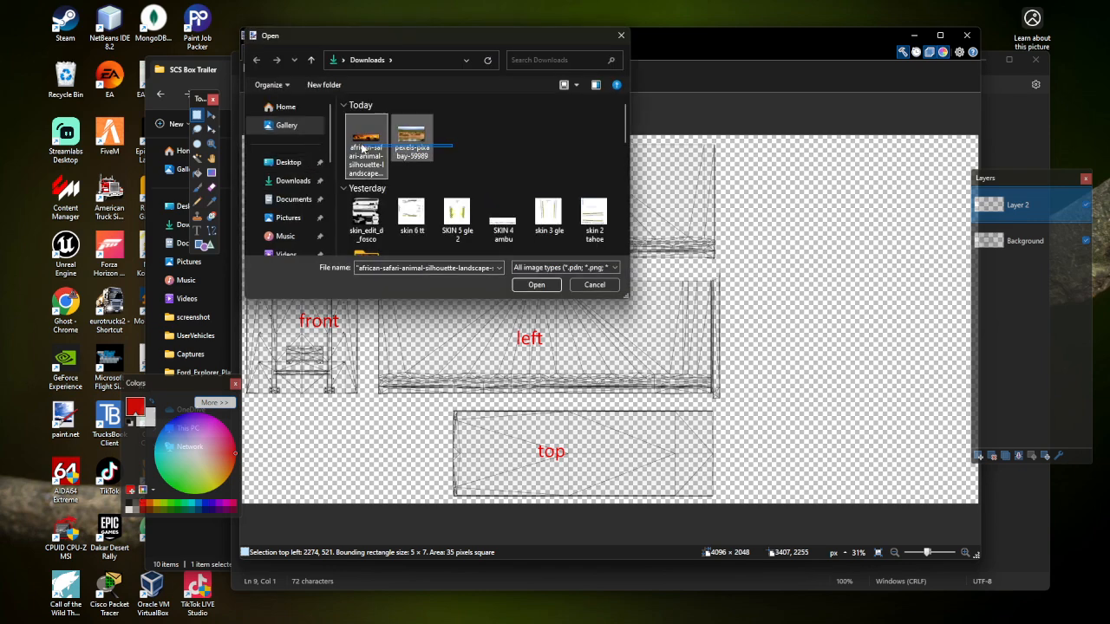
left_click(538, 285)
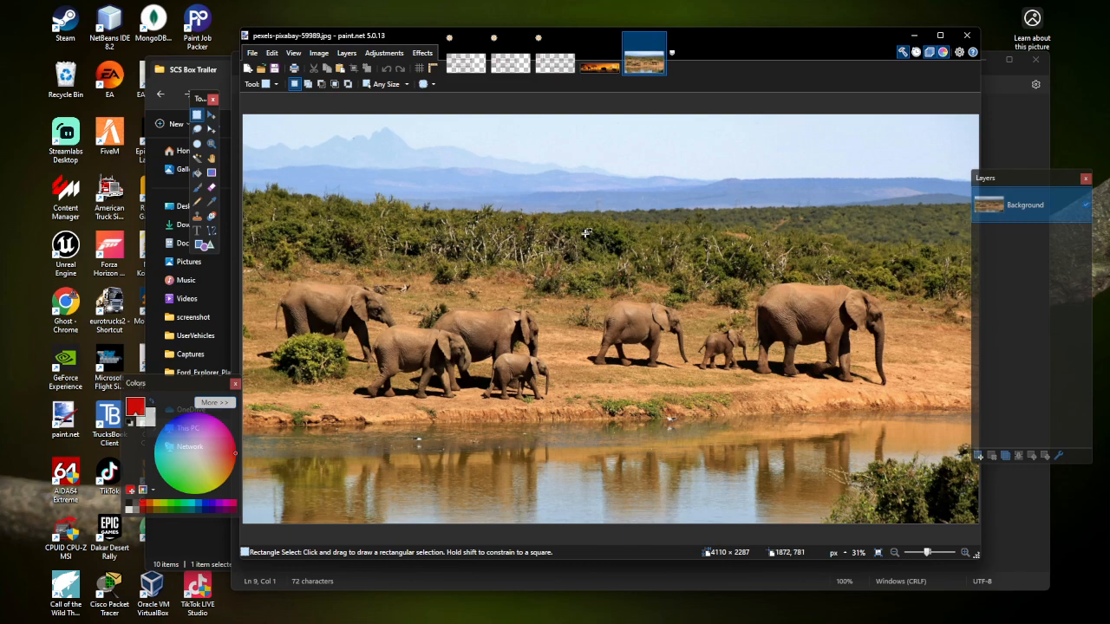
Step: Look over the open curtainsider templates and both wildlife images, ending on the sunset silhouette picture
left_click(521, 63)
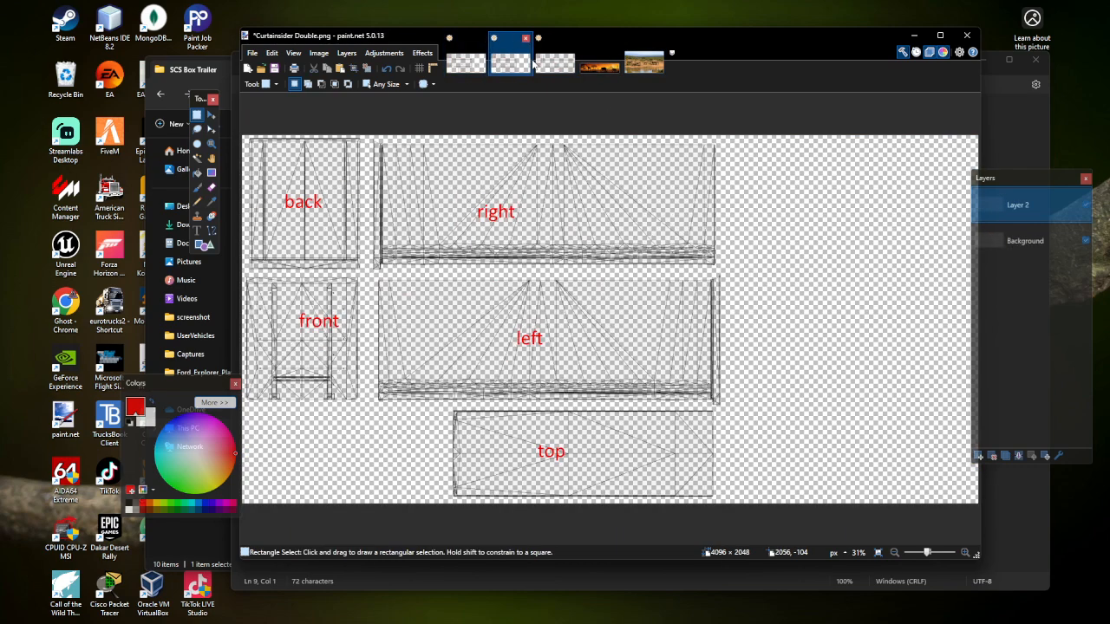
left_click(555, 64)
left_click(600, 64)
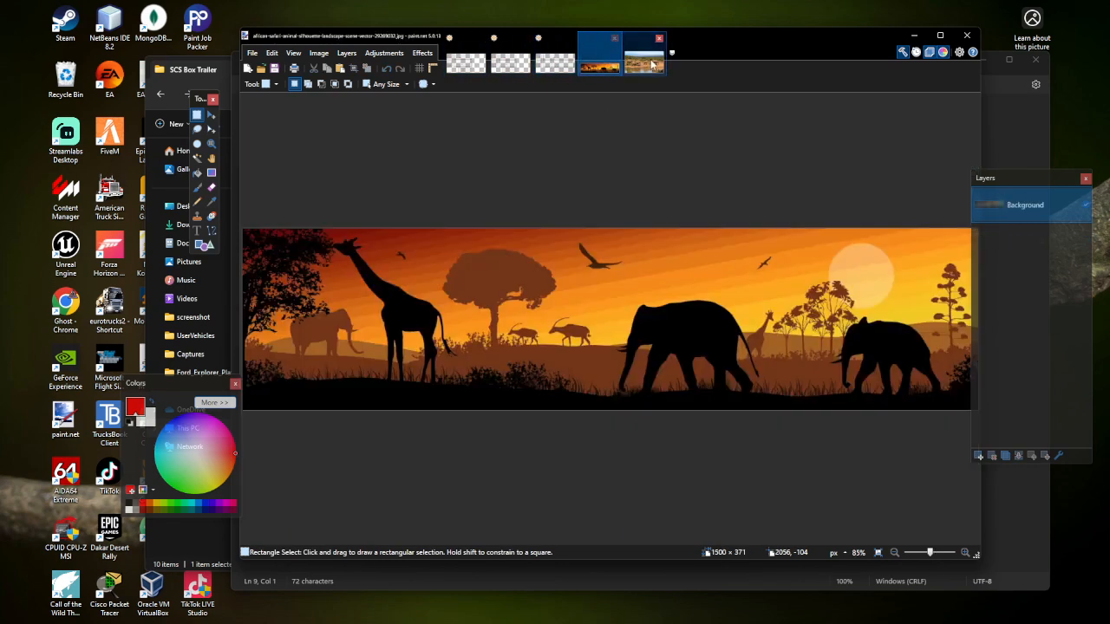
left_click(652, 64)
left_click(618, 64)
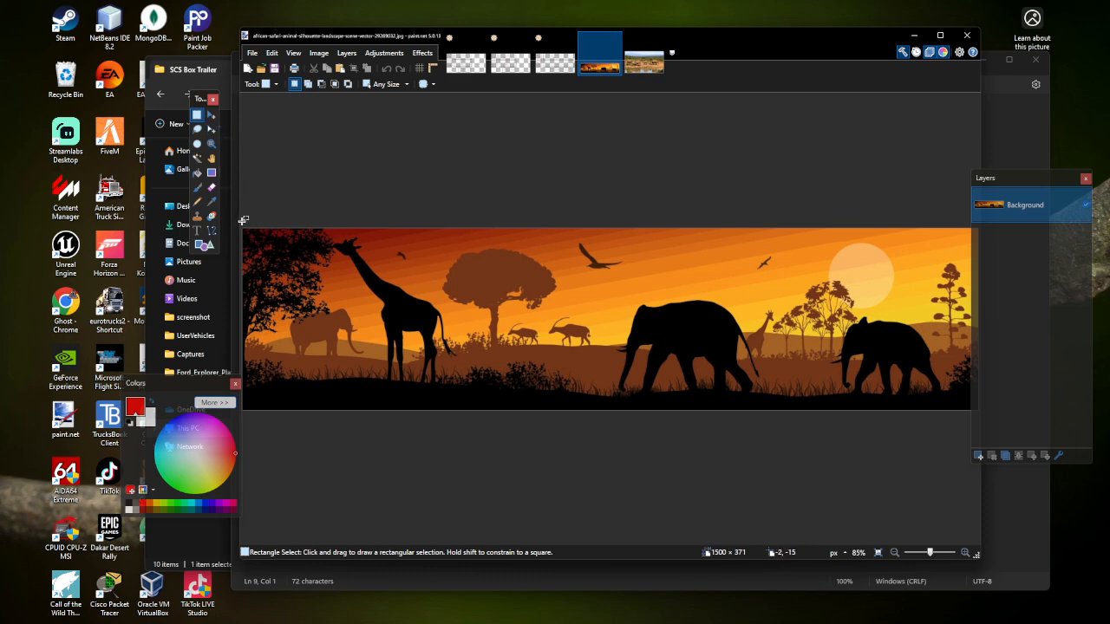
Step: Cut the silhouette picture's section beyond the giraffe, about 1073 × 371 px from the acacia tree to the far edge
left_click_drag(242, 223, 741, 415)
left_click(739, 195)
left_click_drag(442, 229, 983, 436)
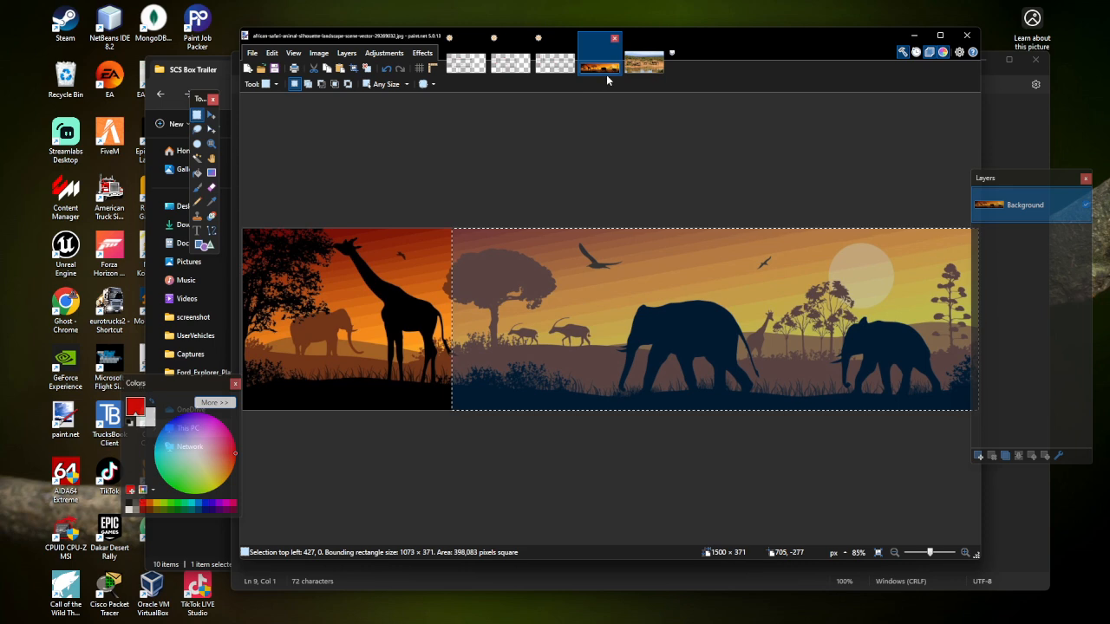
key("Delete")
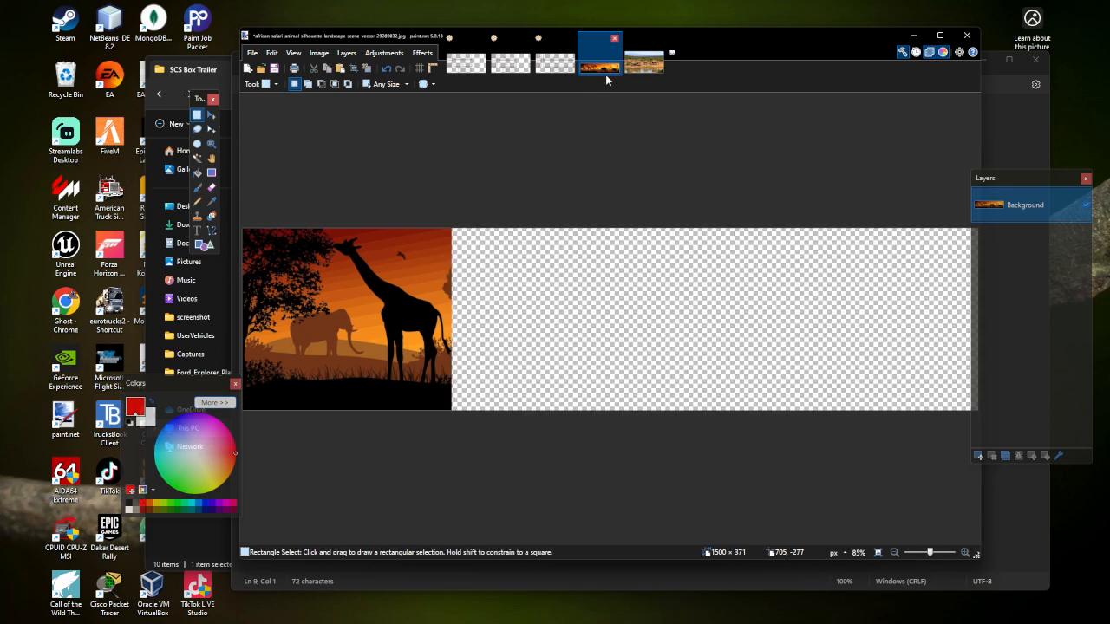
Step: Paste the cut section on a new layer in Curtainsider Long and stretch it over the right side, about 3342 × 680 px
left_click(555, 63)
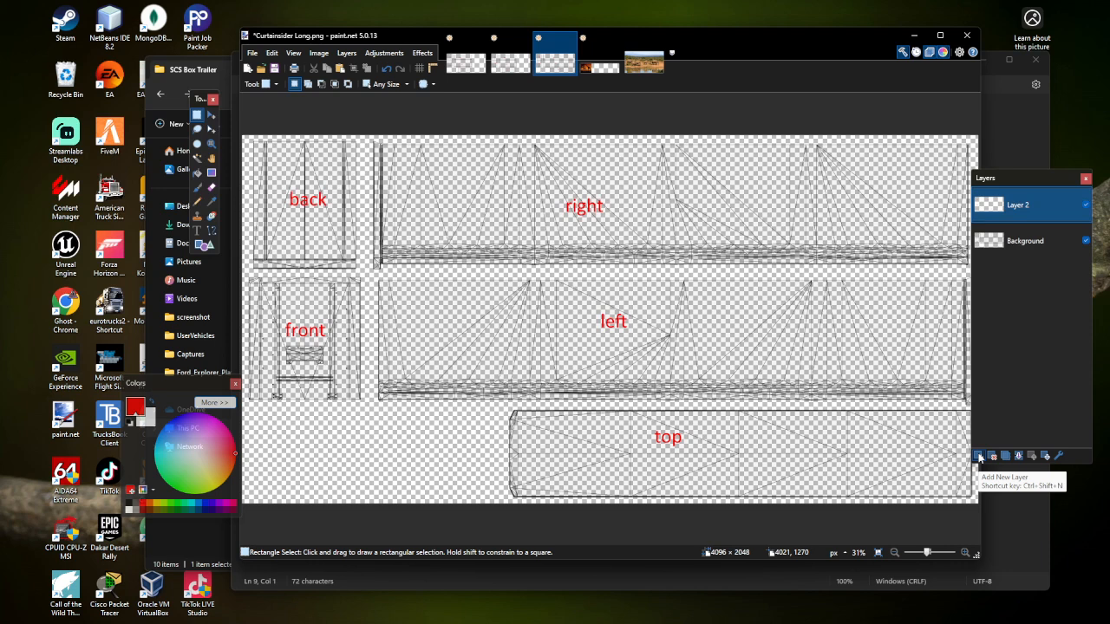
left_click(979, 457)
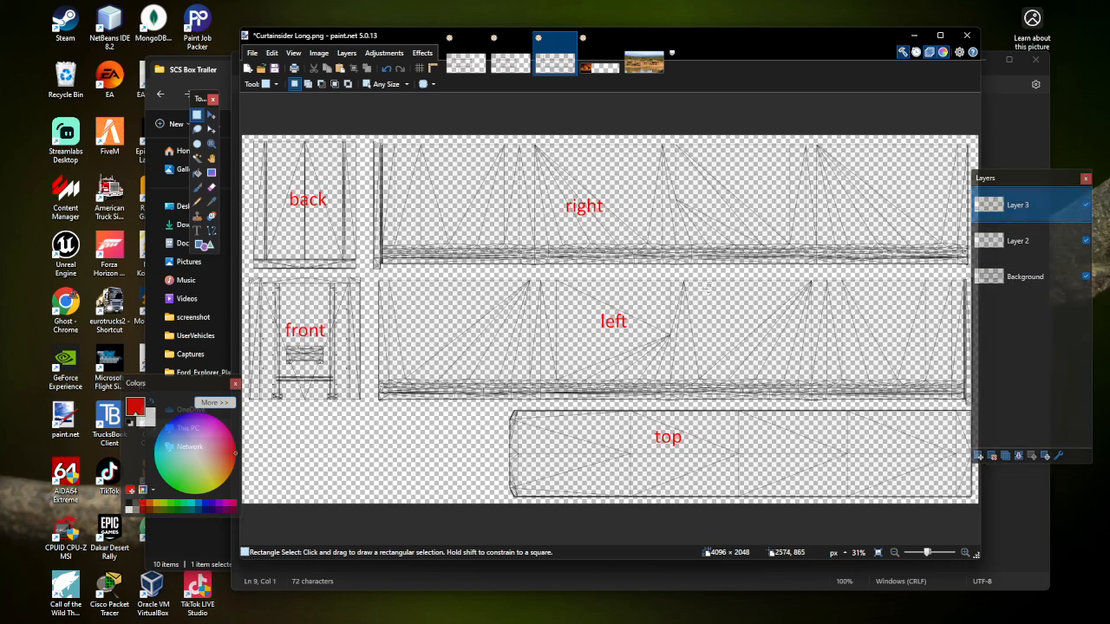
key("ctrl+v")
left_click_drag(453, 175, 973, 263)
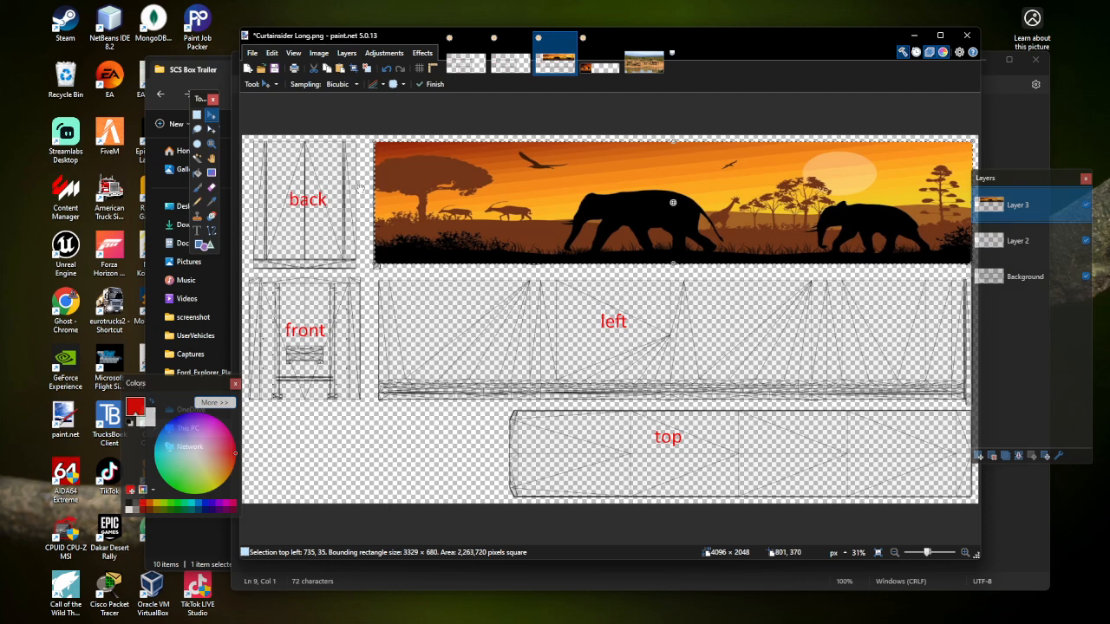
left_click_drag(375, 204, 372, 204)
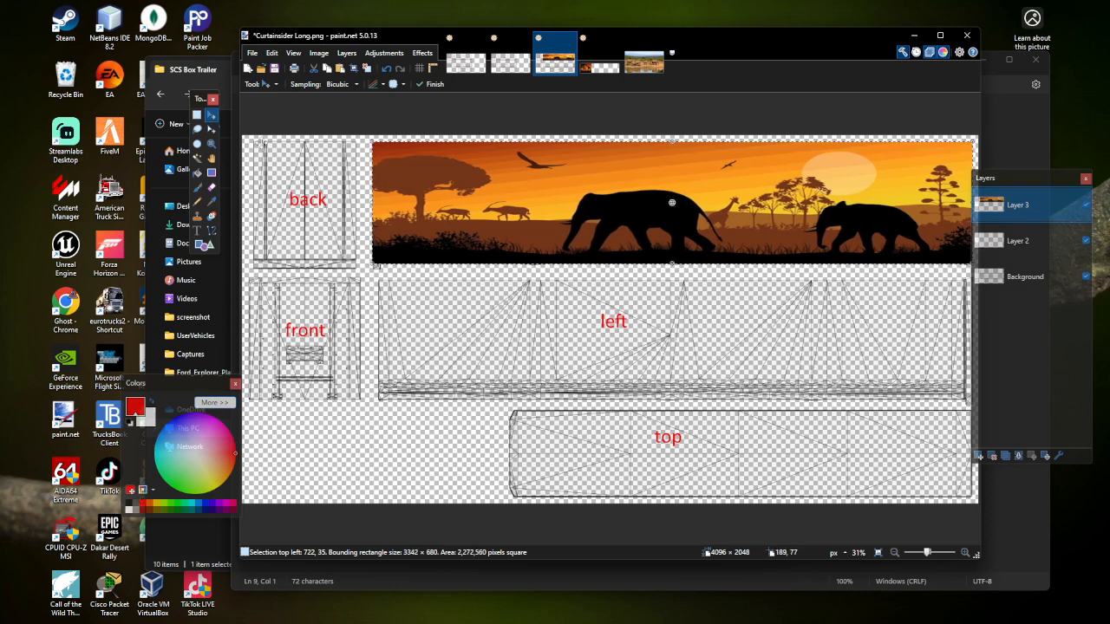
Step: Place a copy of the stretched sunset picture over the template's left side, at about 713, 800 px, and deselect it
left_click(197, 115)
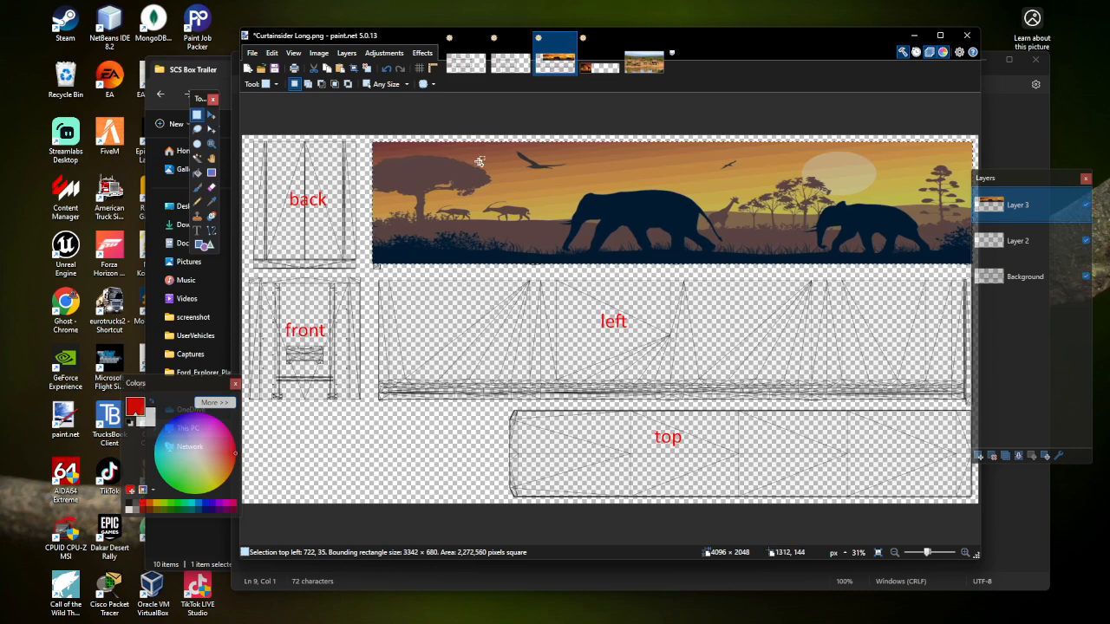
key("m")
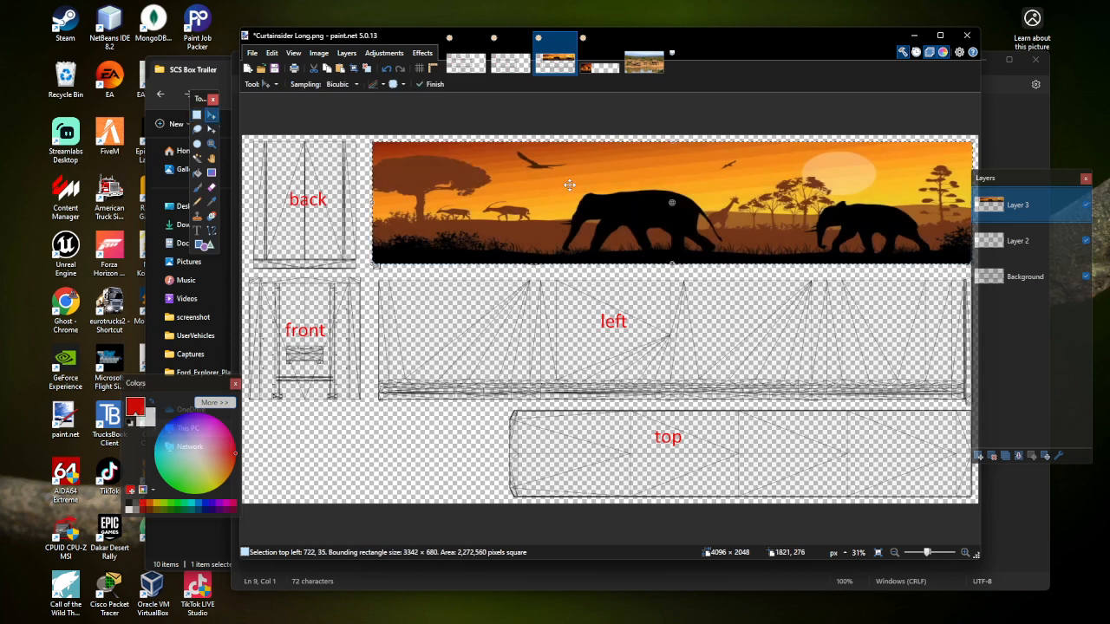
left_click_drag(569, 181, 568, 323)
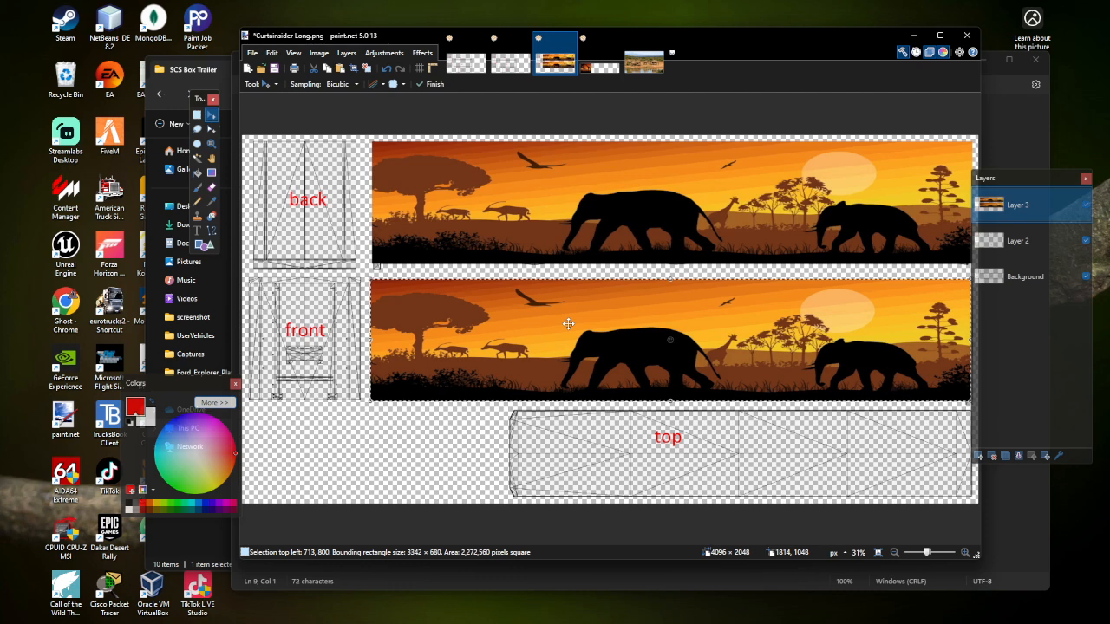
left_click(197, 114)
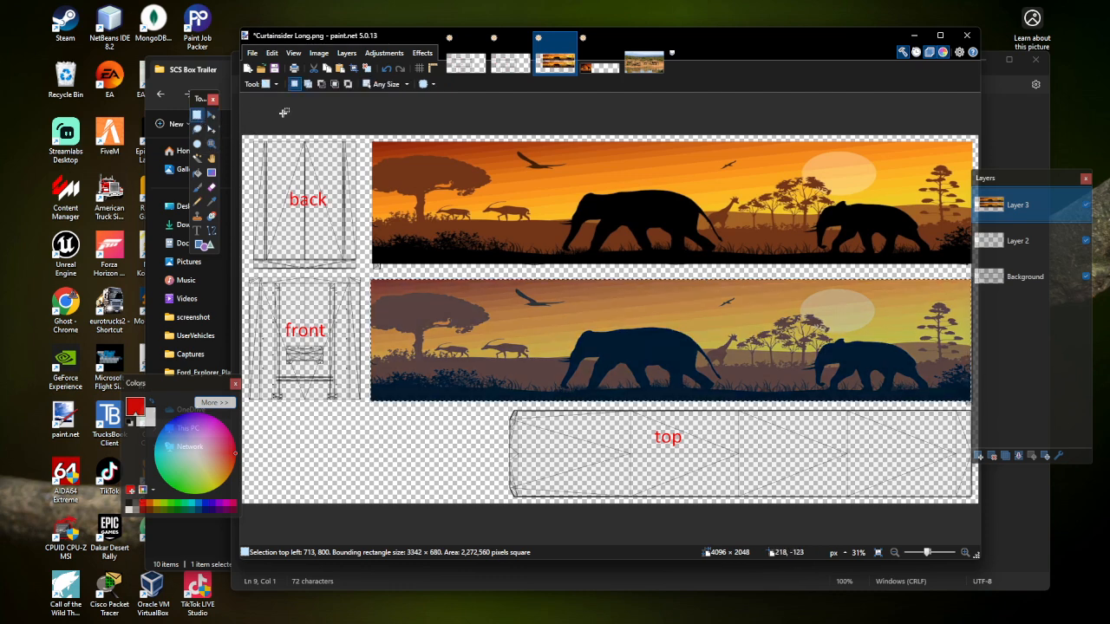
left_click(317, 101)
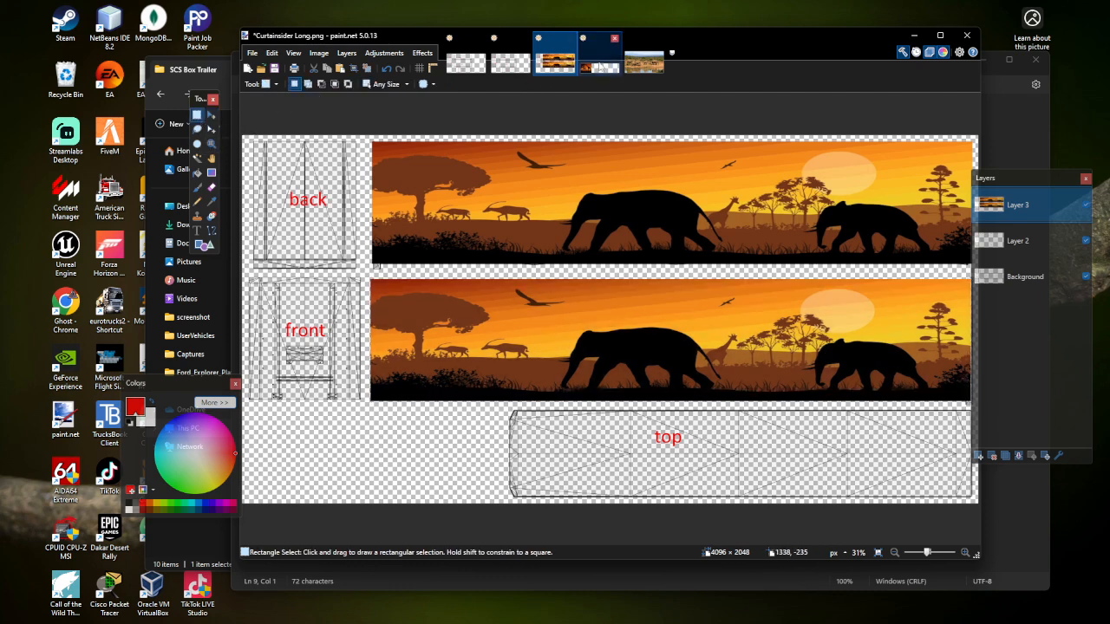
Step: Copy the silhouette picture's giraffe section, about 425 × 371 px, onto a new layer in Curtainsider Double
left_click(600, 57)
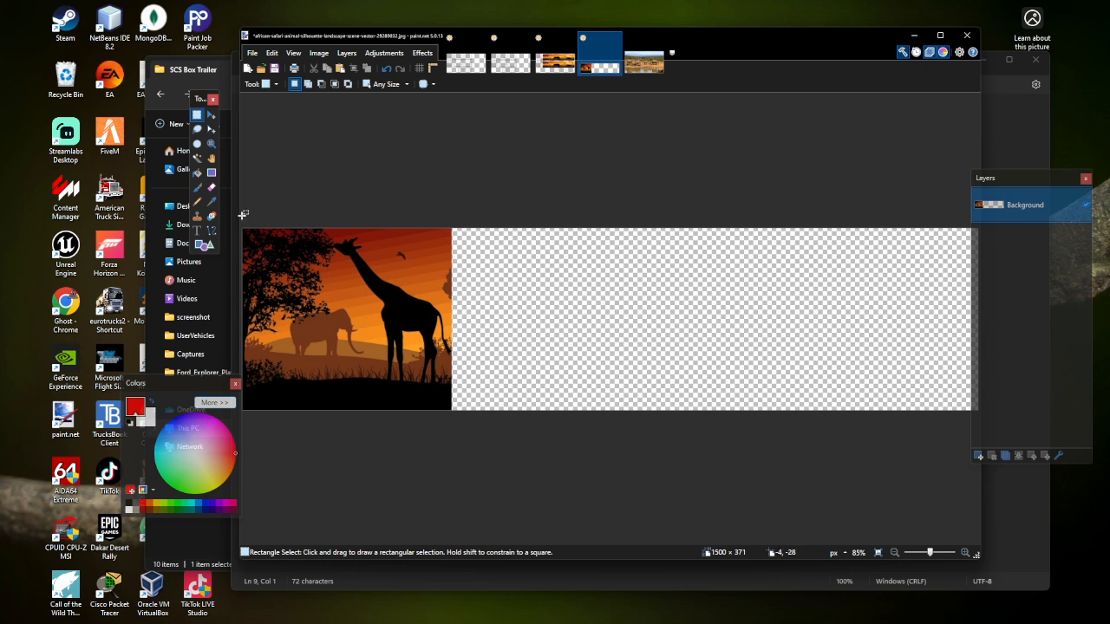
left_click_drag(242, 218, 451, 419)
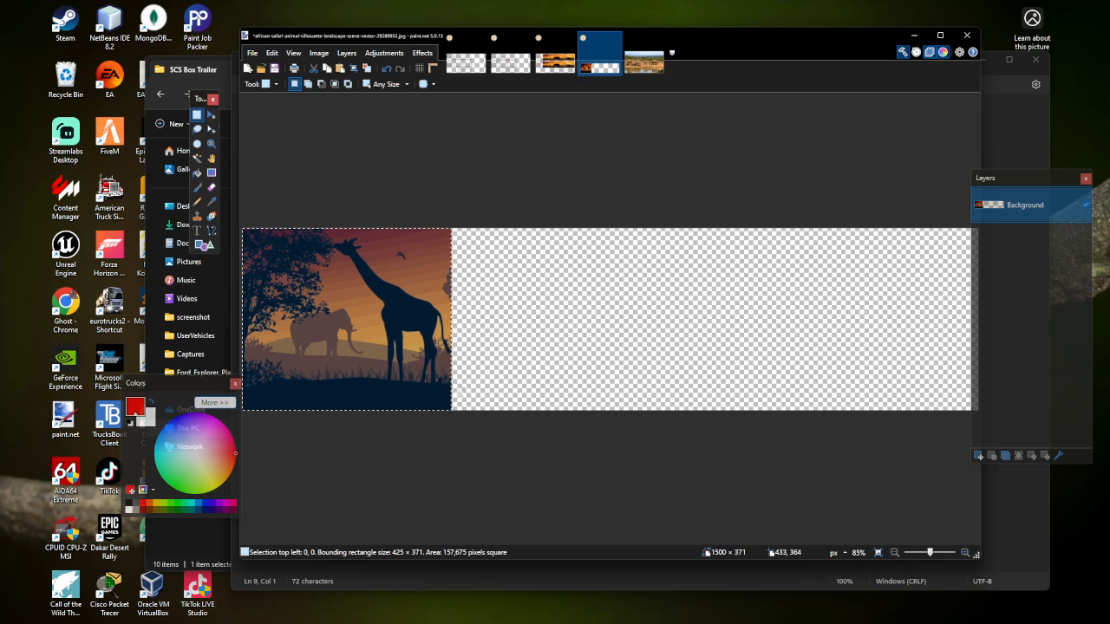
left_click(506, 65)
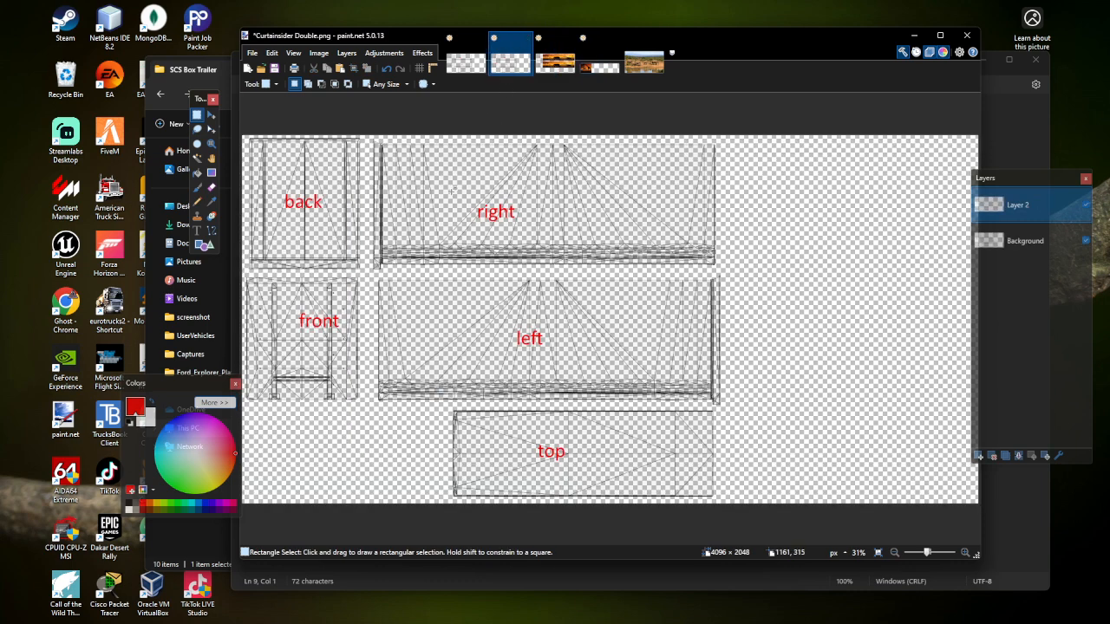
left_click(978, 456)
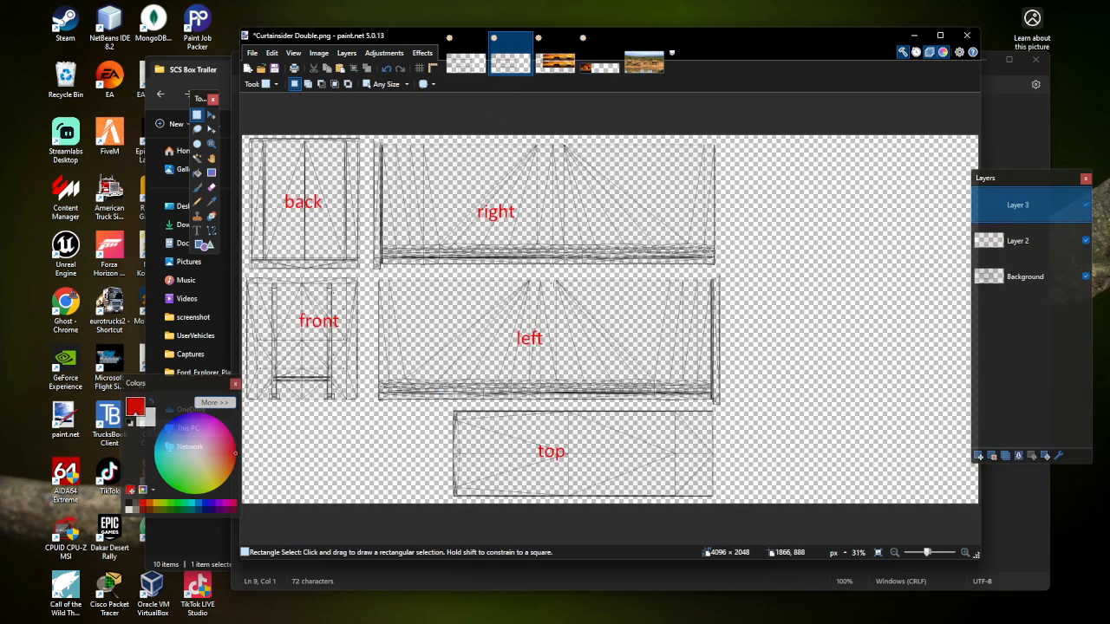
key("ctrl+v")
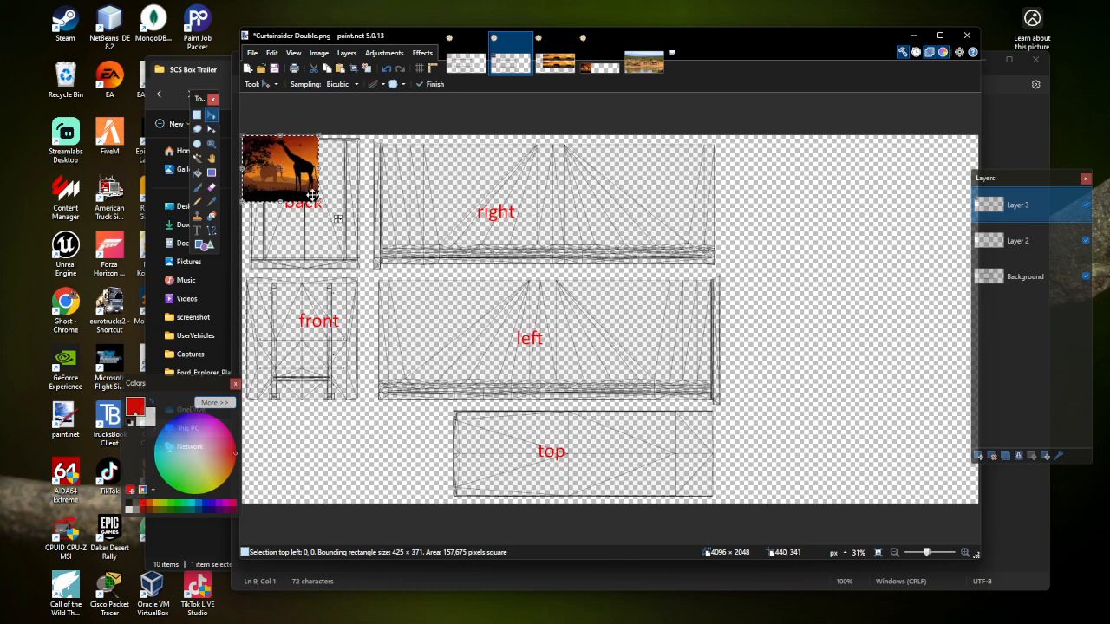
Step: Move the pasted giraffe picture onto the template's right side and stretch it to about 1918 × 715 px
left_click_drag(305, 180, 743, 278)
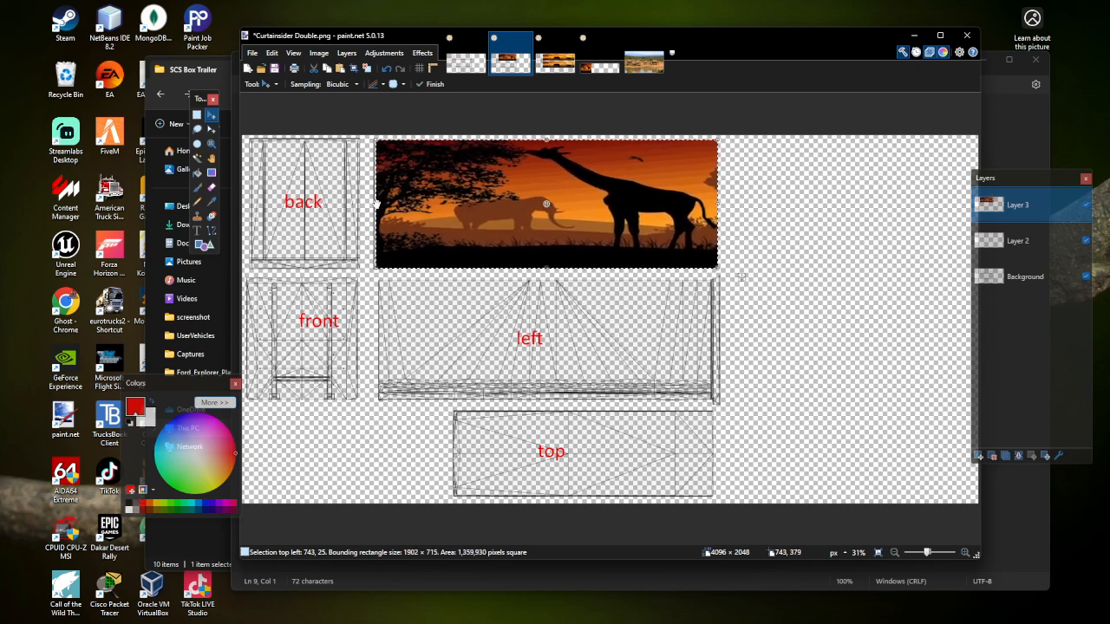
left_click_drag(376, 204, 373, 204)
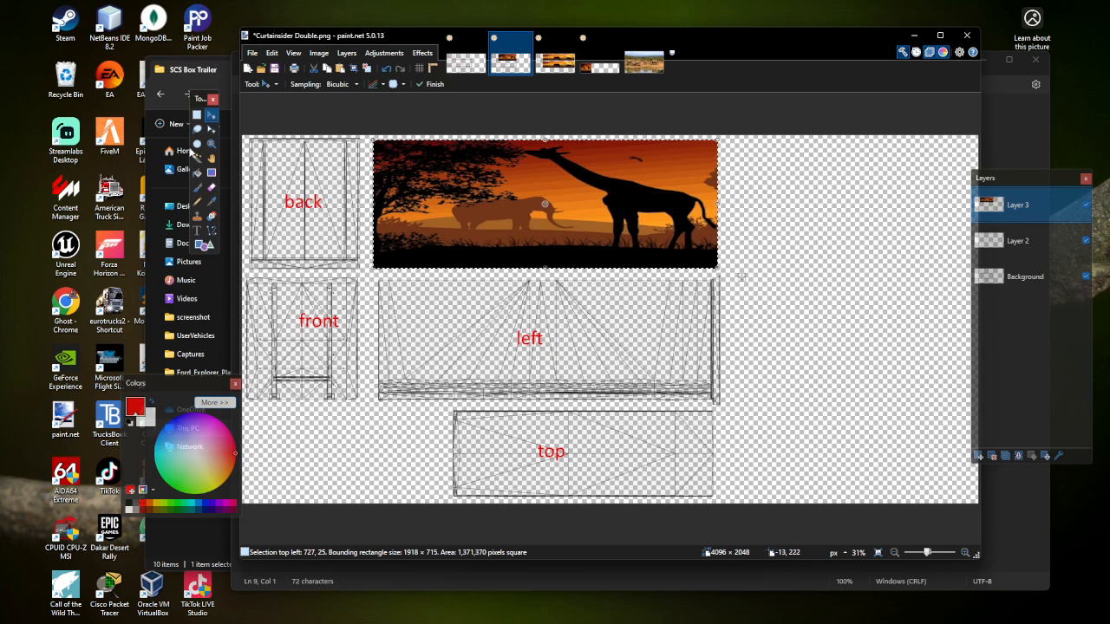
left_click(197, 114)
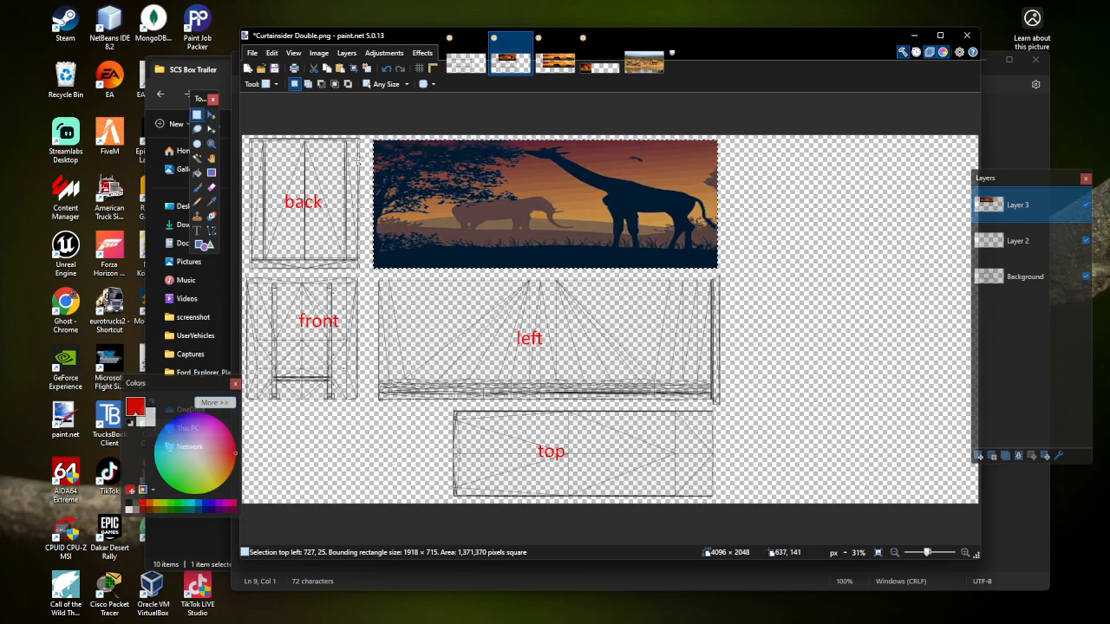
Step: Place a copy of the stretched giraffe picture over the template's left side, at about 749, 781 px, and deselect it
key("ctrl+v")
left_click_drag(504, 198, 509, 335)
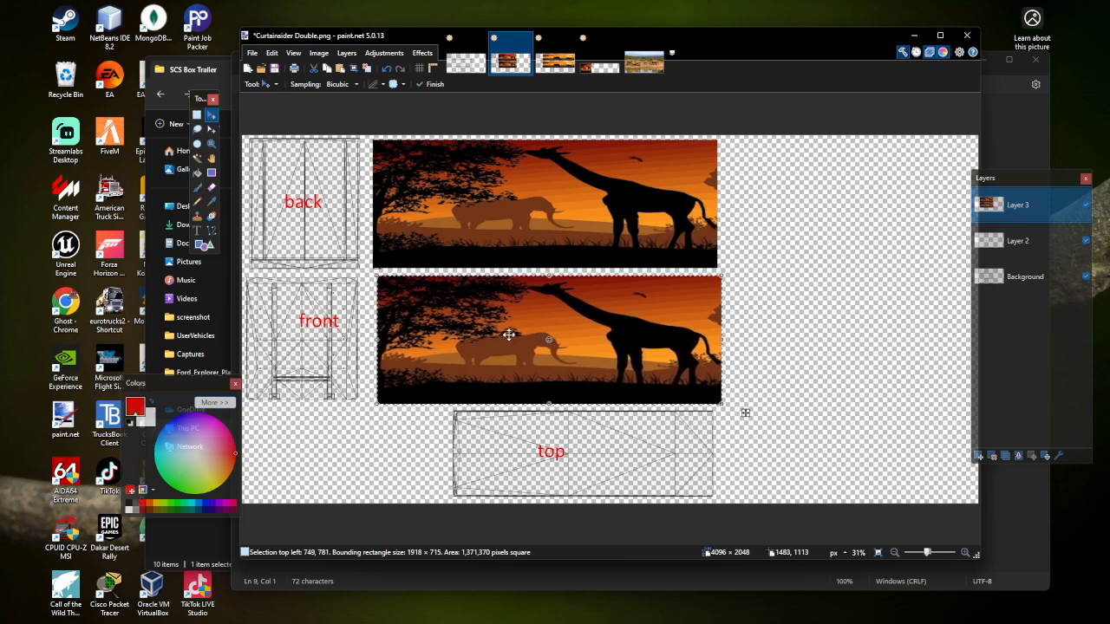
left_click(197, 115)
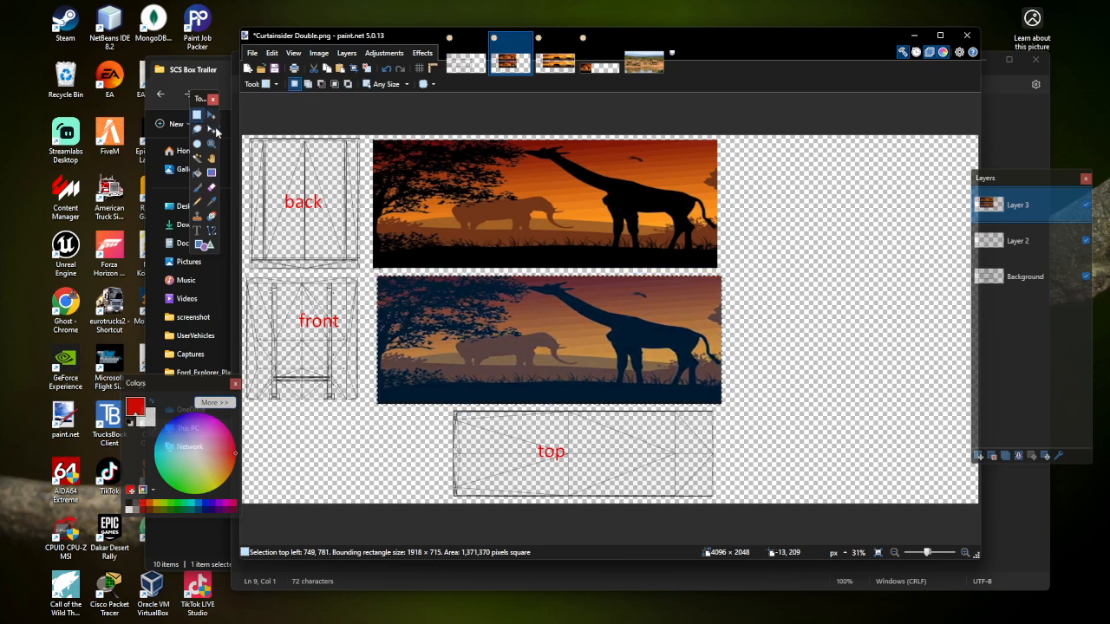
left_click(774, 307)
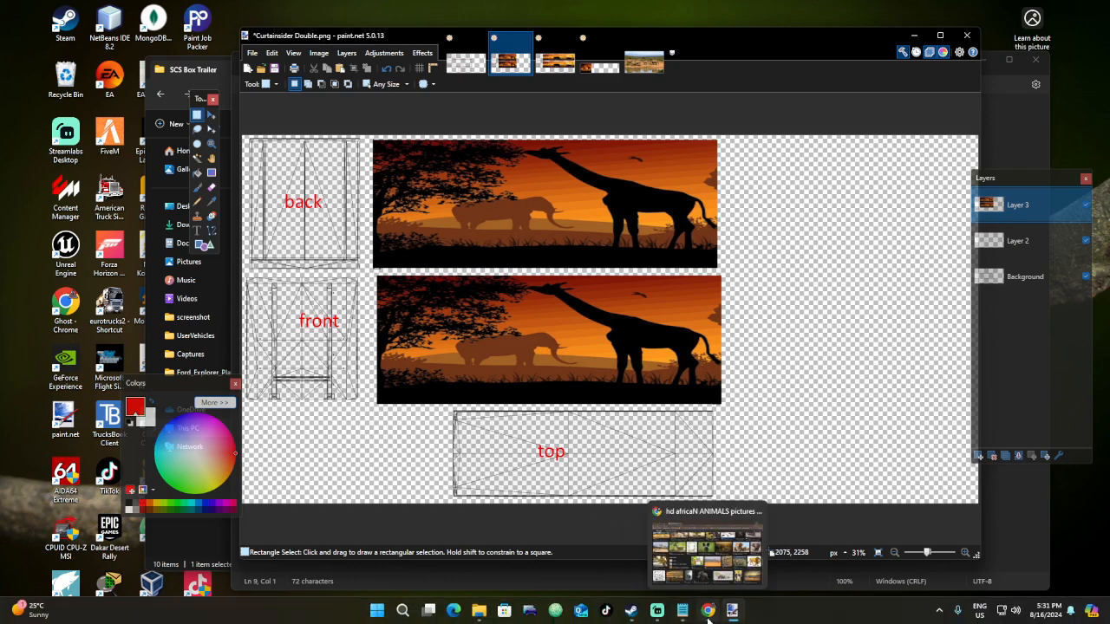
Step: Switch to Chrome, find the DinoAnimals.com "Fauna (animals) of Africa" picture in the image results and save it to Downloads as African-fauna
left_click(708, 614)
scroll(795, 469, "up", 2)
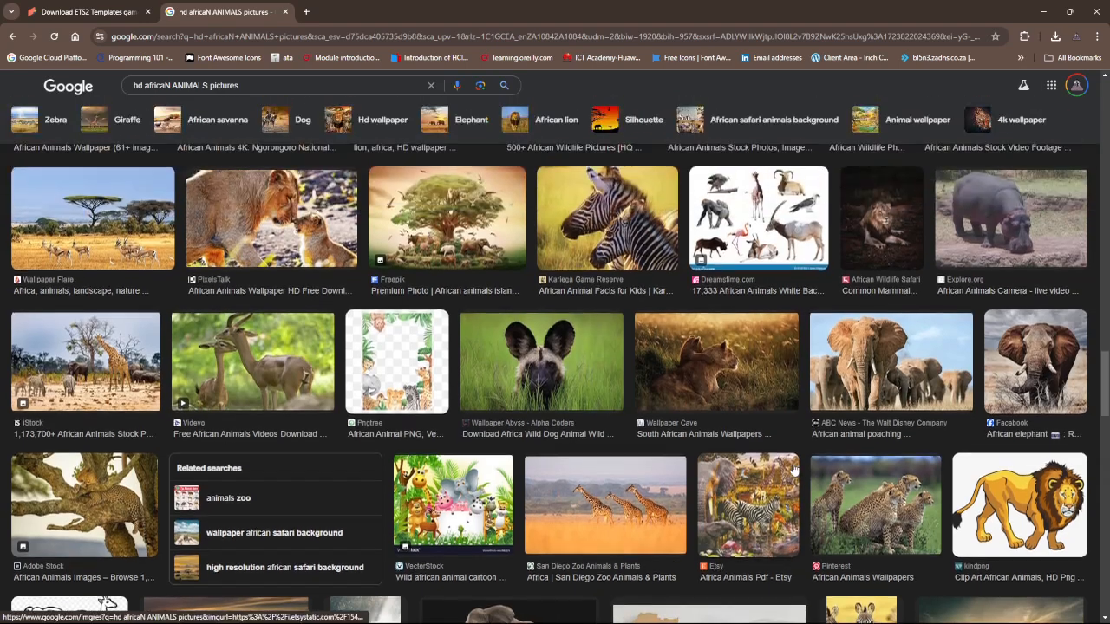
scroll(794, 469, "down", 3)
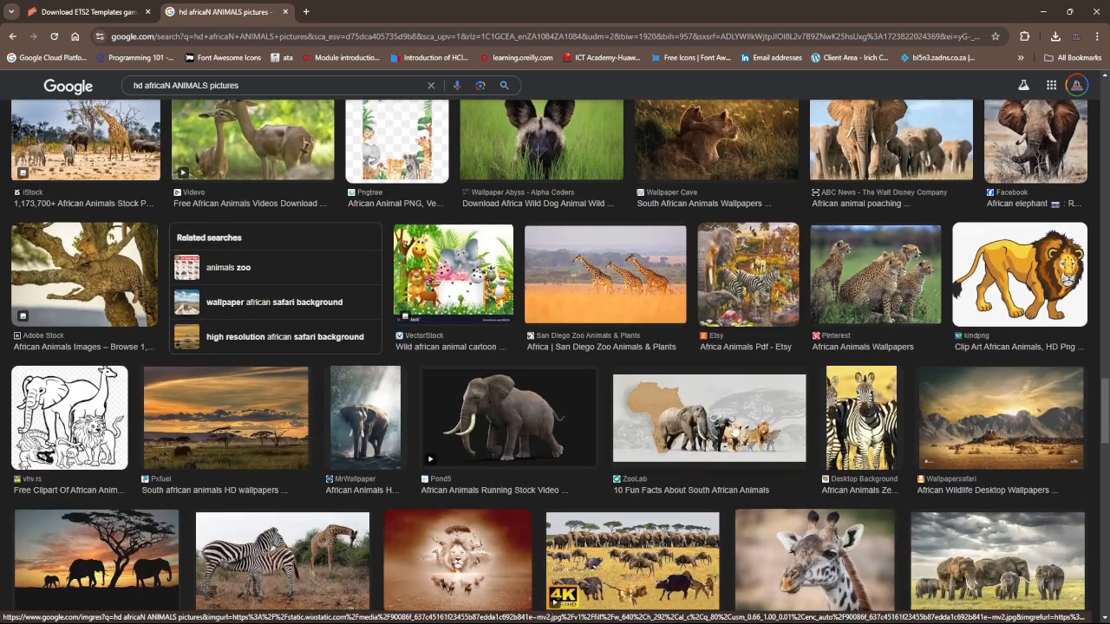
left_click(729, 431)
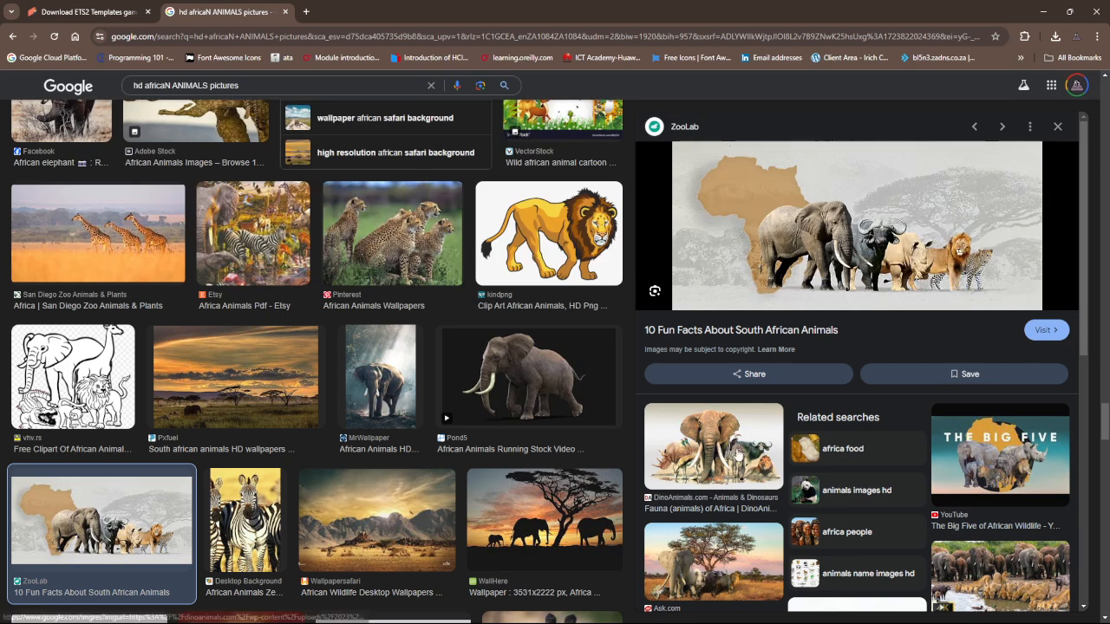
left_click(737, 453)
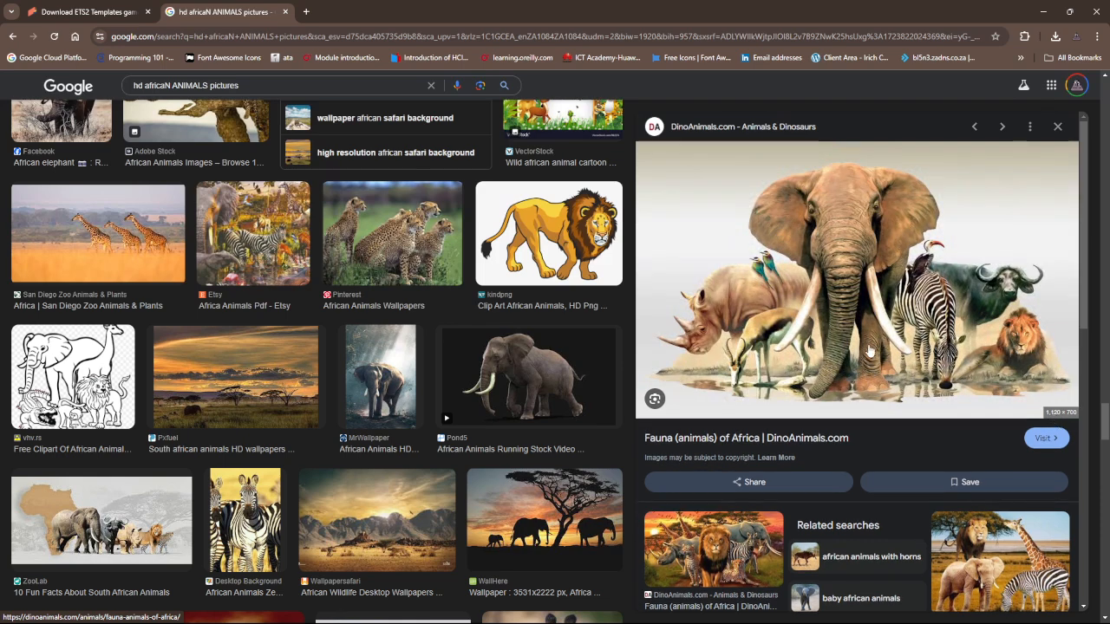
right_click(841, 305)
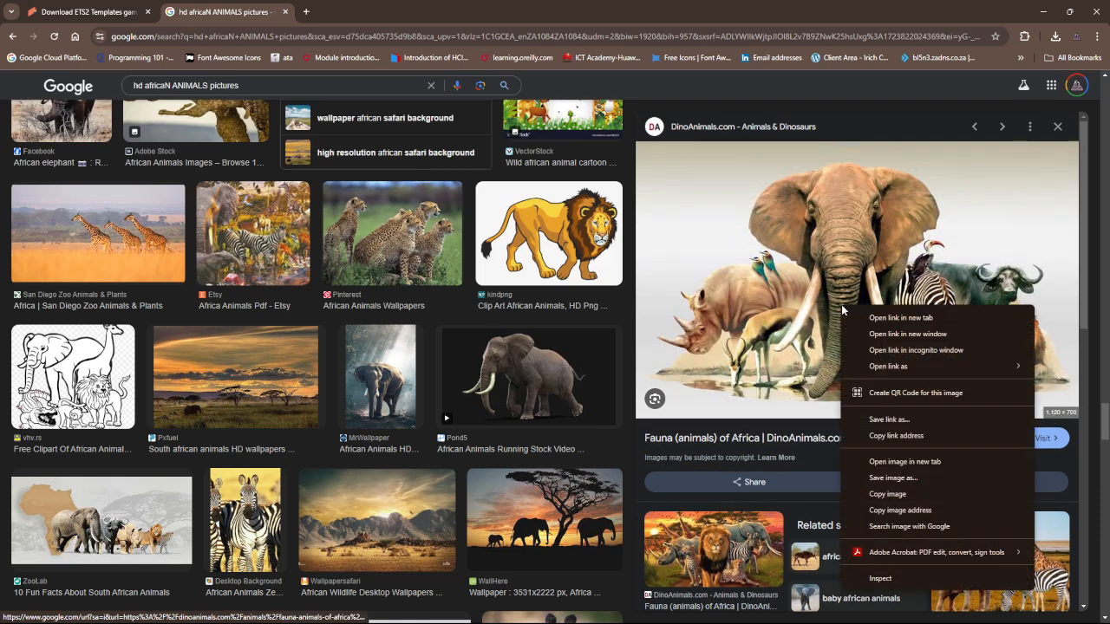
left_click(889, 477)
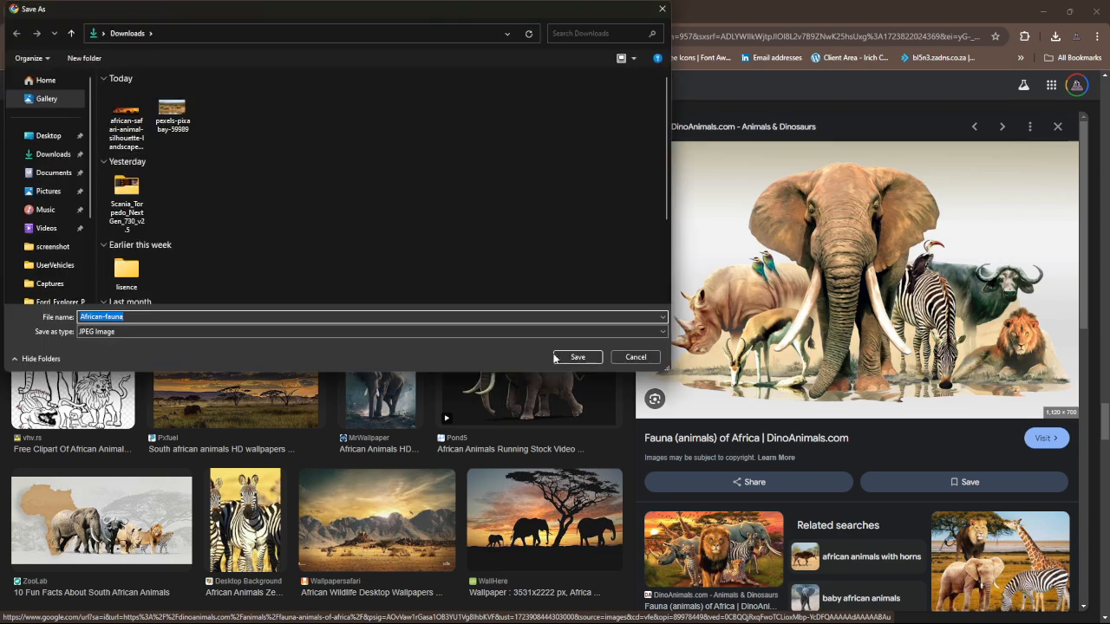
left_click(555, 356)
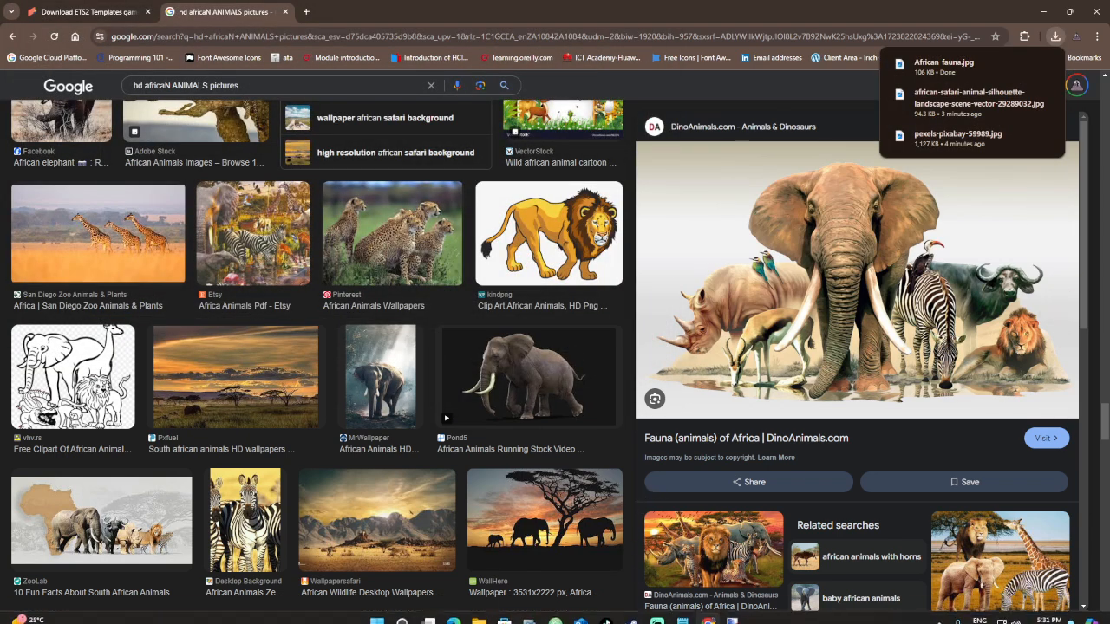
Step: Switch back to paint.net and open the African-fauna image from Downloads
mouse_move(731, 613)
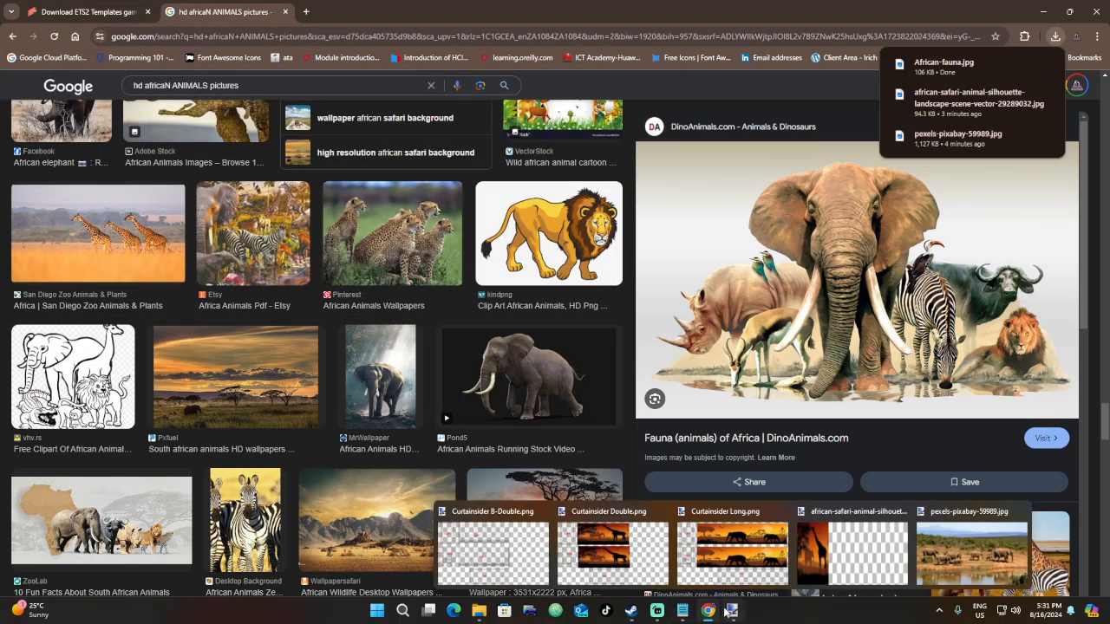
left_click(731, 554)
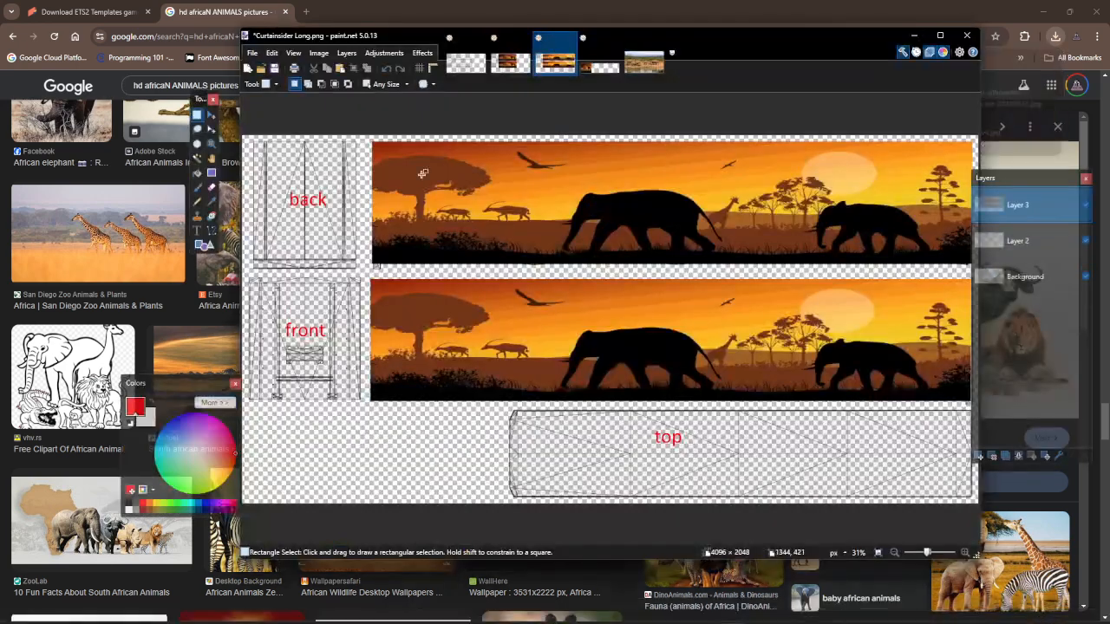
left_click(251, 53)
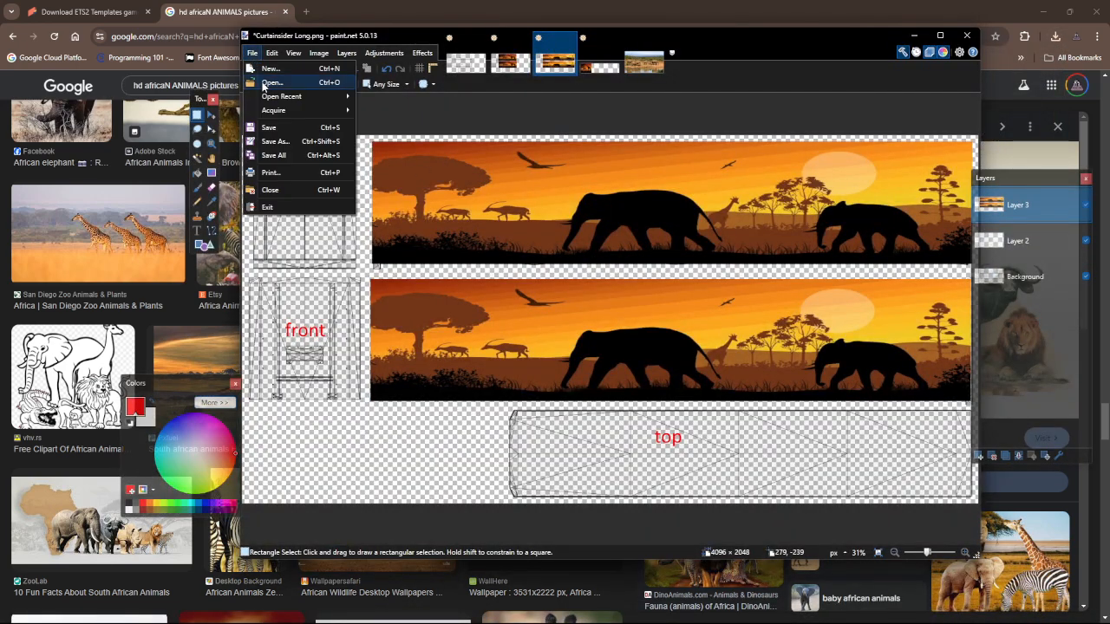
left_click(263, 84)
left_click(365, 136)
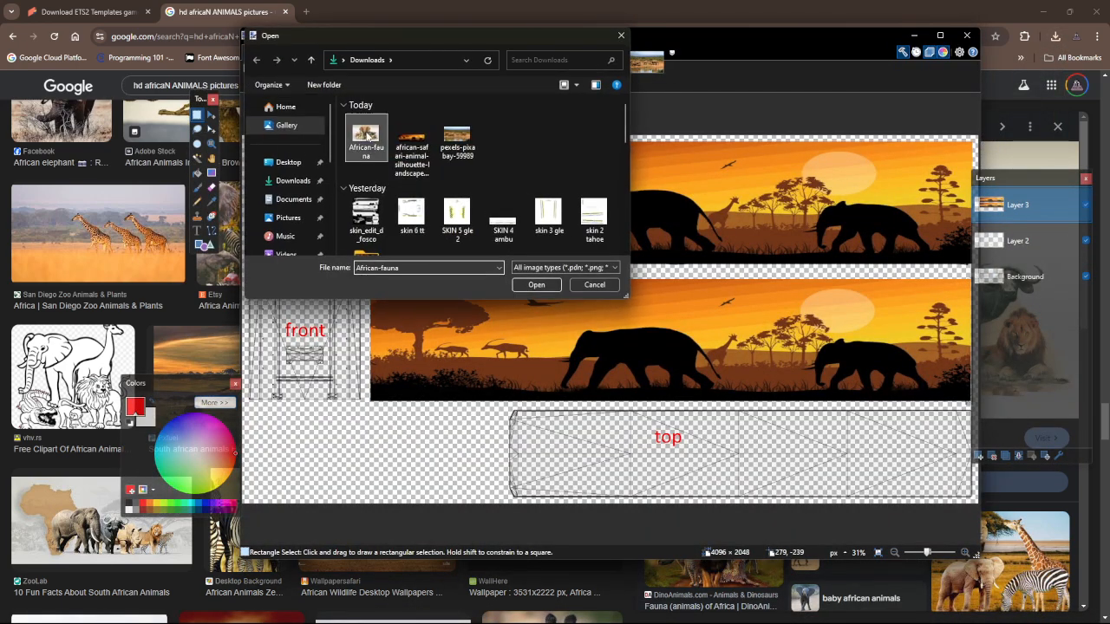
left_click(536, 286)
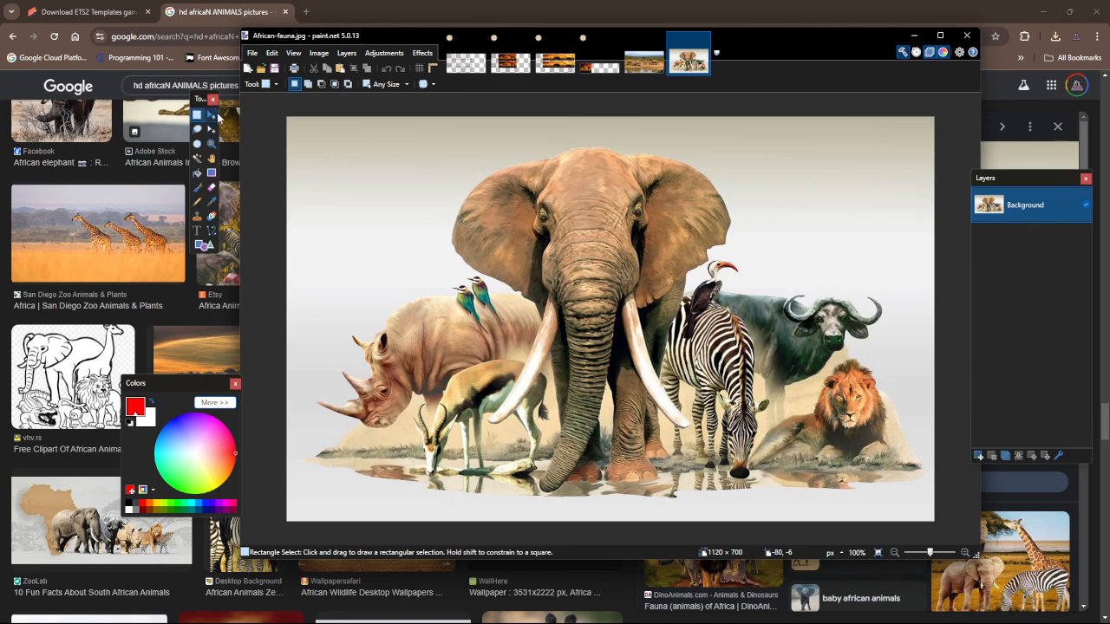
Step: Copy the entire African-fauna picture and paste it into Curtainsider Double
key("ctrl+a")
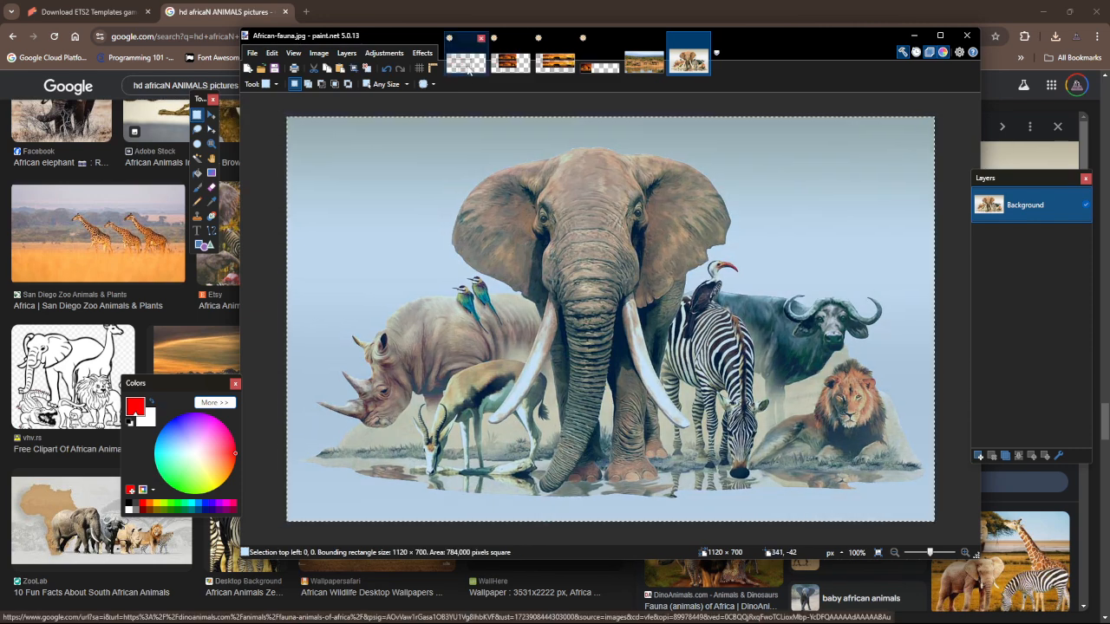
left_click(510, 61)
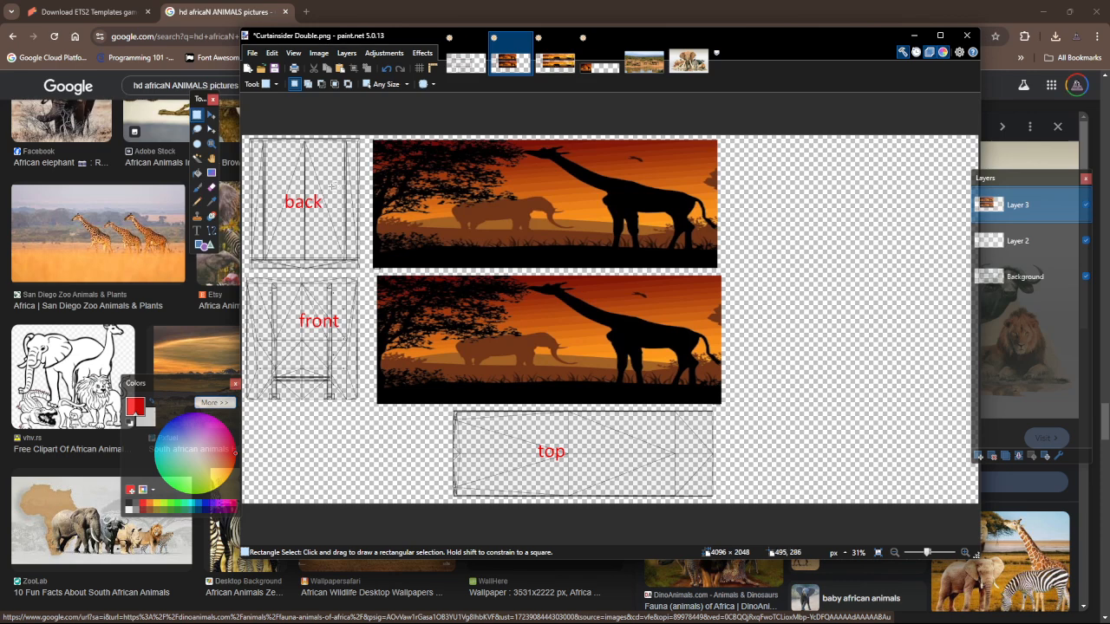
key("ctrl+v")
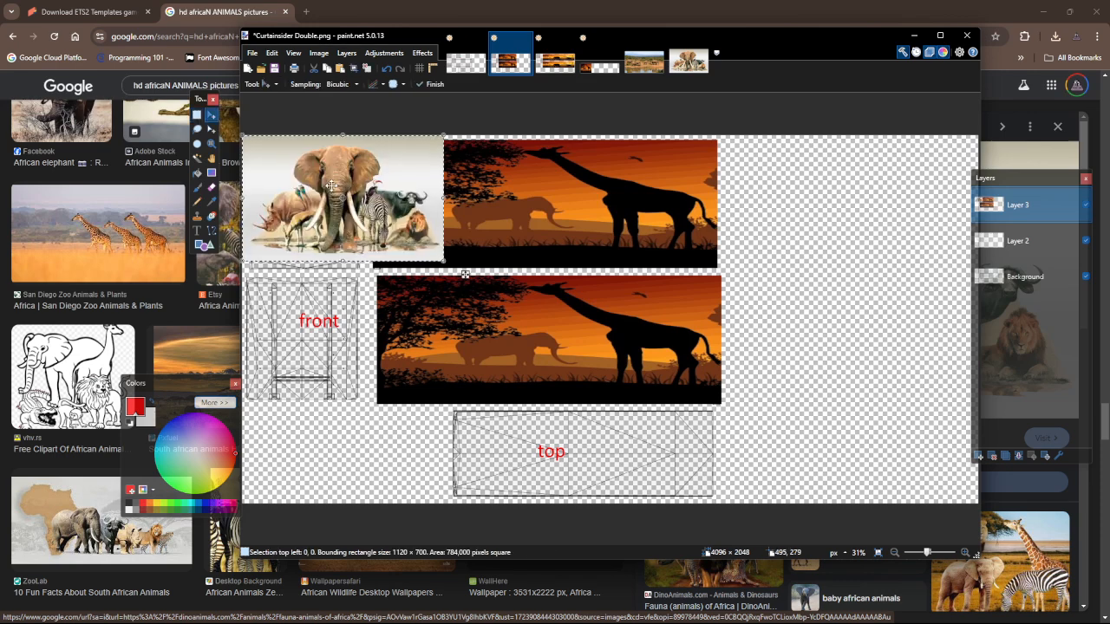
Step: Fit the pasted animal picture over the template's back at about 38, 11 px, sized about 628 × 725 px, and deselect it
left_click_drag(443, 137, 351, 141)
left_click_drag(295, 201, 337, 168)
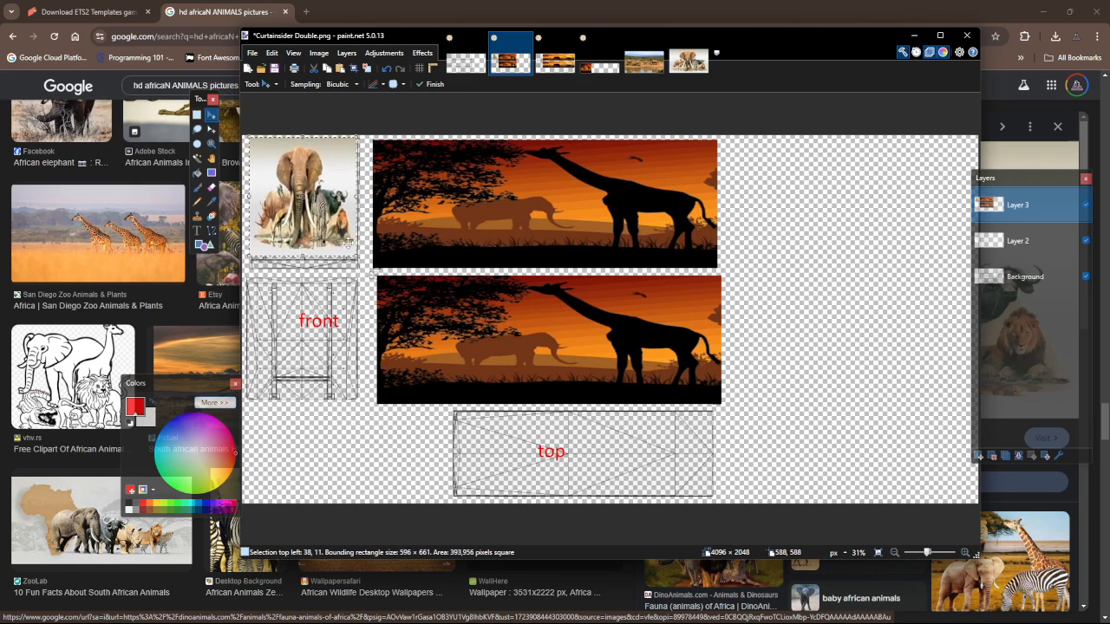
left_click_drag(303, 259, 304, 270)
left_click_drag(359, 206, 363, 206)
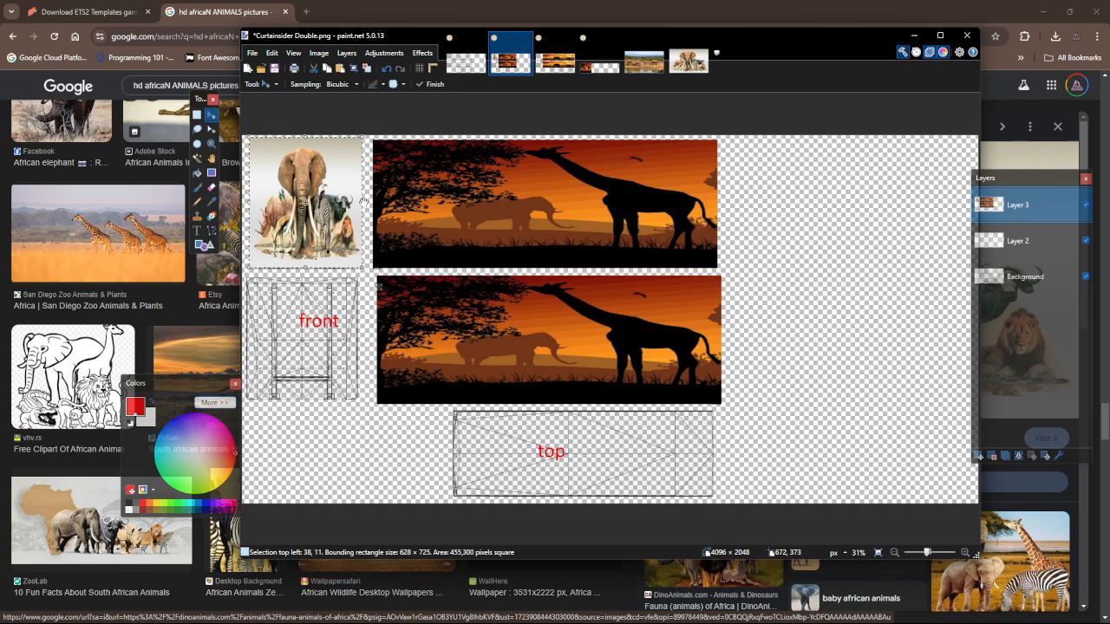
left_click(197, 114)
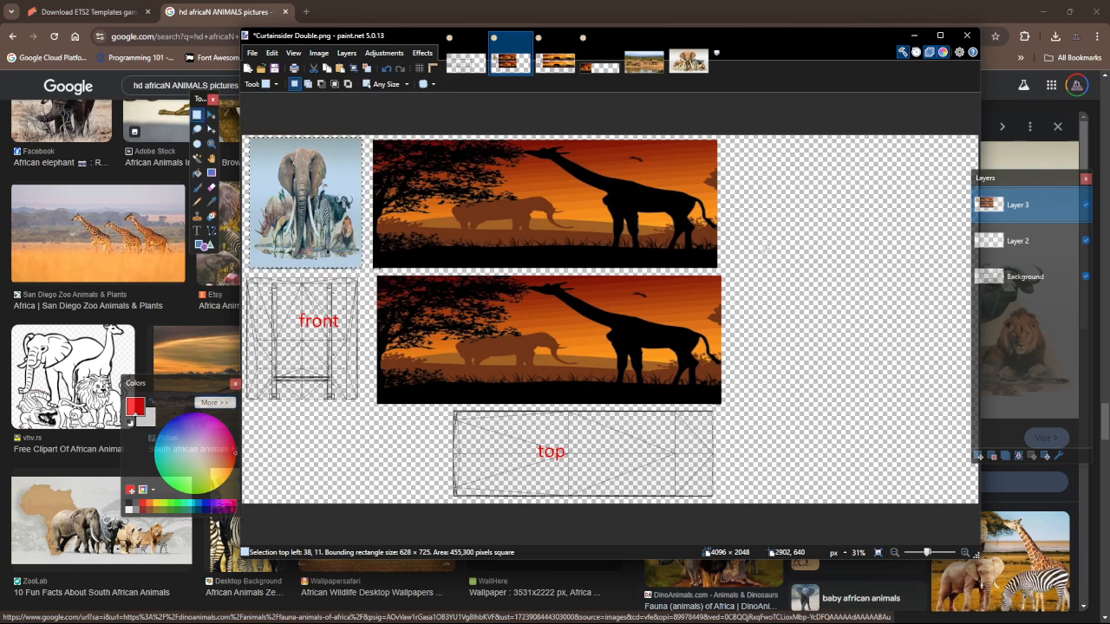
key("ctrl+d")
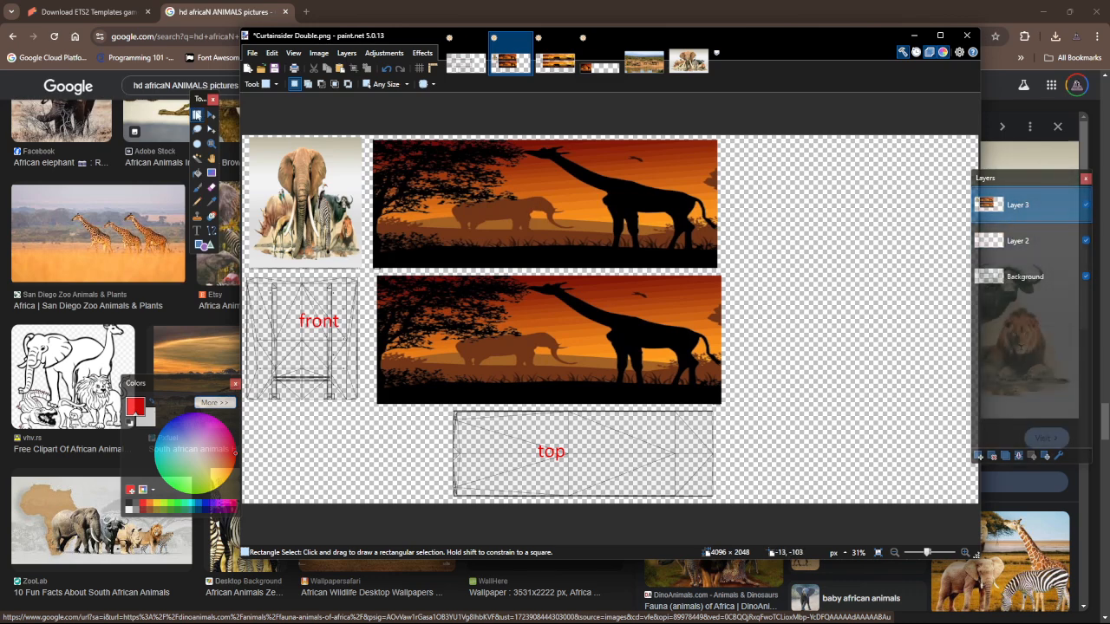
Step: Copy Curtainsider Double's whole artwork layer onto a new layer in Curtainsider B-Double and deselect it
key("ctrl+a")
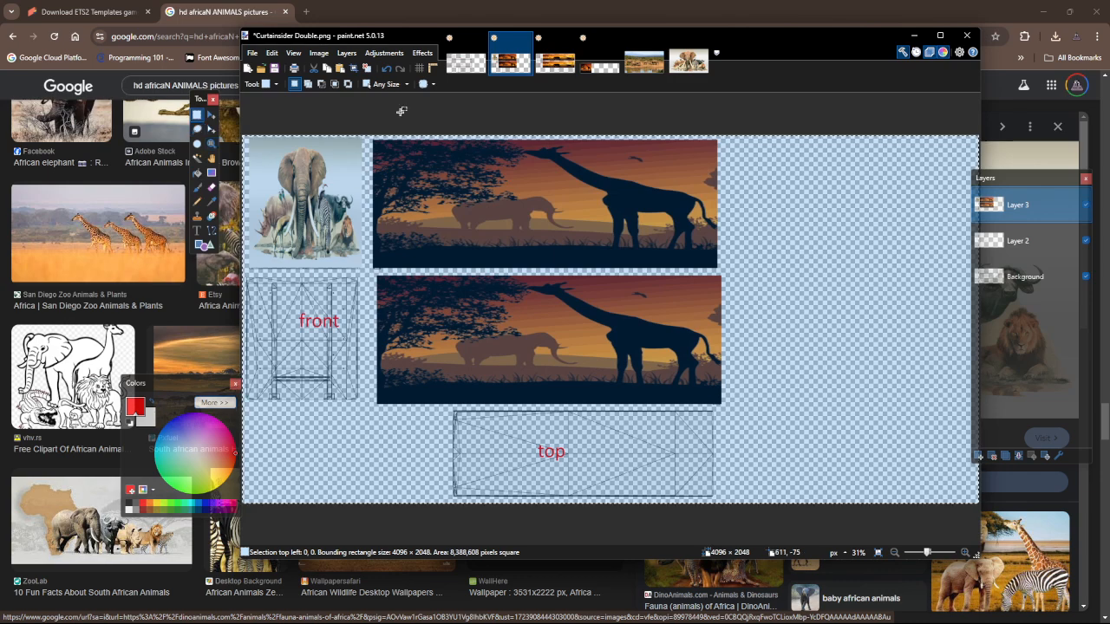
left_click(466, 69)
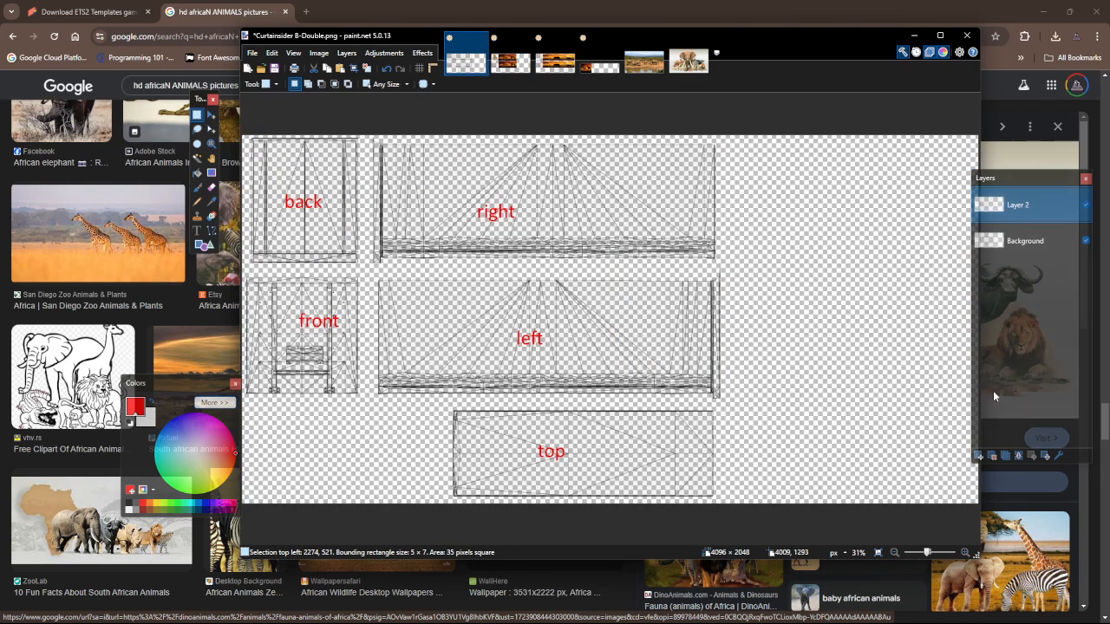
left_click(980, 457)
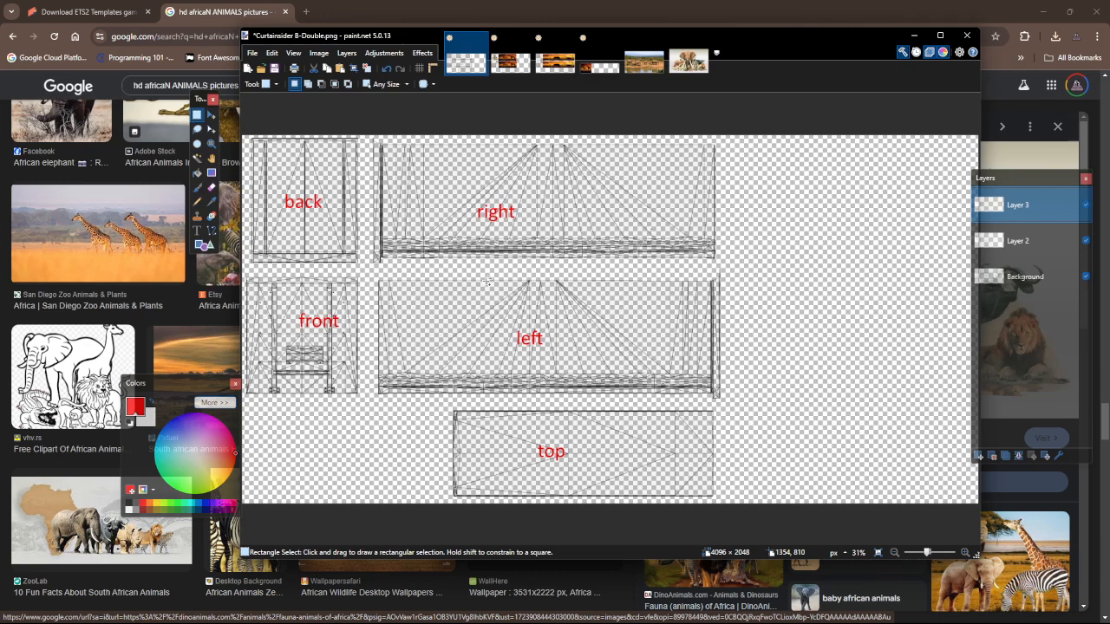
key("ctrl+v")
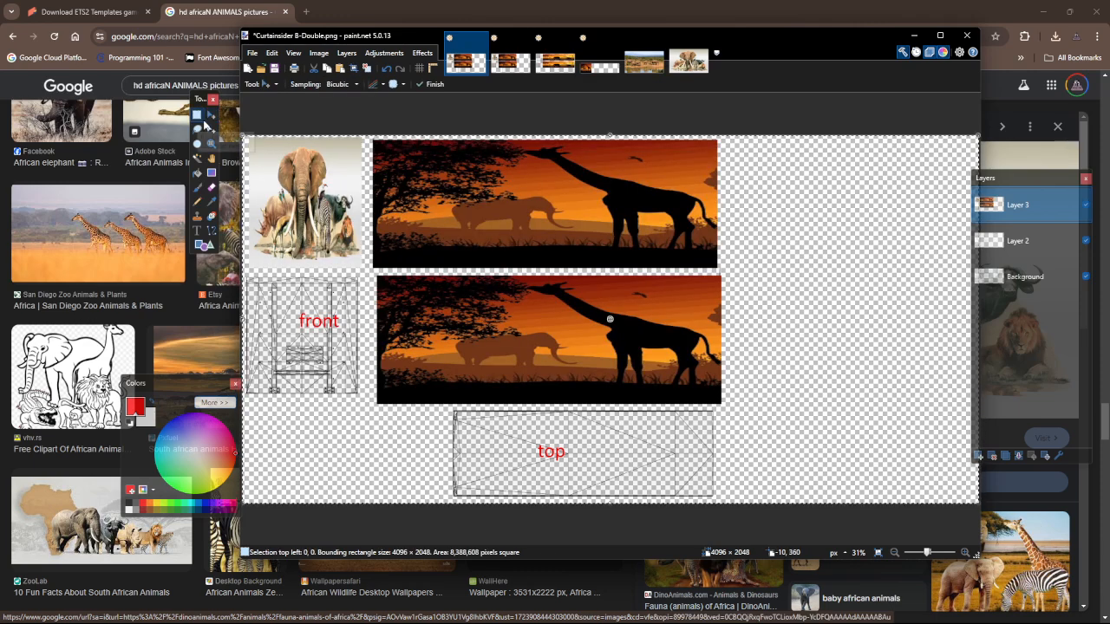
left_click(198, 116)
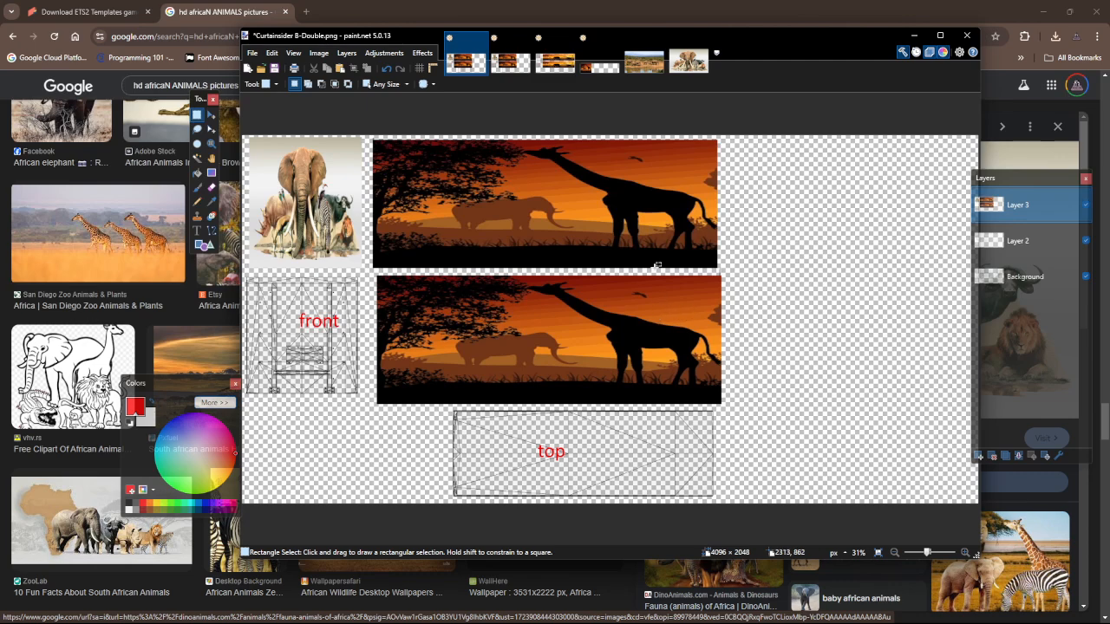
left_click(510, 61)
left_click(893, 243)
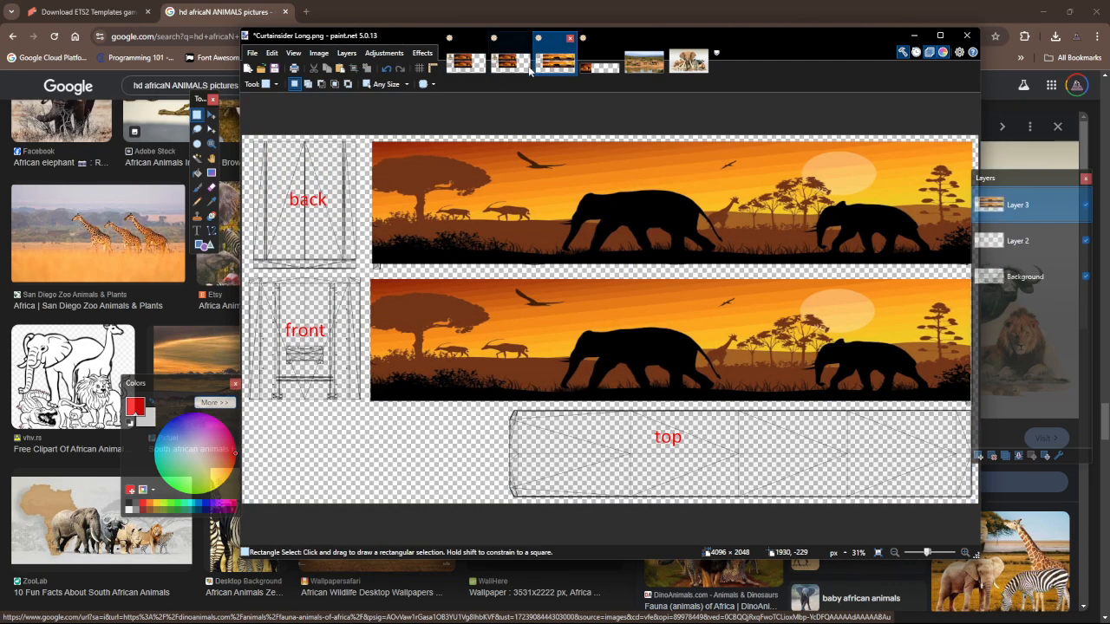
left_click(585, 69)
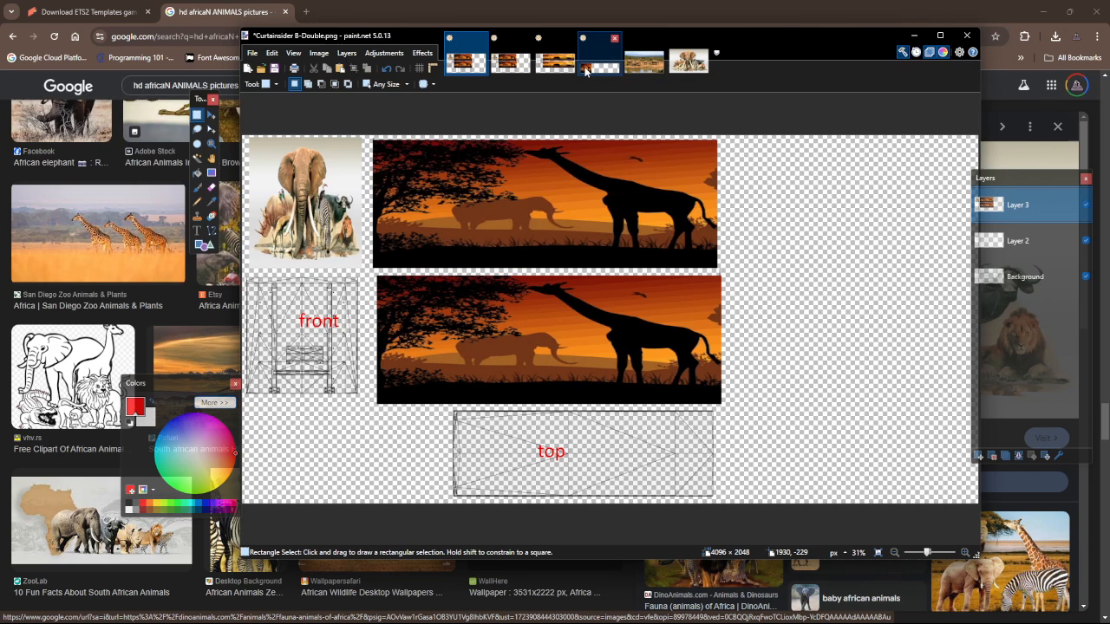
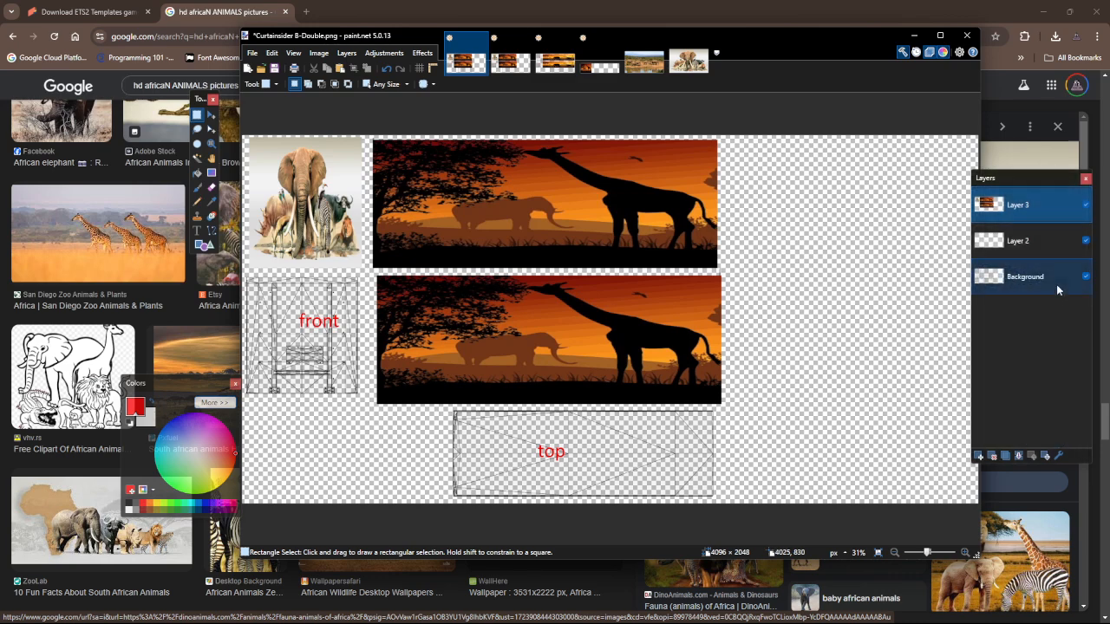
Step: Hide the Background wireframe layer in Curtainsider B-Double, Double and Long
left_click_drag(1036, 179, 968, 174)
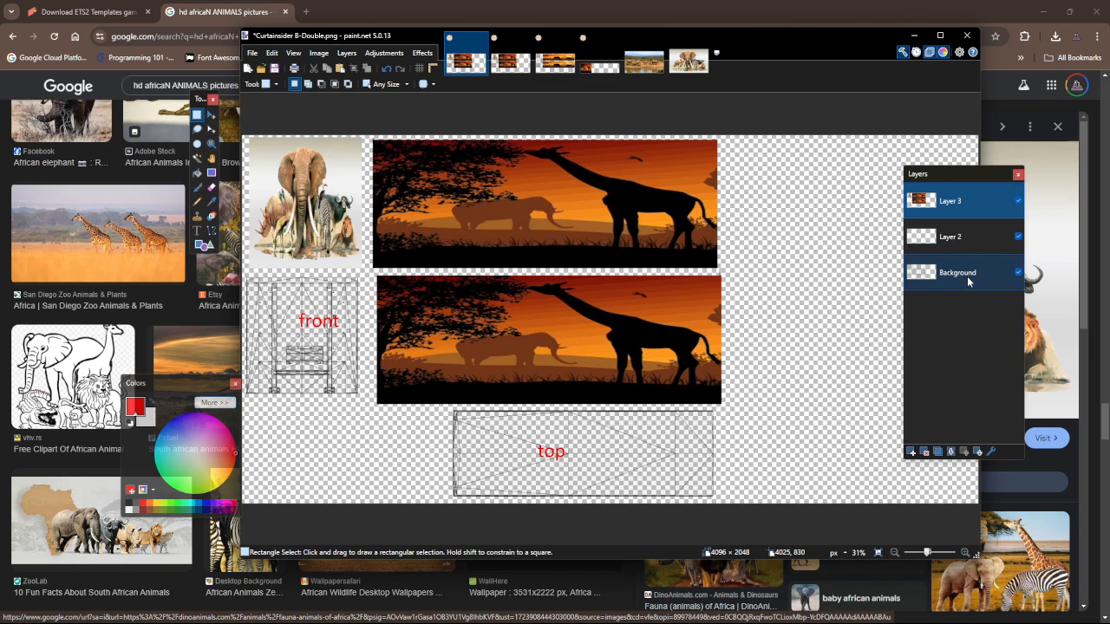
left_click(1018, 272)
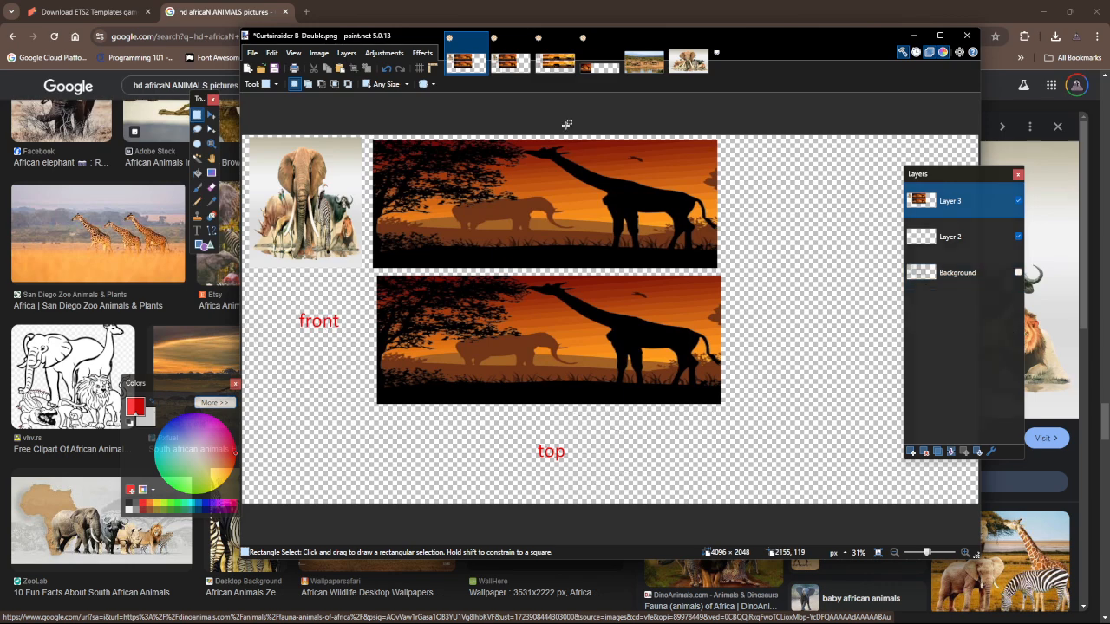
left_click(511, 61)
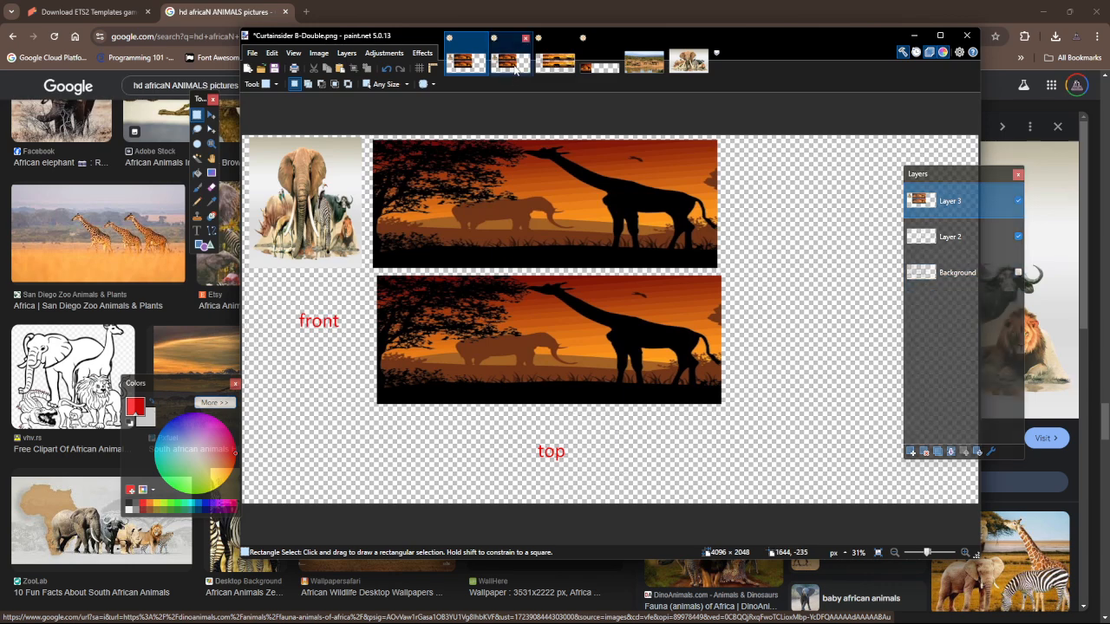
left_click(1018, 273)
left_click(555, 61)
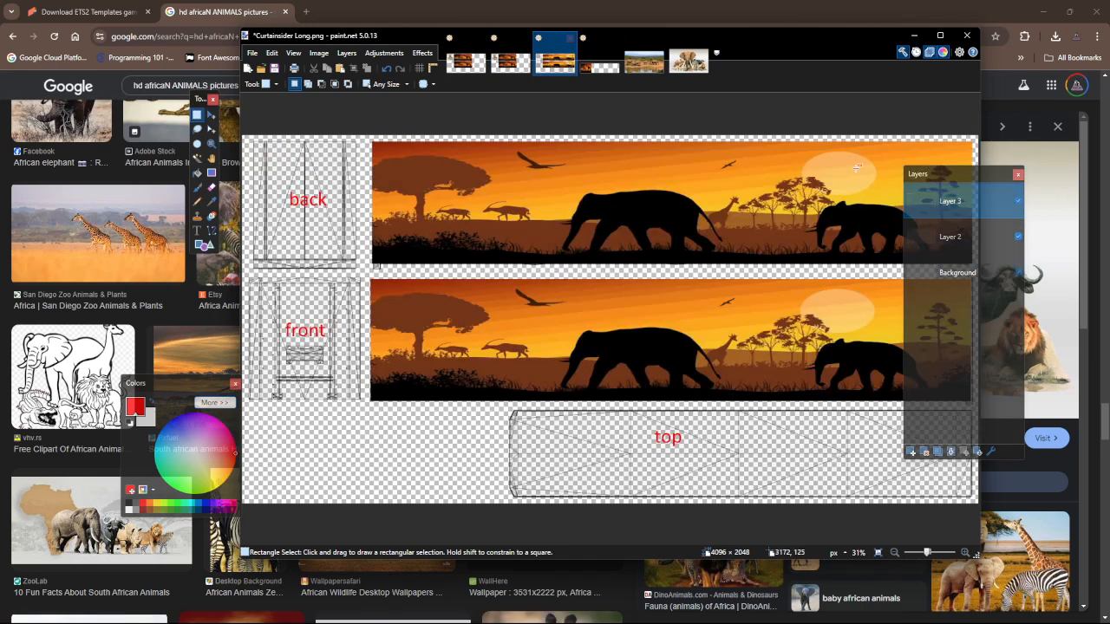
left_click(1019, 272)
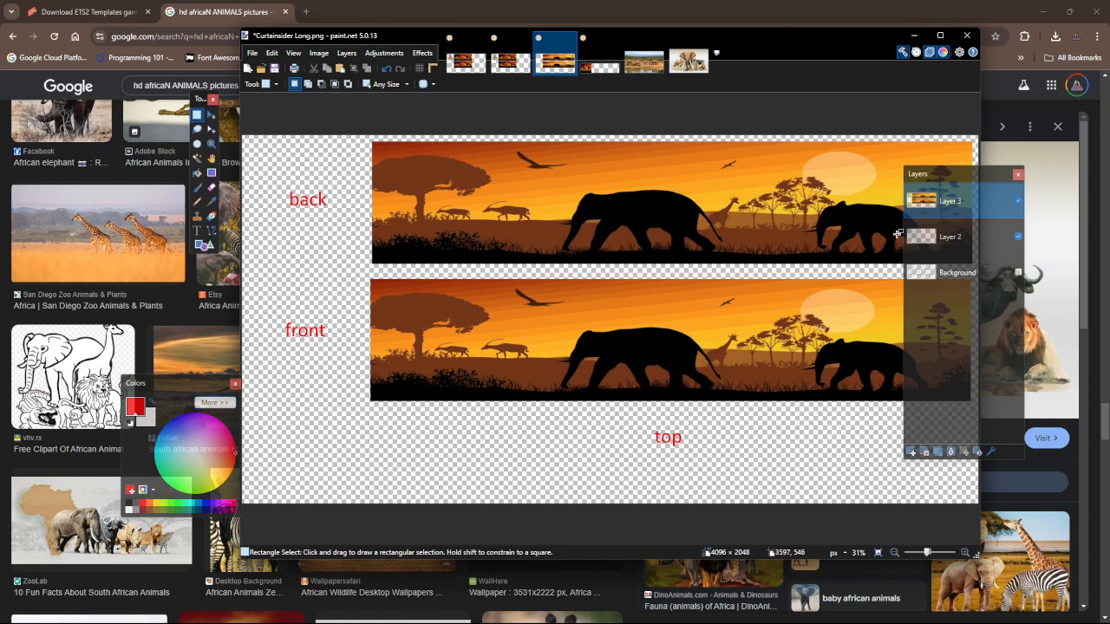
Step: Hide Layer 2 with the red text labels in Curtainsider Long, Double and B-Double
left_click(1020, 239)
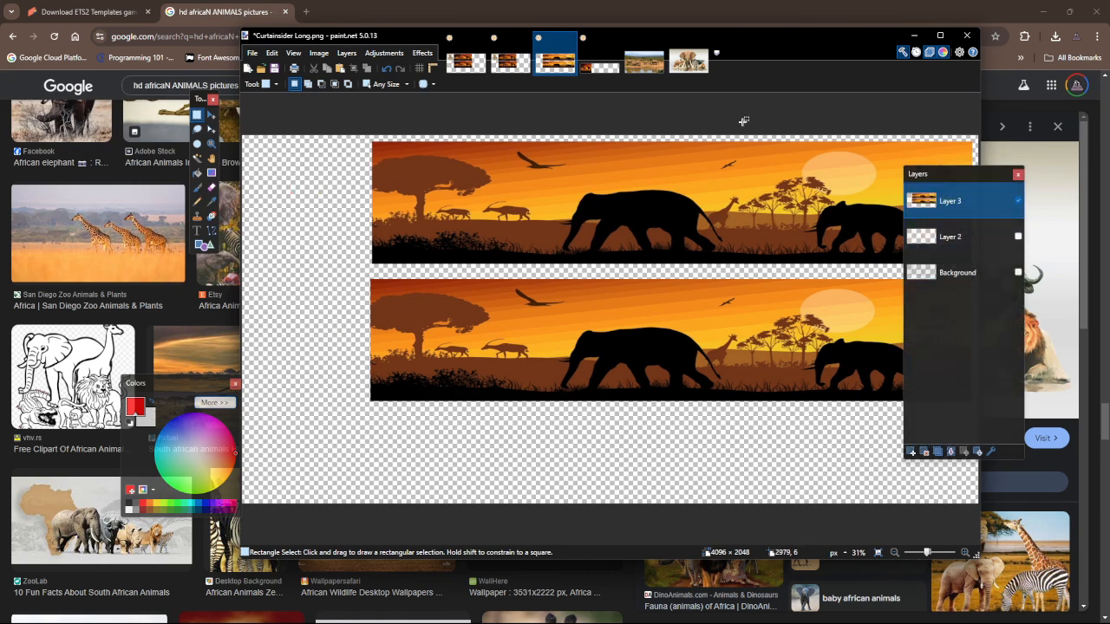
left_click(511, 60)
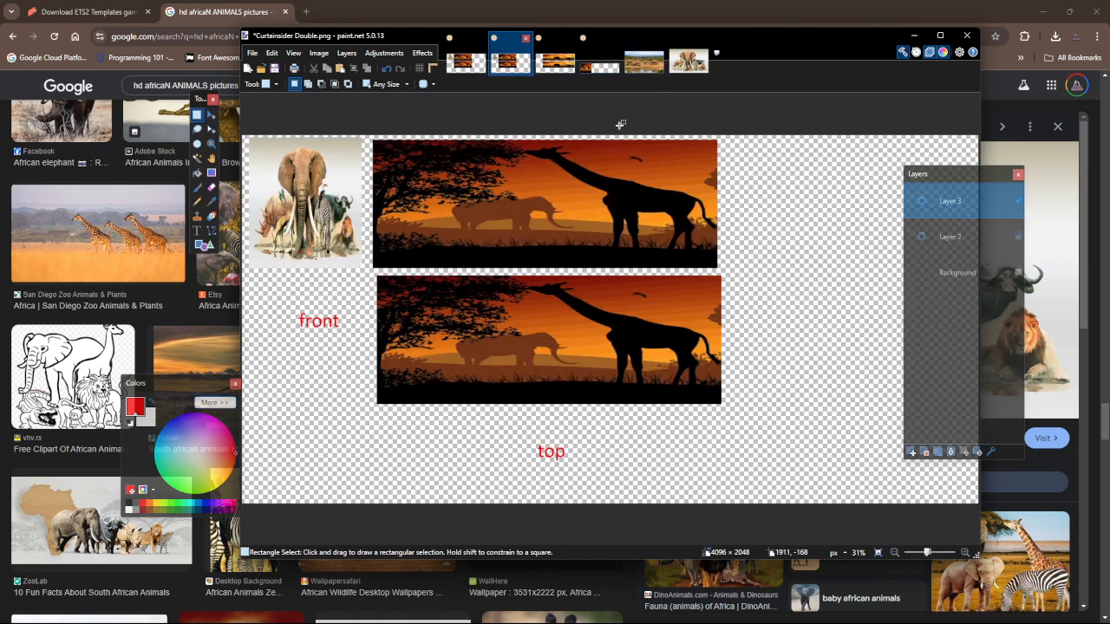
left_click(1019, 237)
left_click(466, 60)
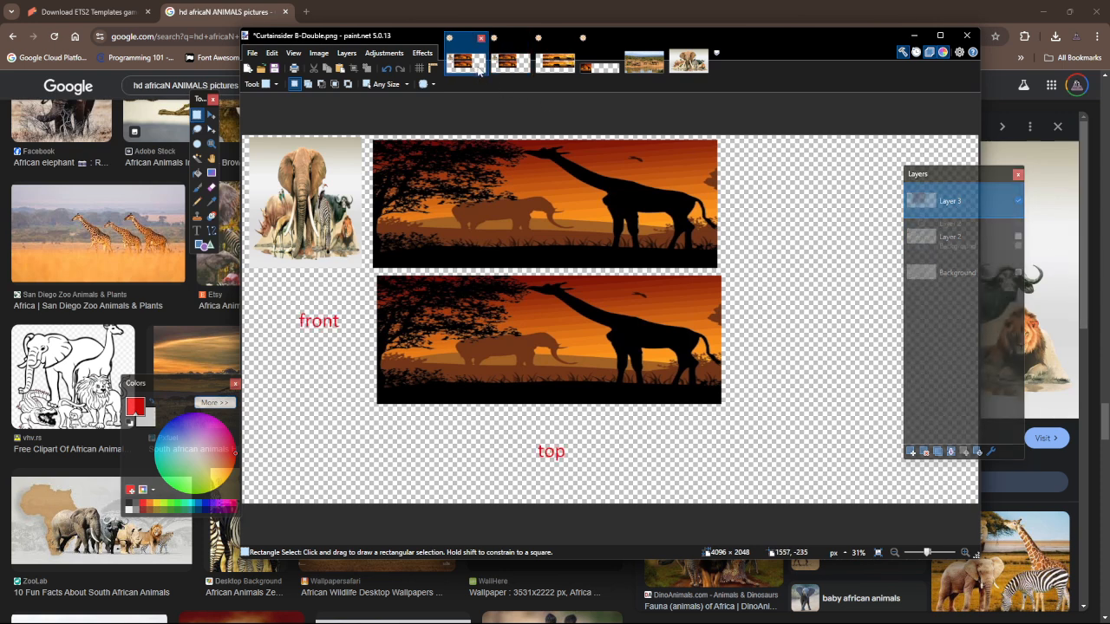
left_click(1019, 236)
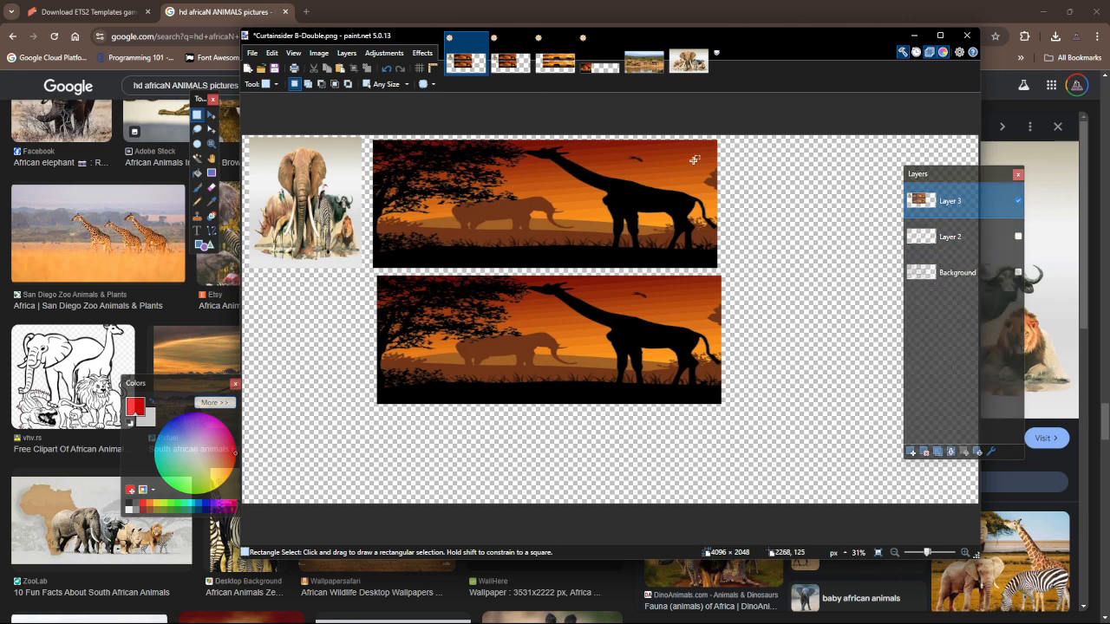
Step: Flatten the layers of Curtainsider B-Double and Curtainsider Double
left_click(323, 53)
left_click(331, 207)
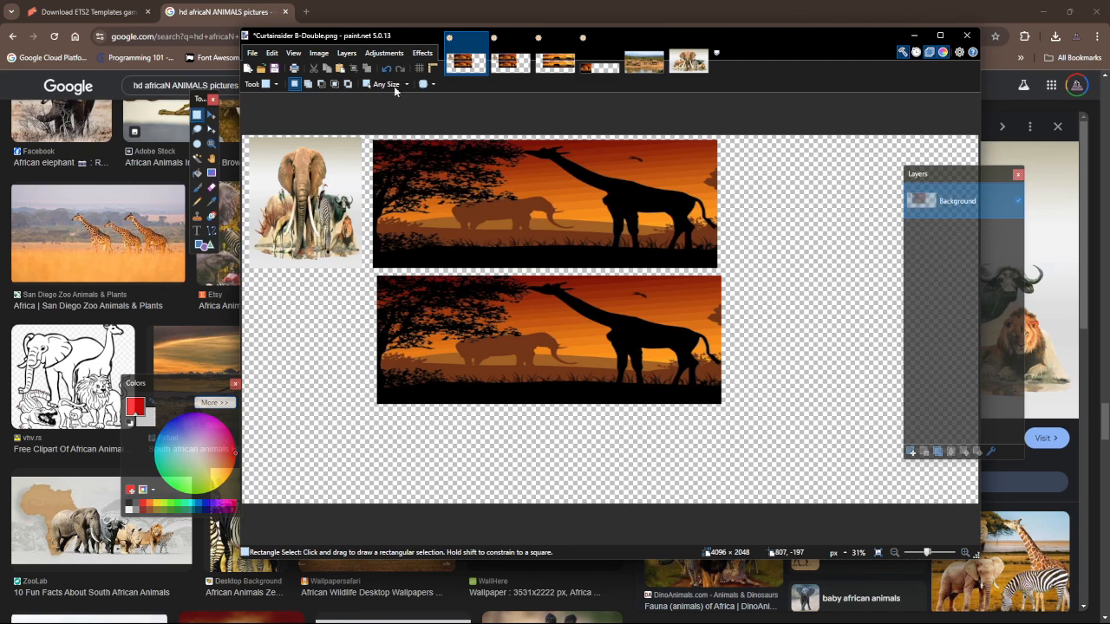
left_click(510, 60)
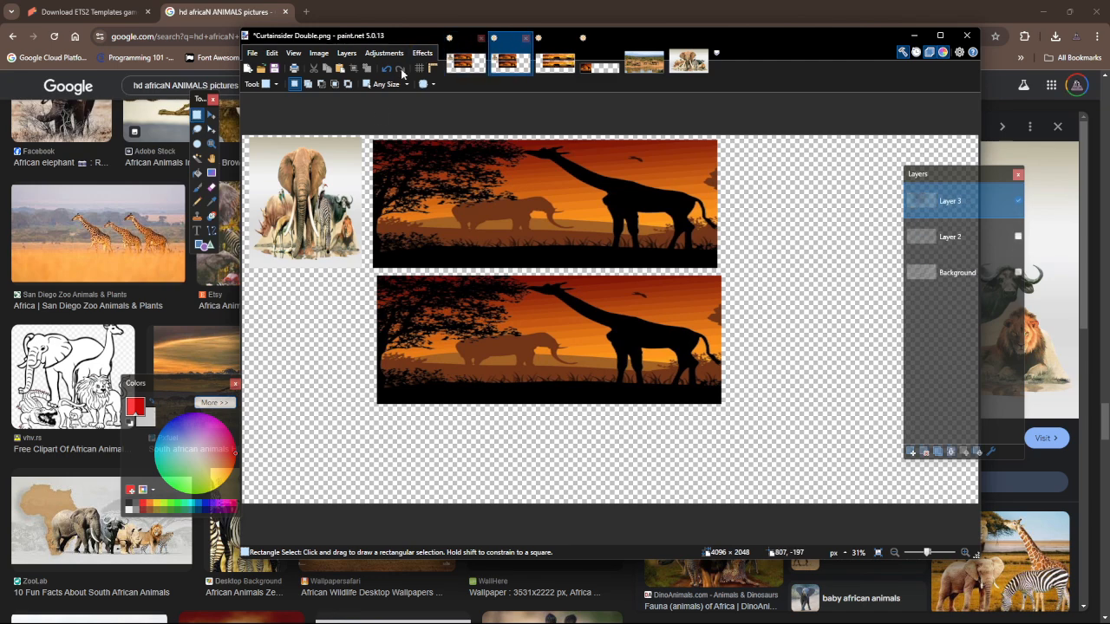
left_click(319, 53)
left_click(335, 207)
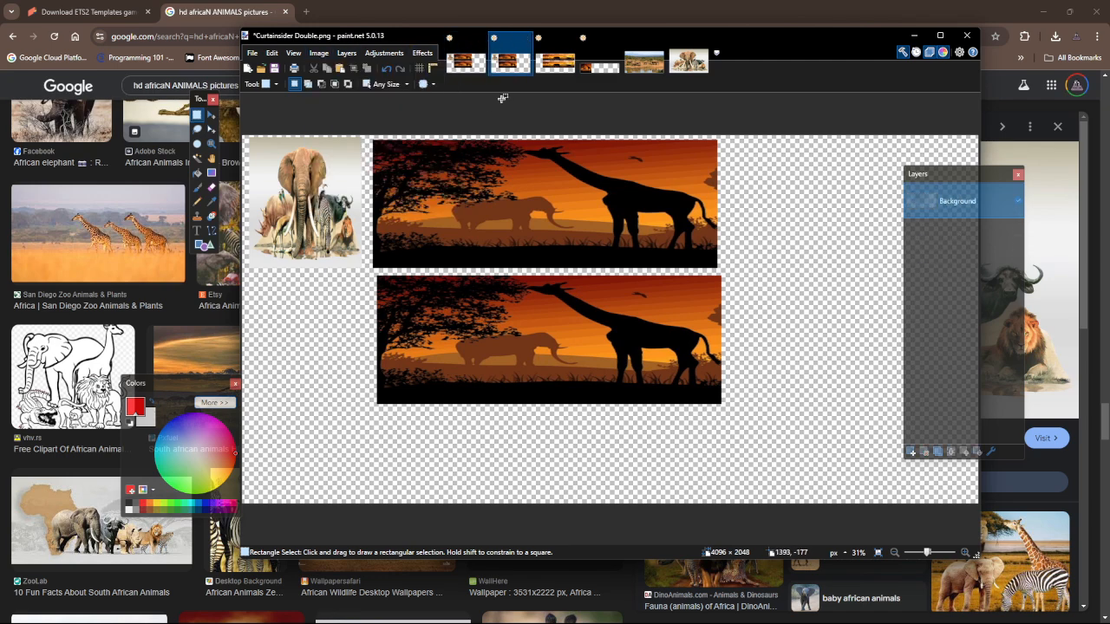
Step: Flatten the layers of Curtainsider Long
left_click(555, 61)
left_click(320, 56)
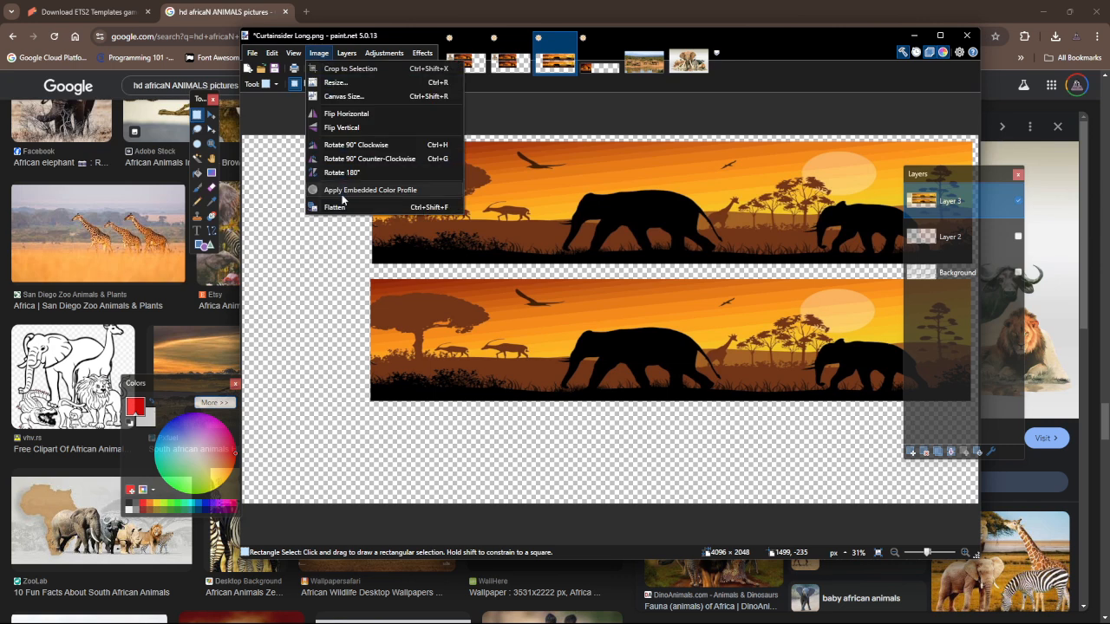
left_click(338, 207)
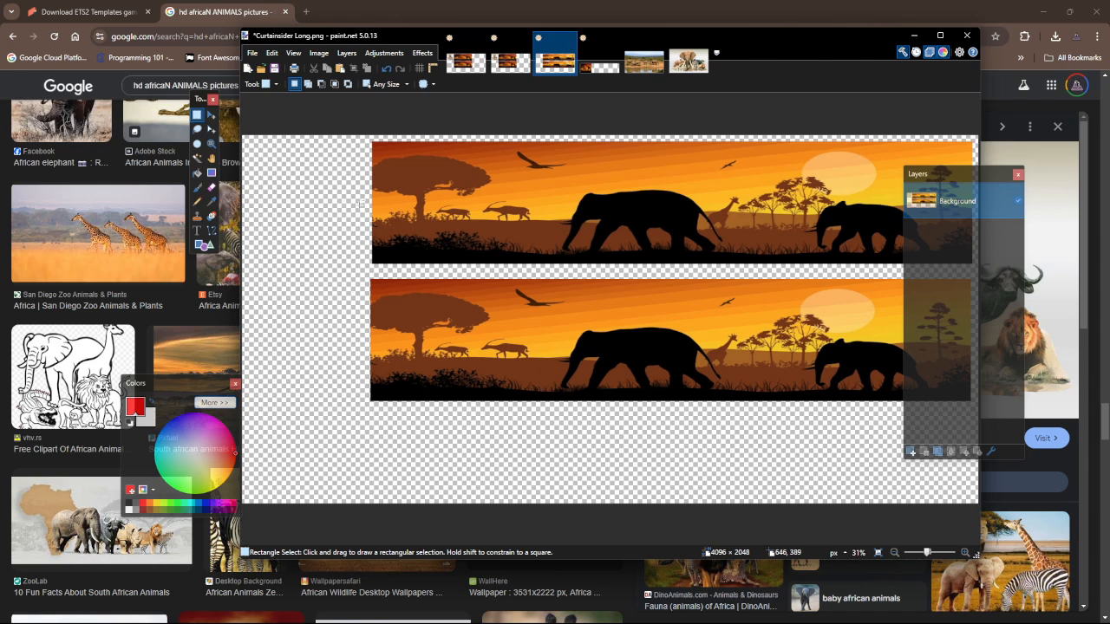
left_click(510, 63)
left_click(551, 68)
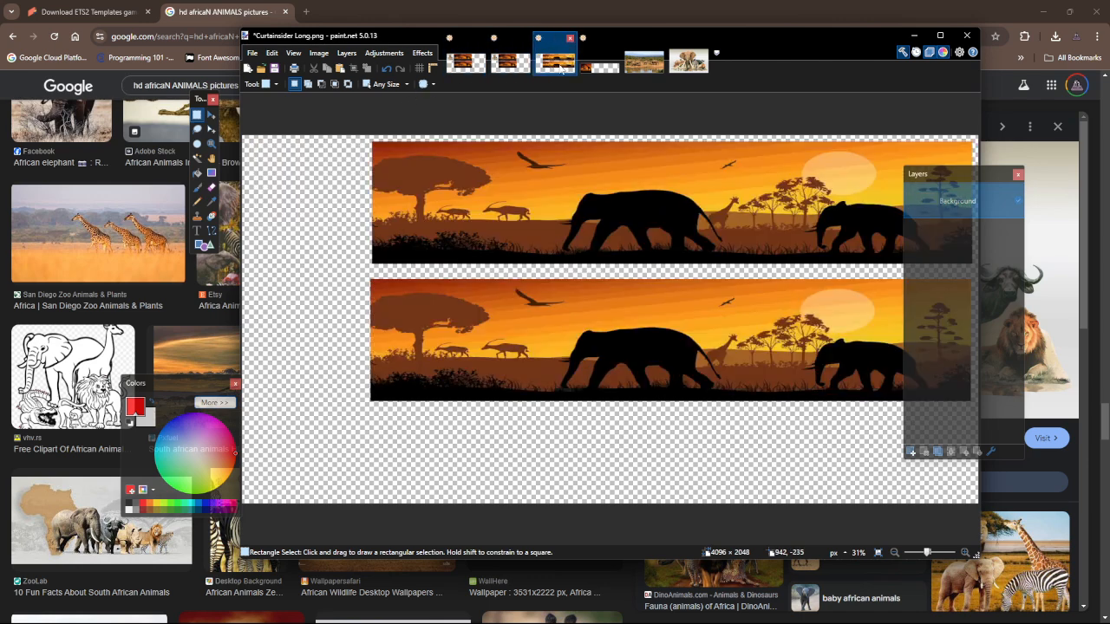
Step: Undo the cuts in the safari silhouette picture and close it without saving, along with the pexels-pixabay-59989 and African-fauna pictures
left_click(600, 62)
left_click(562, 231)
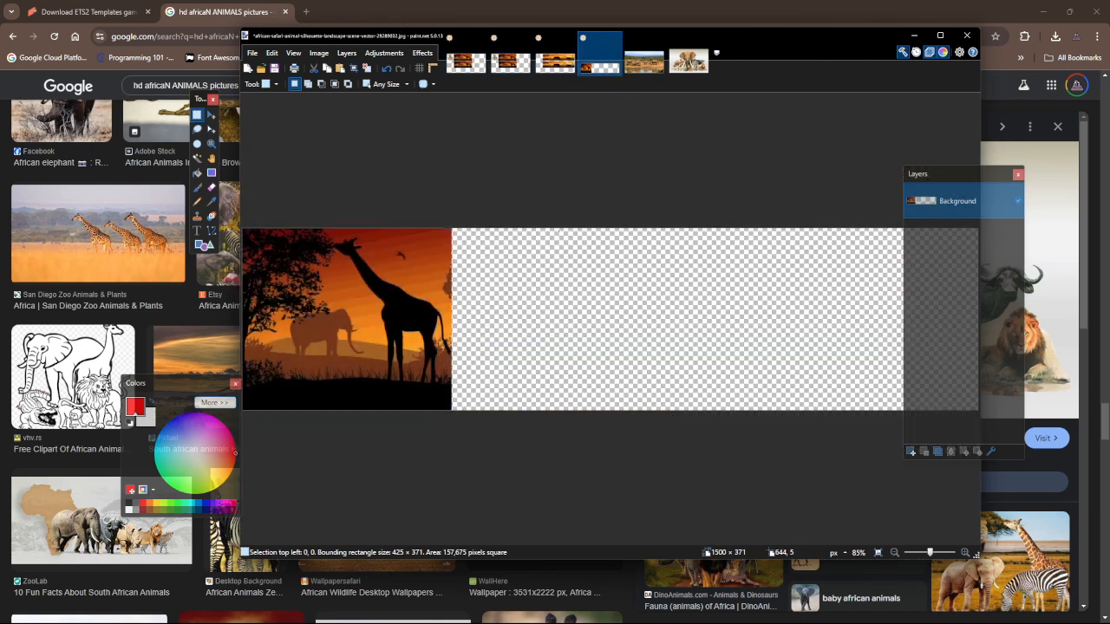
key("ctrl+z")
key("ctrl+z")
key("ctrl+z")
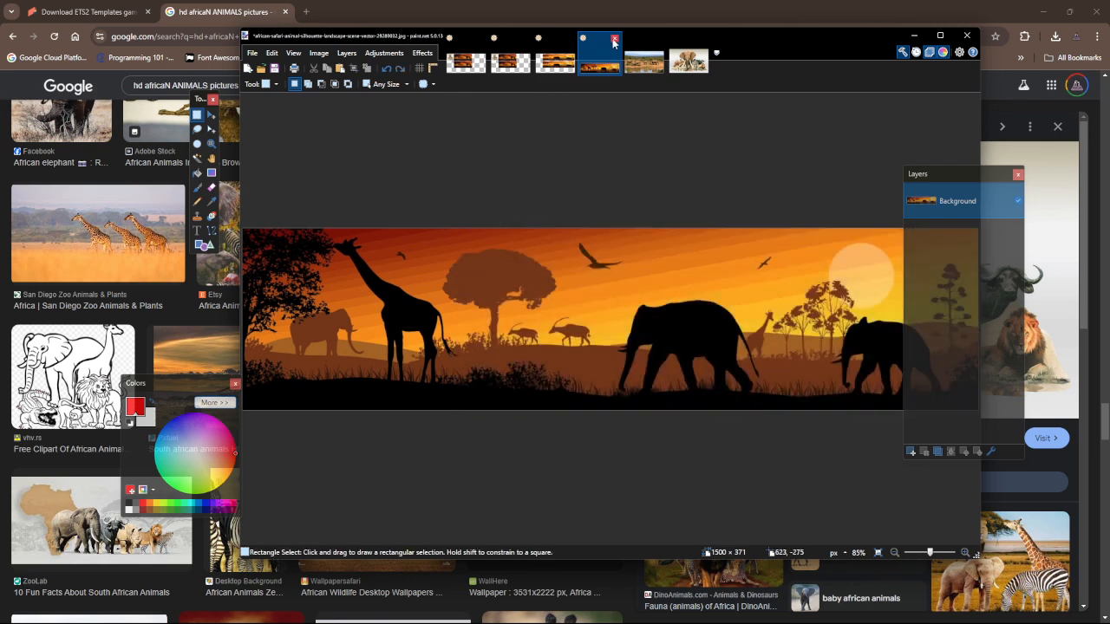
left_click(615, 38)
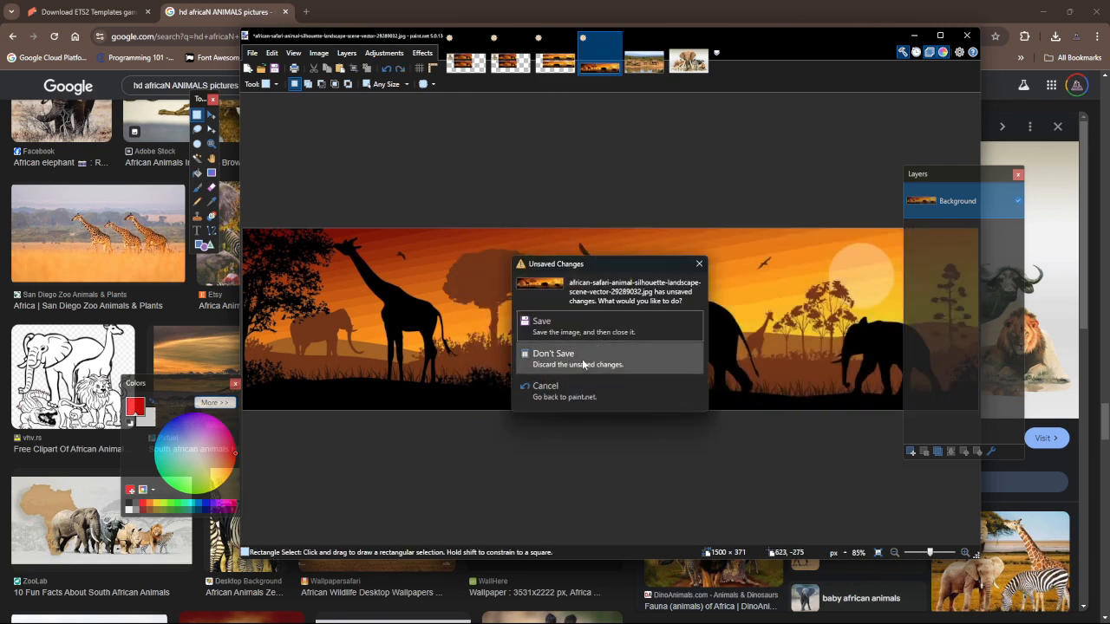
left_click(582, 359)
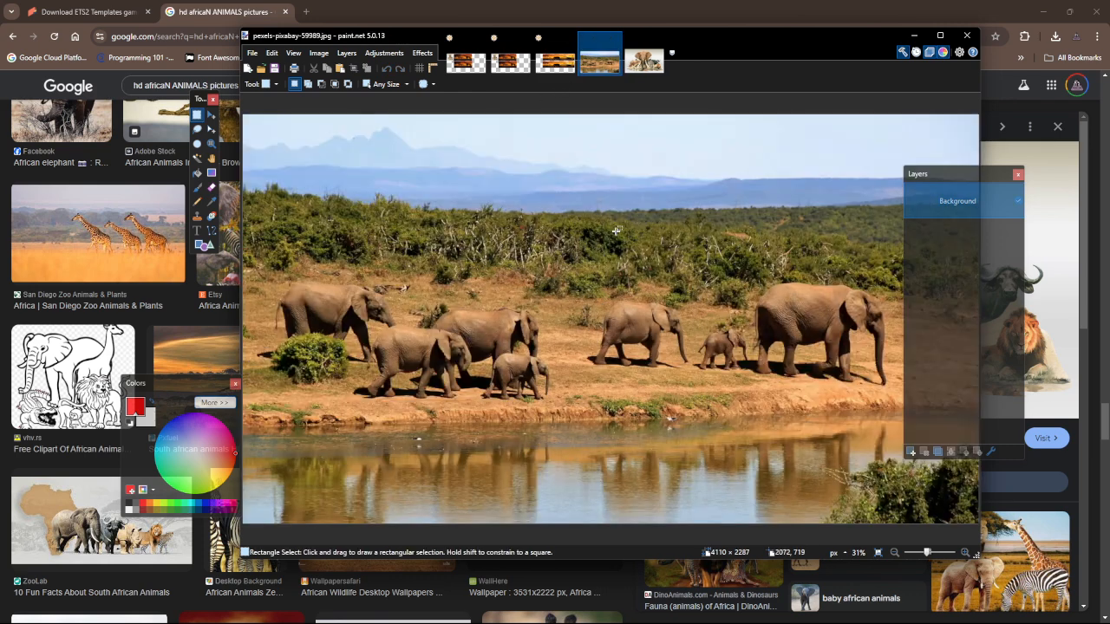
left_click(614, 39)
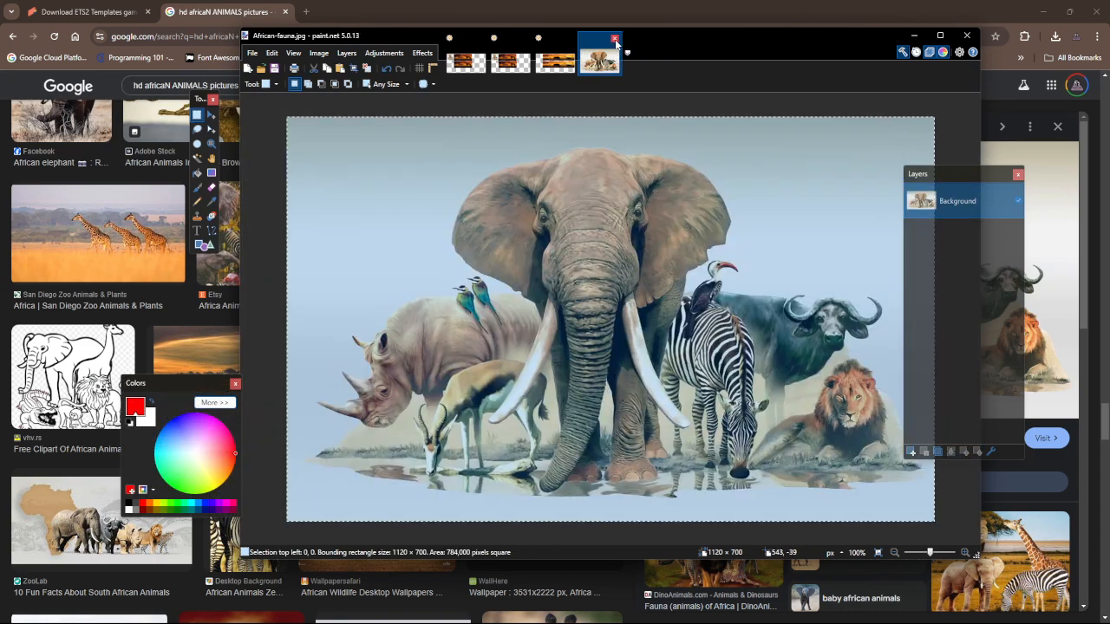
left_click(615, 39)
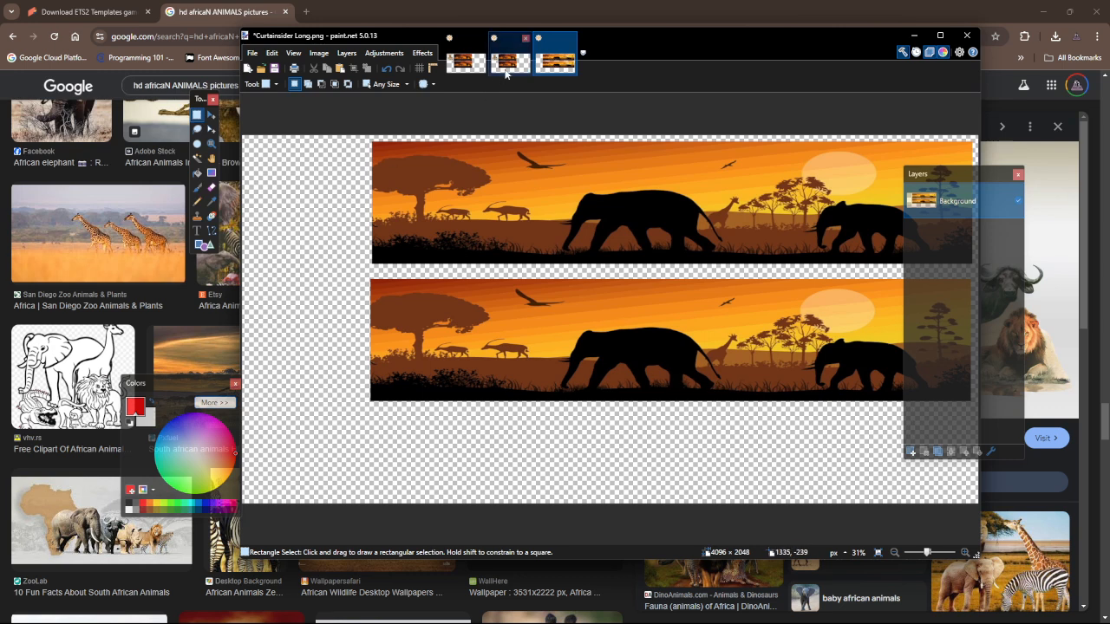
Step: Undo the flattening of Curtainsider Long, show its Background wireframe layer and make Layer 3 active
key("ctrl+z")
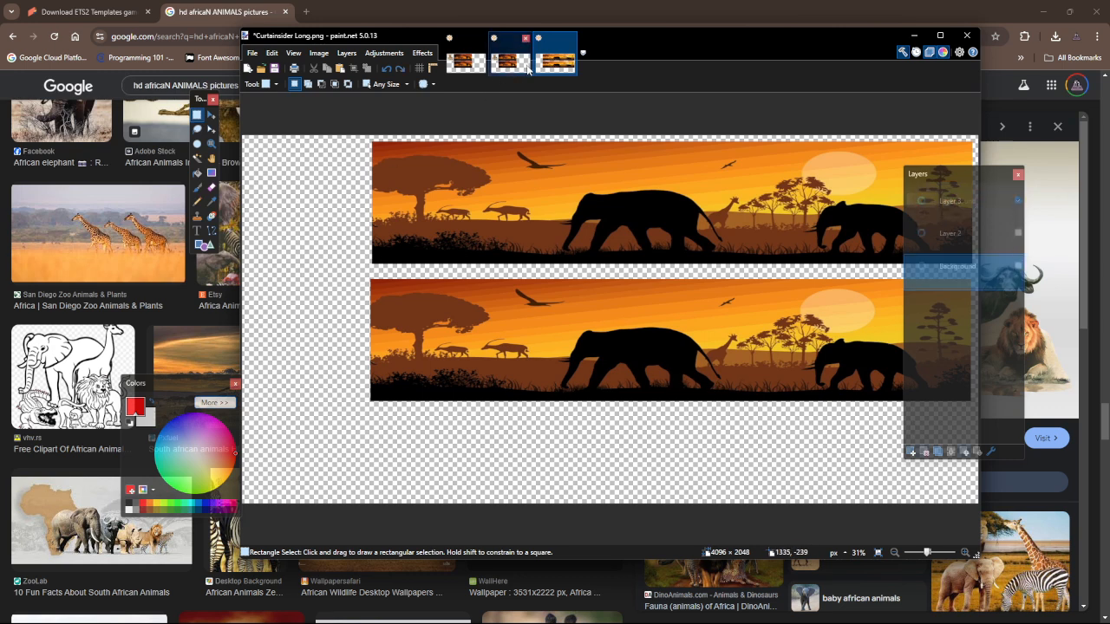
left_click(1019, 273)
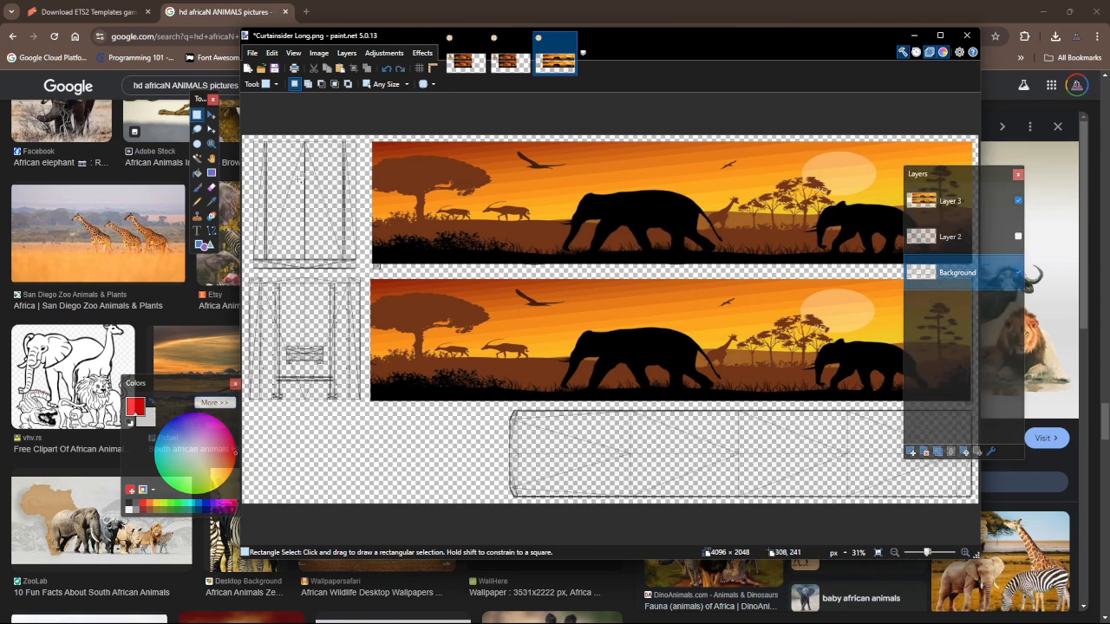
left_click(951, 200)
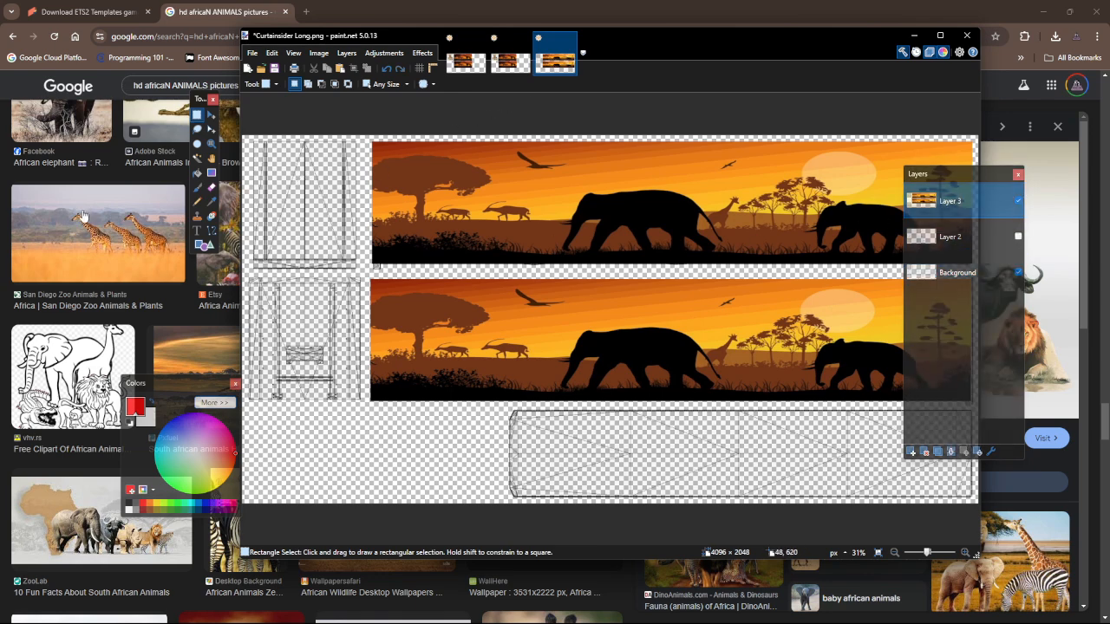
key("ctrl+v")
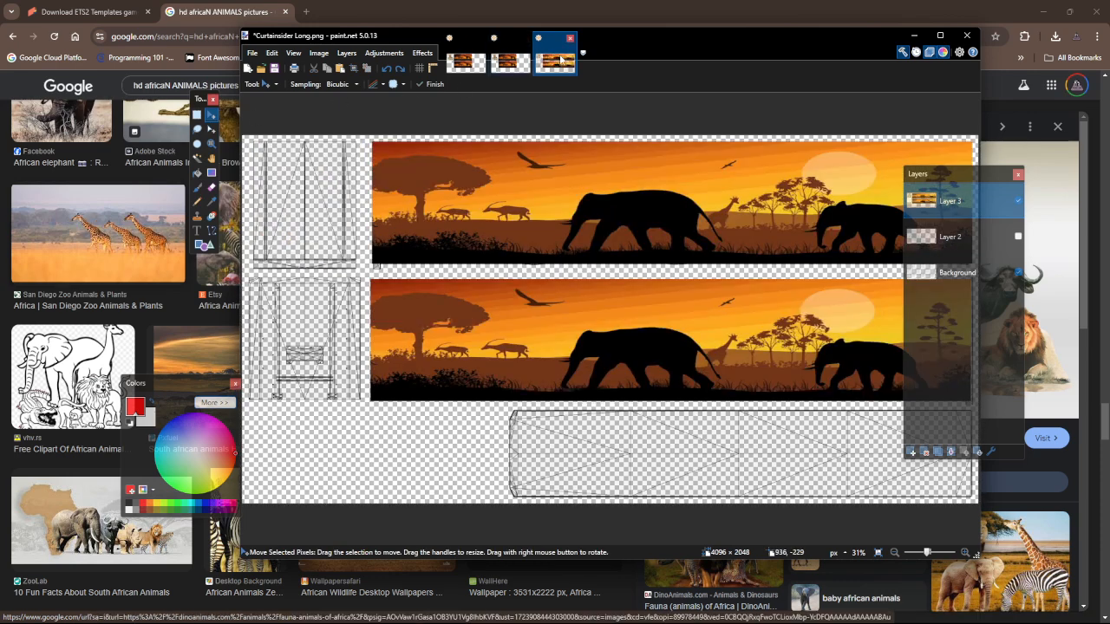
Step: Open the African-fauna image from Downloads again
left_click(253, 53)
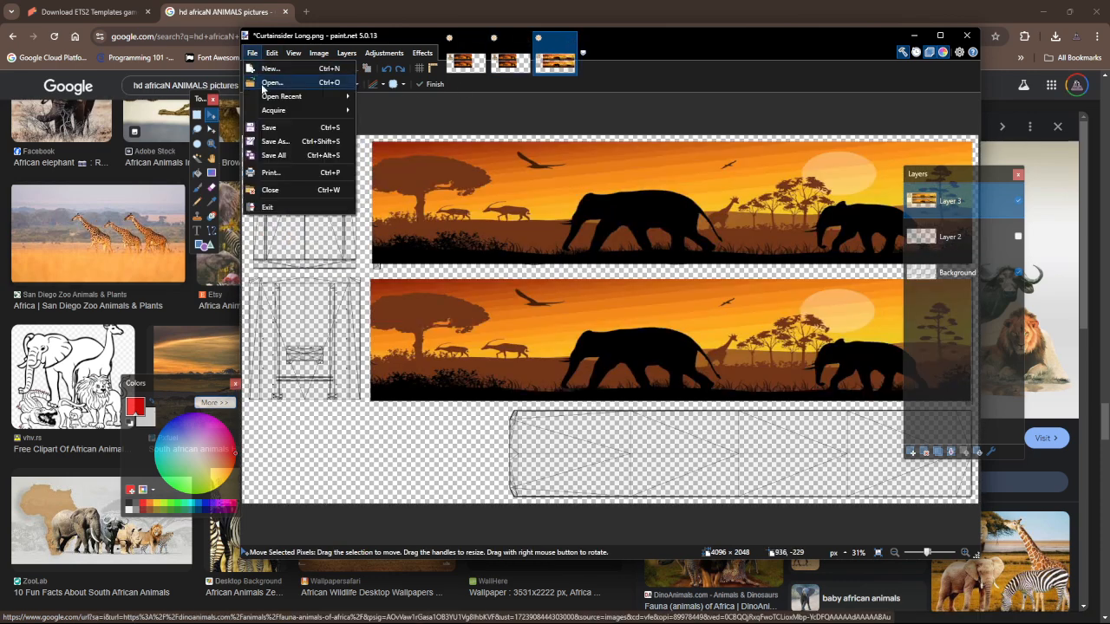
left_click(271, 83)
left_click(365, 137)
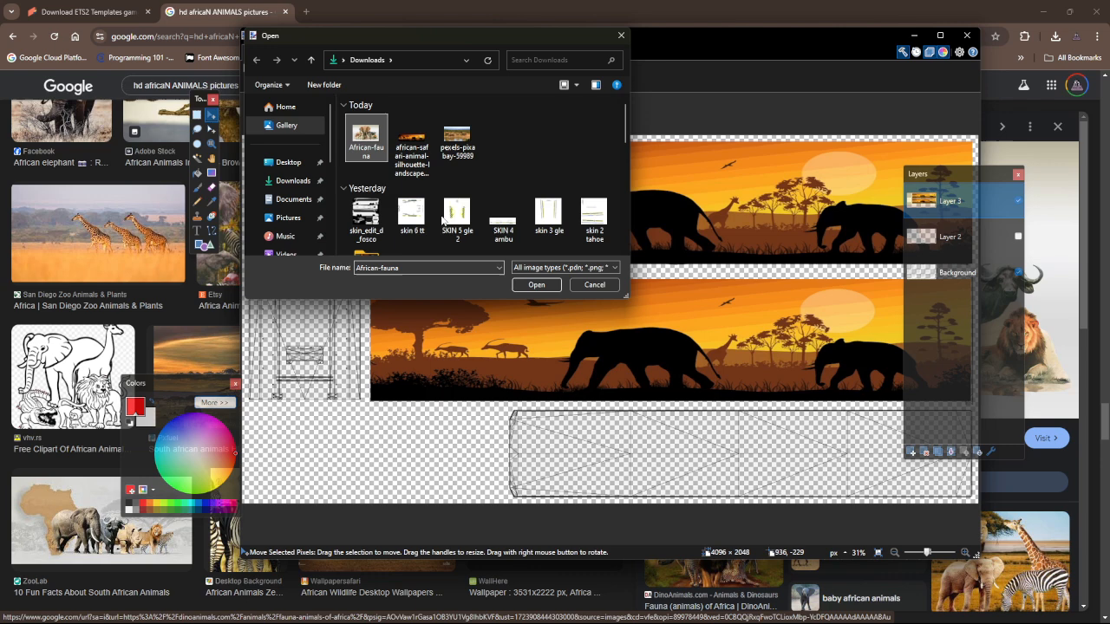
left_click(536, 285)
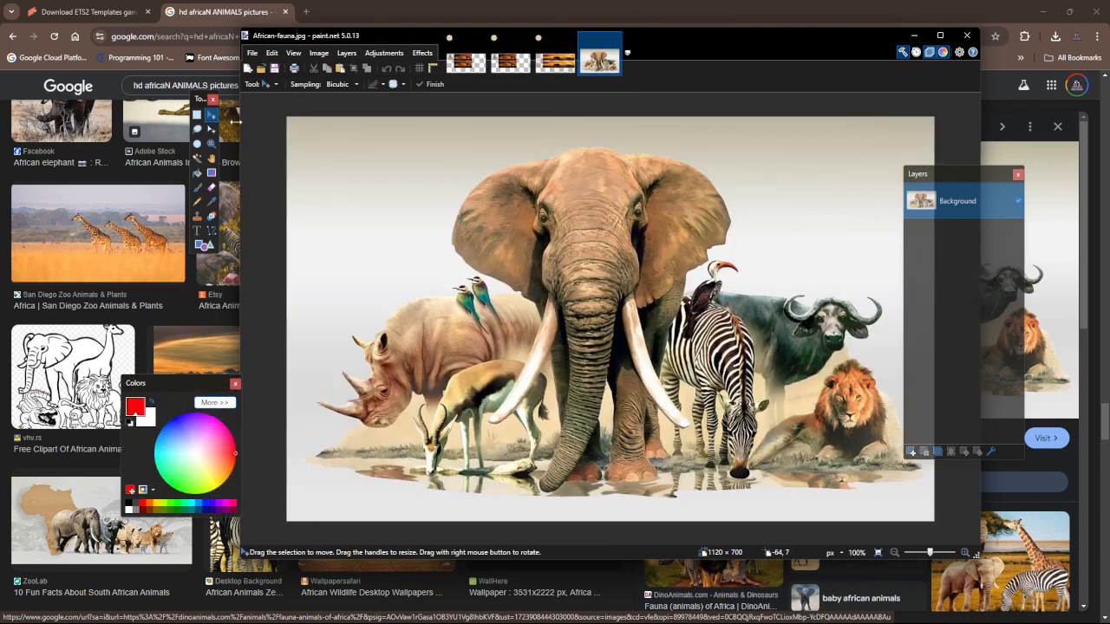
Step: Copy the entire African-fauna picture and paste it onto Layer 3 of Curtainsider Long
left_click(199, 115)
key("ctrl+a")
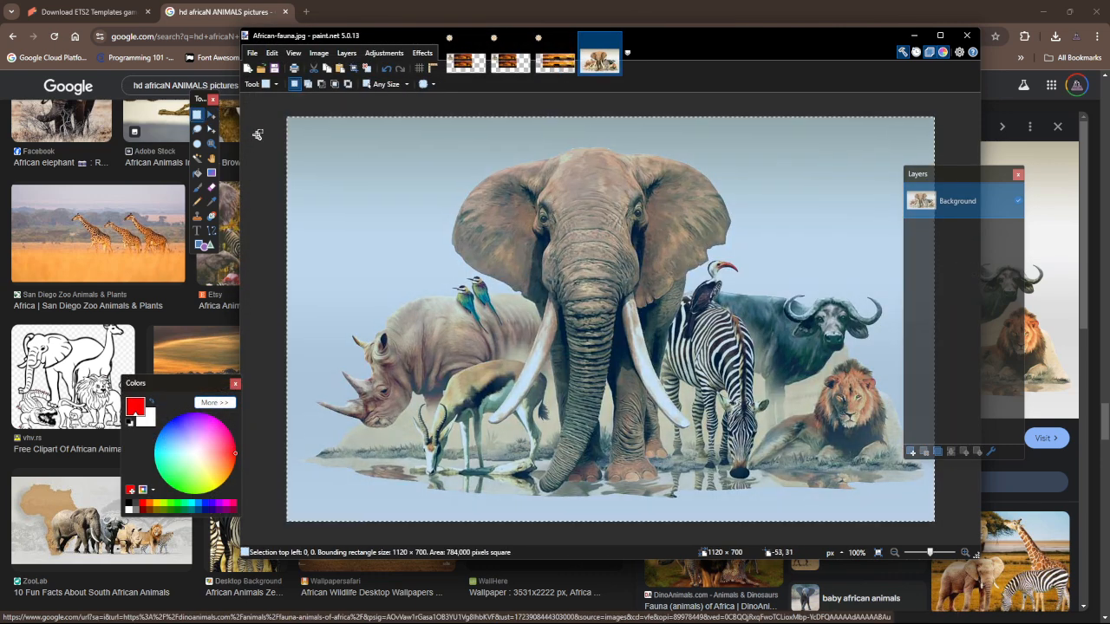
left_click(555, 61)
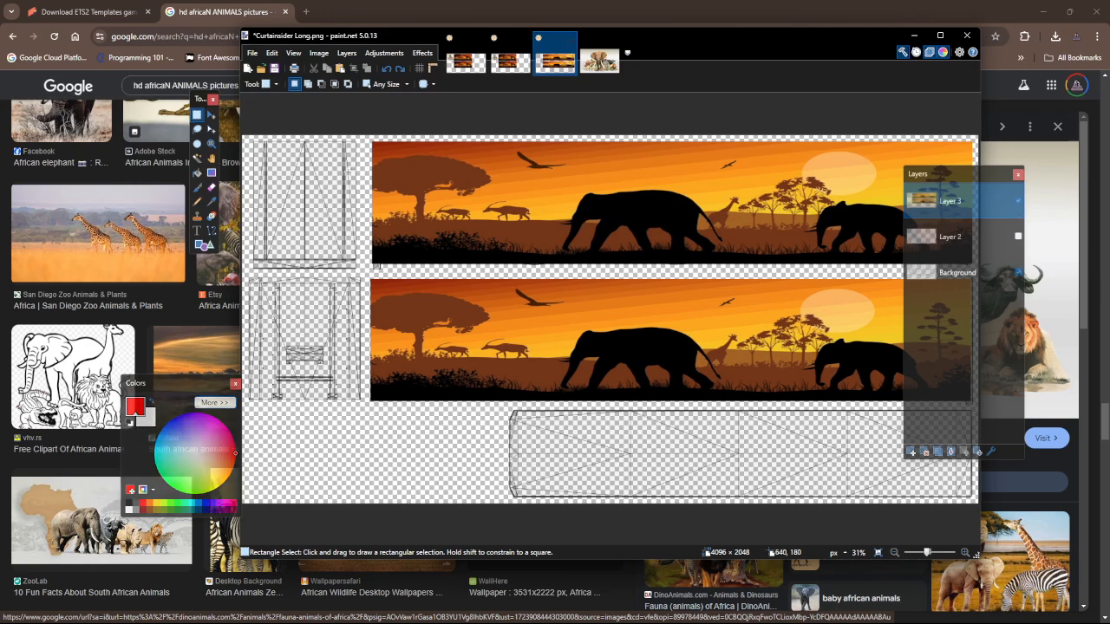
key("ctrl+v")
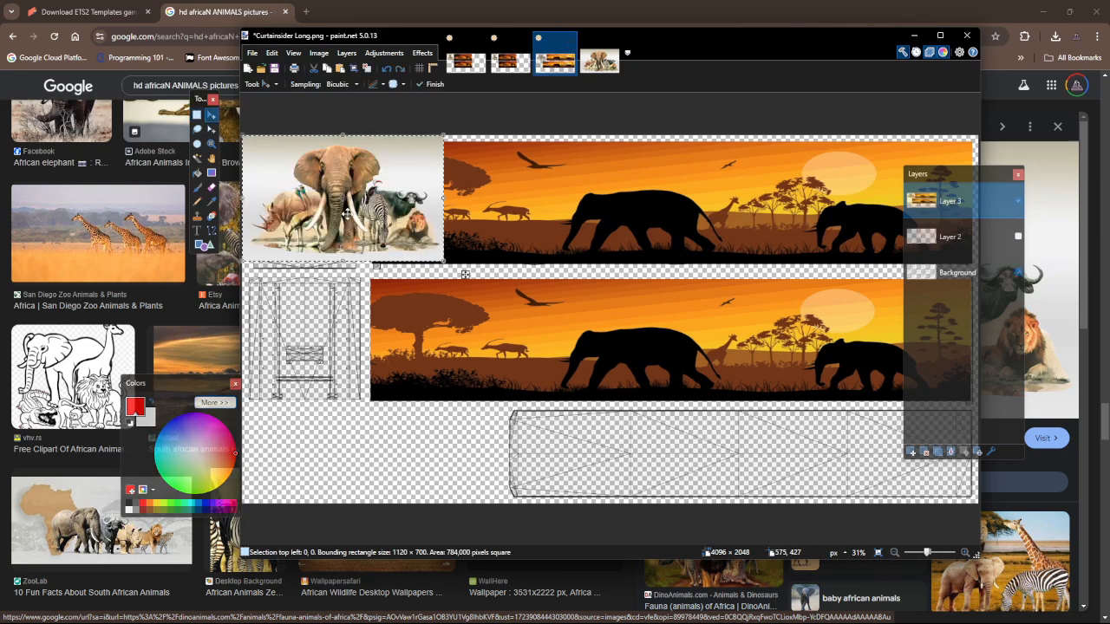
Step: Fit the pasted animal picture over the Long template's back at about 64, 32 px, sized about 573 × 710 px
left_click_drag(444, 136, 344, 168)
left_click_drag(311, 262, 310, 270)
left_click_drag(363, 204, 356, 204)
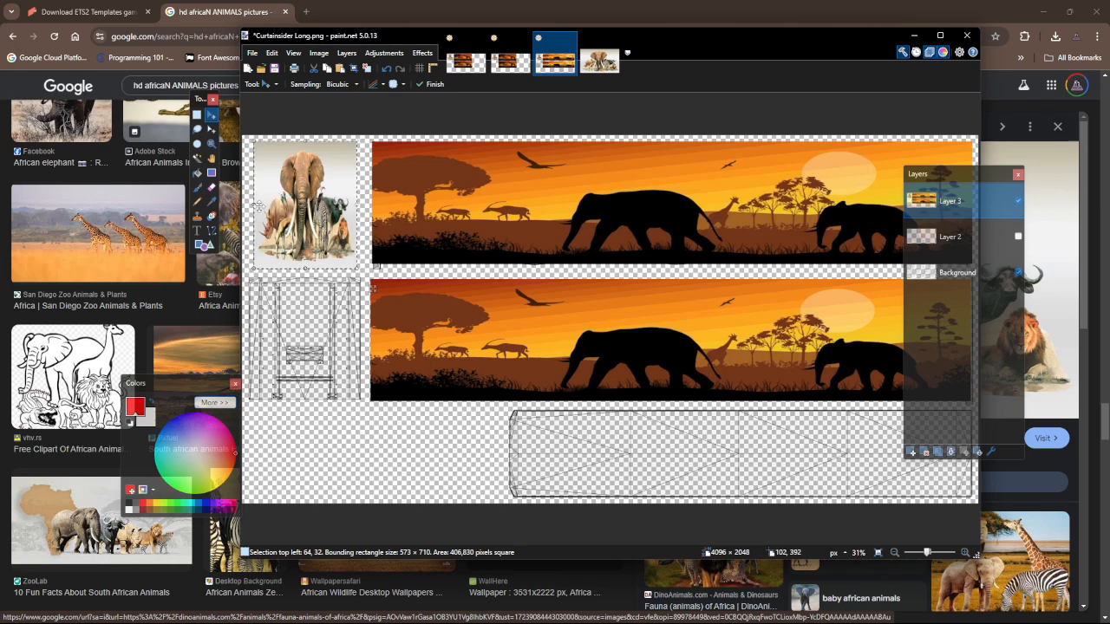
Step: Enlarge the pasted animal picture to about 582 × 723 px at about 55, 19 px and finish the placement with Rectangle Select
left_click_drag(253, 205, 252, 205)
left_click_drag(297, 148, 297, 144)
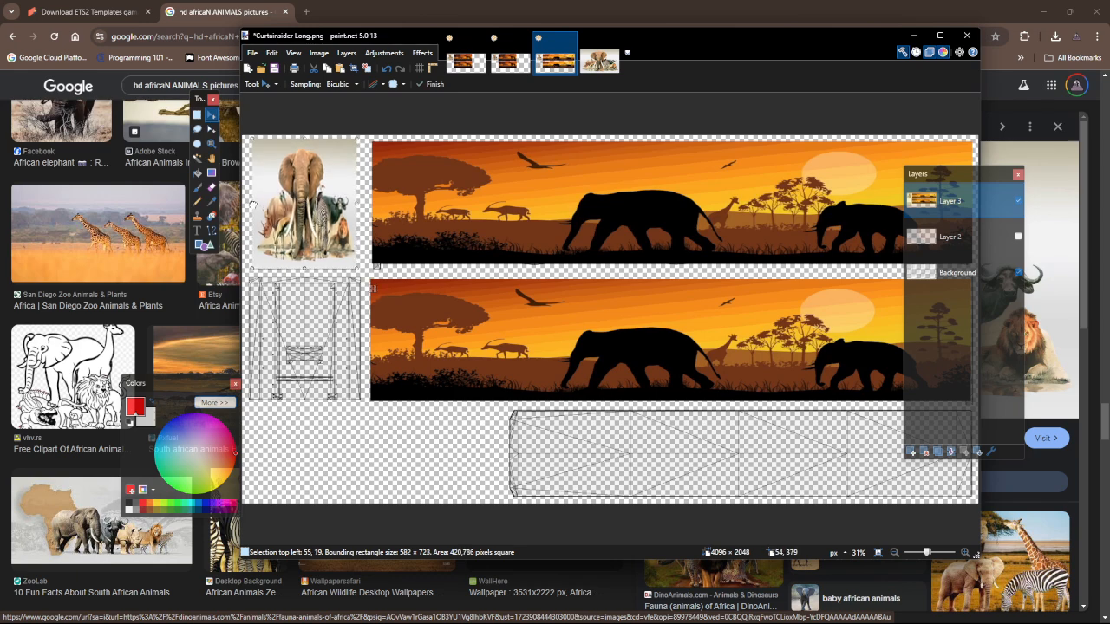
left_click_drag(253, 203, 251, 203)
left_click(198, 116)
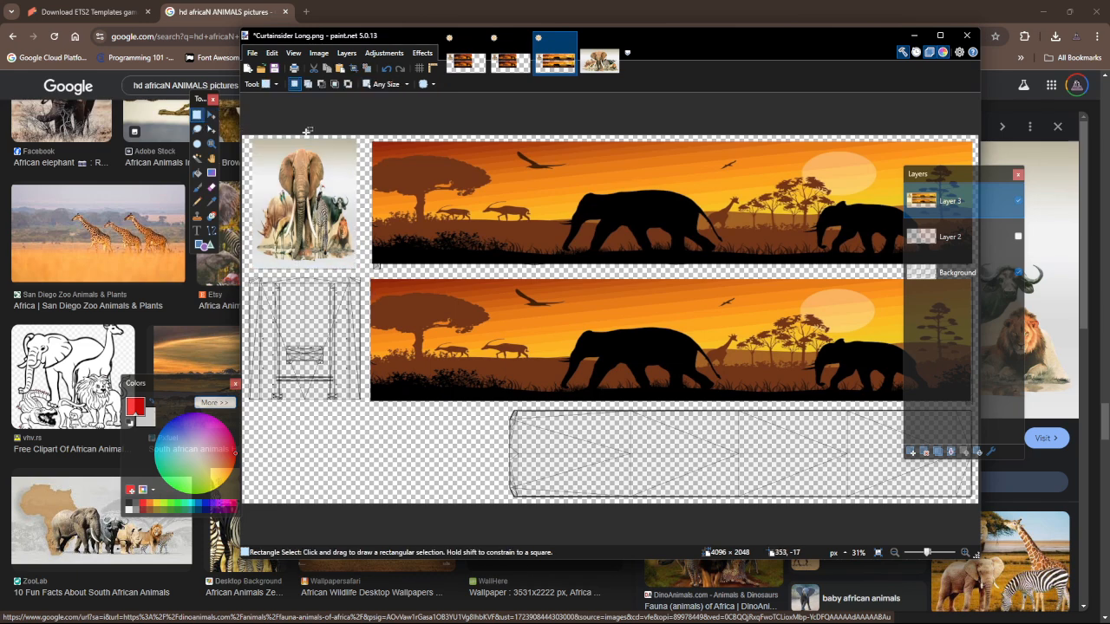
Step: Hide the Background wireframe layer of Curtainsider Long and flatten the image
left_click(1019, 273)
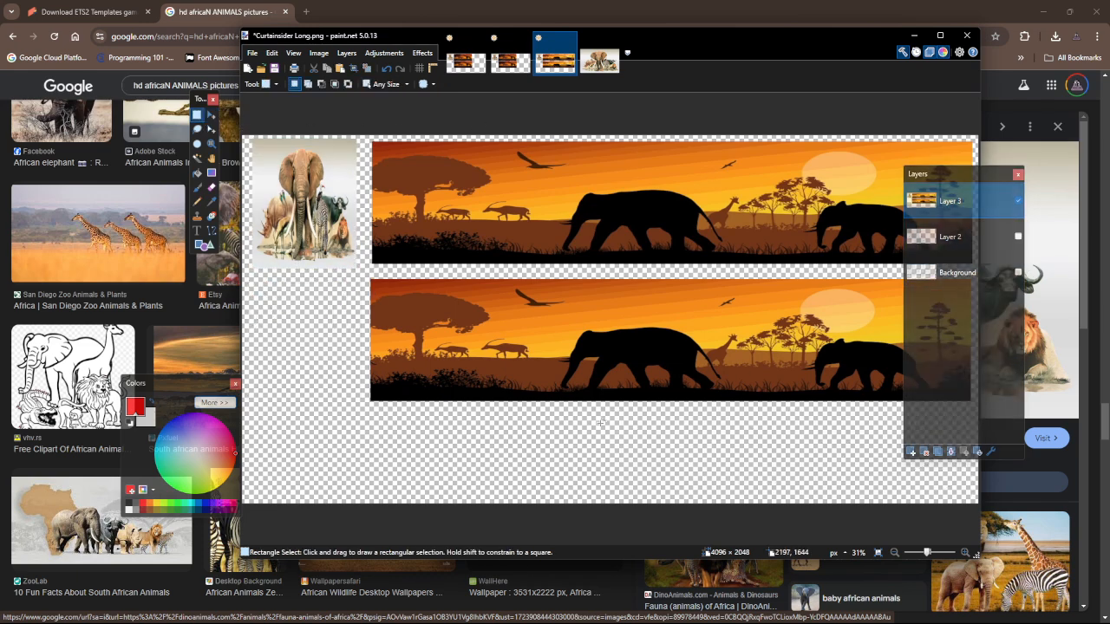
left_click(318, 53)
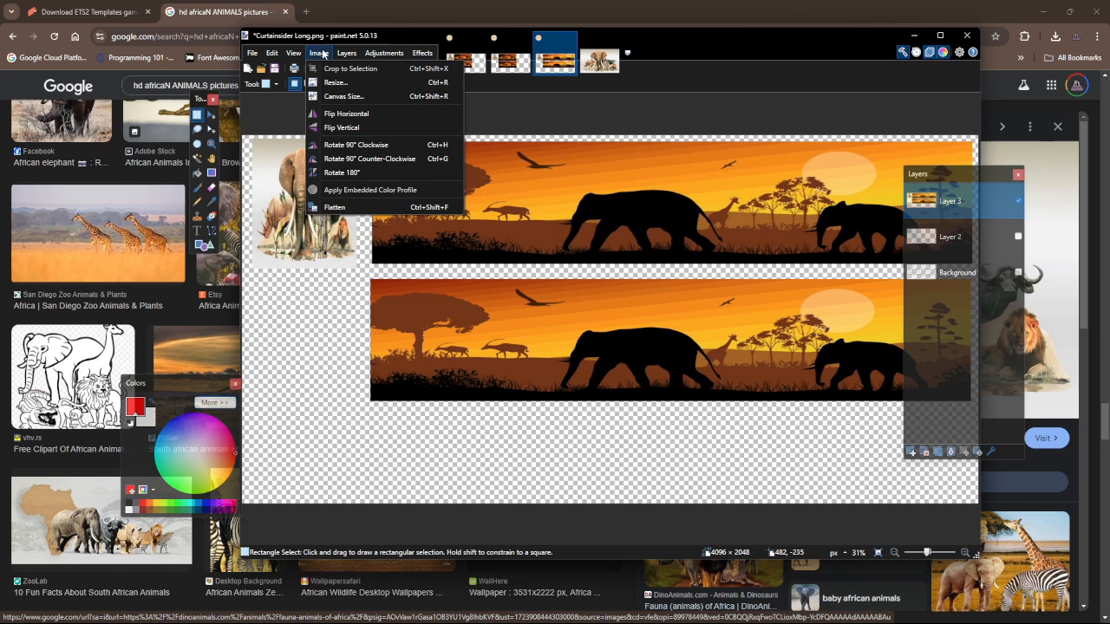
left_click(351, 207)
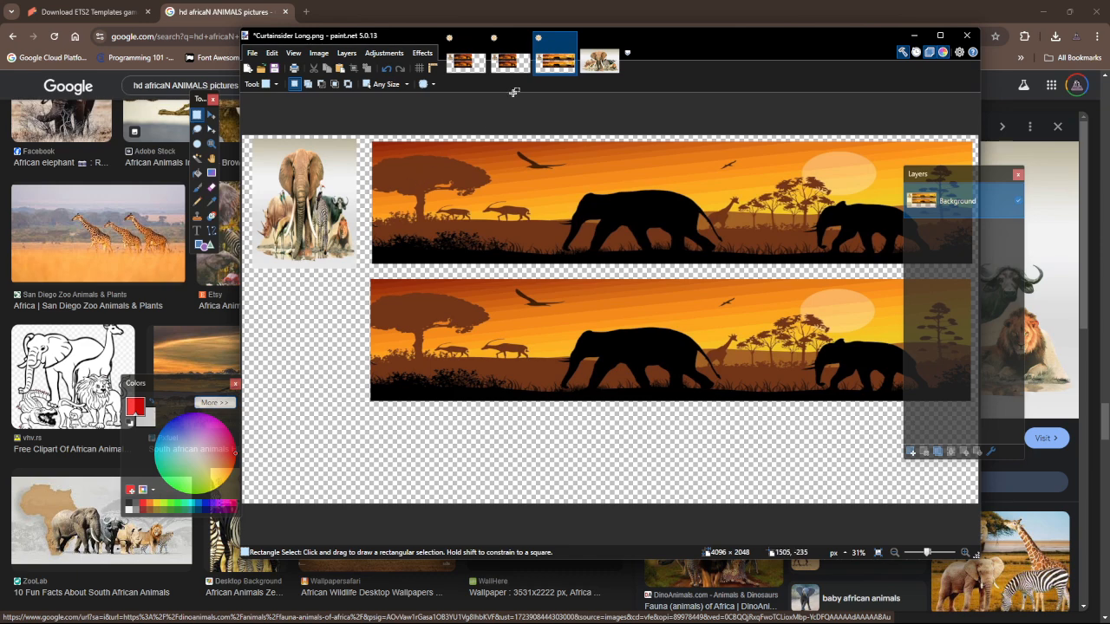
Step: Add a new empty layer to each of Curtainsider B-Double, Curtainsider Double and Curtainsider Long
left_click(465, 61)
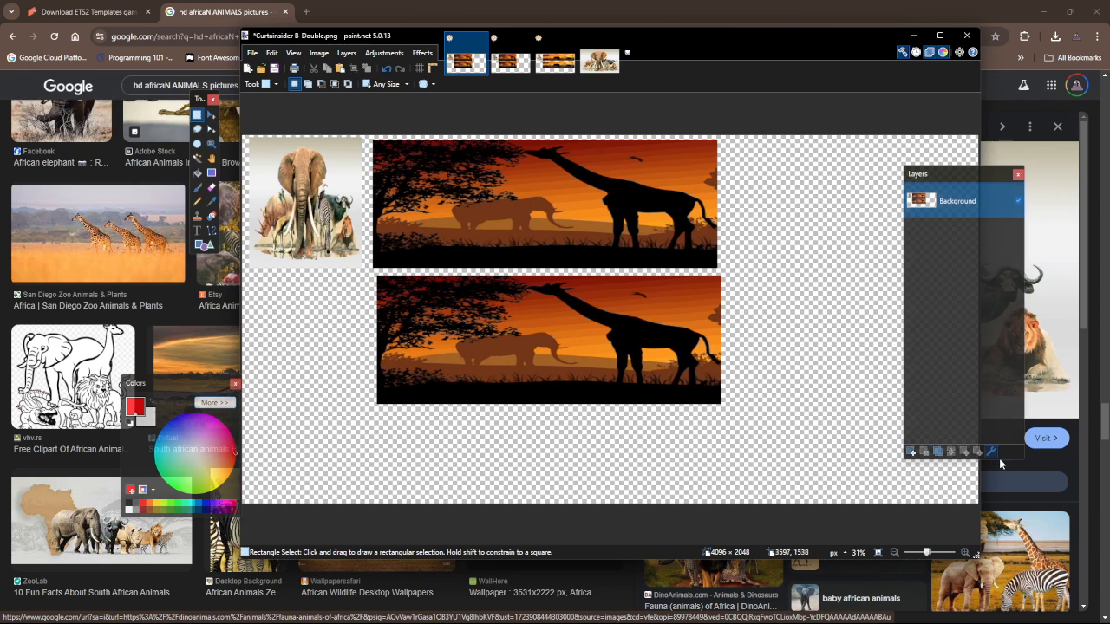
left_click(913, 453)
left_click(510, 61)
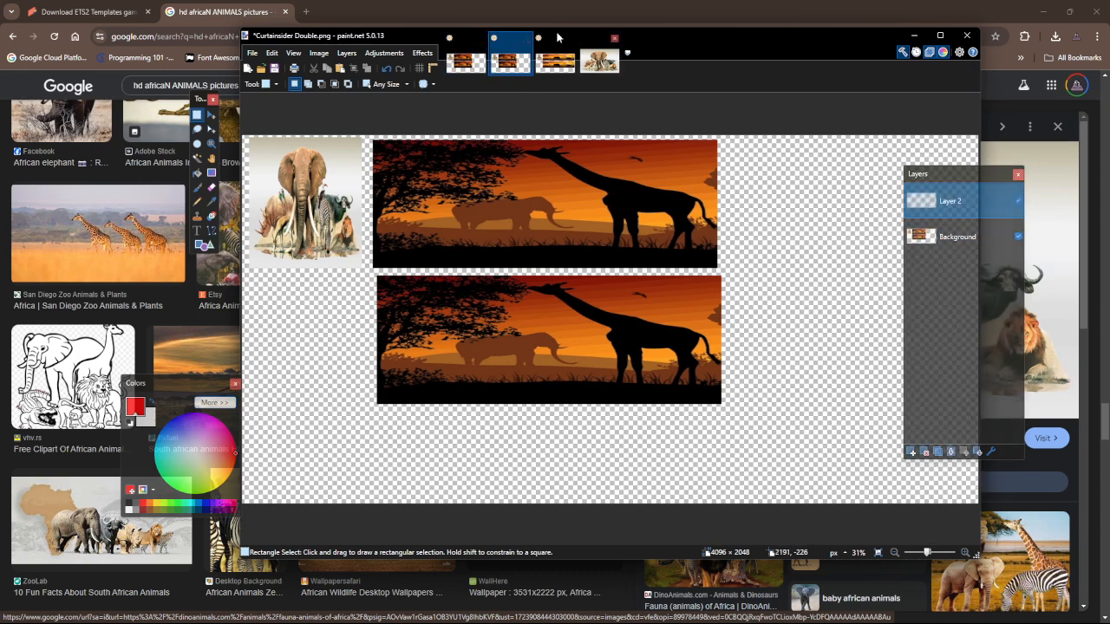
key("ctrl+Tab")
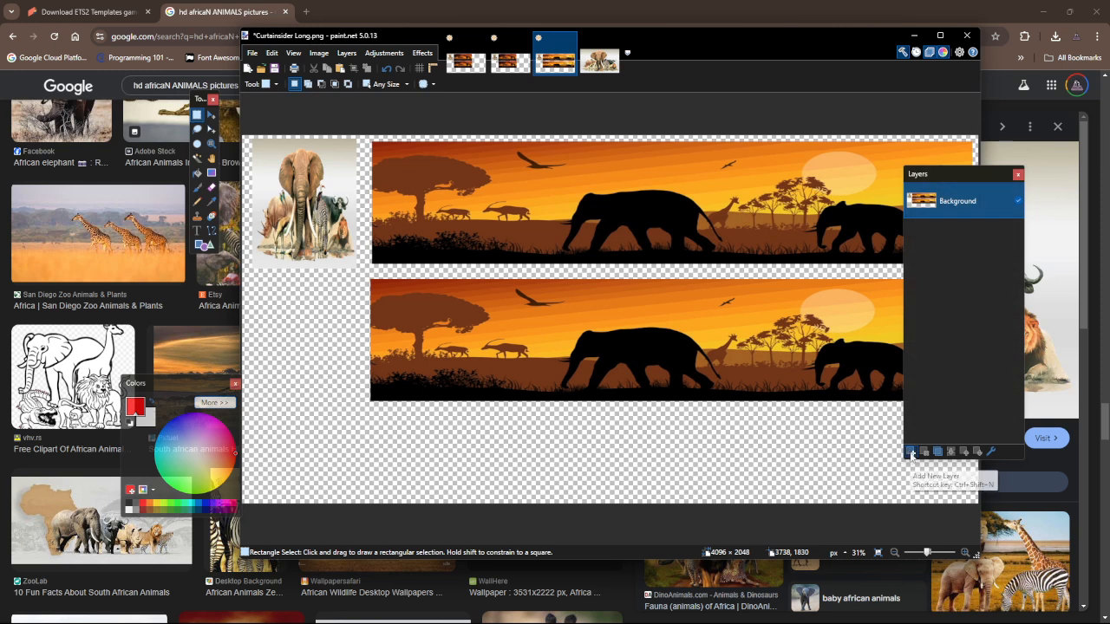
left_click(913, 452)
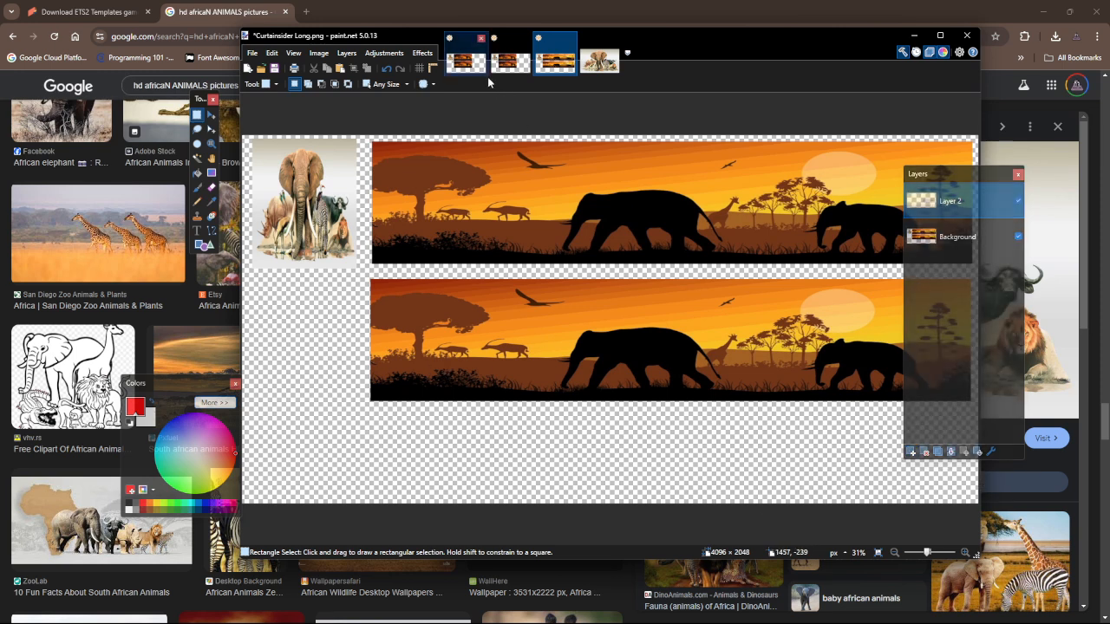
Step: Move Layer 2 beneath the Background artwork layer in Curtainsider Long, Double and B-Double
left_click_drag(949, 246, 959, 217)
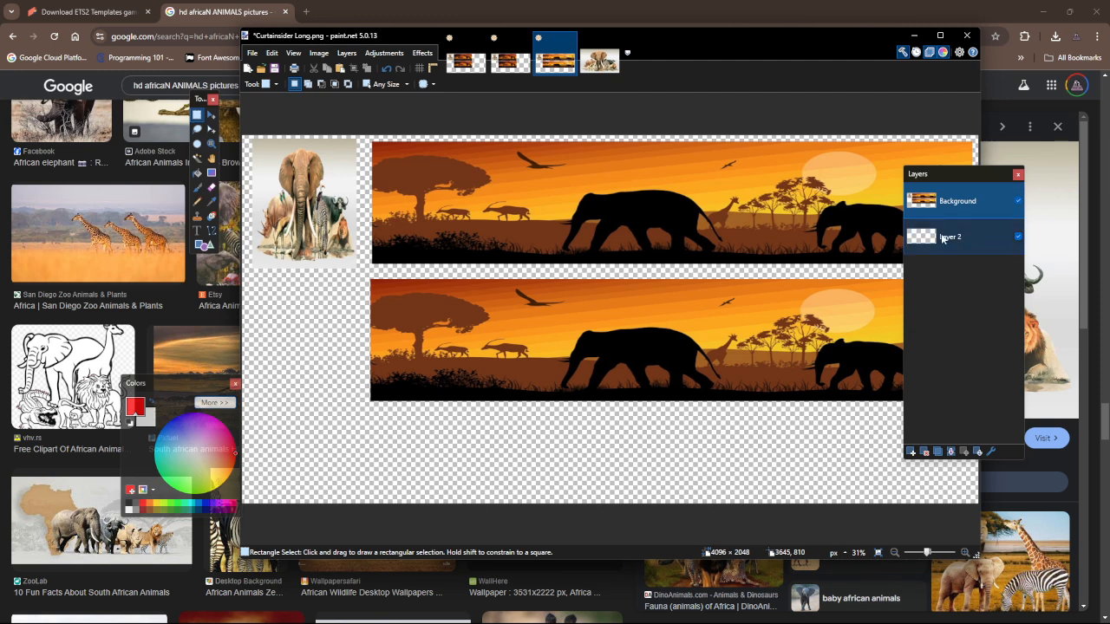
key("ctrl+shift+Tab")
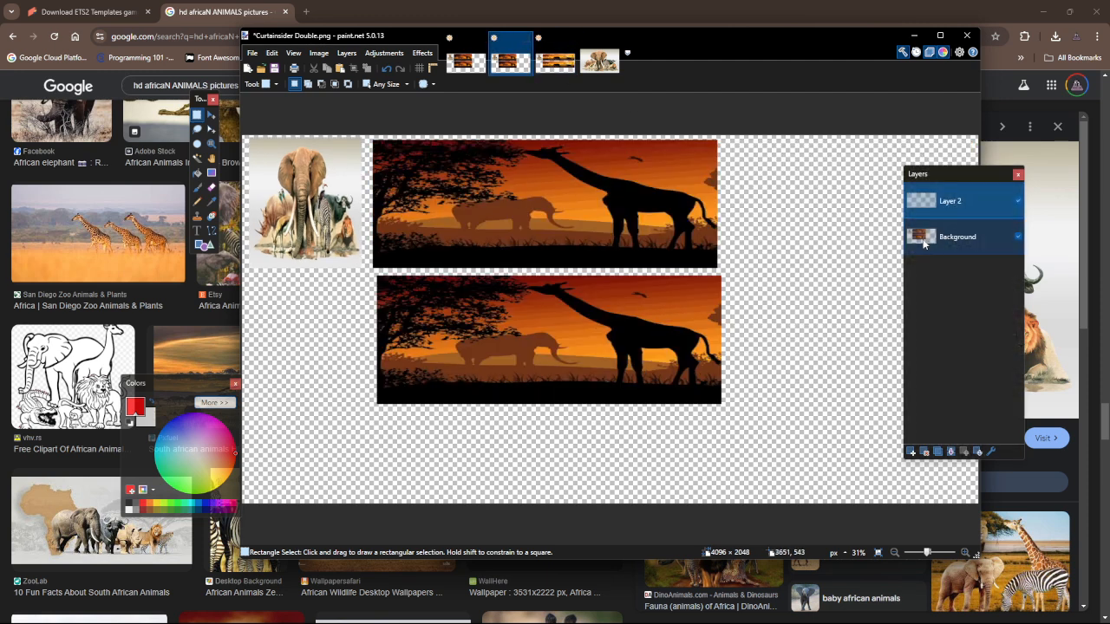
key("ctrl+shift+Tab")
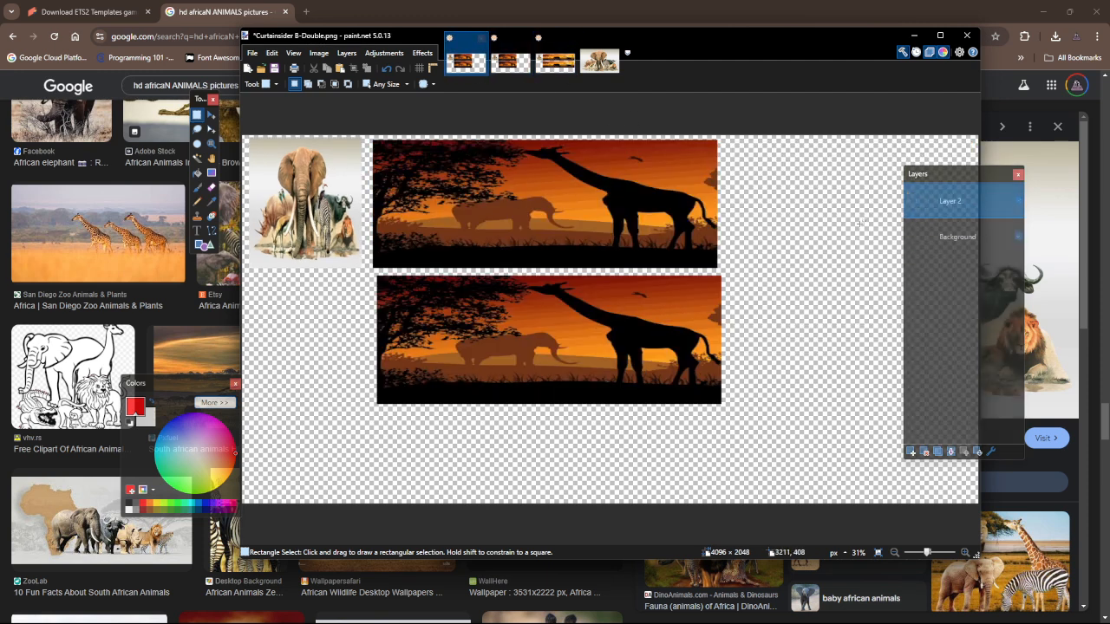
left_click_drag(953, 243, 956, 204)
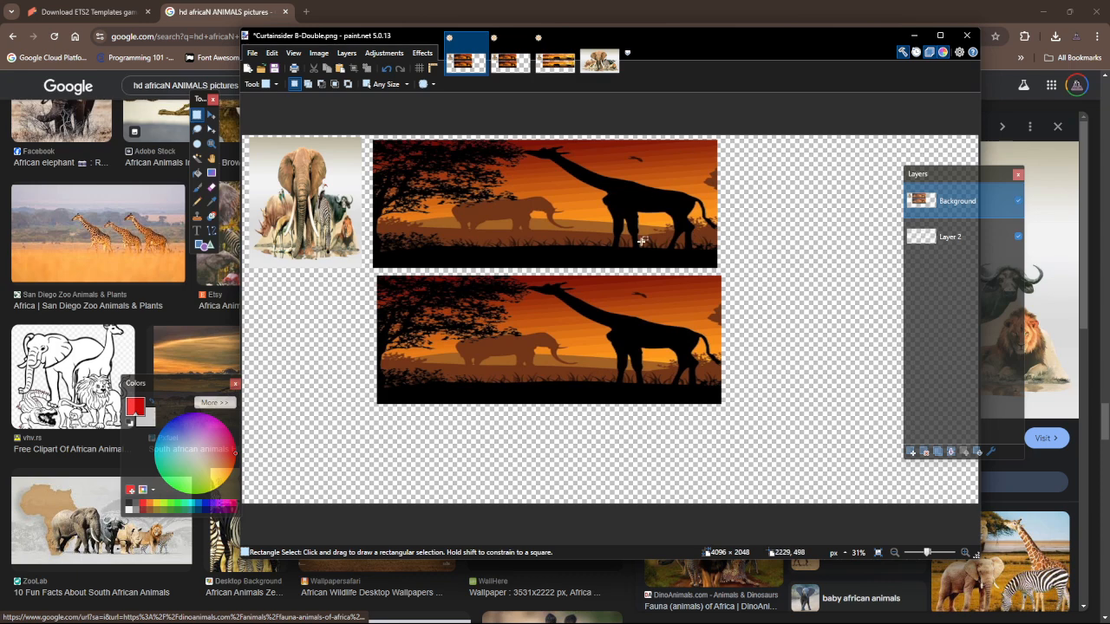
Step: Fill Layer 2 of Curtainsider B-Double with solid dark green using the Paint Bucket
left_click(198, 174)
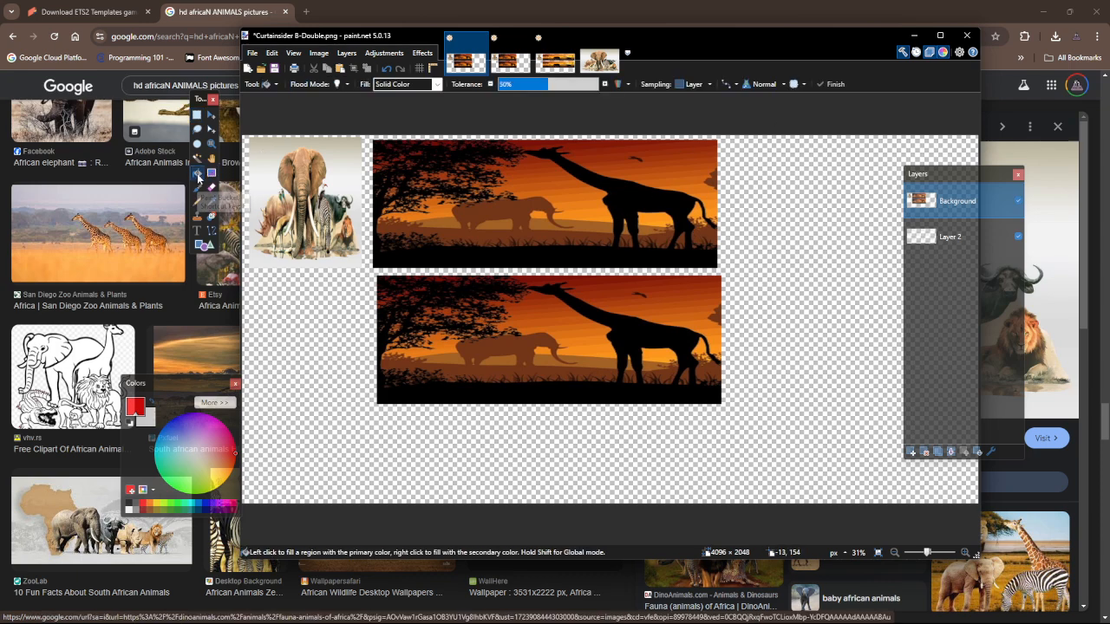
left_click(171, 510)
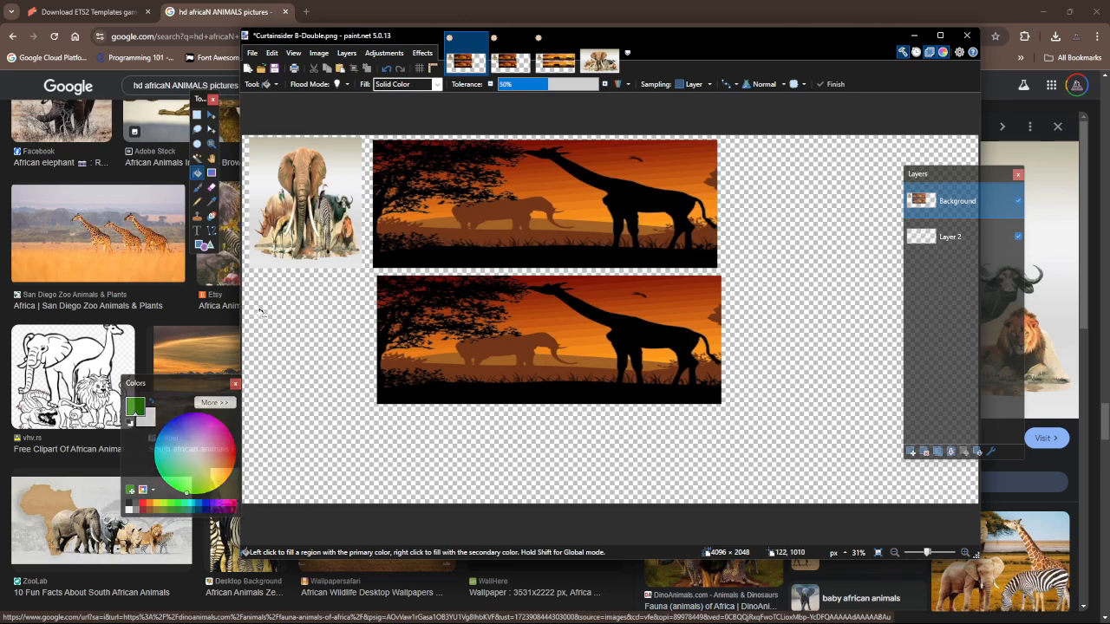
left_click(961, 239)
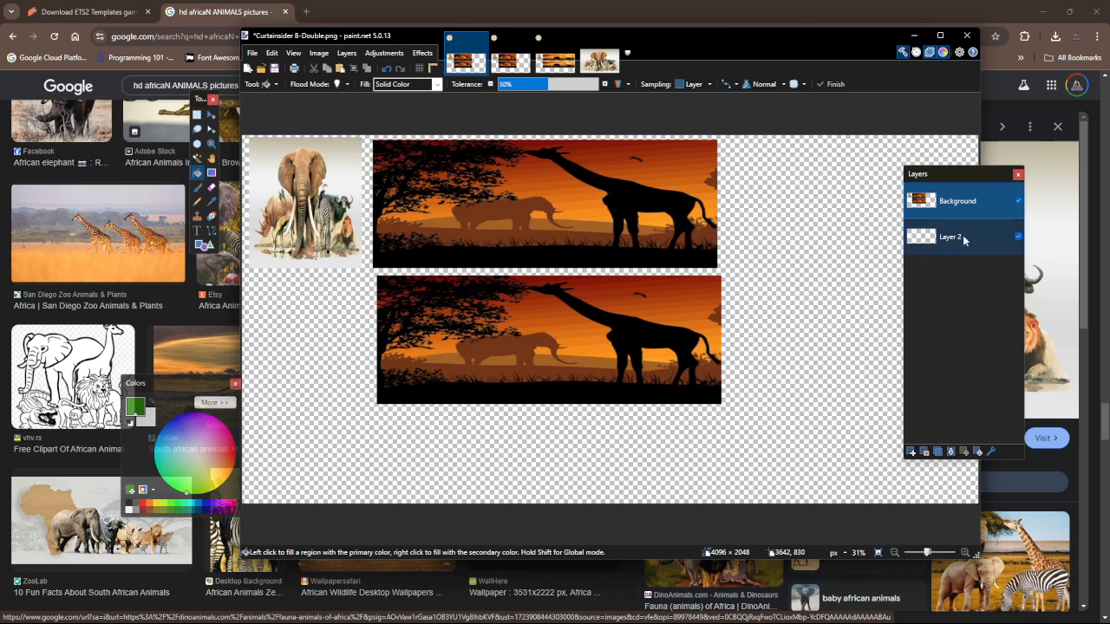
left_click(956, 243)
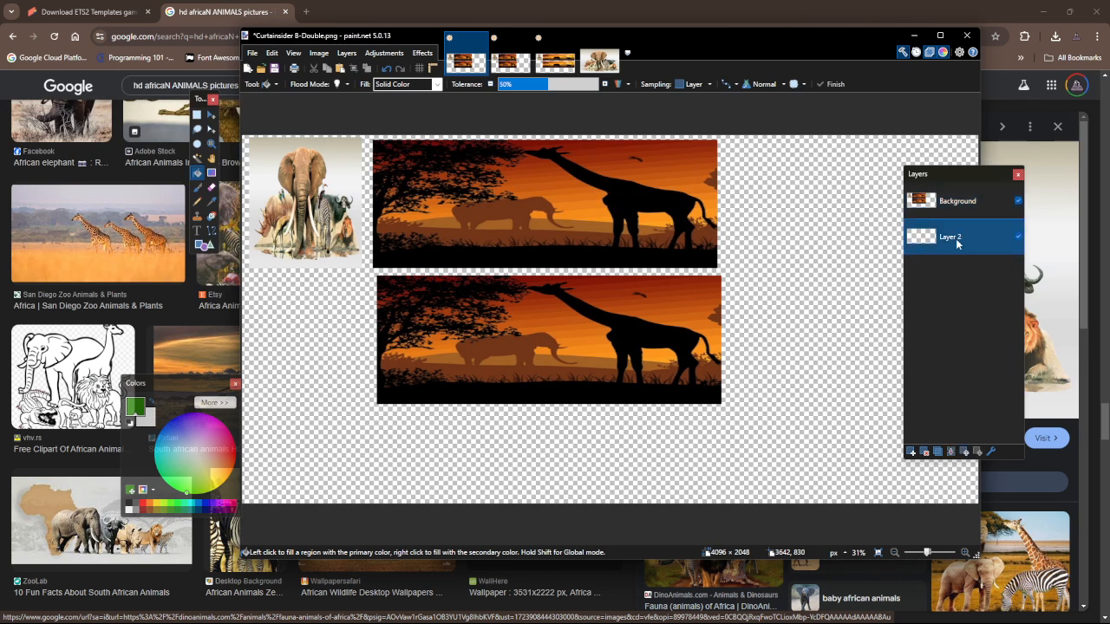
left_click(813, 274)
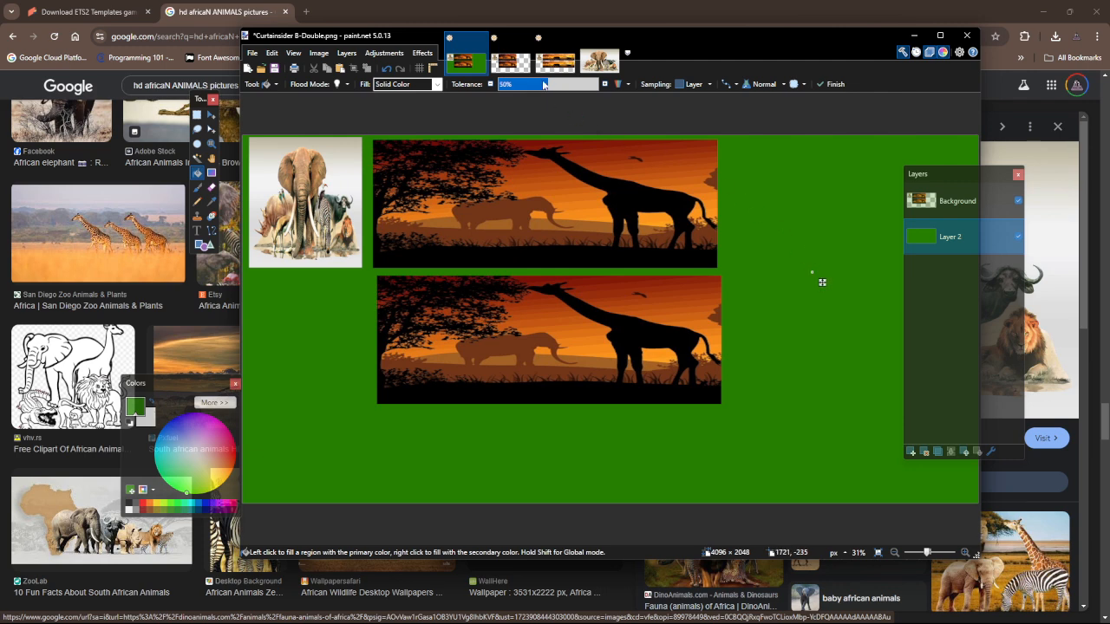
Step: Fill Layer 2 of Curtainsider Double and of Curtainsider Long with the same dark green
left_click(511, 61)
left_click(952, 236)
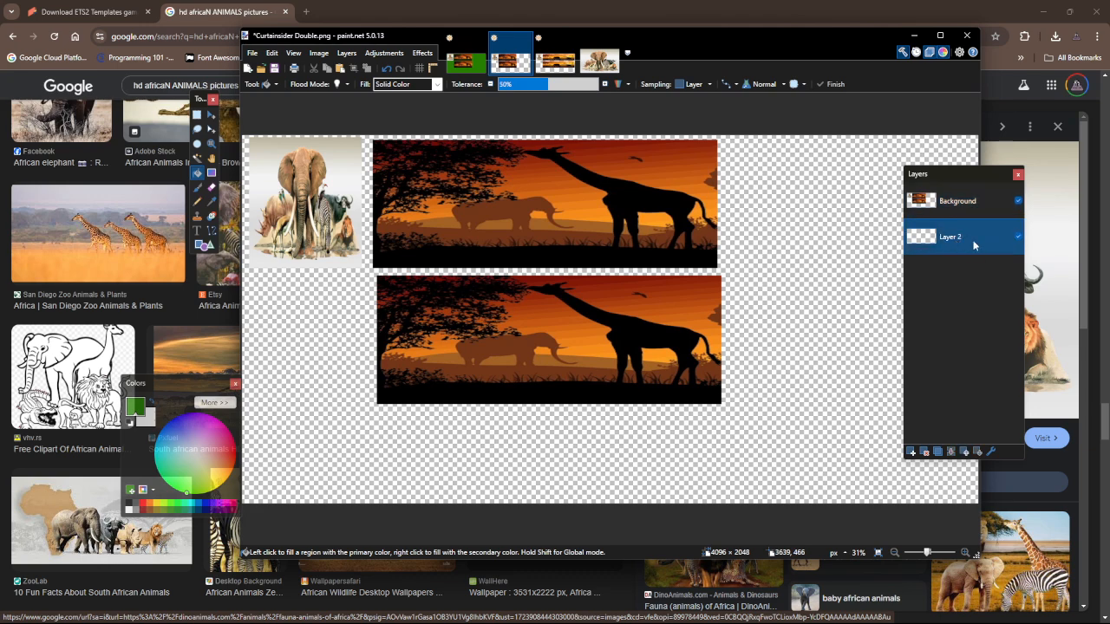
left_click(780, 241)
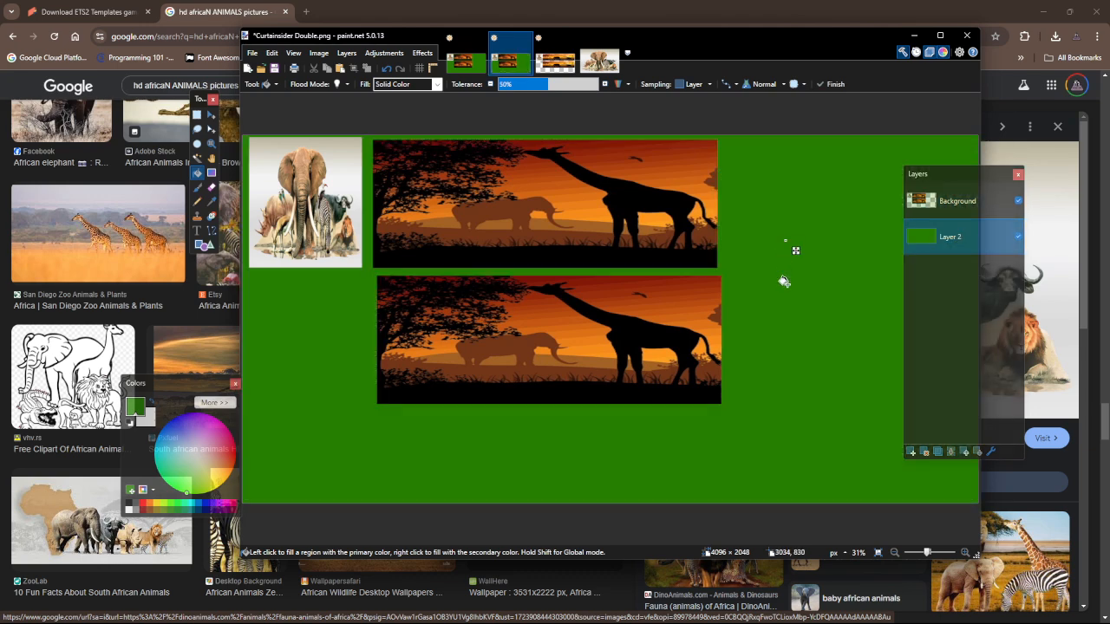
left_click(555, 61)
left_click(978, 252)
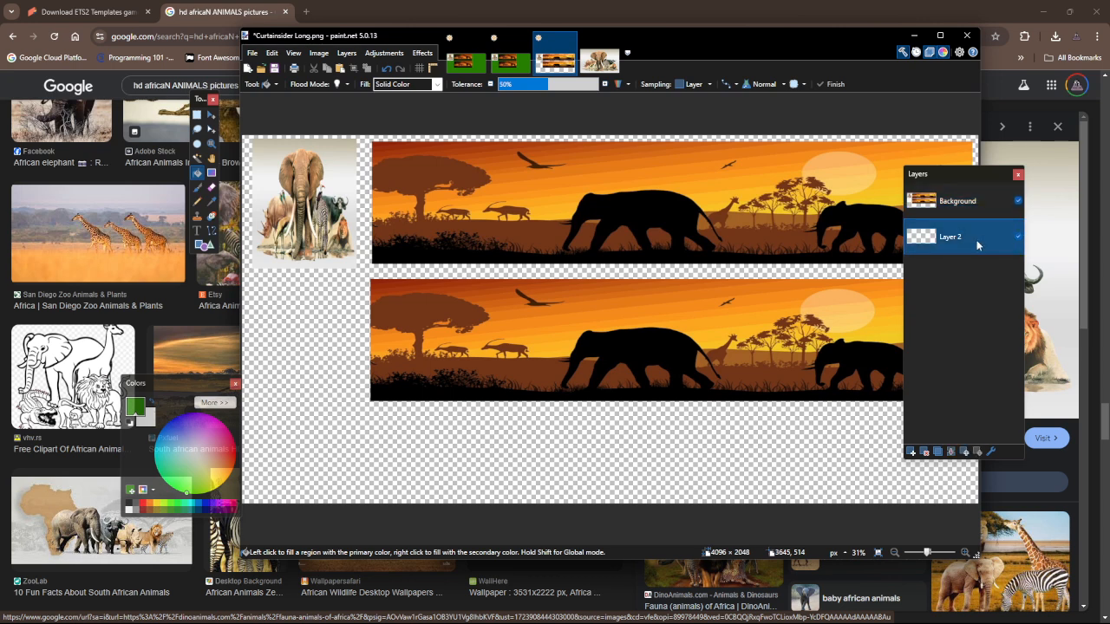
left_click(333, 338)
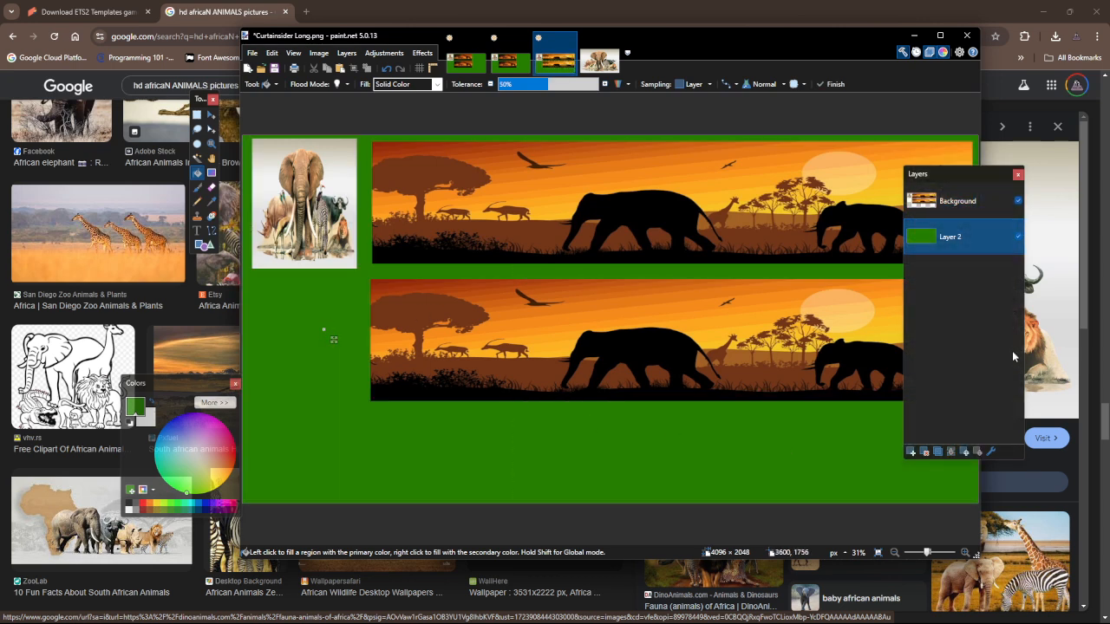
Step: Flatten the green-backed Curtainsider Long, Double and B-Double images, one after another
left_click(319, 53)
left_click(358, 207)
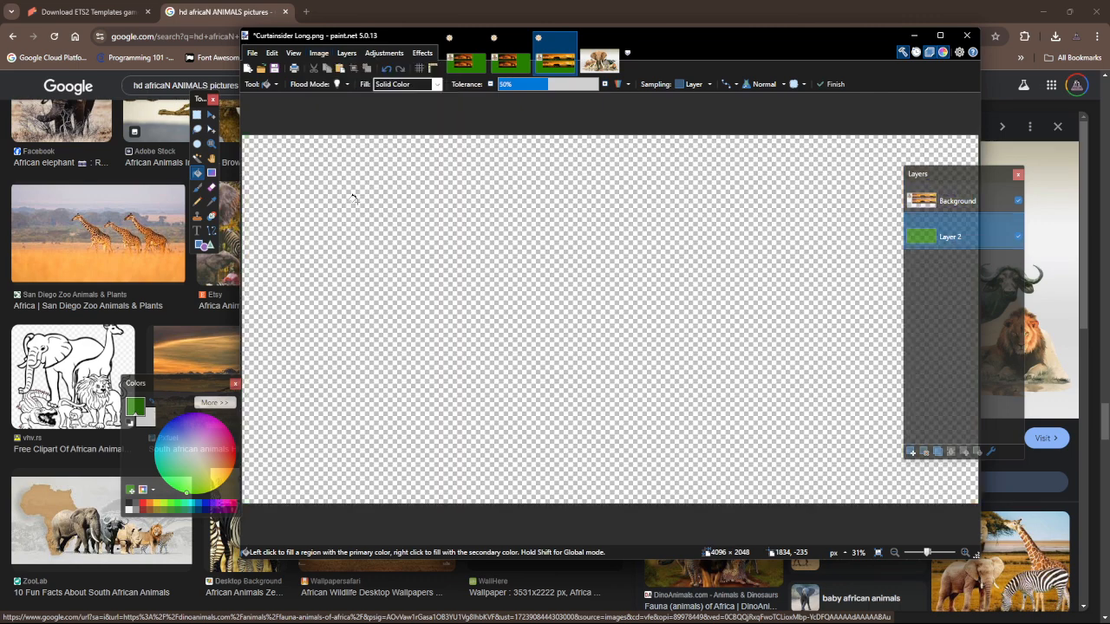
left_click(508, 61)
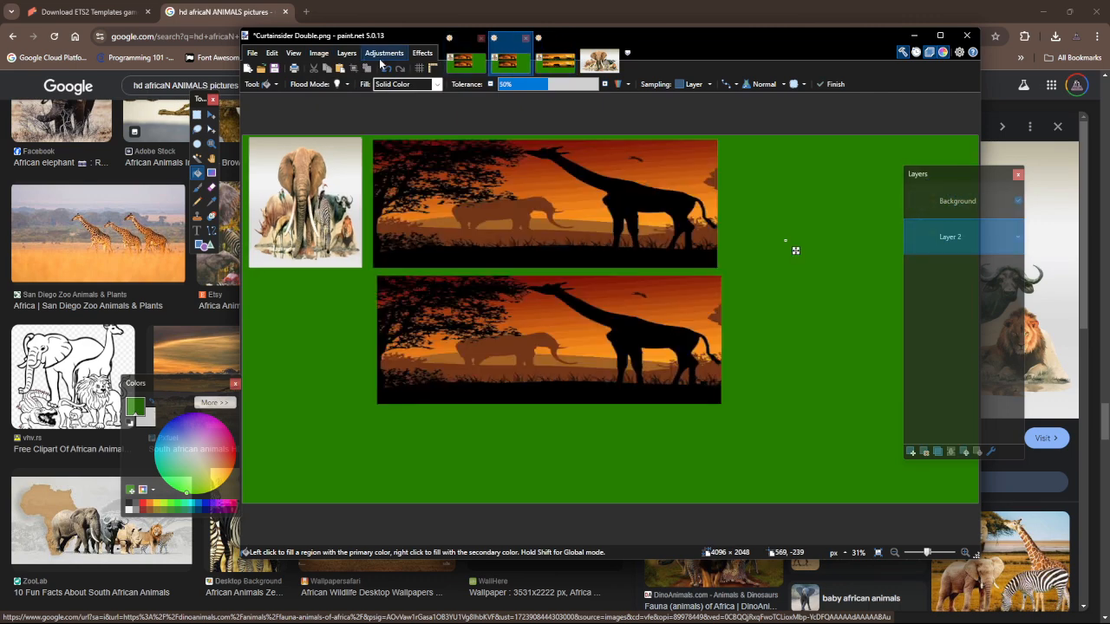
left_click(318, 53)
left_click(357, 207)
left_click(465, 61)
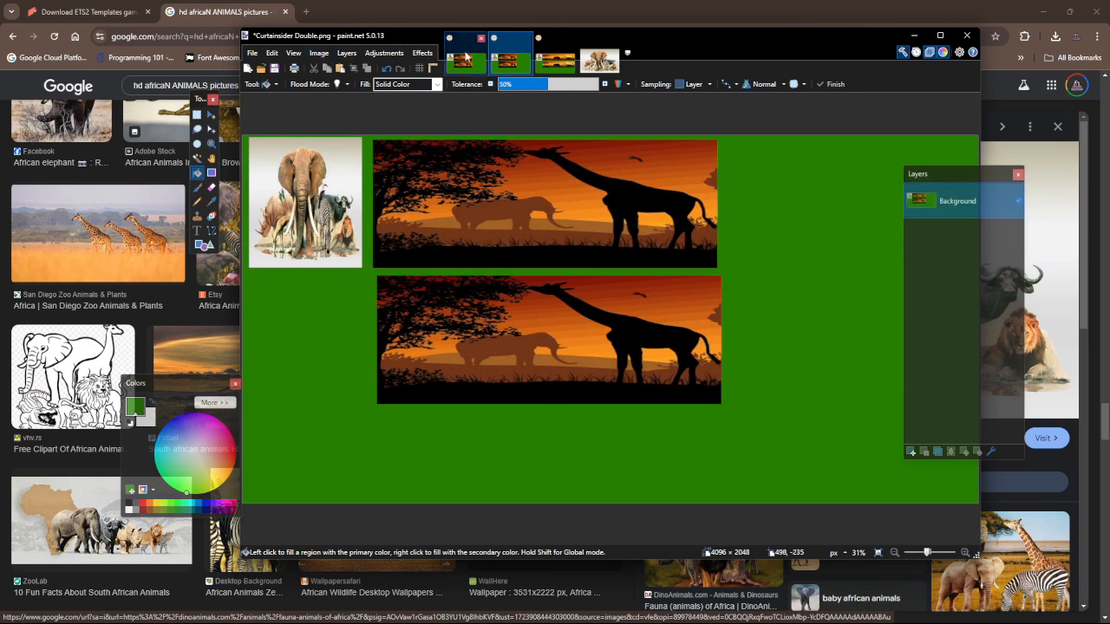
left_click(318, 53)
left_click(336, 207)
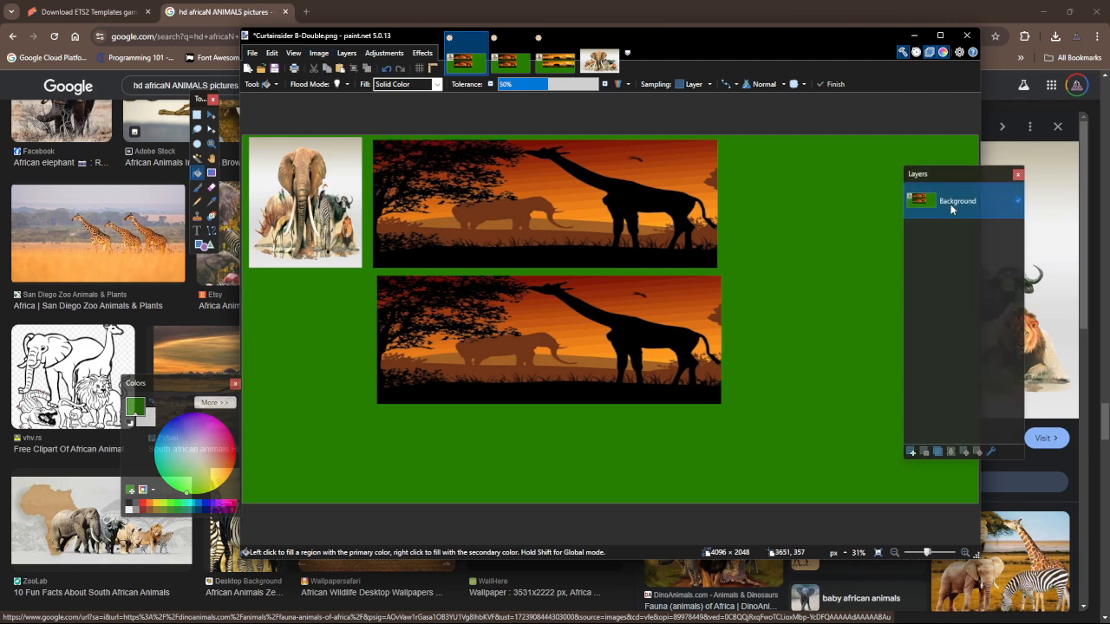
Step: Switch to the Curtainsider Long image, activate Rectangle Select, and close the separate African animals picture
left_click(519, 65)
left_click(556, 60)
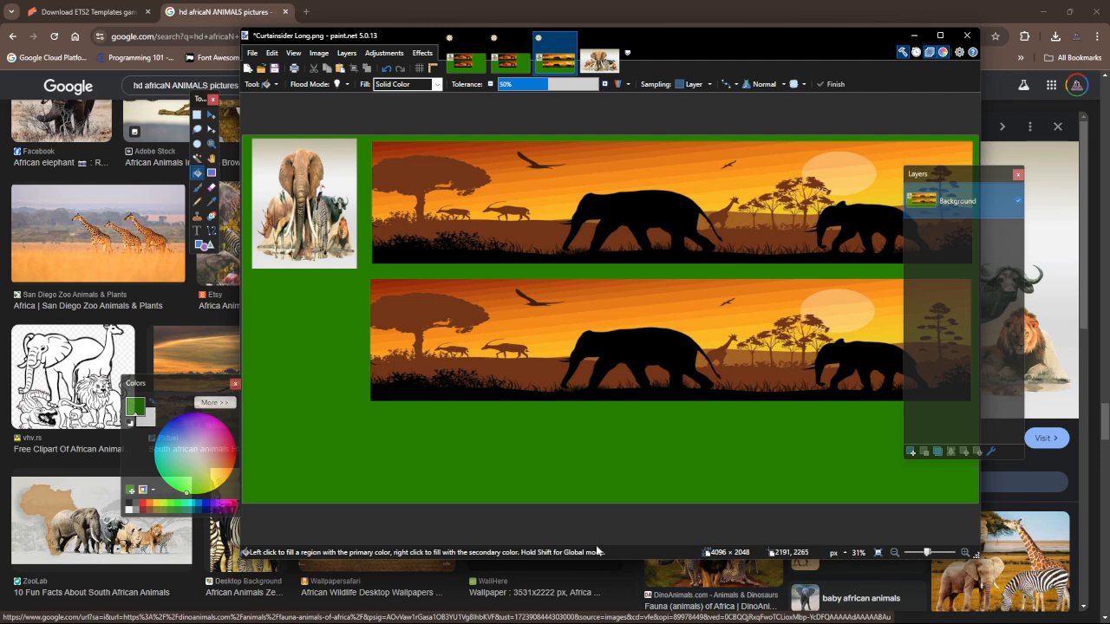
left_click(198, 115)
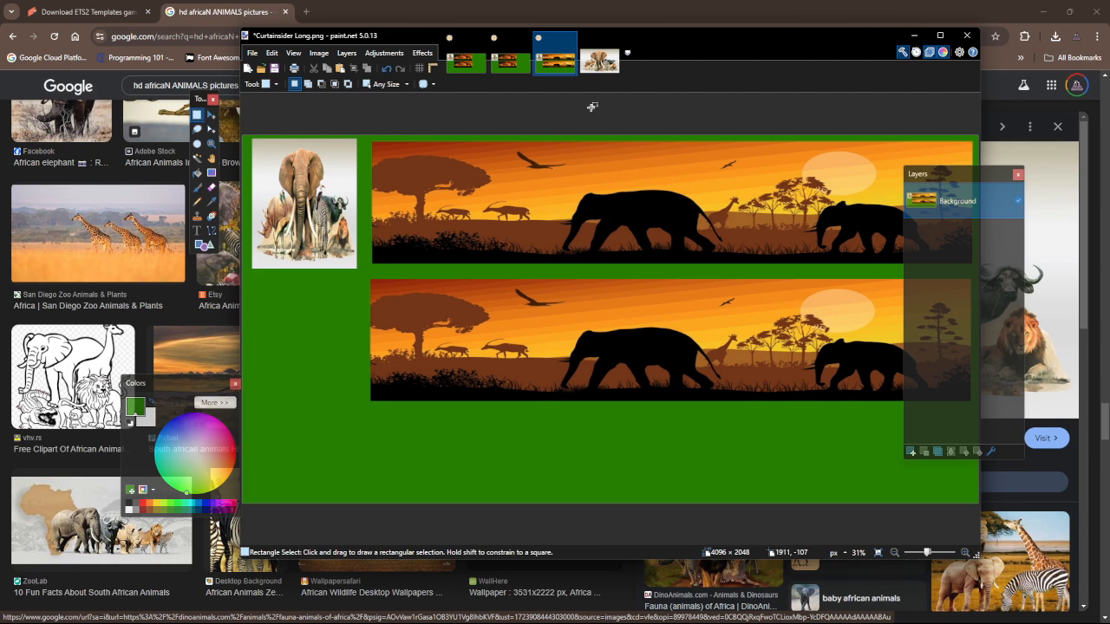
left_click(614, 43)
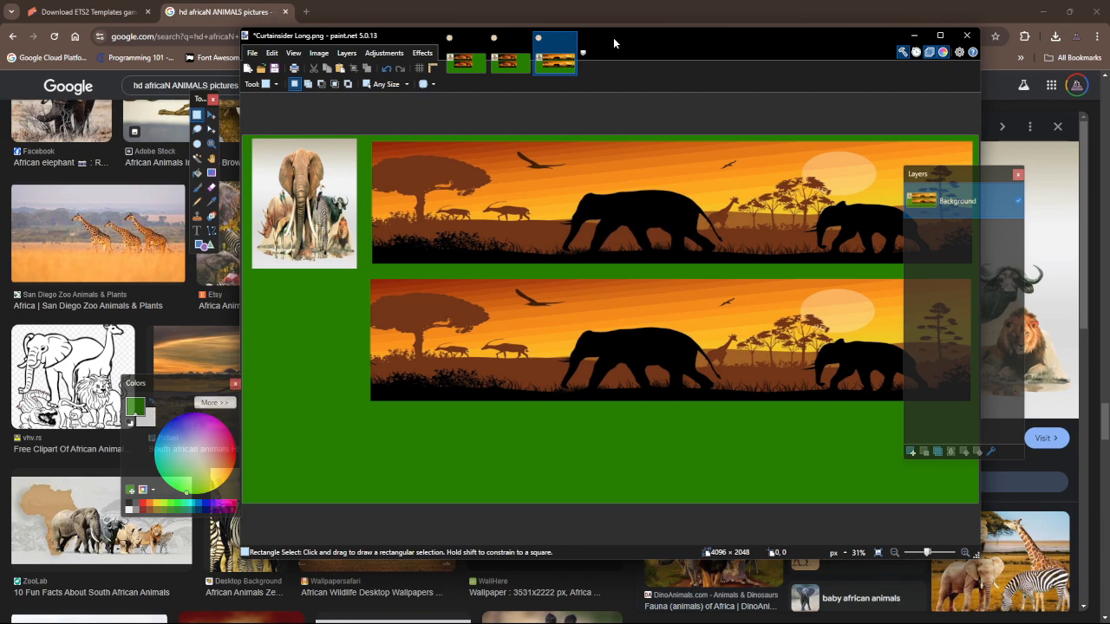
Step: Switch to the APPS notes in Notepad and highlight "paintjob packer" in the list of required tools
left_click(1042, 12)
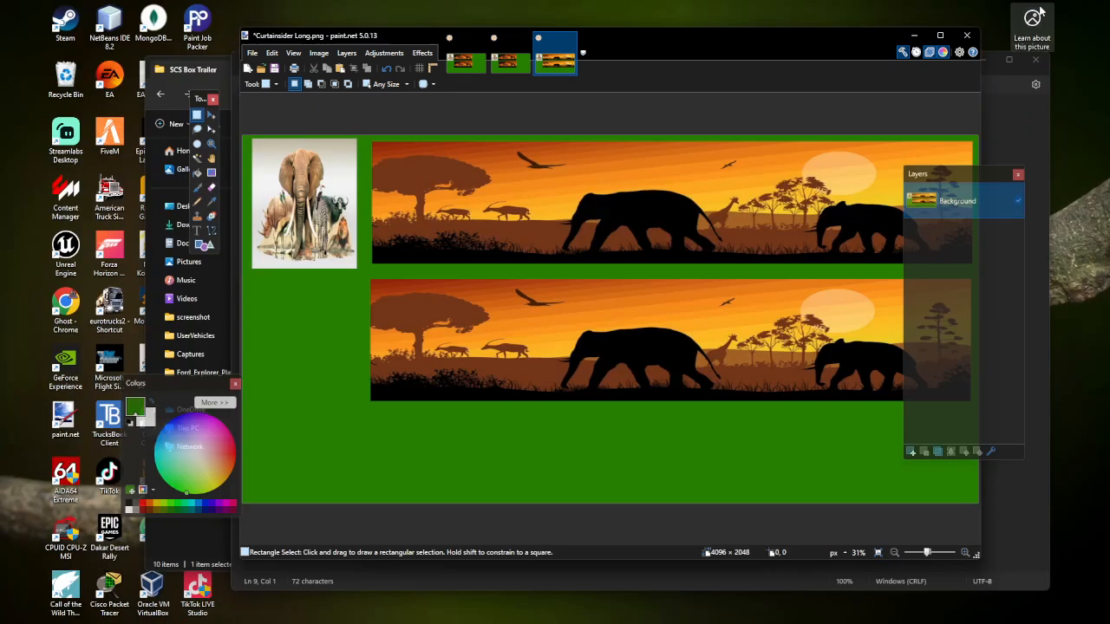
left_click(990, 56)
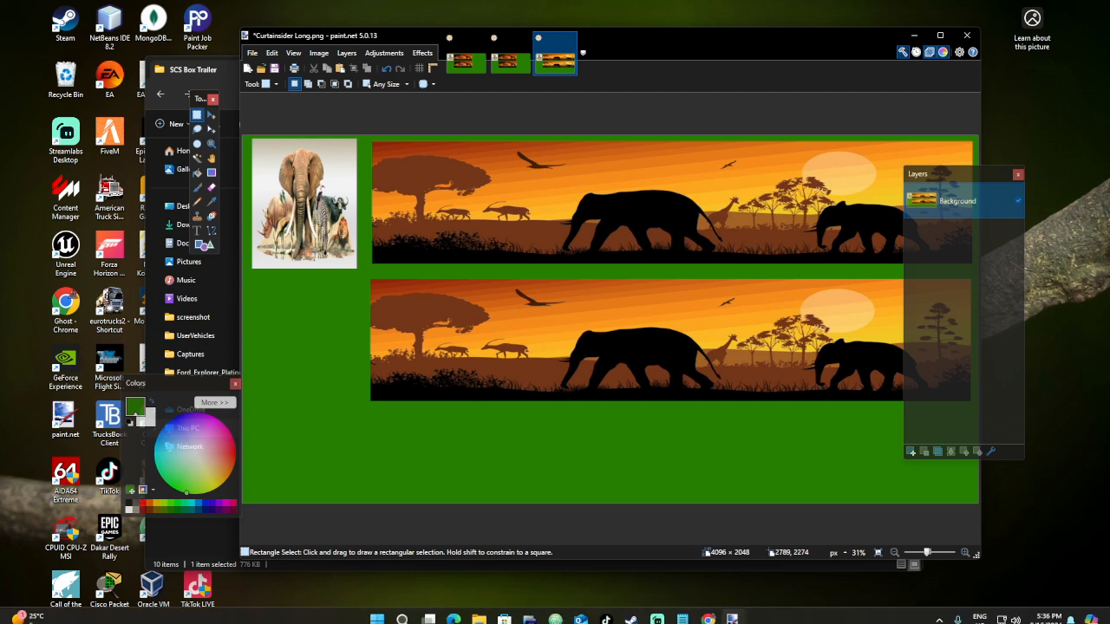
left_click(685, 617)
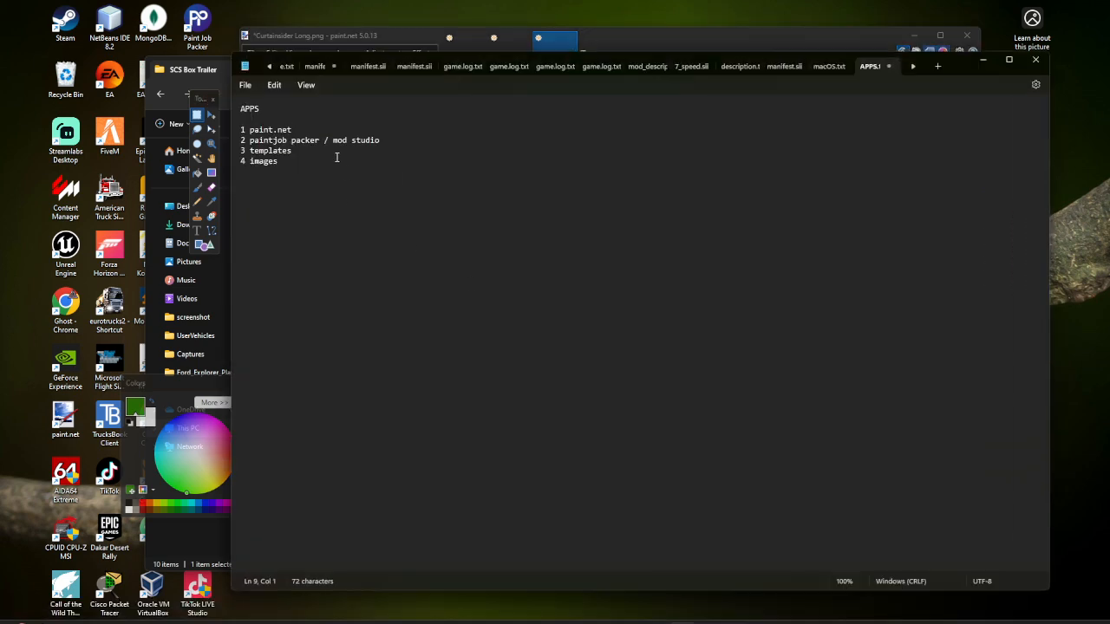
left_click_drag(249, 139, 321, 140)
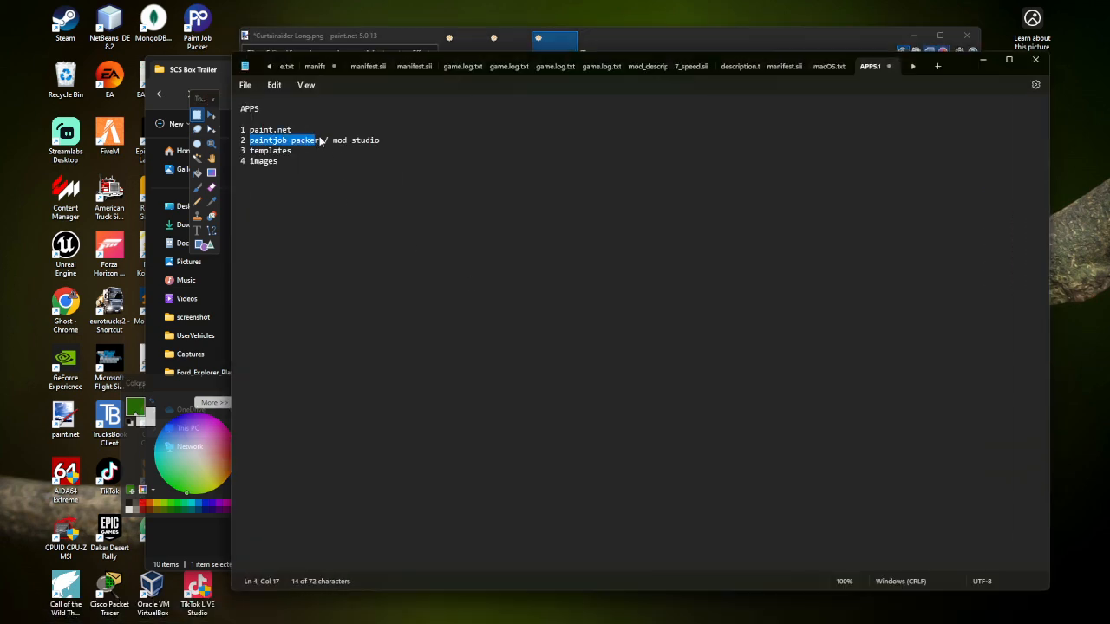
left_click(198, 38)
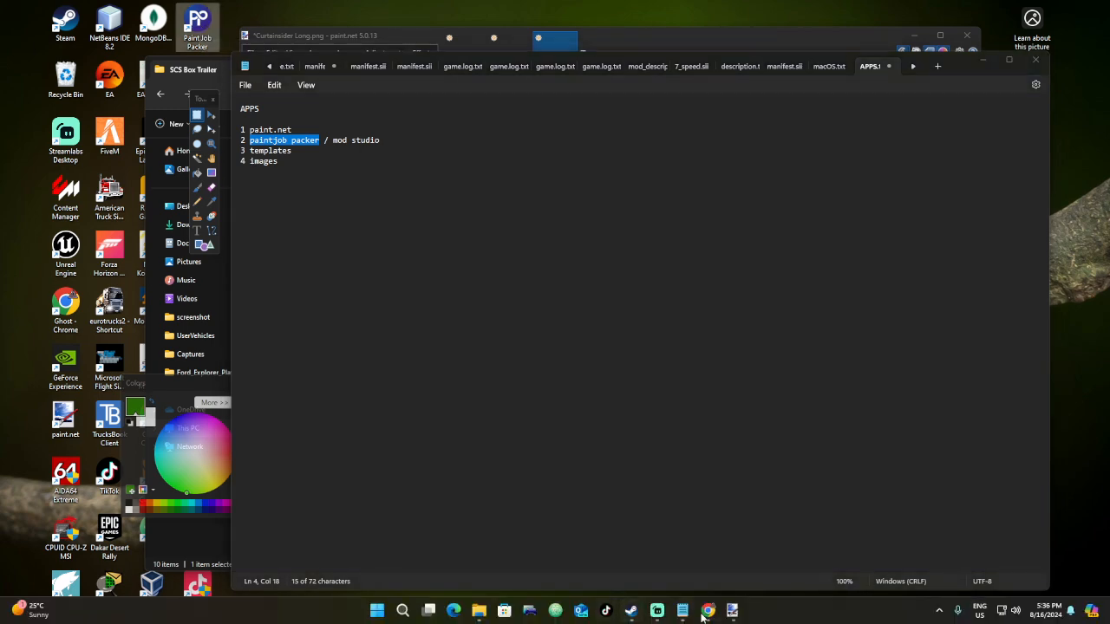
Step: Switch to Chrome and open a new browser tab
left_click(709, 610)
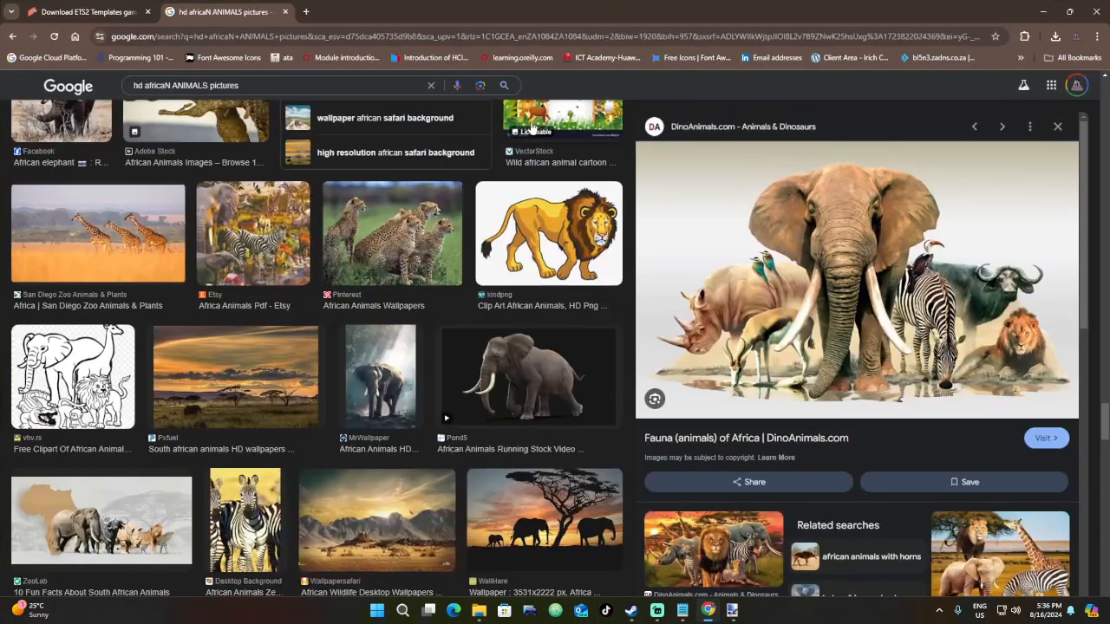
left_click(306, 11)
left_click(325, 39)
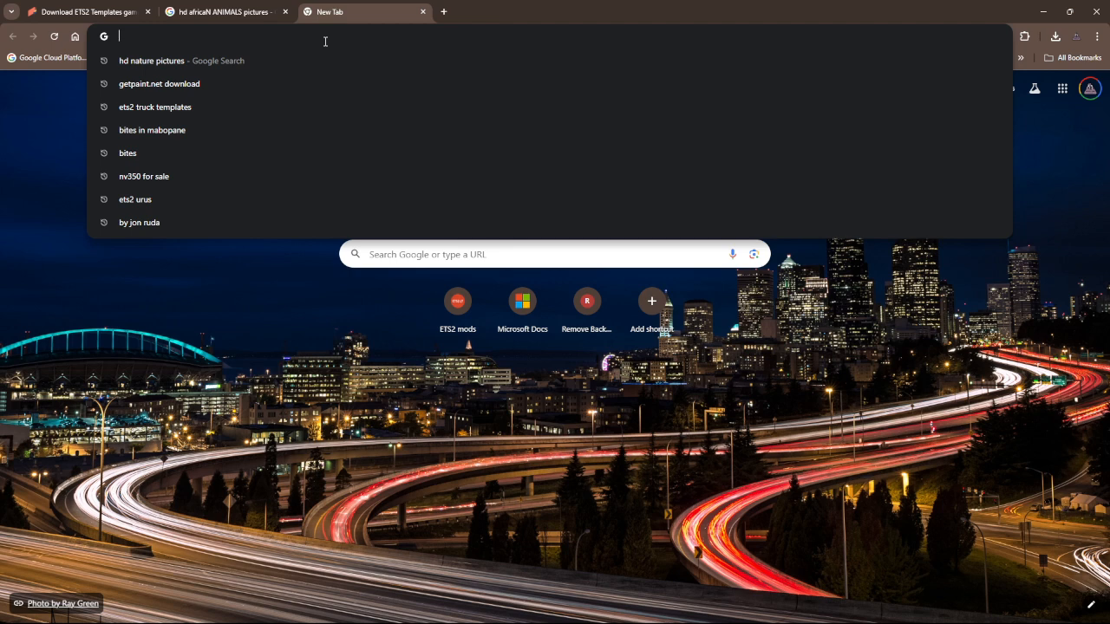
type("PAI")
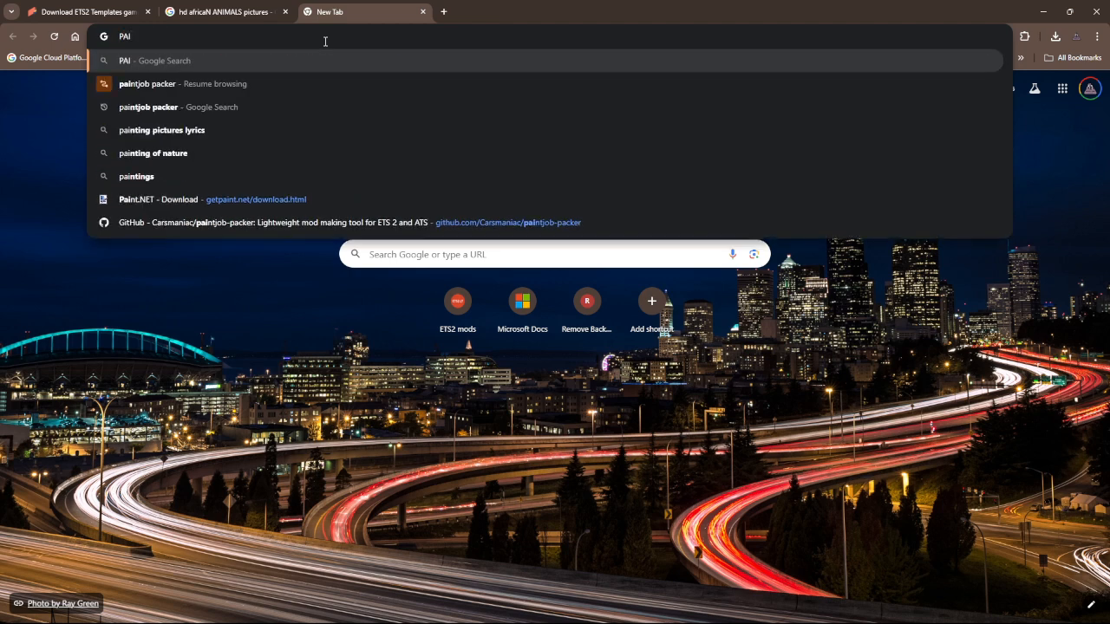
type("NT")
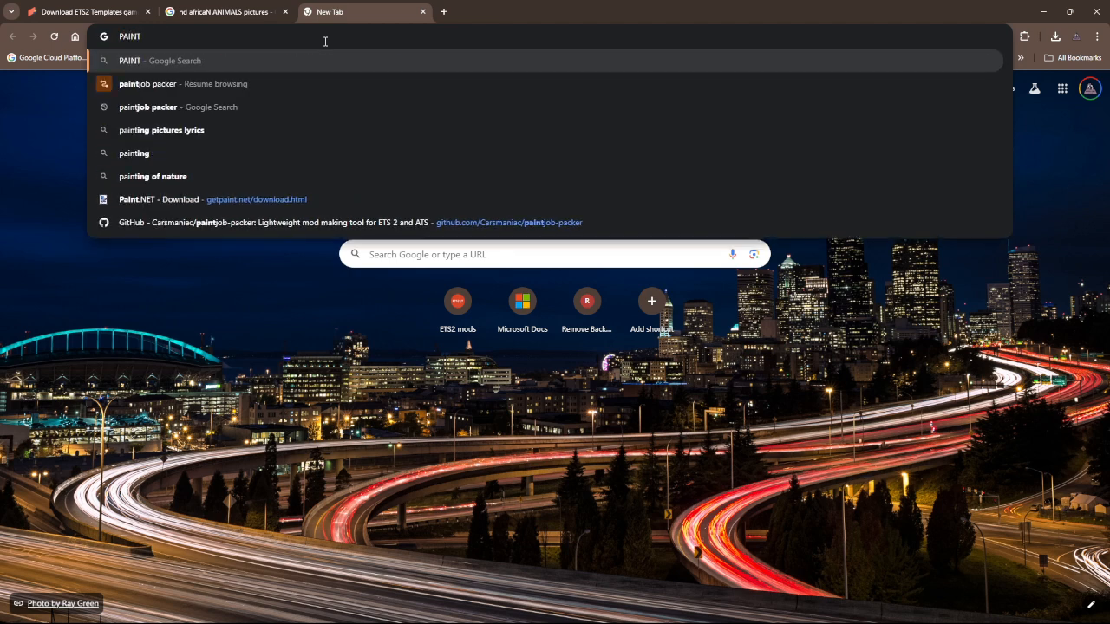
key("Down")
key("Return")
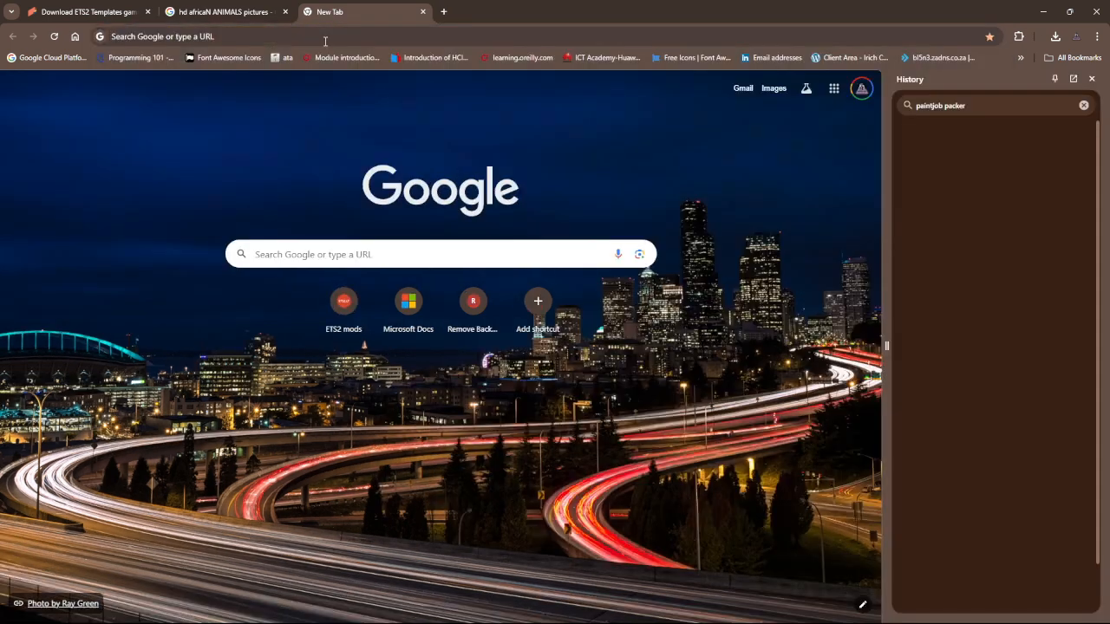
left_click(1083, 105)
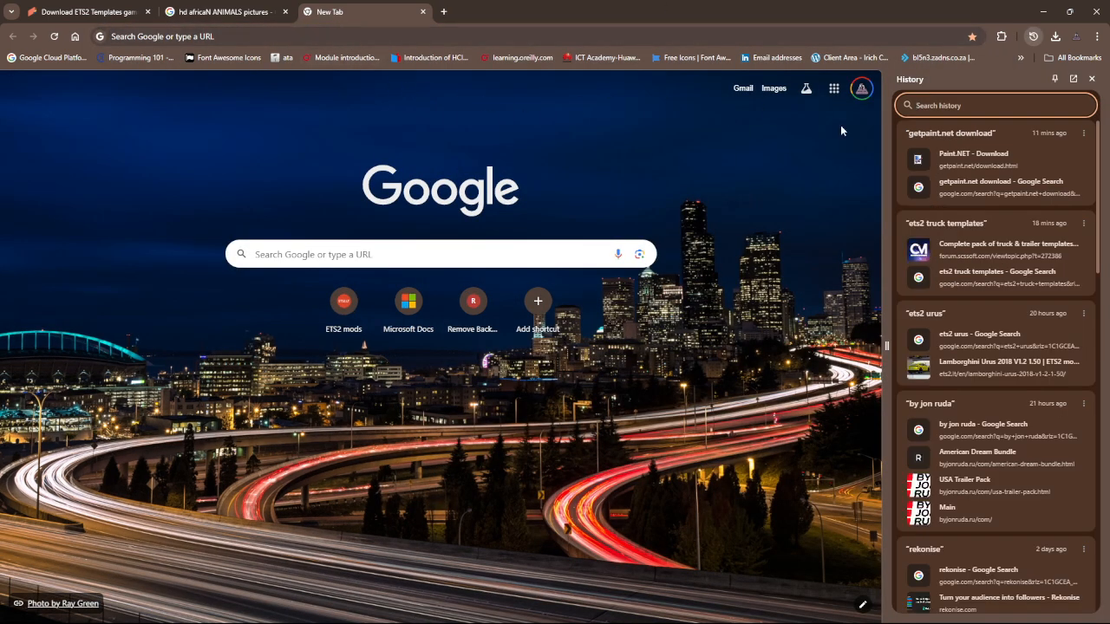
left_click(1092, 79)
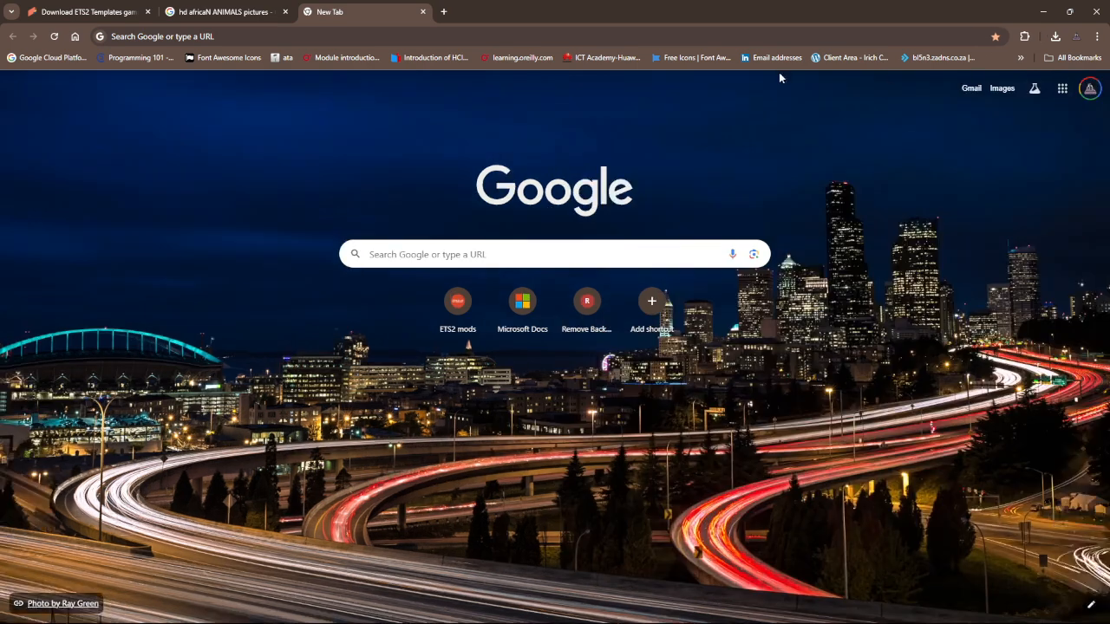
Step: Search the web for "PAINT JOB PACKER" and open Carsmaniac's Paint Job Packer page from the results
left_click(597, 37)
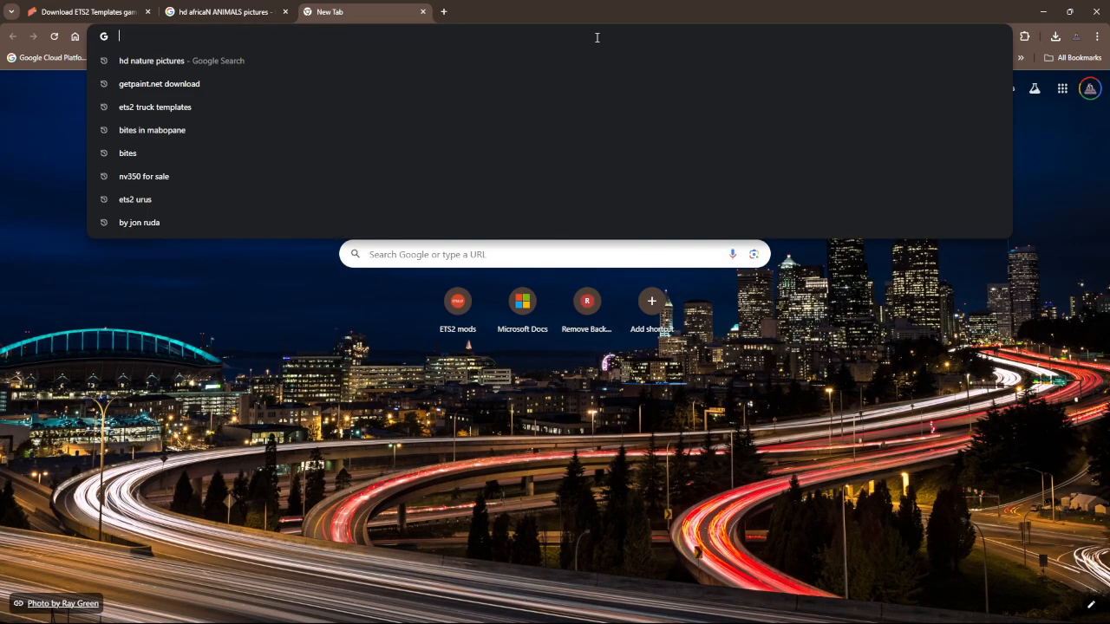
type("PAINT J")
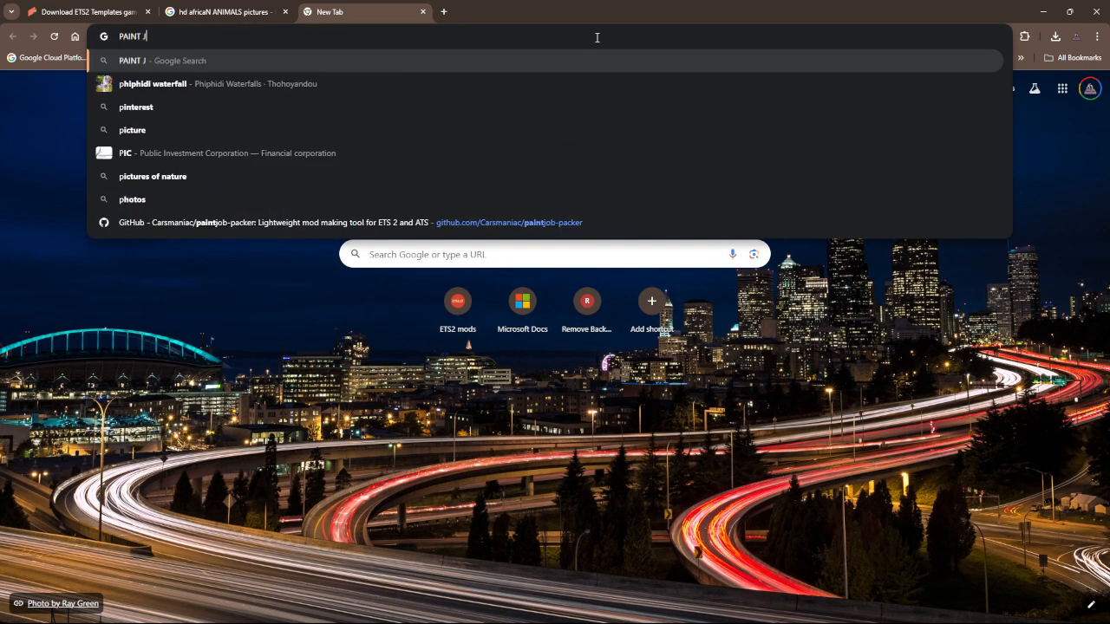
type("OB PACK")
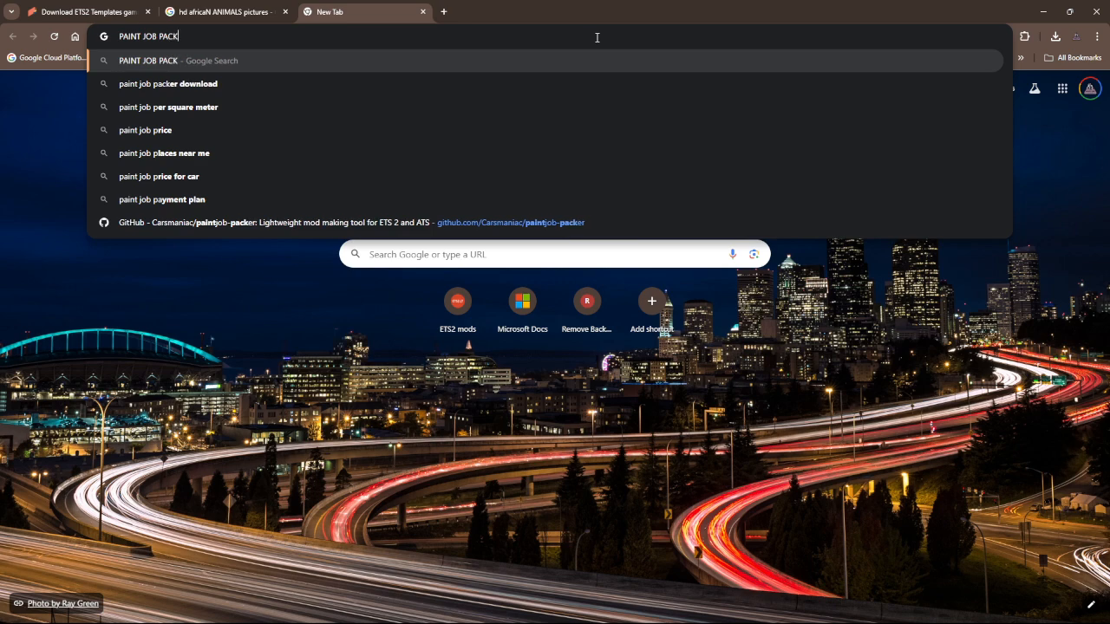
type("ER")
key("Return")
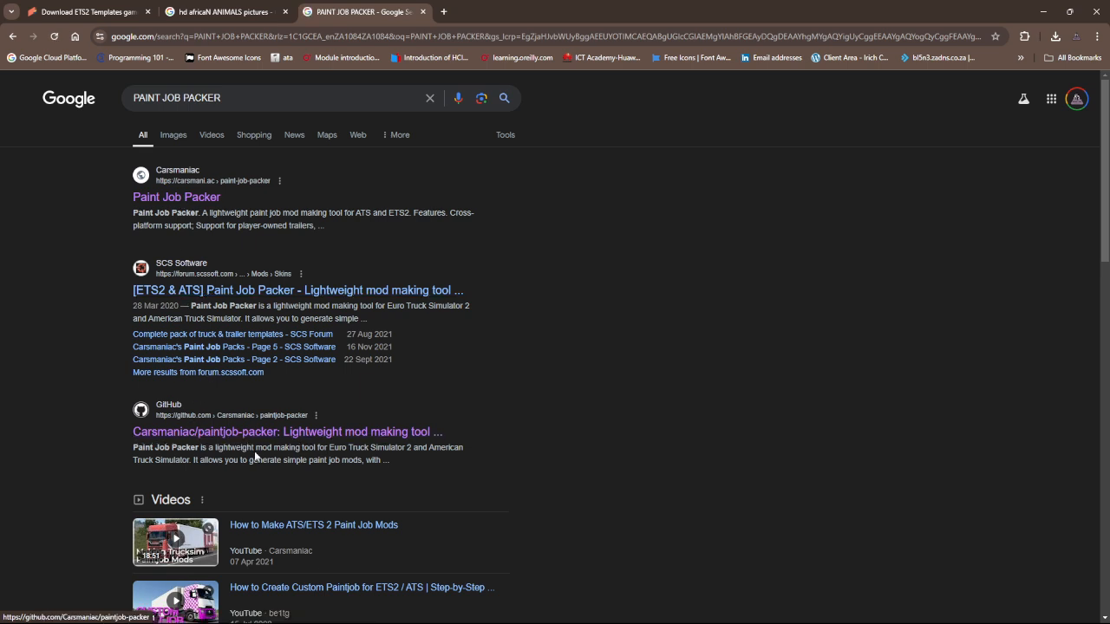
left_click(198, 199)
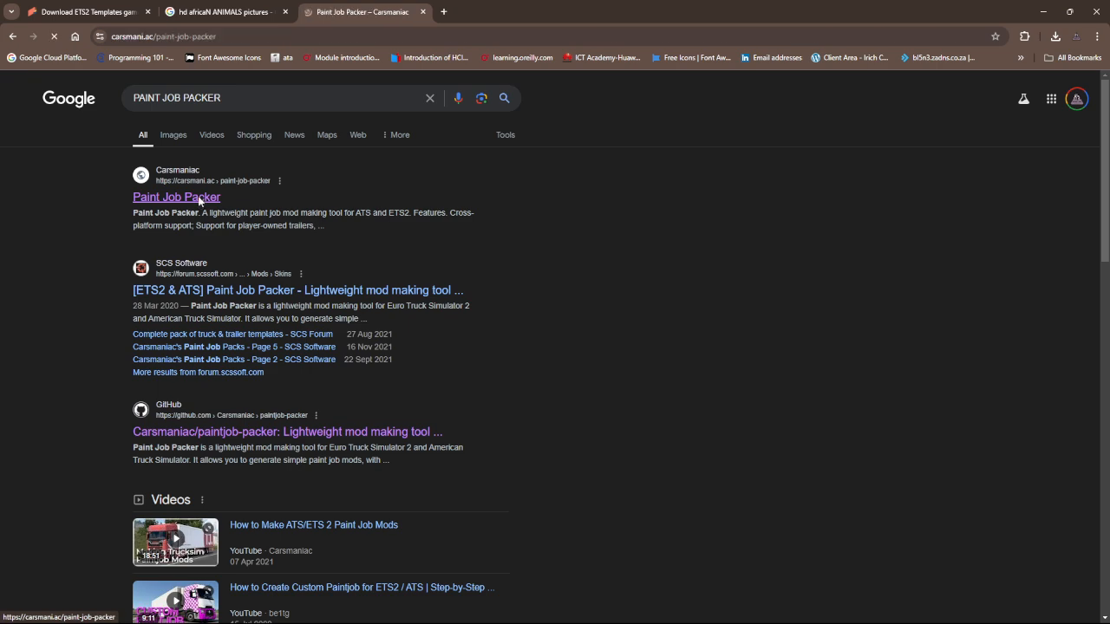
Step: Examine the Paint Job Packer page's features and download options, including the supported Windows versions and the macOS notes
scroll(287, 277, "down", 5)
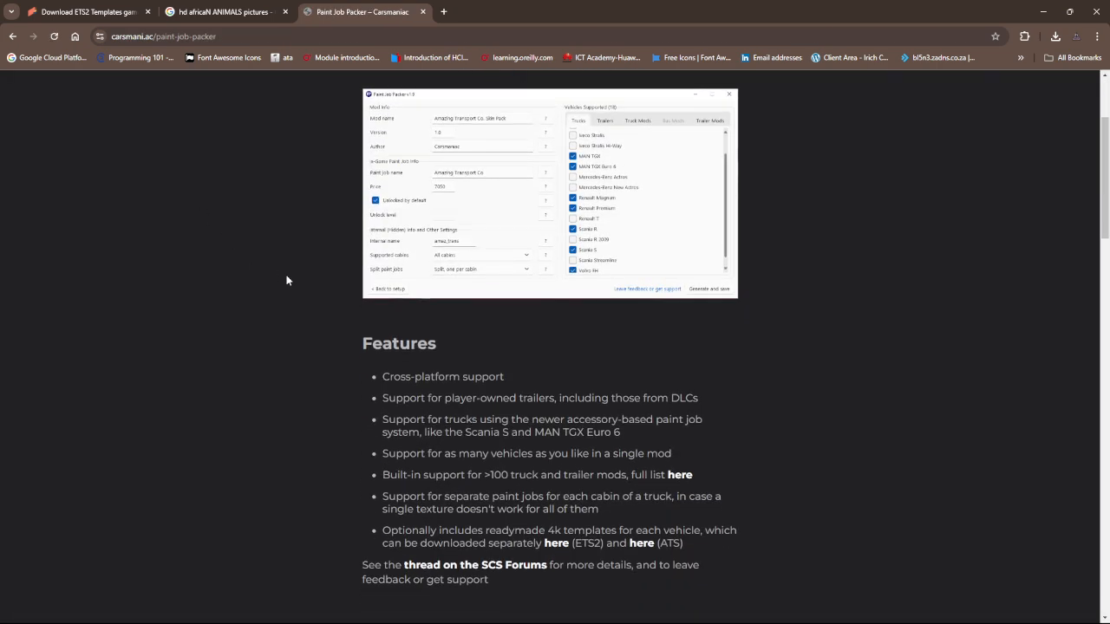
scroll(375, 340, "down", 1)
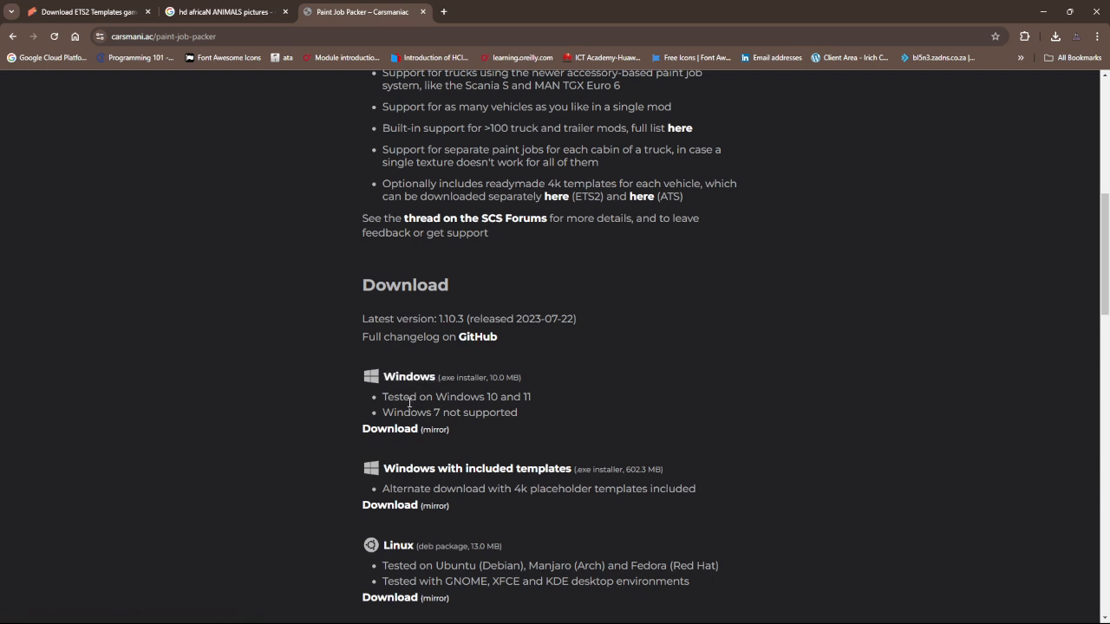
mouse_move(384, 396)
left_mouse_down()
mouse_move(535, 397)
mouse_move(379, 414)
left_mouse_up()
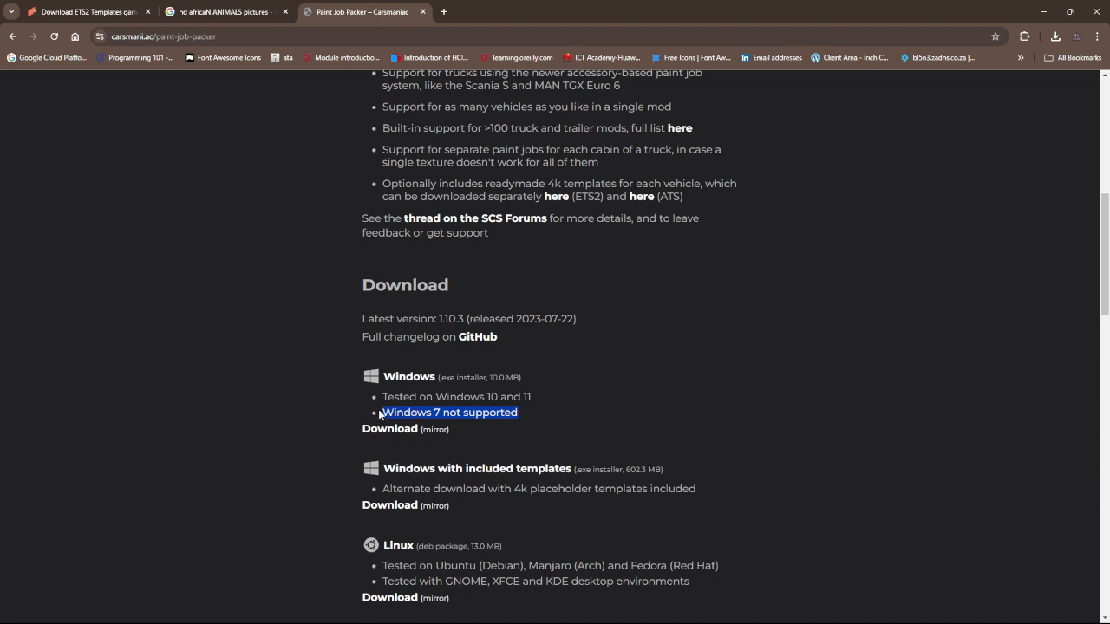
scroll(378, 414, "down", 2)
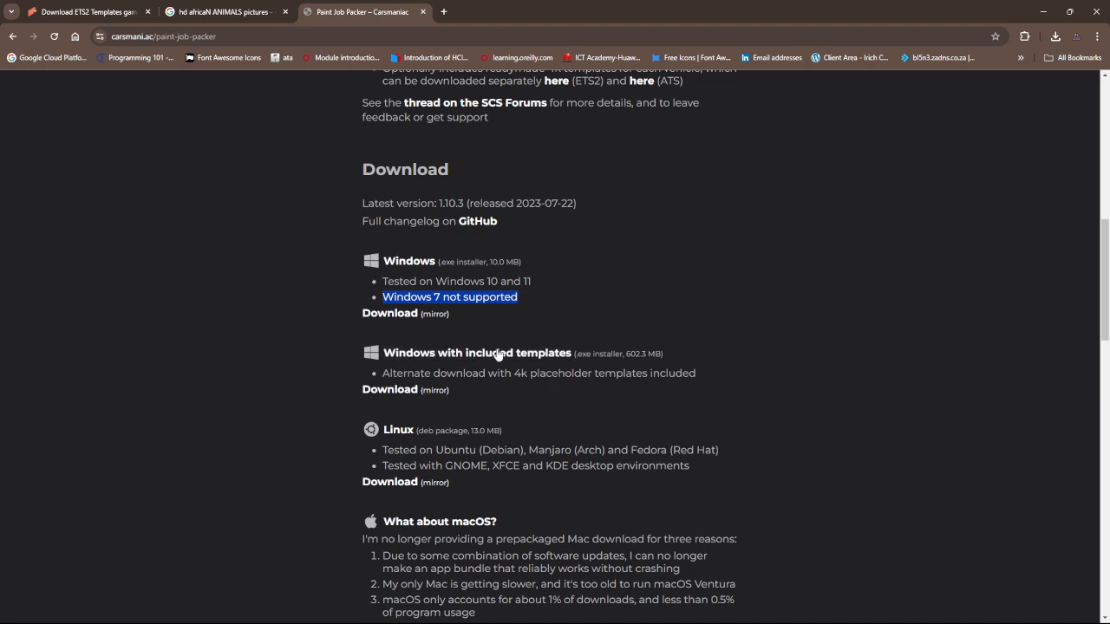
scroll(531, 373, "down", 1)
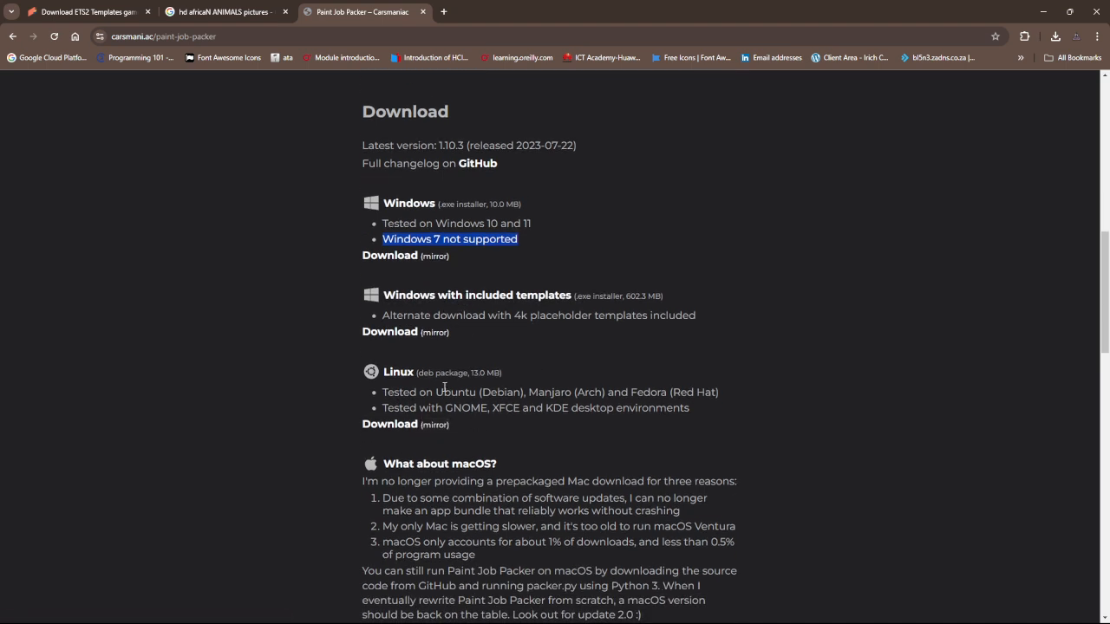
scroll(420, 395, "down", 2)
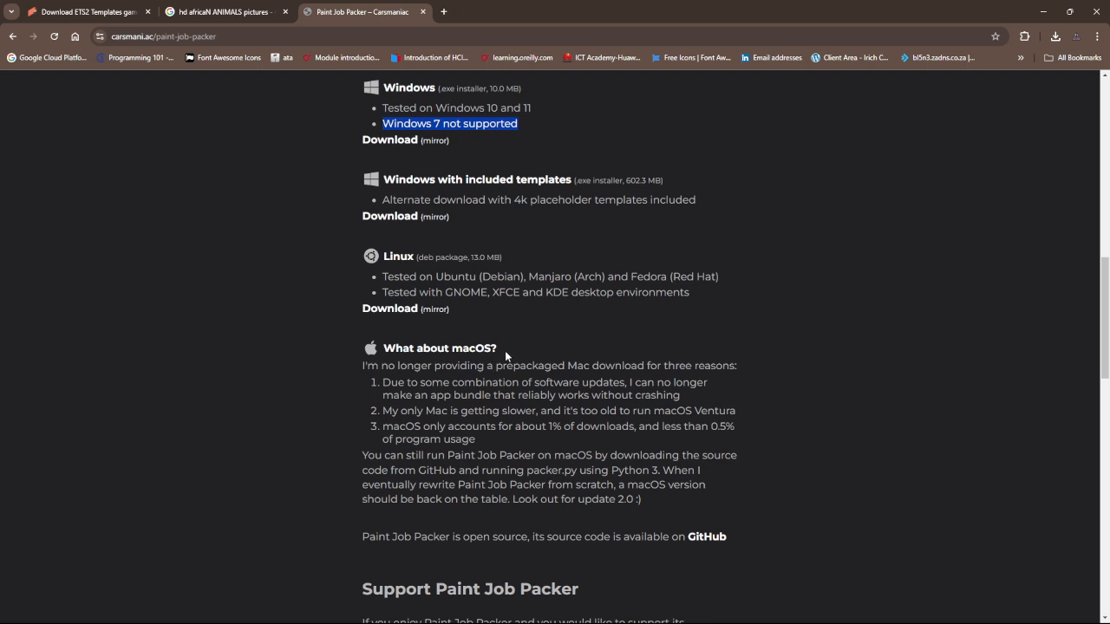
left_click_drag(506, 355, 446, 354)
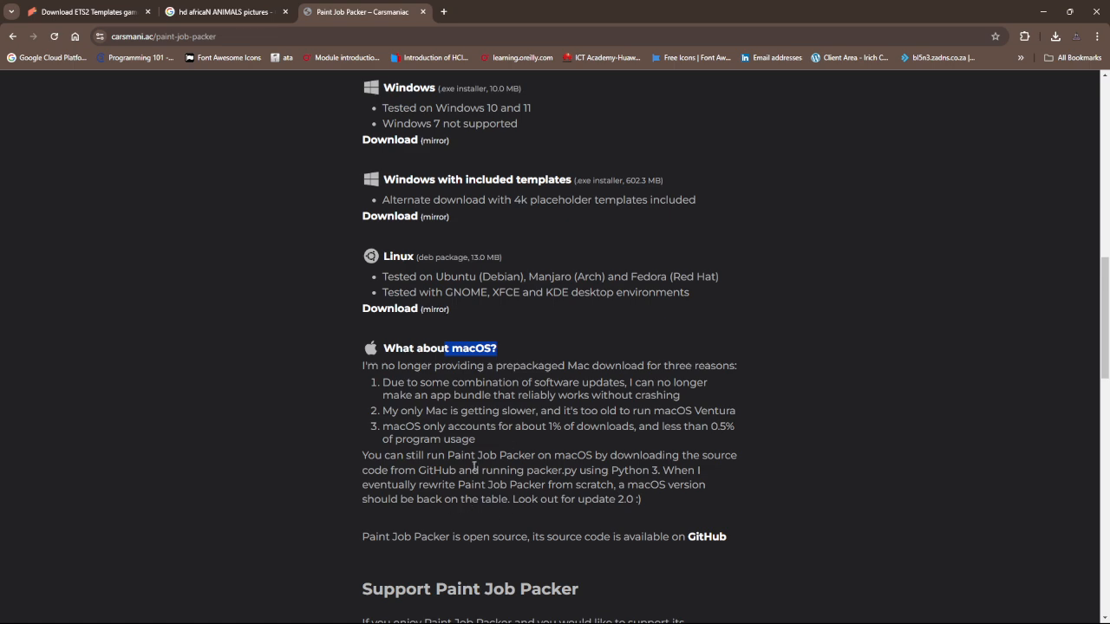
scroll(470, 459, "down", 2)
scroll(471, 454, "up", 7)
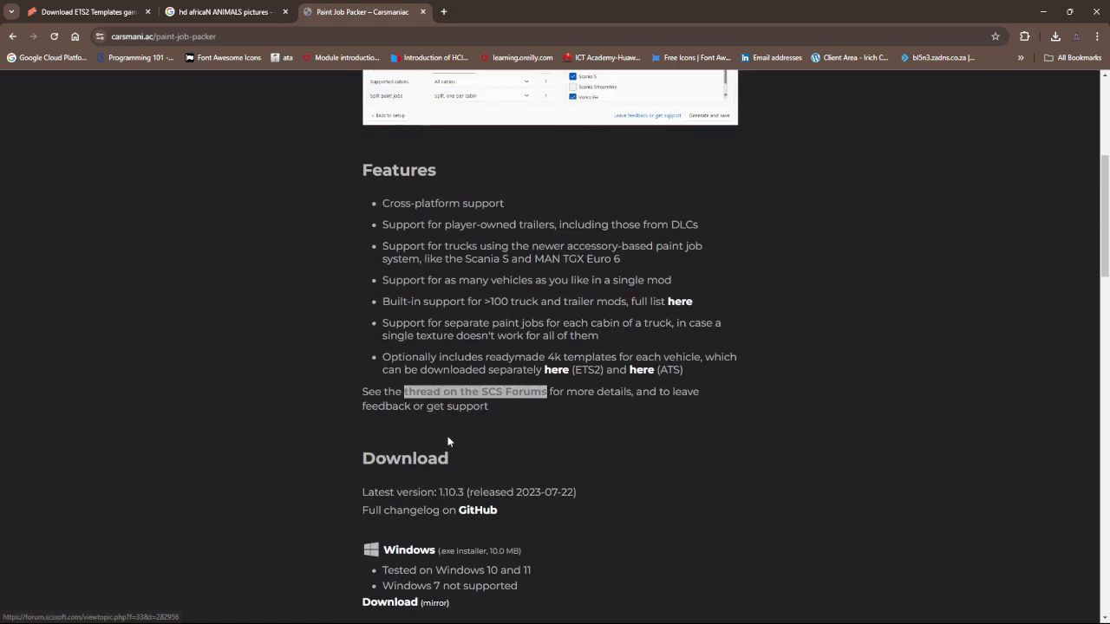
Step: Open the ShareMods download page for Paint-Job-Packer-v1.10.3-Windows.zip, the Windows version without included templates
scroll(448, 441, "down", 1)
left_click(399, 432)
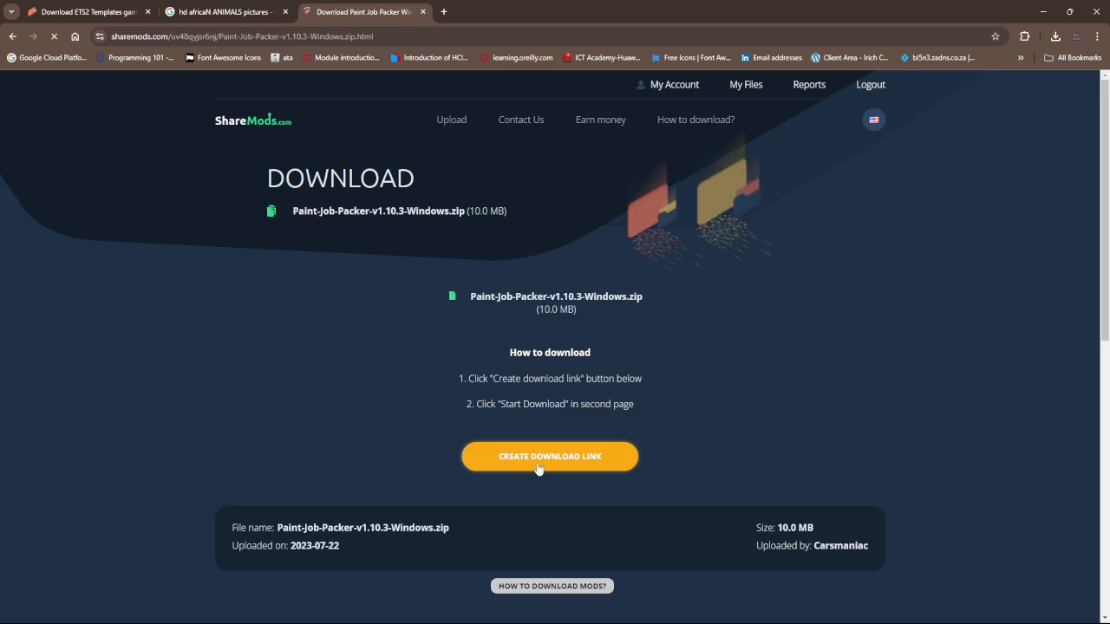
scroll(598, 412, "down", 1)
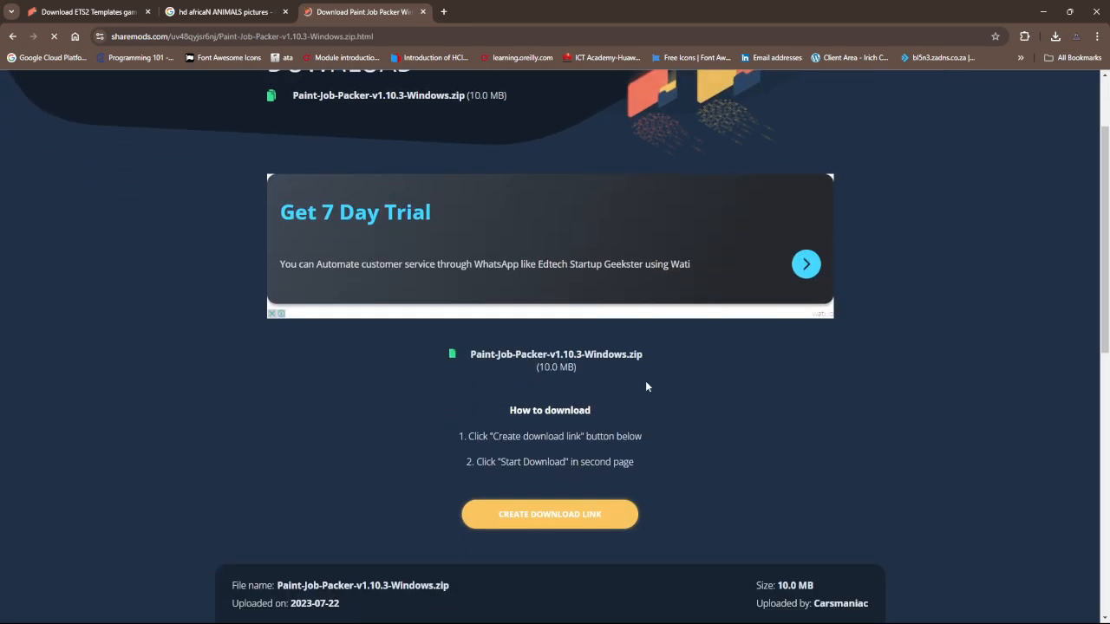
Step: Launch Paint Job Packer from the desktop and continue past its welcome page to the game choice
left_click(1044, 11)
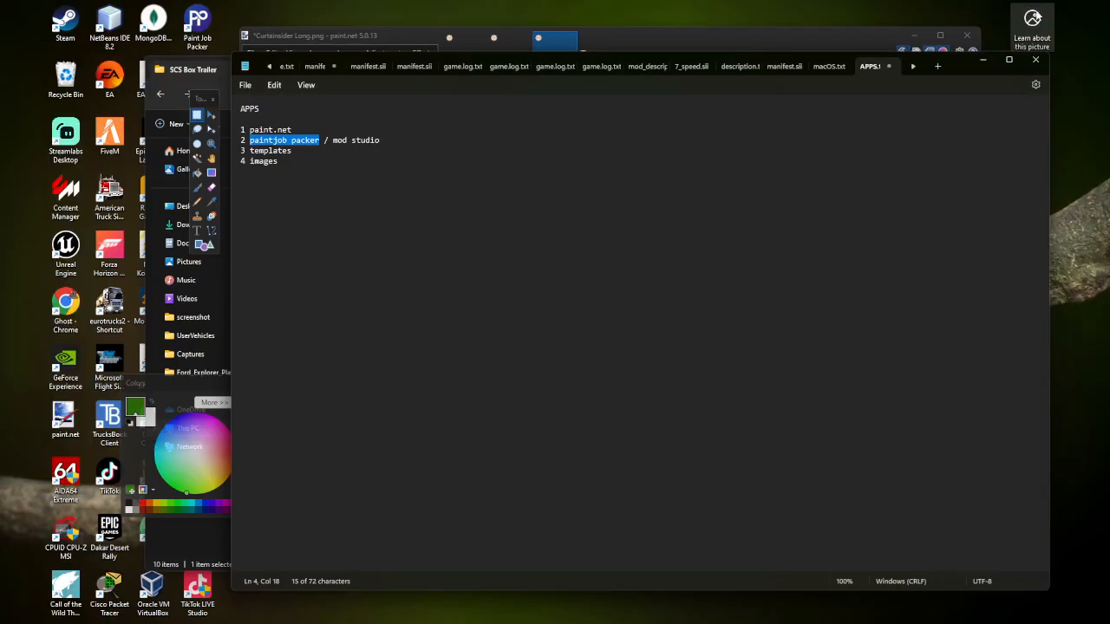
left_click(203, 31)
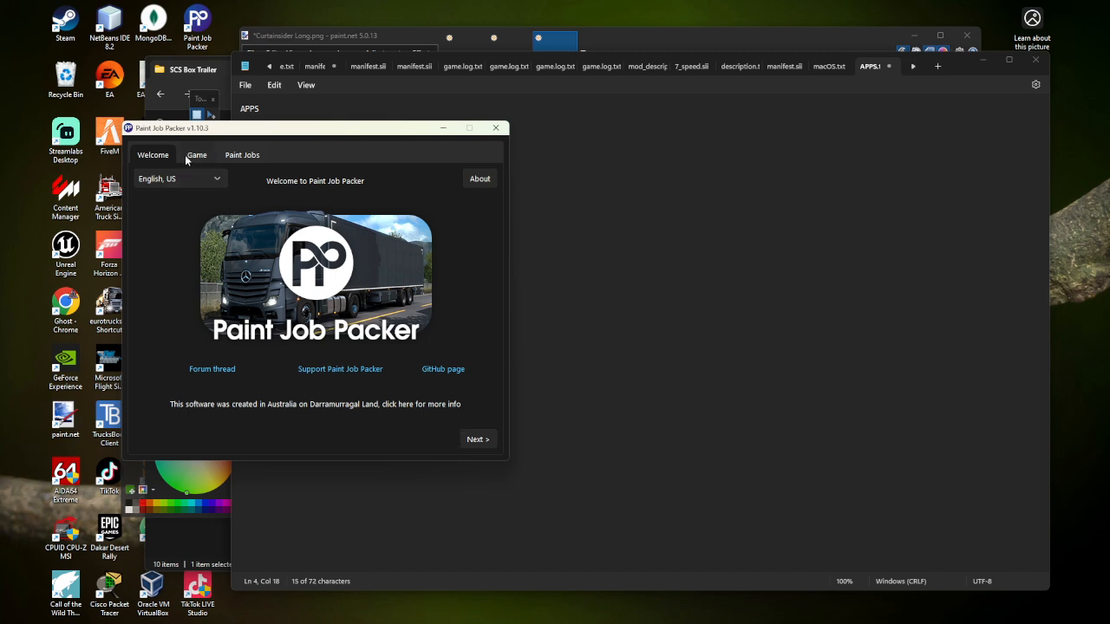
left_click(473, 441)
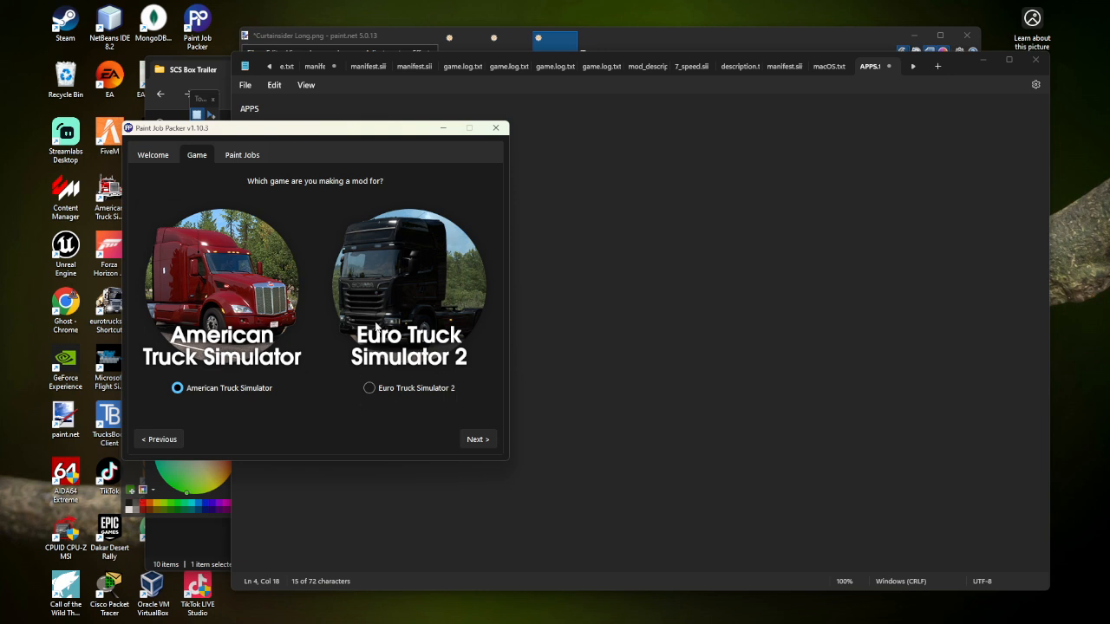
Step: Choose Euro Truck Simulator 2 as the game and Paint job pack as the type, and continue to the mod settings
left_click(372, 391)
left_click(477, 441)
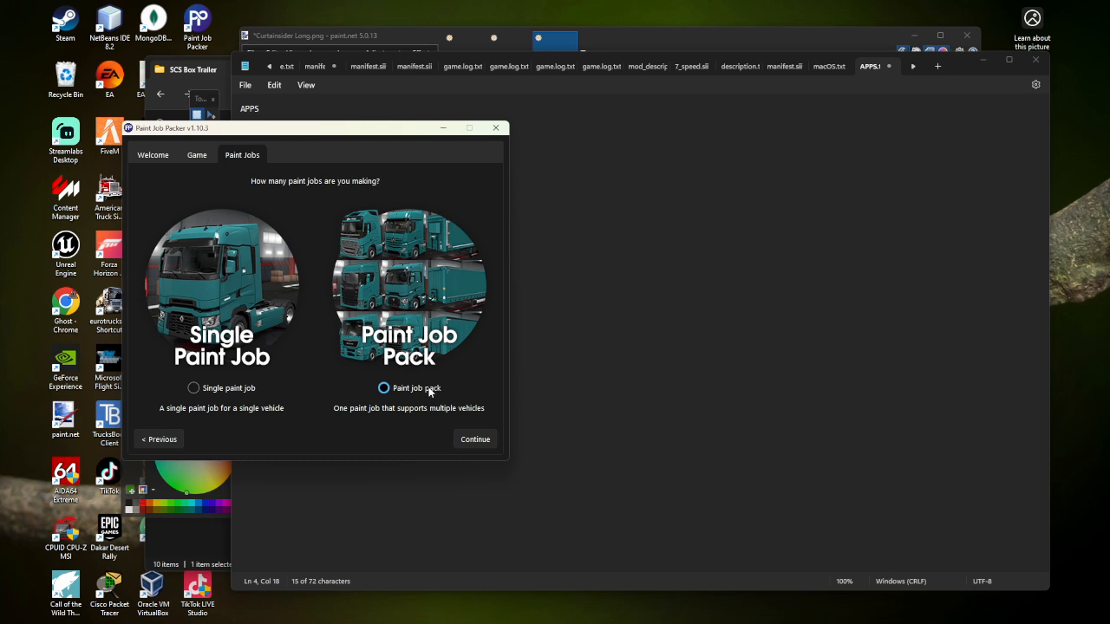
left_click(428, 391)
left_click(474, 440)
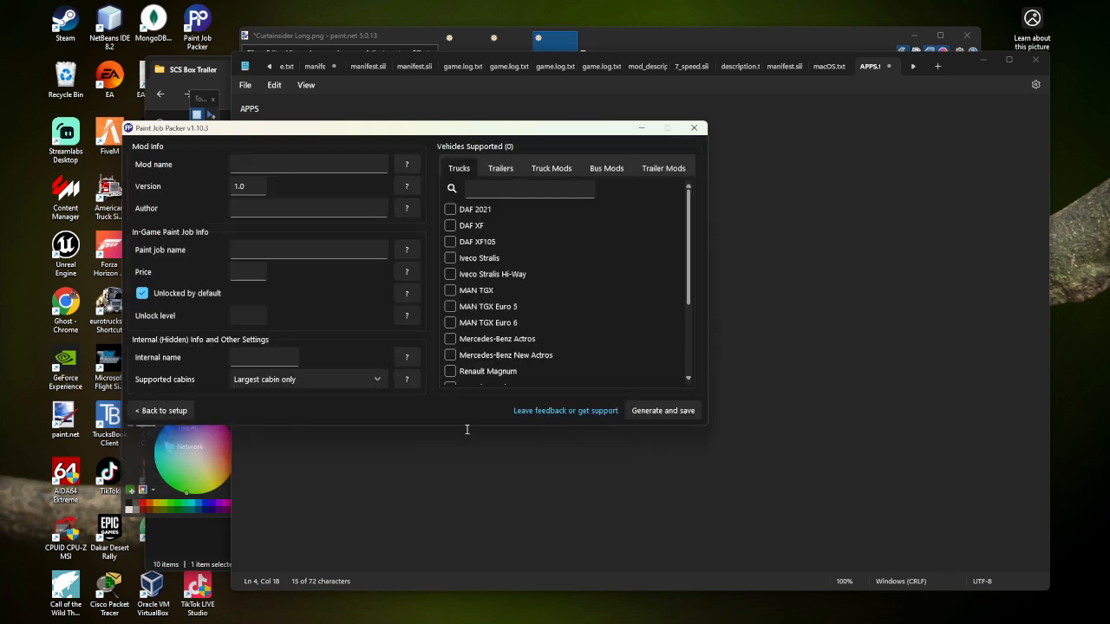
Step: Name the mod "sfg vtc" and set its version to 7.5
left_click(251, 163)
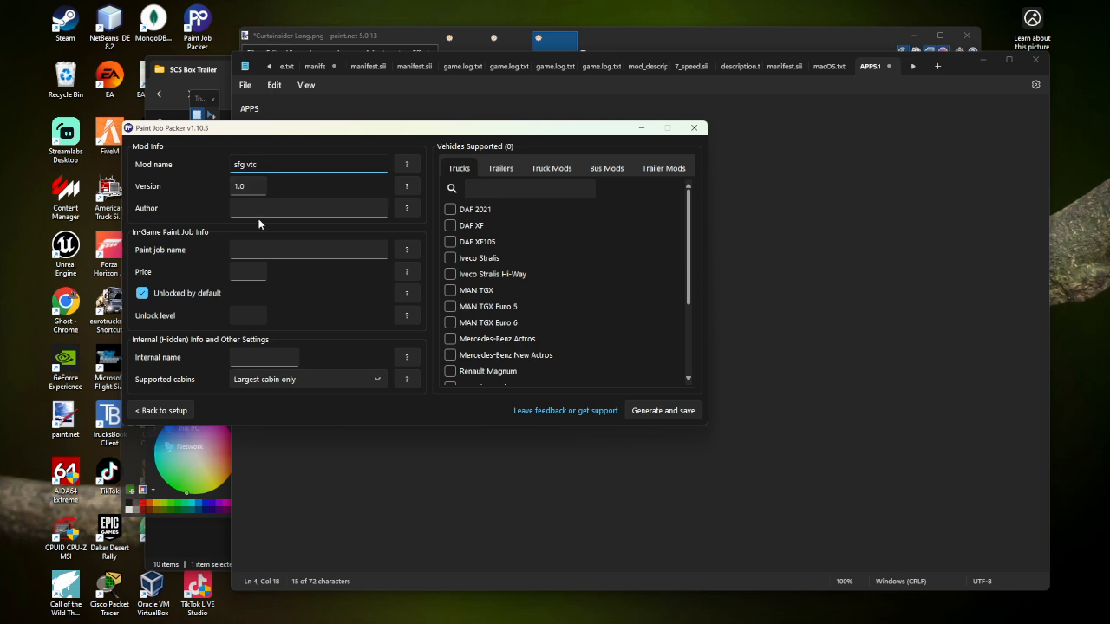
left_click_drag(250, 187, 237, 187)
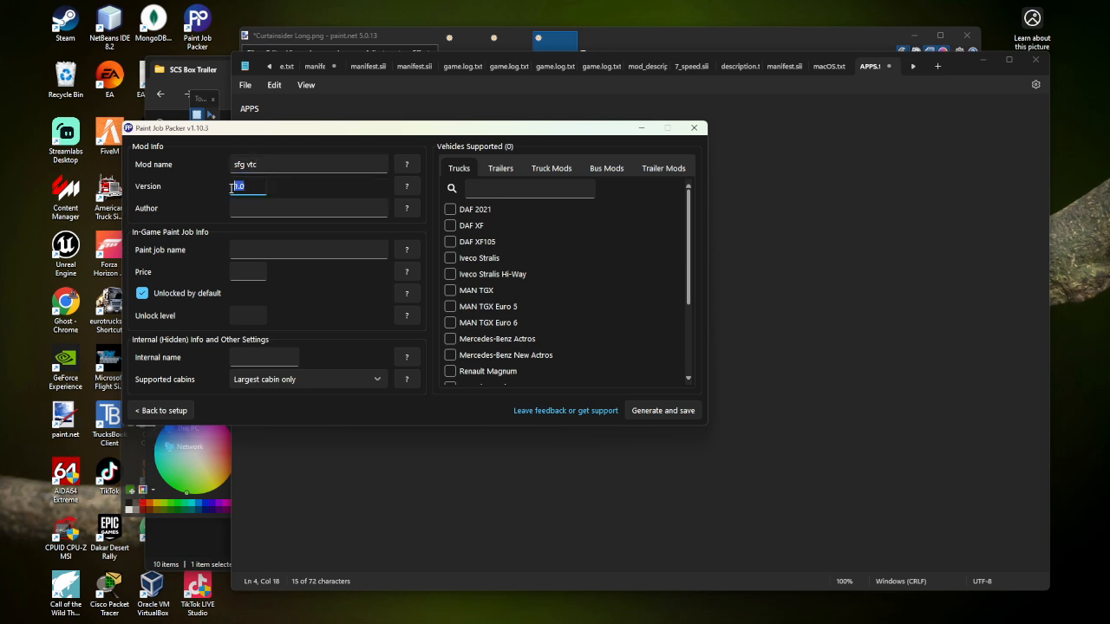
key("BackSpace")
type("7")
key("BackSpace")
key("BackSpace")
type(".5")
Step: Enter GHOST INC GAMING in capitals as the mod's author
left_click(310, 210)
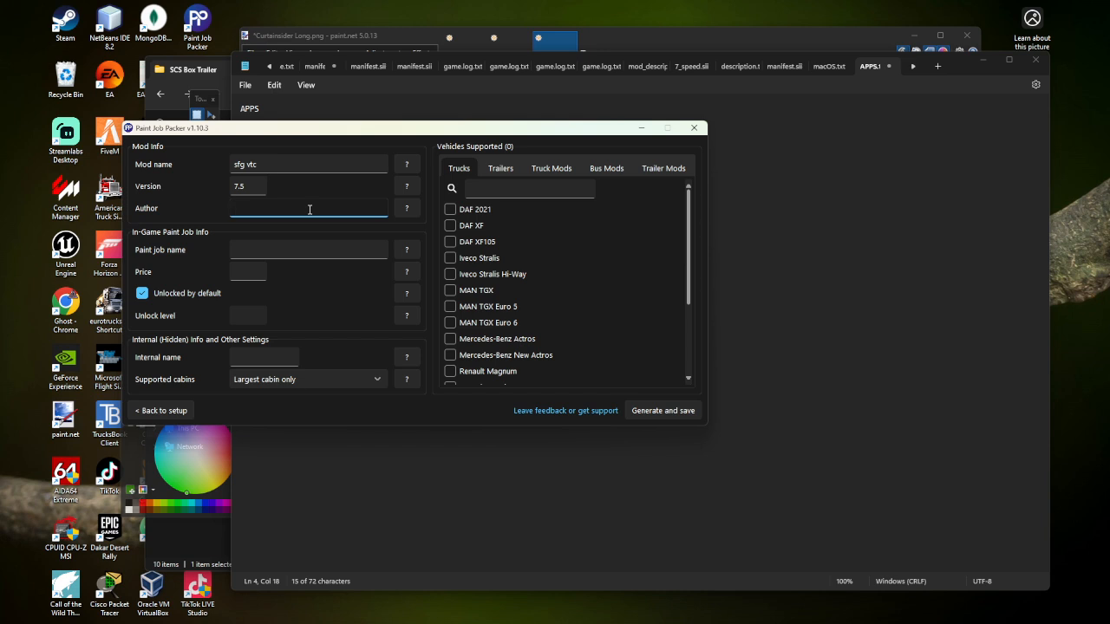
type("gHOST iNC")
key("BackSpace")
key("BackSpace")
key("BackSpace")
key("BackSpace")
key("BackSpace")
key("BackSpace")
key("BackSpace")
key("BackSpace")
type("GHOST INC GAMING")
Step: Name the in-game paint job SFG NATURE and set its price to 10
left_click(295, 249)
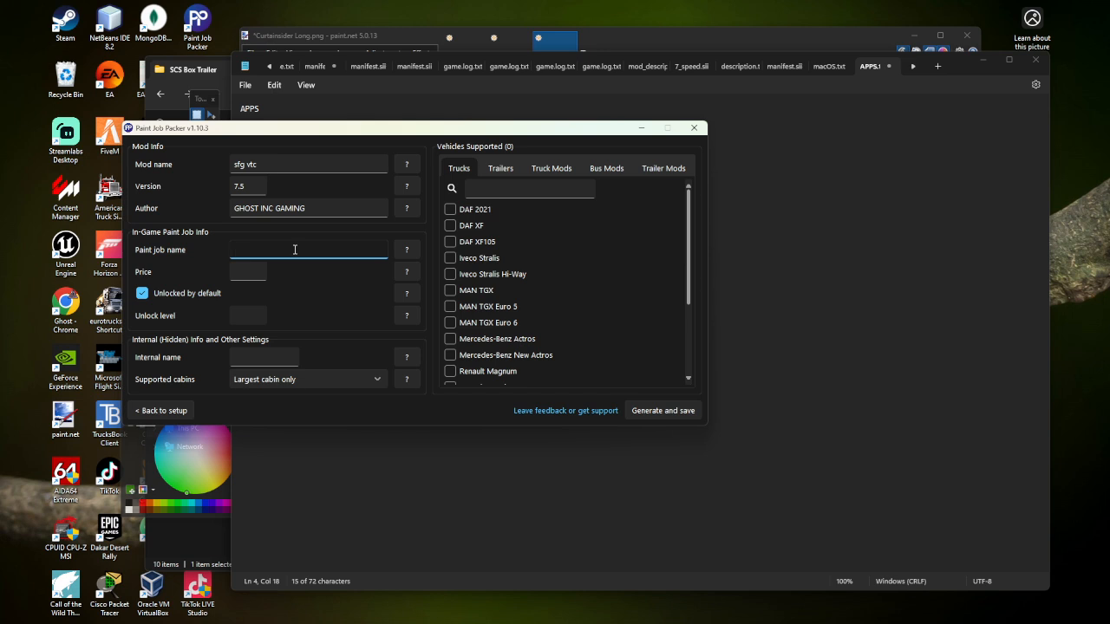
type("SFG NATURE")
left_click(256, 272)
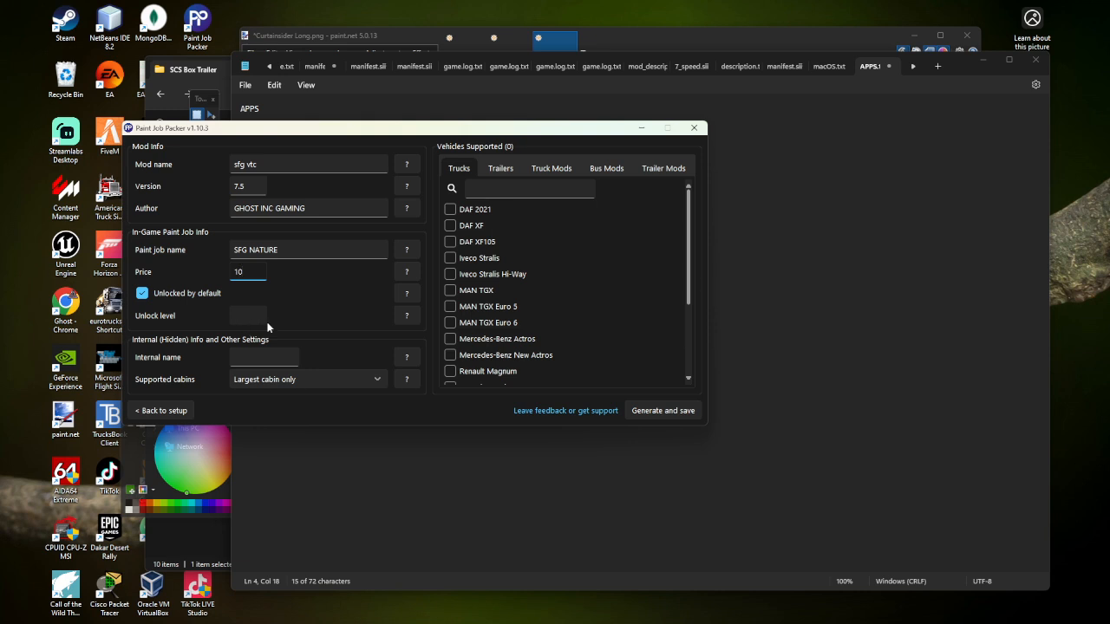
Step: Try turning off Unlocked by default to make the unlock level editable, and turn it back on
left_click(143, 295)
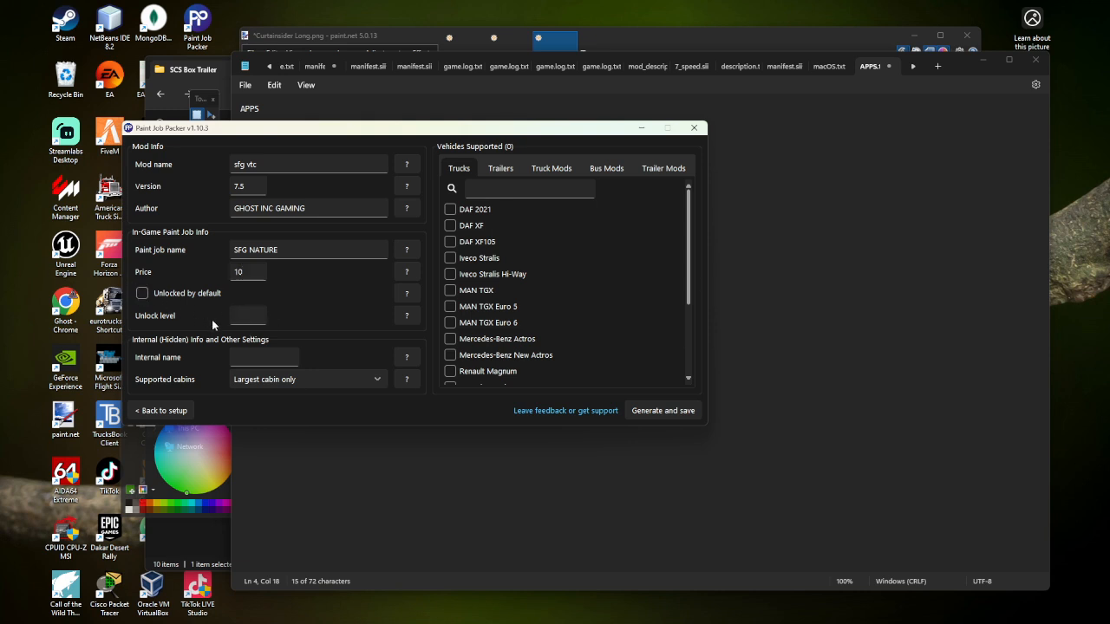
left_click(239, 318)
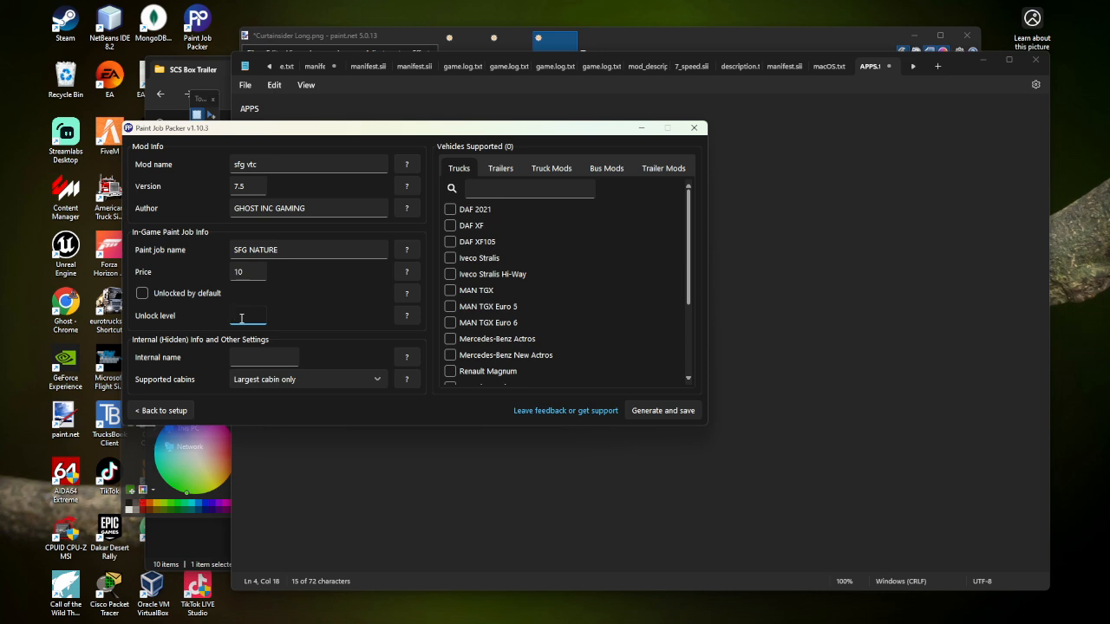
left_click(143, 294)
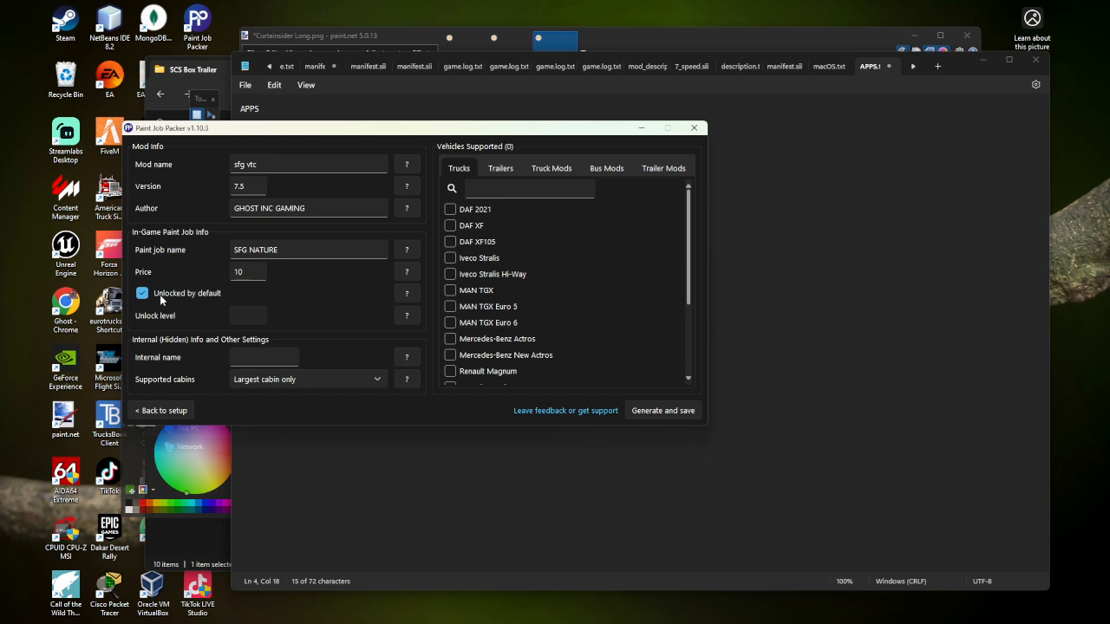
Step: Set the paint job's internal name to sfgnature in lowercase letters
left_click(255, 358)
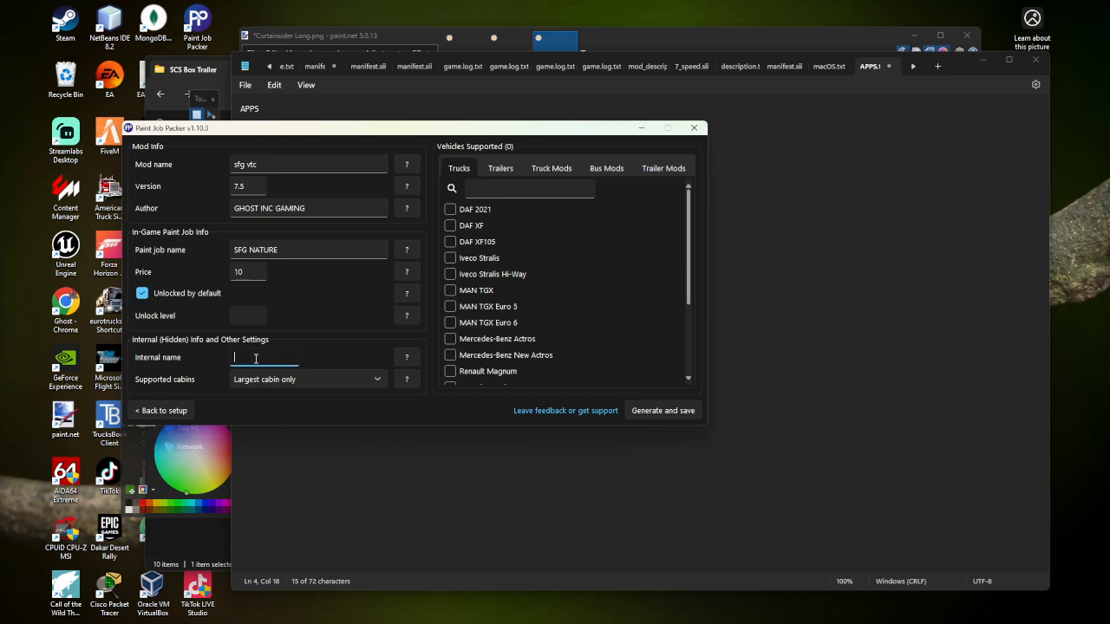
type("SFGNATURE")
key("BackSpace")
key("BackSpace")
key("BackSpace")
key("BackSpace")
key("BackSpace")
key("BackSpace")
key("BackSpace")
key("BackSpace")
type("sfgnature")
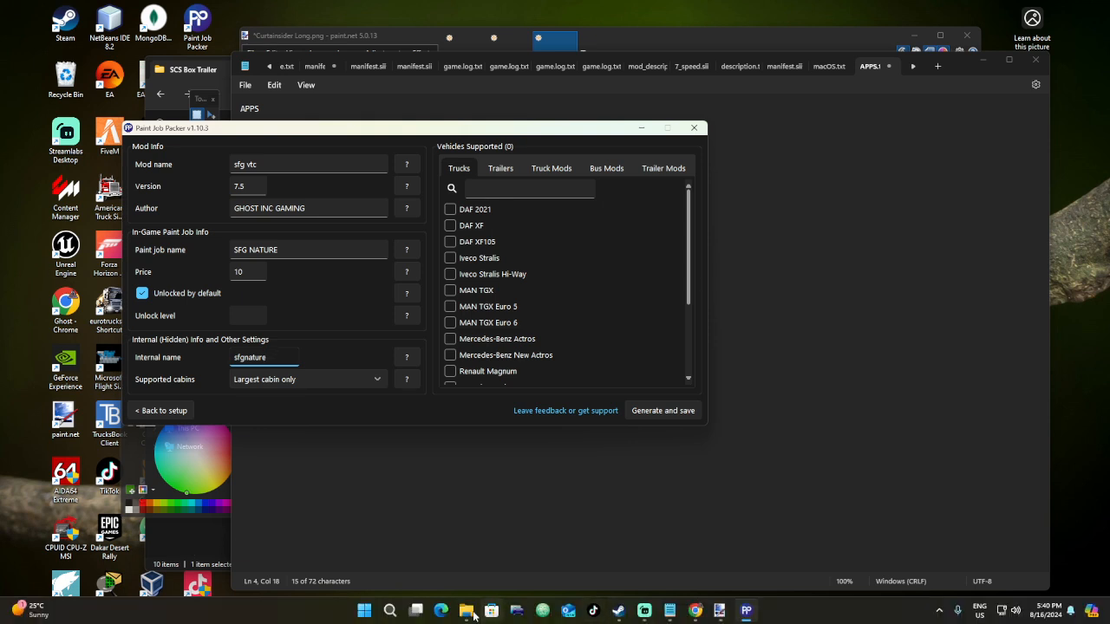
Step: Examine the cabin template images in the Volvo FH folder of the ETS2 templates, comparing them with the packer's supported cabins setting
mouse_move(467, 614)
left_click(462, 538)
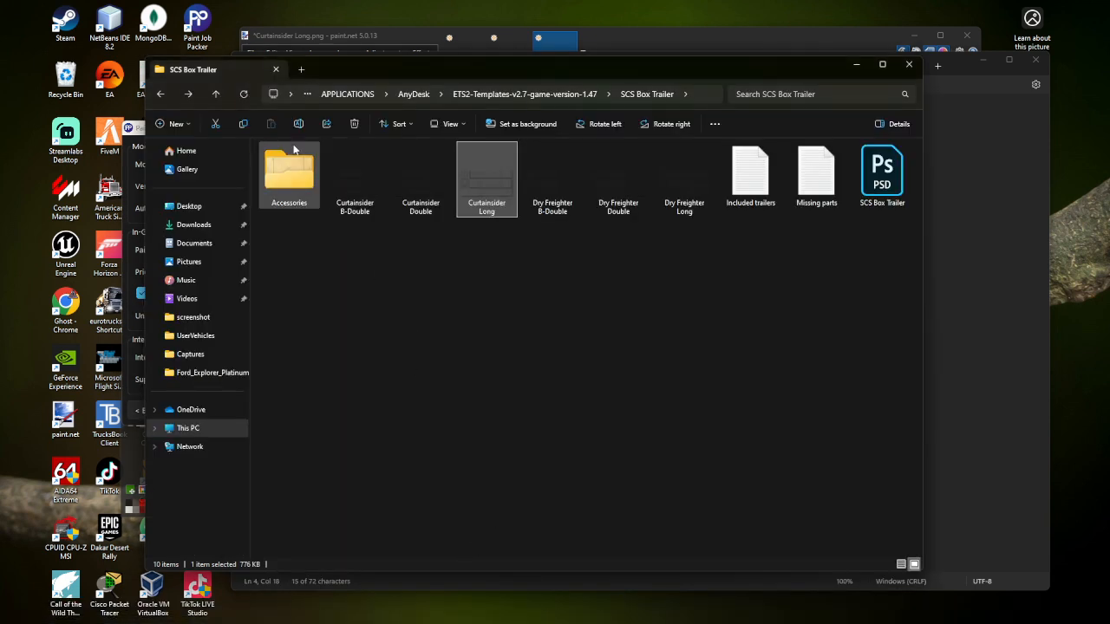
left_click(216, 95)
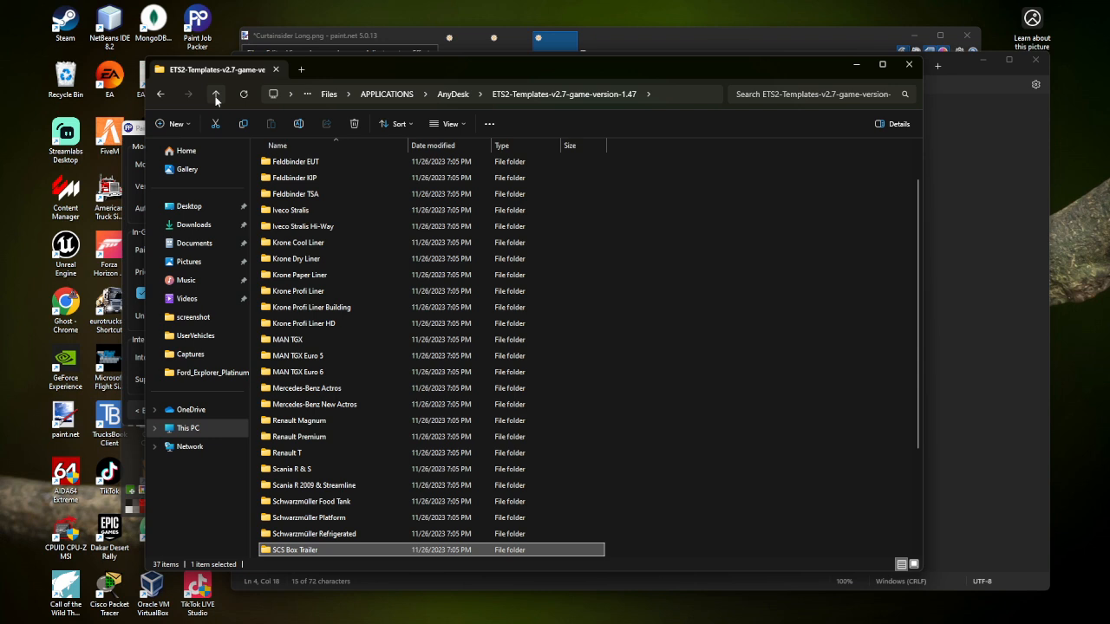
scroll(295, 292, "down", 3)
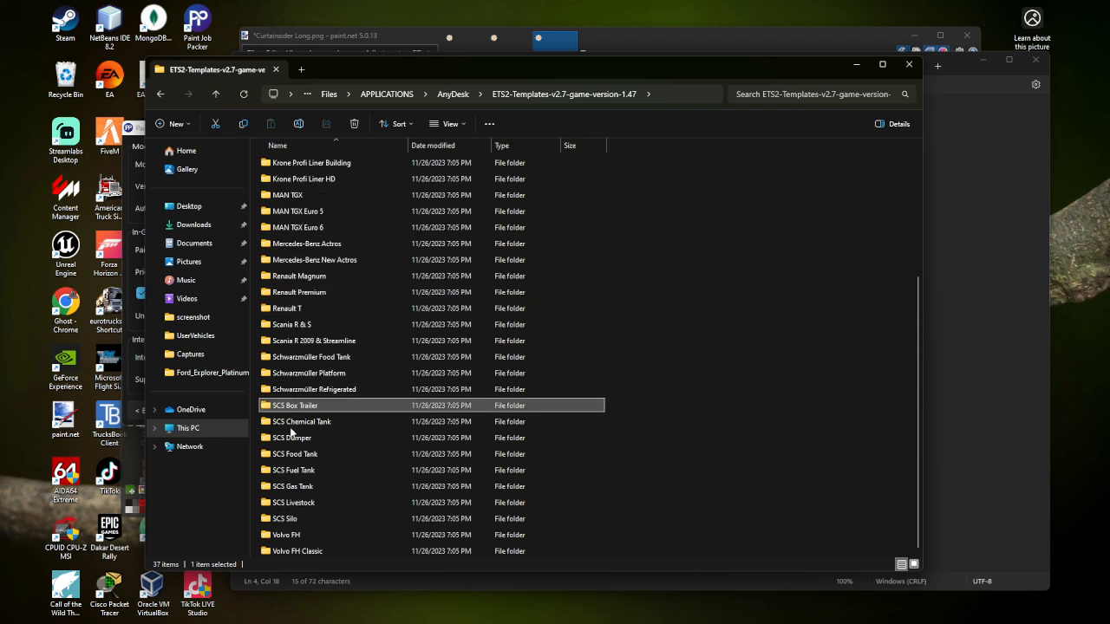
double_click(313, 535)
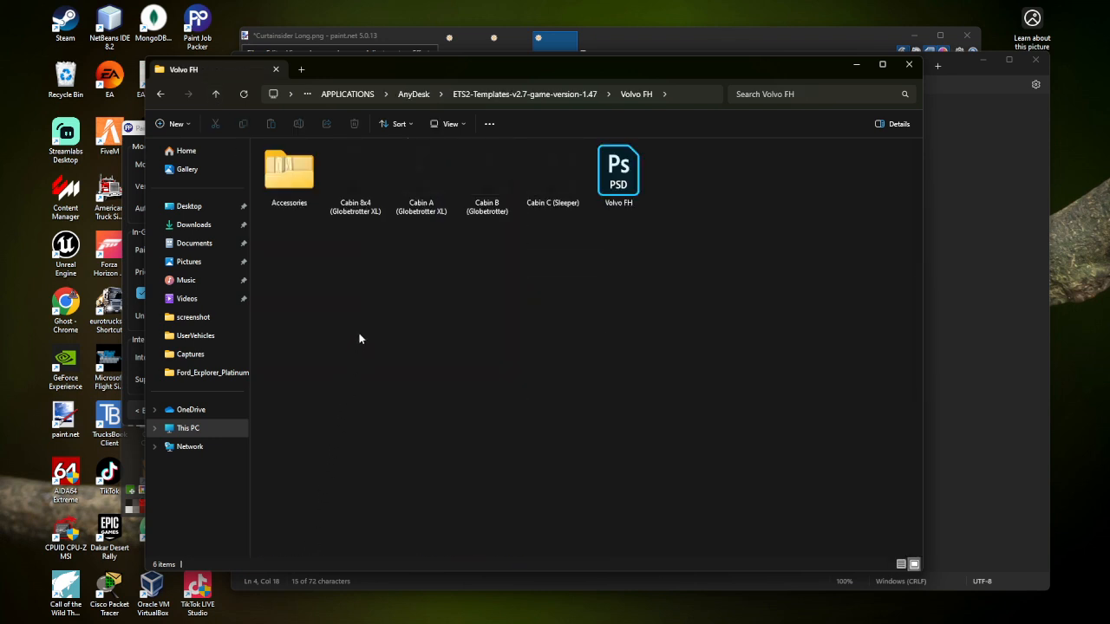
left_click(366, 187)
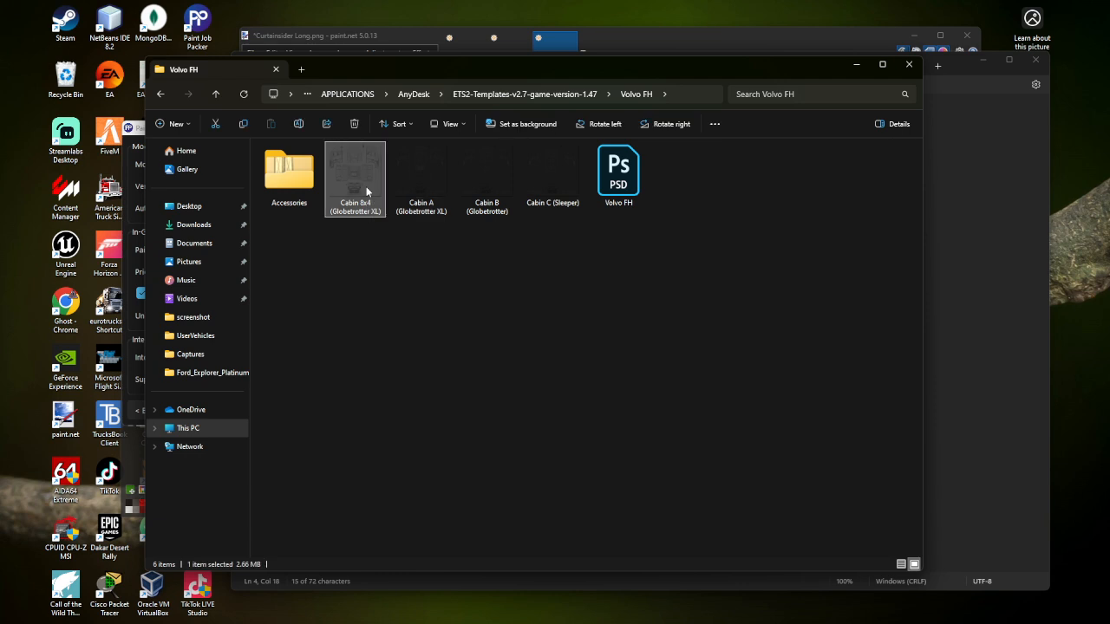
left_click(416, 186)
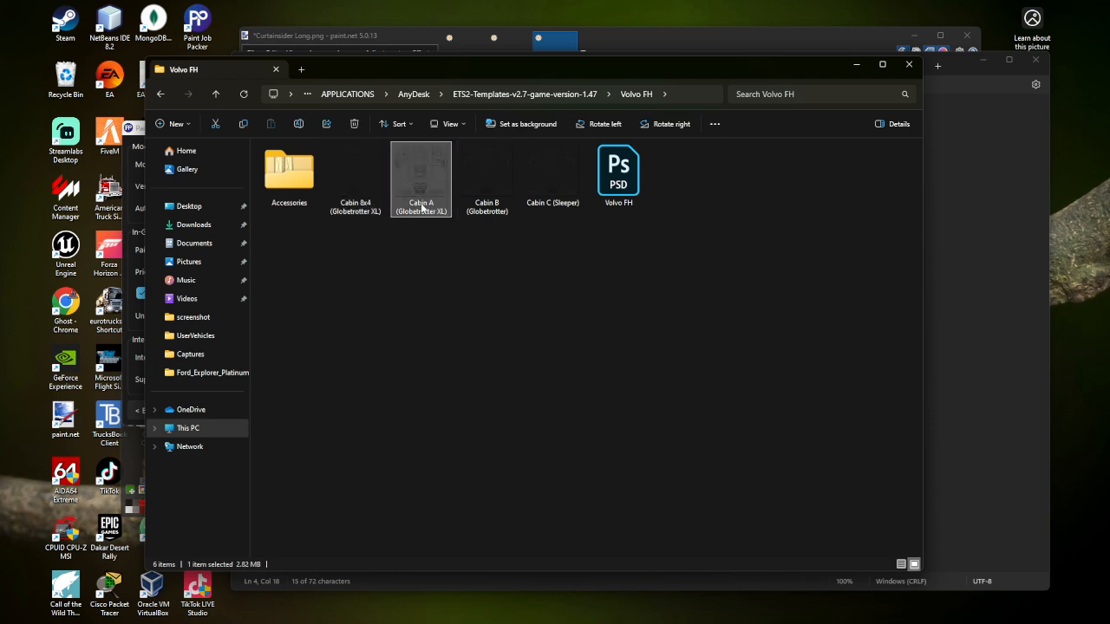
left_click(482, 189)
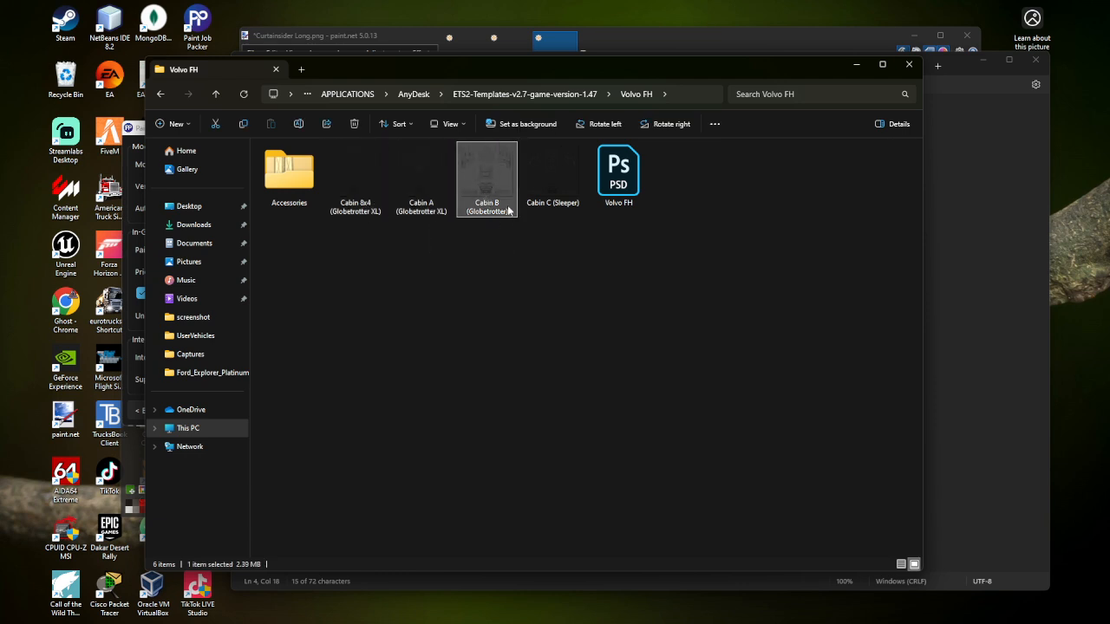
left_click(538, 185)
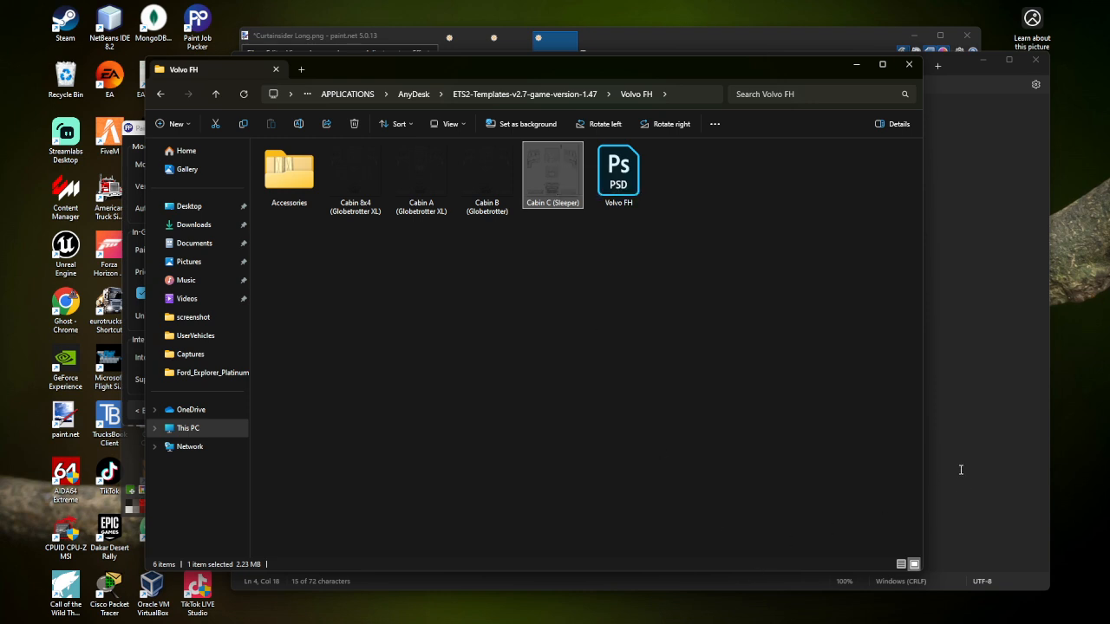
left_click(994, 317)
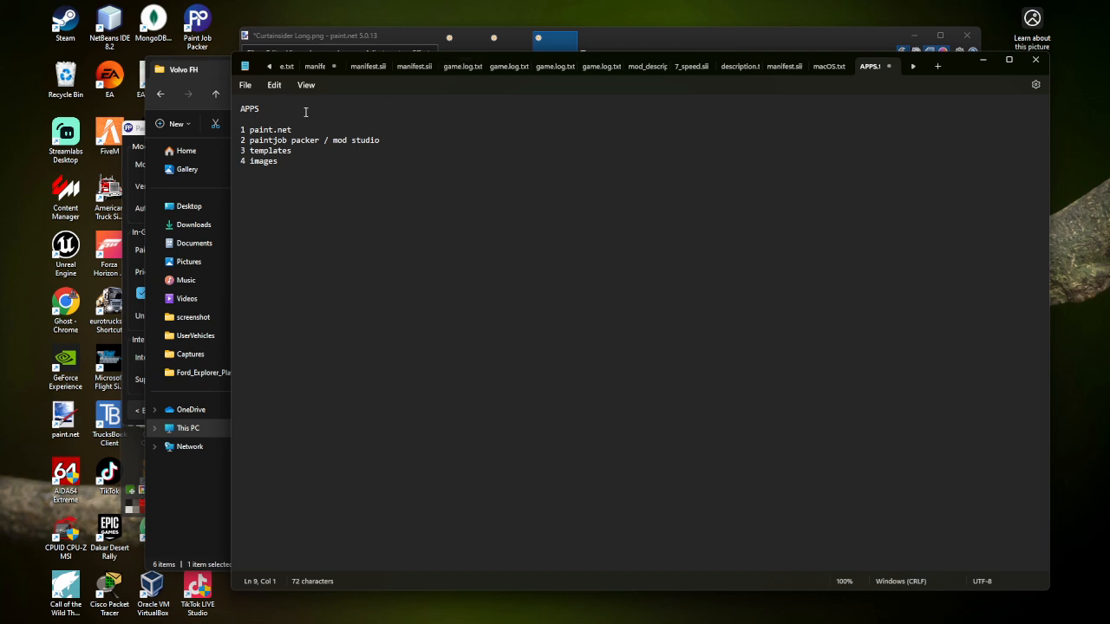
left_click(136, 131)
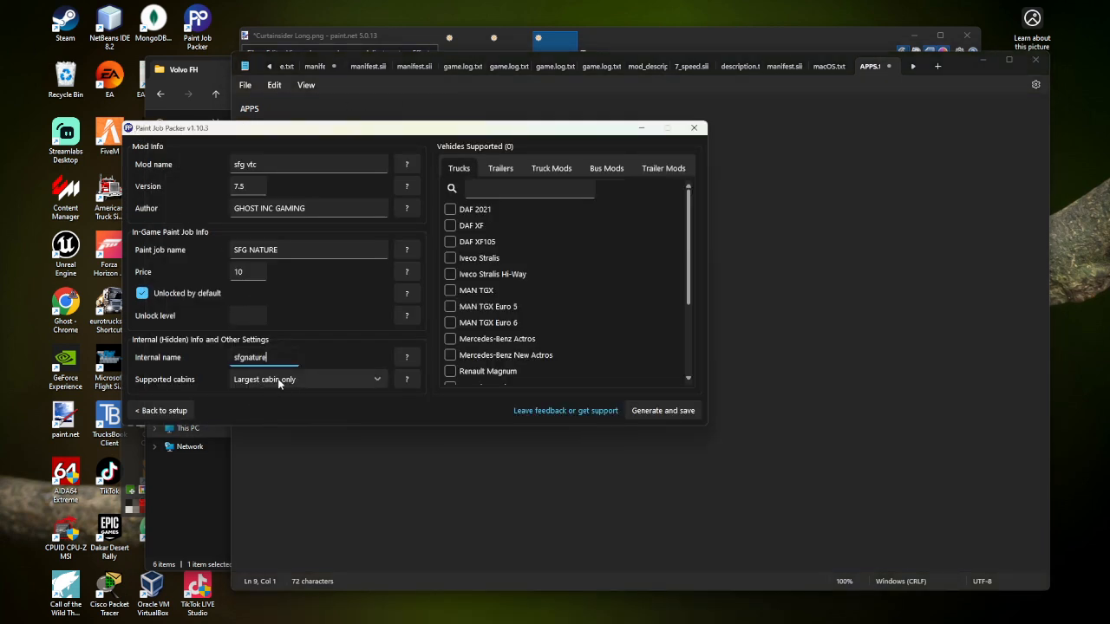
left_click(198, 488)
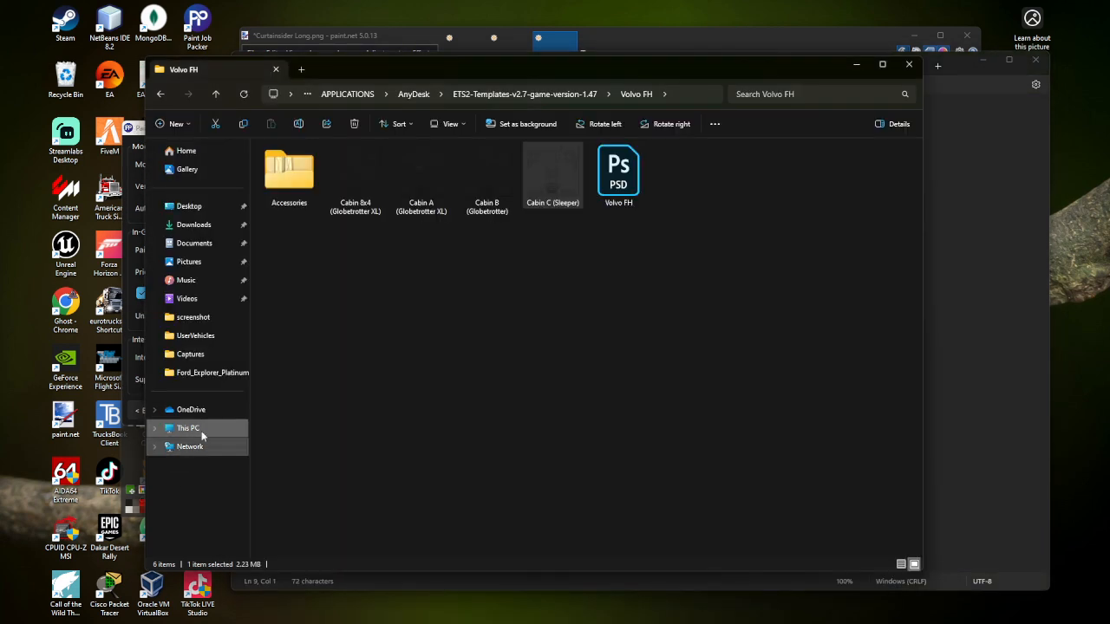
left_click(422, 191)
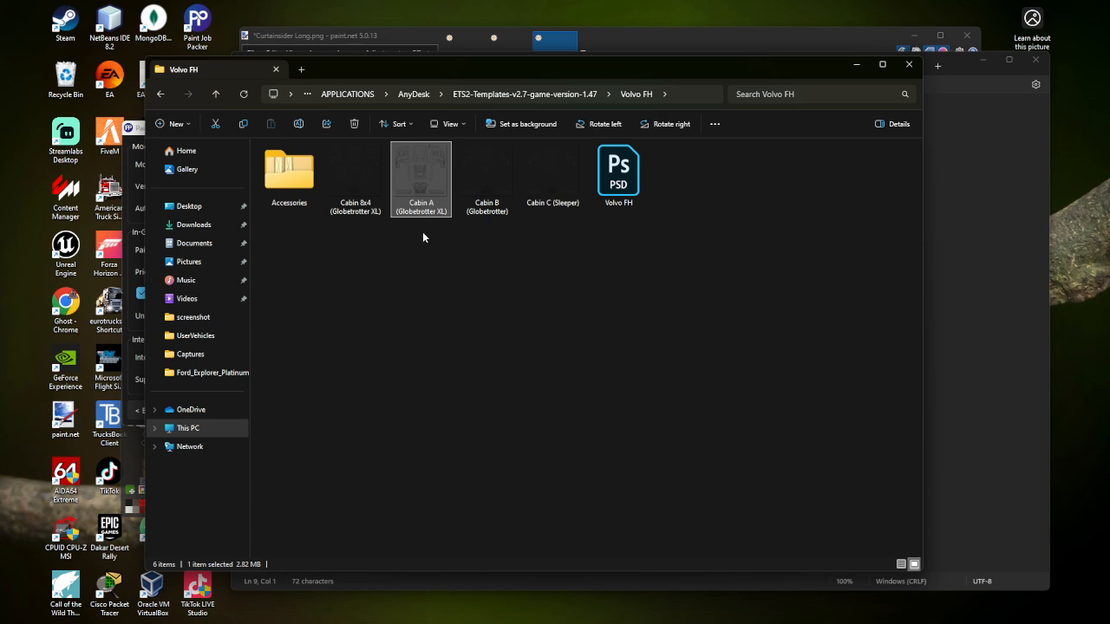
Step: Return to Paint Job Packer and set the supported cabins to All cabins
left_click(928, 248)
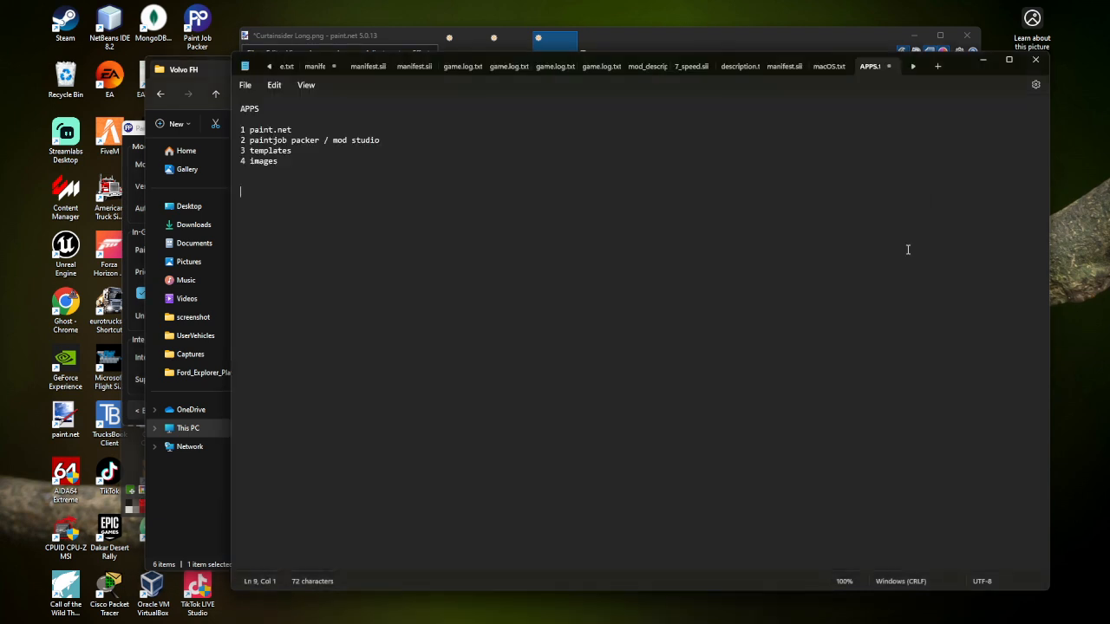
left_click(130, 379)
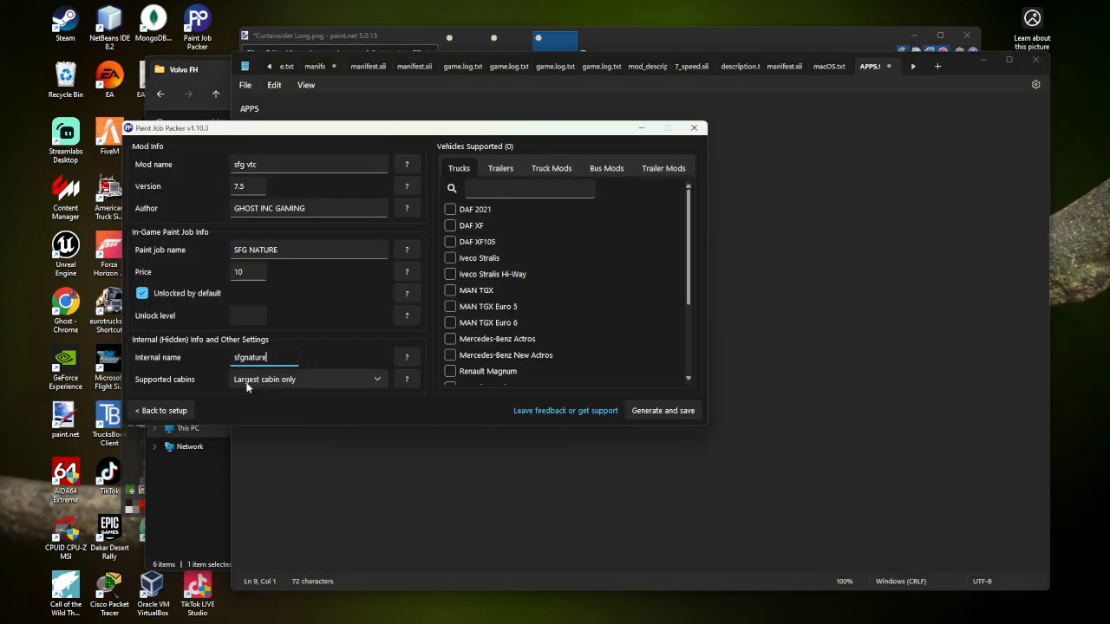
left_click(260, 379)
left_click(275, 404)
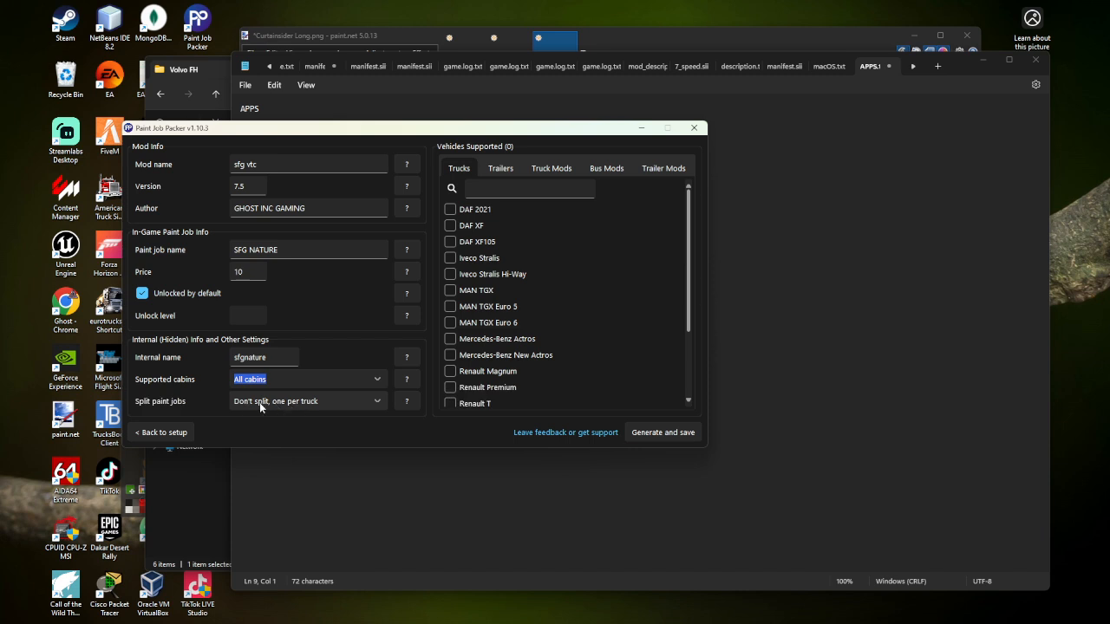
Step: Try the "Split, one per cabin" option for split paint jobs and restore "Don't split, one per truck"
left_click(338, 403)
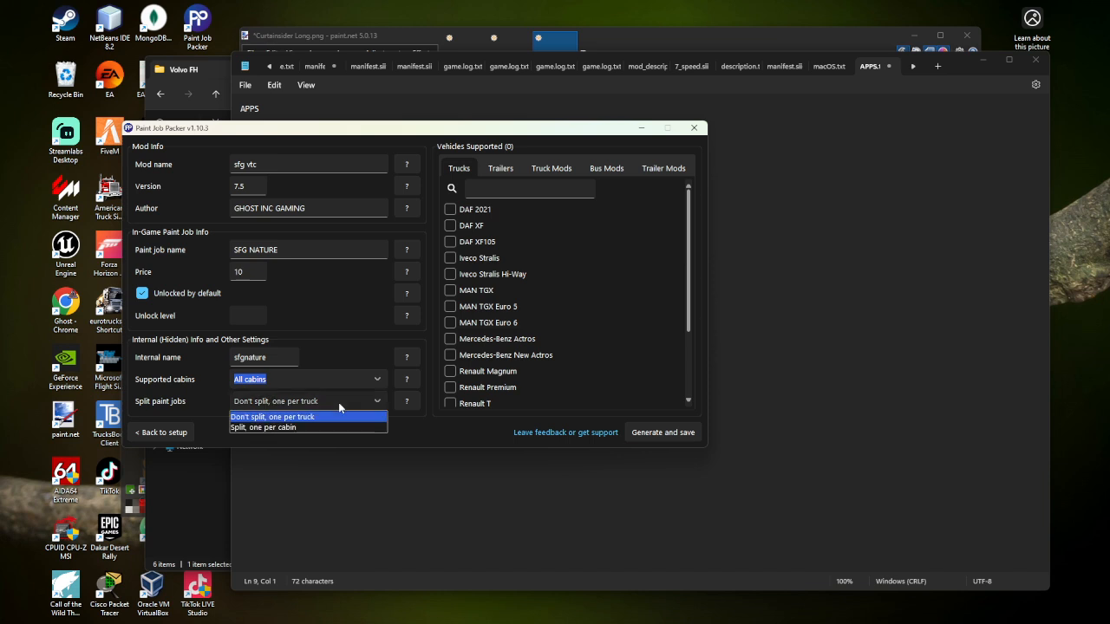
left_click(338, 404)
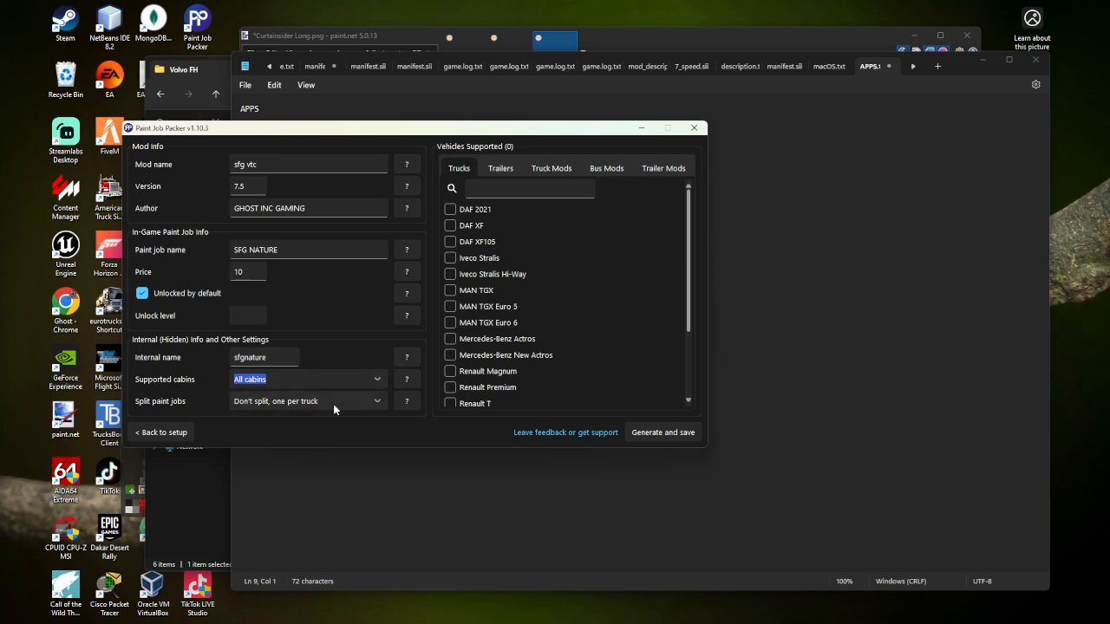
left_click(333, 404)
left_click(307, 425)
left_click(317, 398)
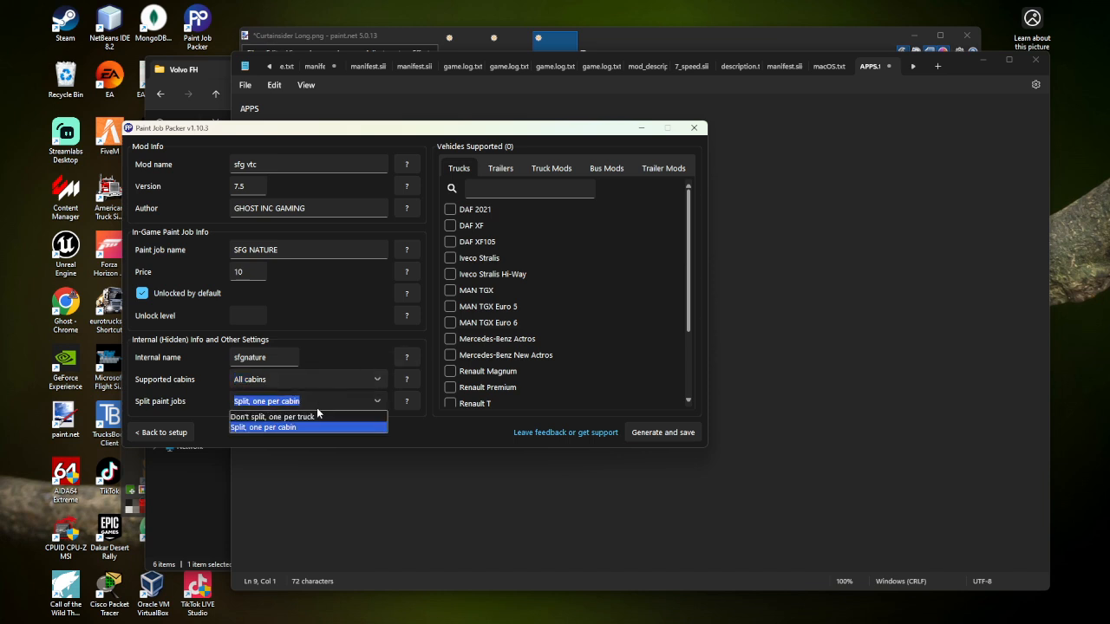
left_click(316, 415)
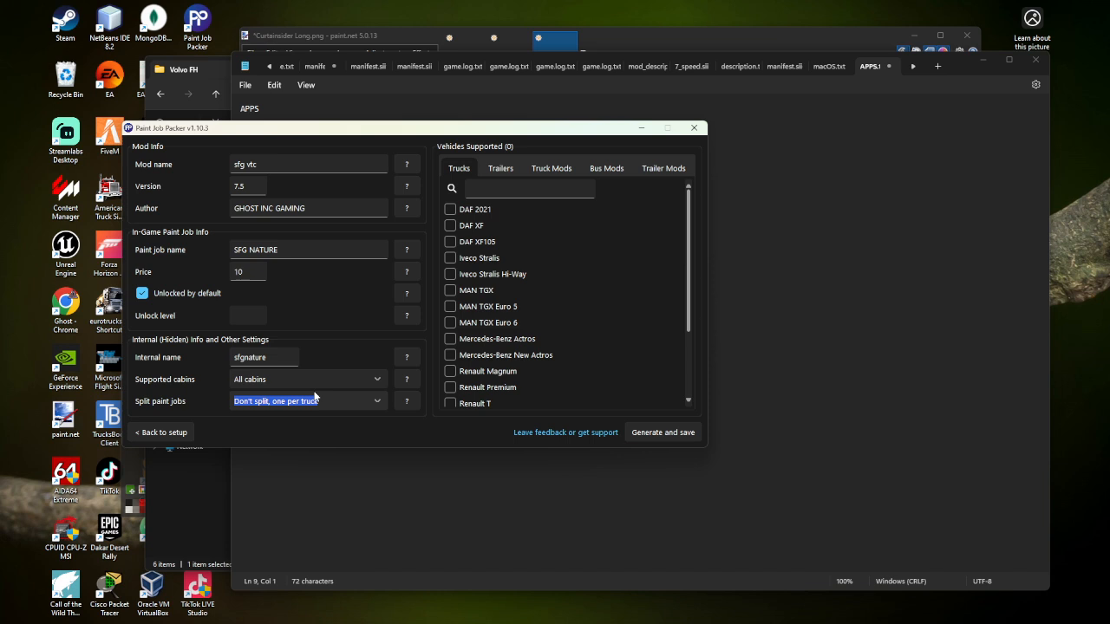
Step: Look through the supported vehicle lists for trucks, trailers, truck mods, bus mods and trailer mods
scroll(473, 243, "down", 2)
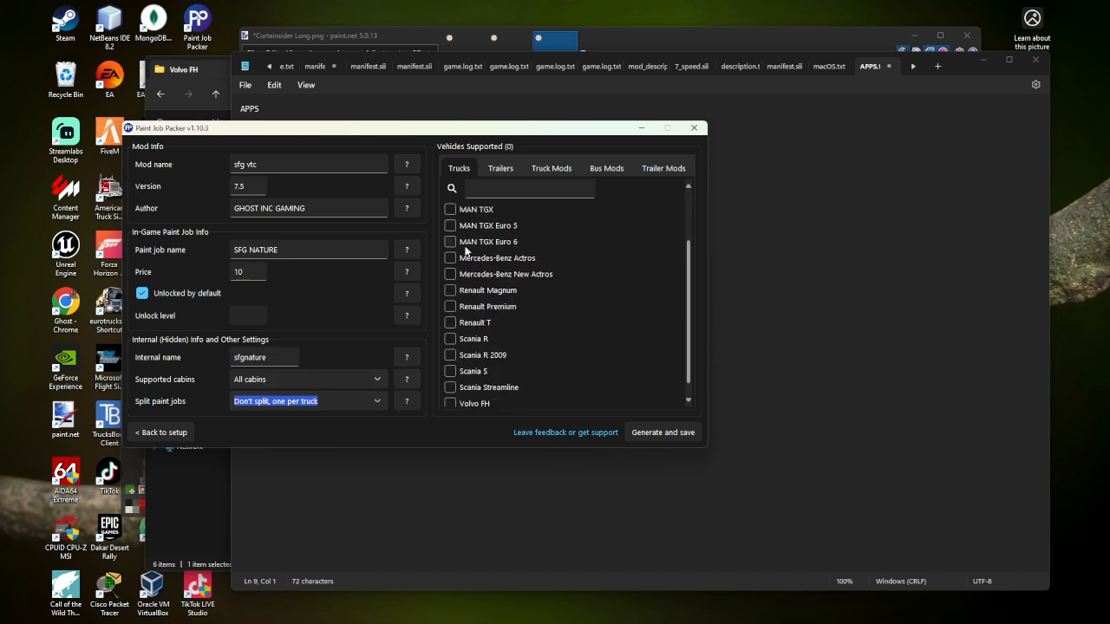
left_click(501, 169)
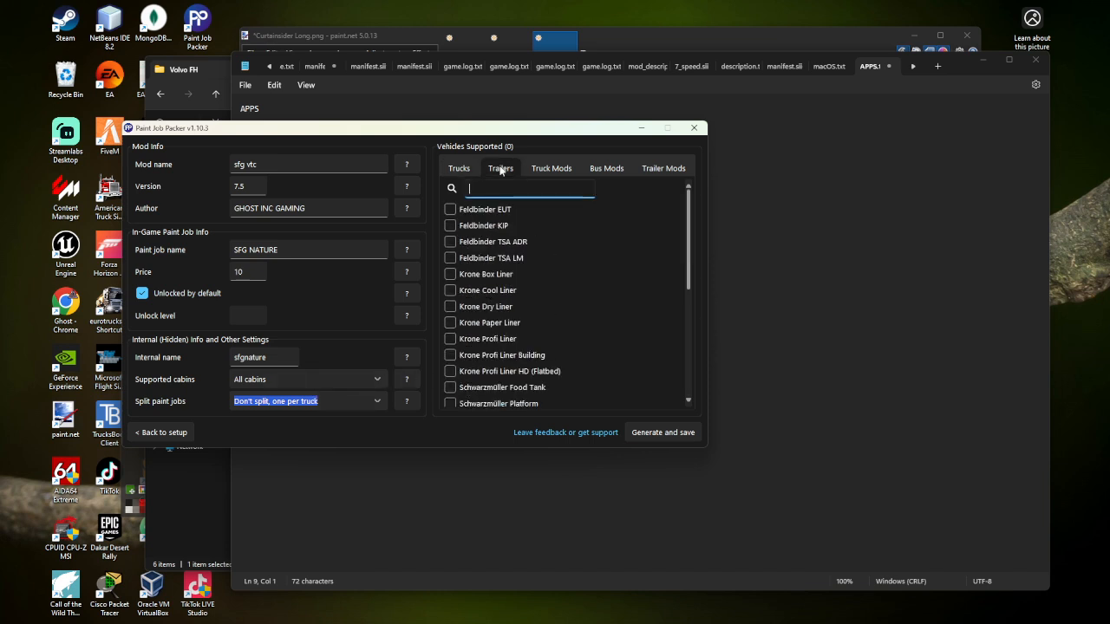
scroll(473, 368, "down", 5)
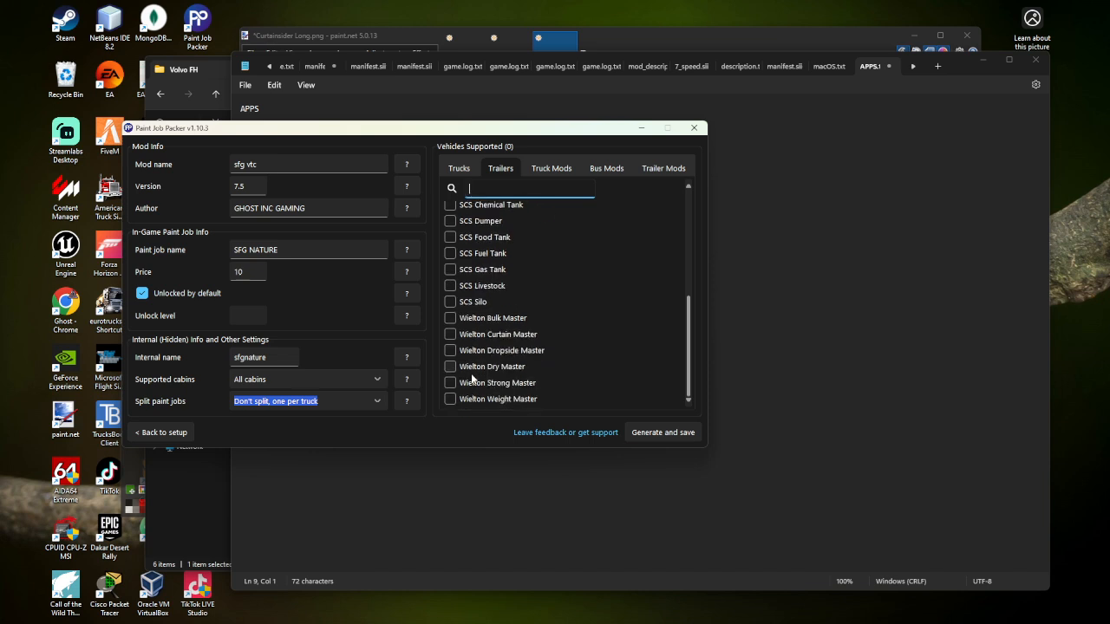
left_click(541, 170)
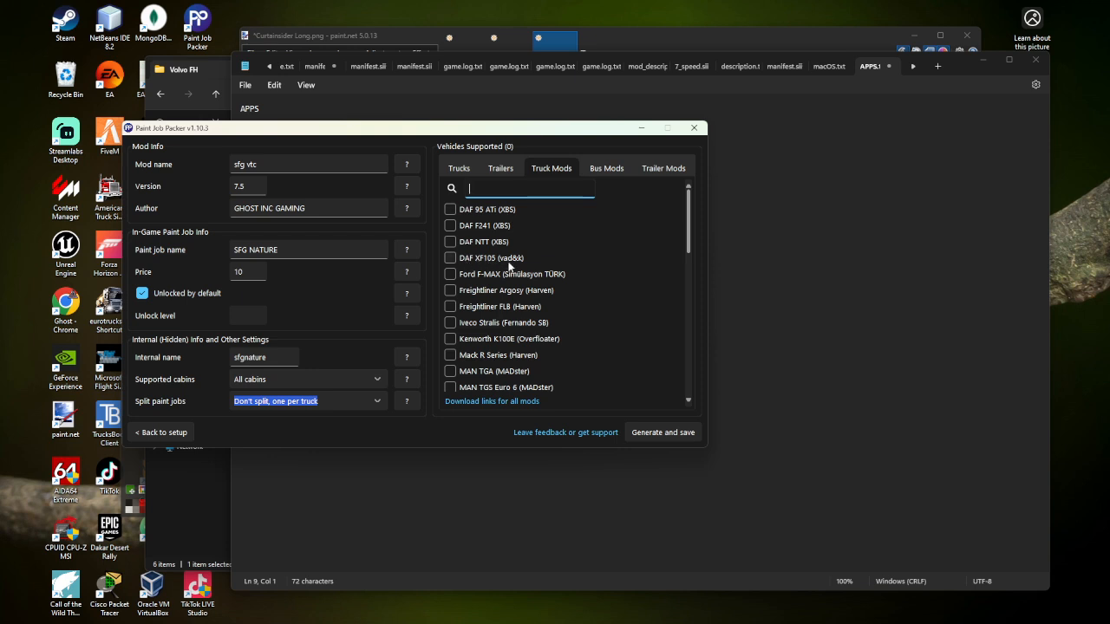
scroll(465, 307, "down", 2)
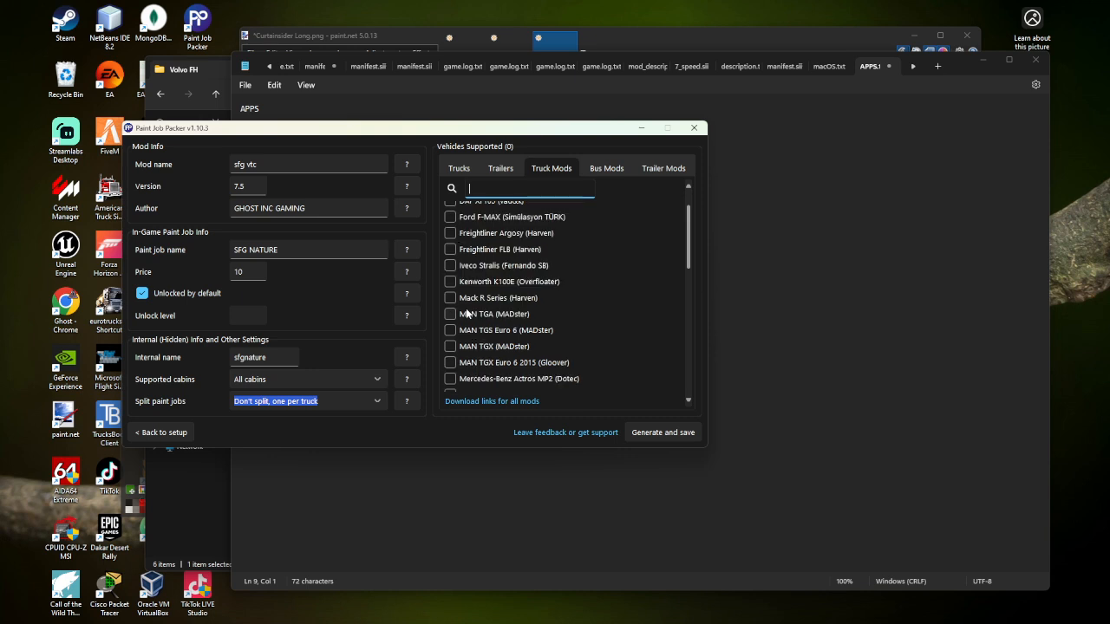
scroll(471, 308, "down", 4)
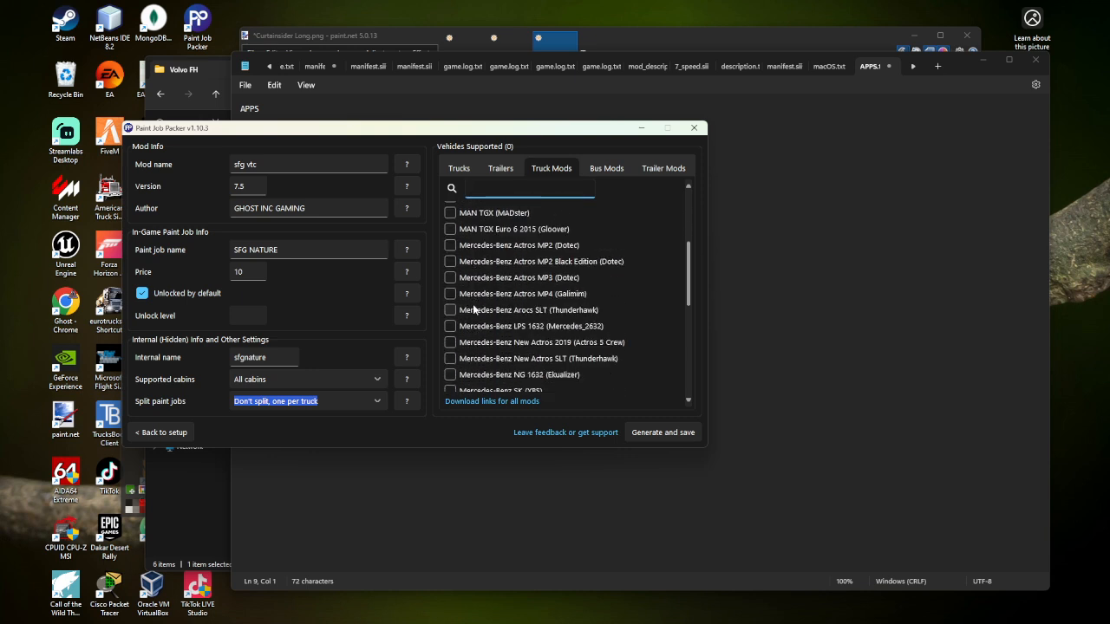
scroll(473, 304, "down", 3)
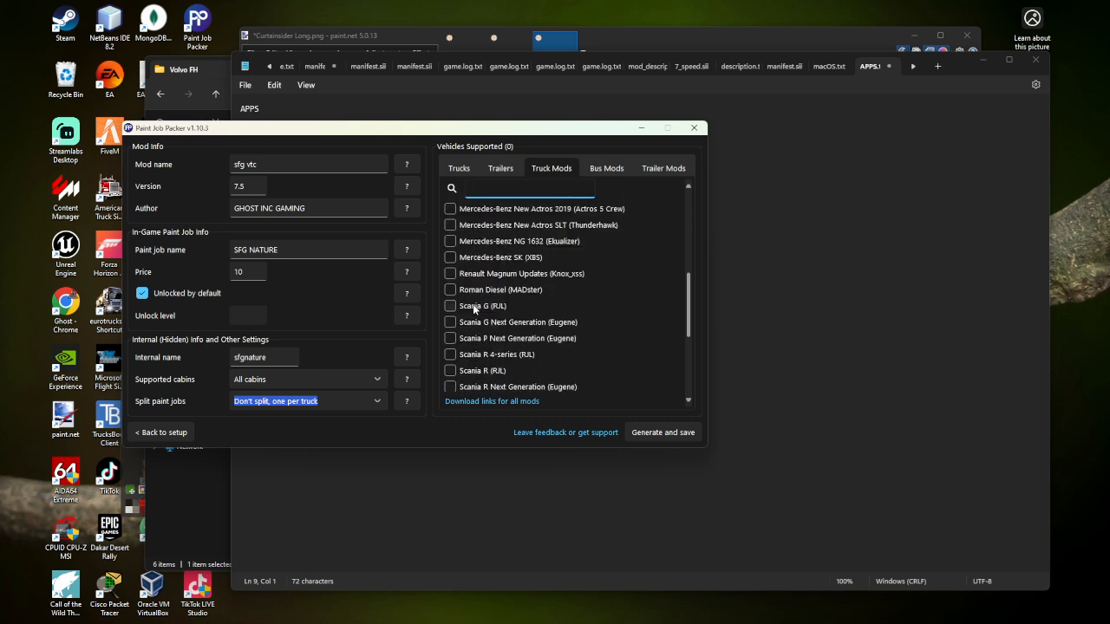
left_click(612, 169)
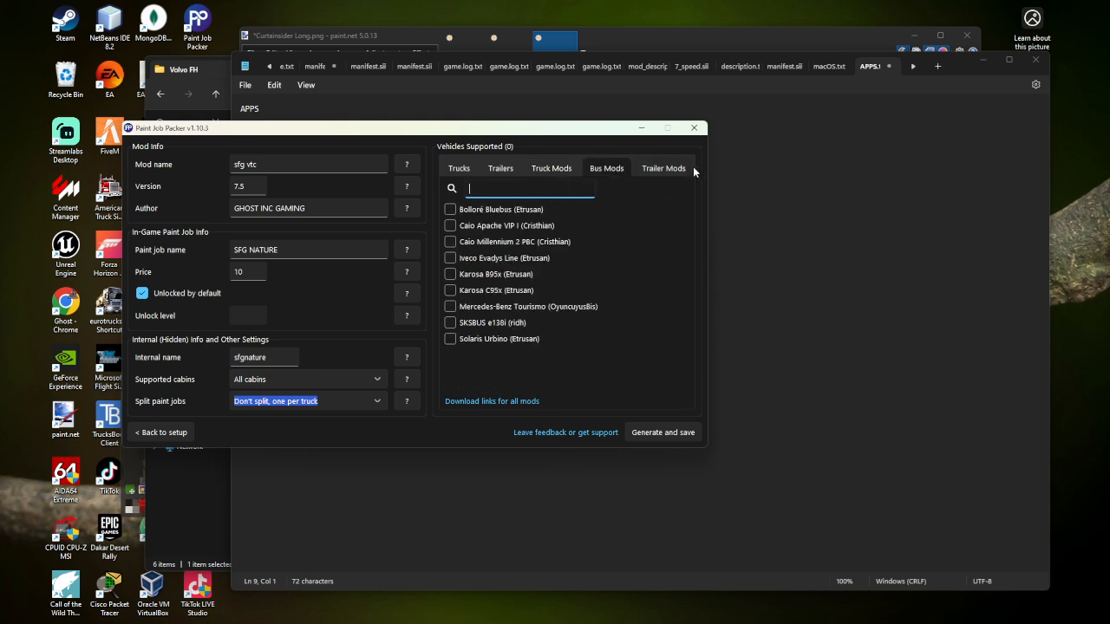
left_click(662, 170)
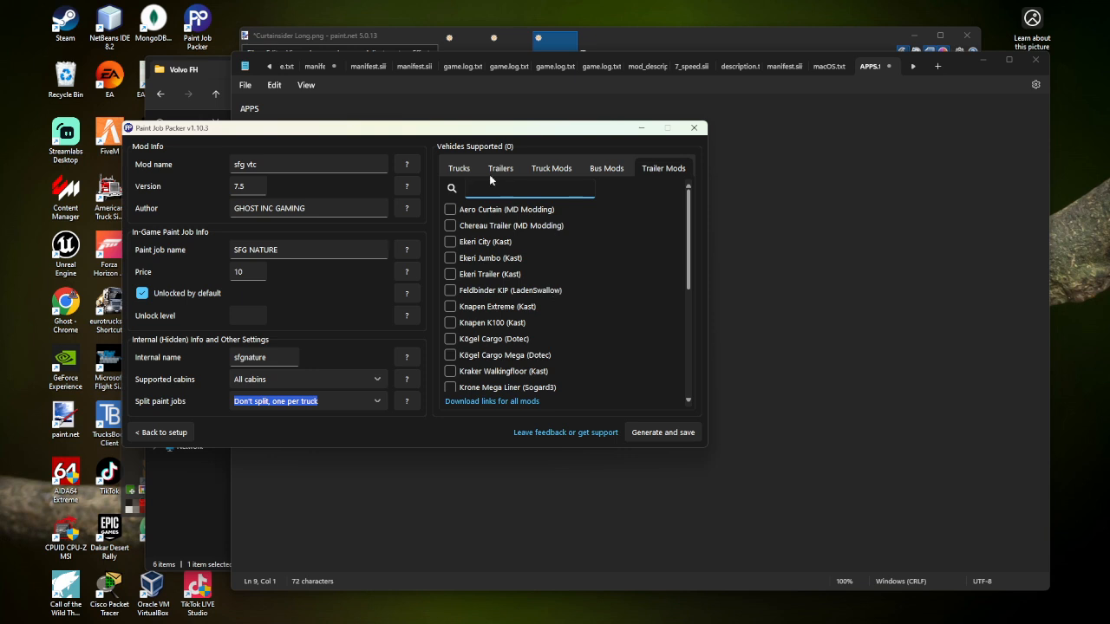
Step: Try adding the Renault Magnum truck and the Renault Magnum Updates truck mod to the supported vehicles
left_click(455, 169)
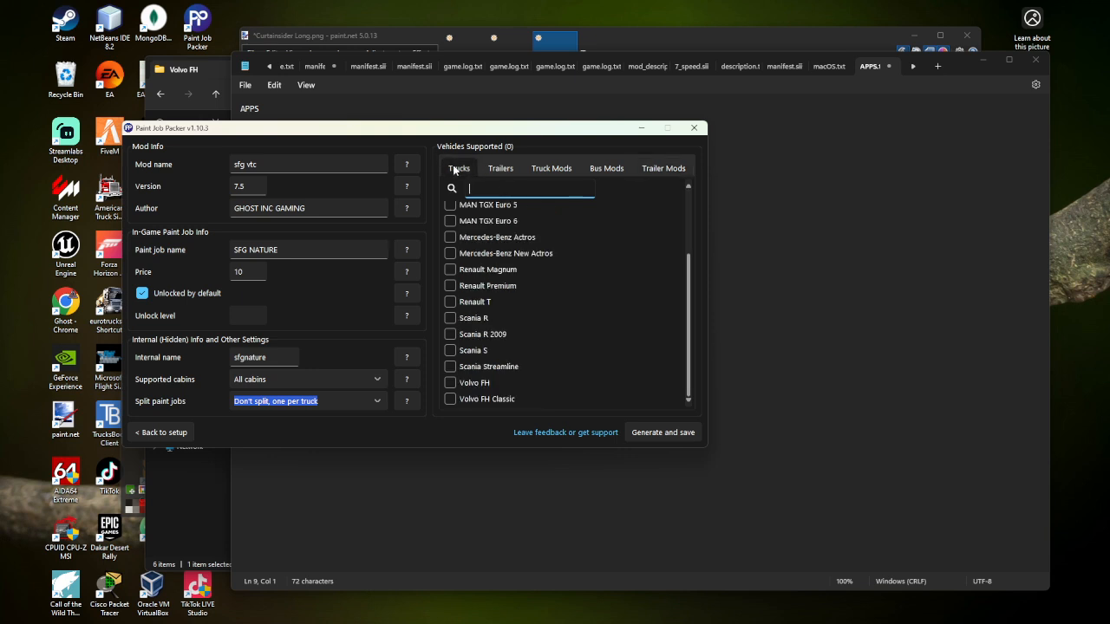
left_click(452, 270)
left_click(555, 171)
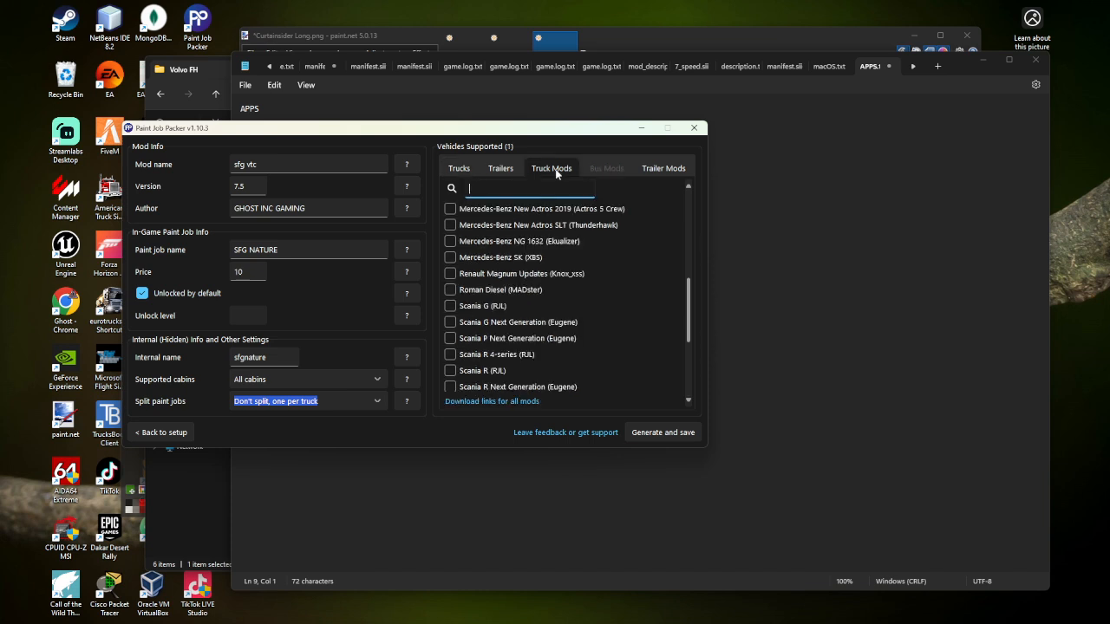
scroll(476, 314, "down", 1)
scroll(474, 311, "up", 1)
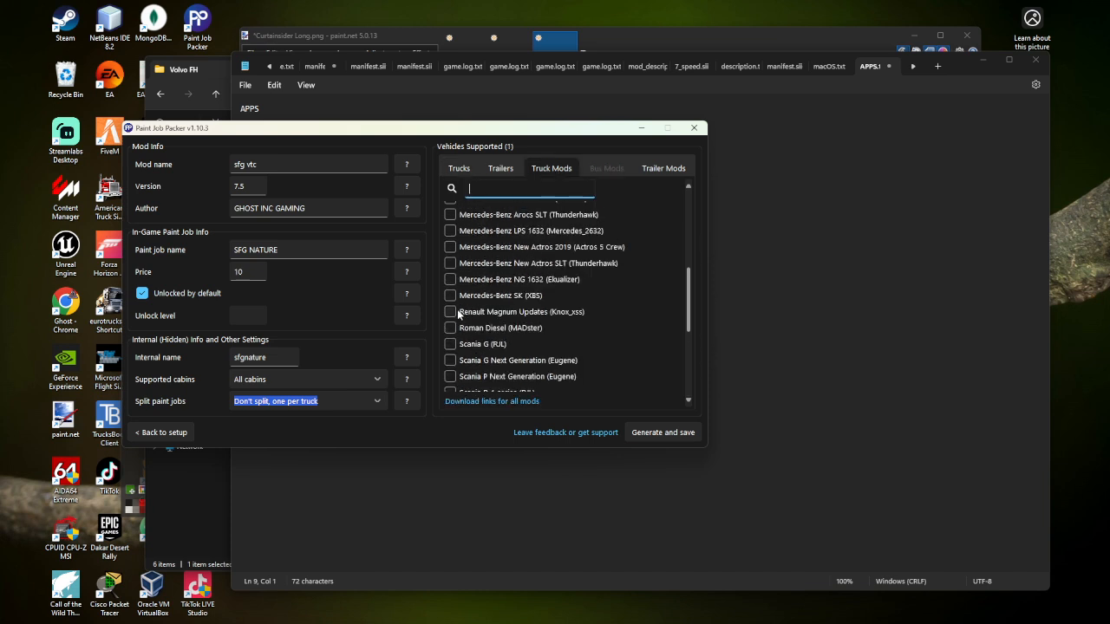
left_click(451, 313)
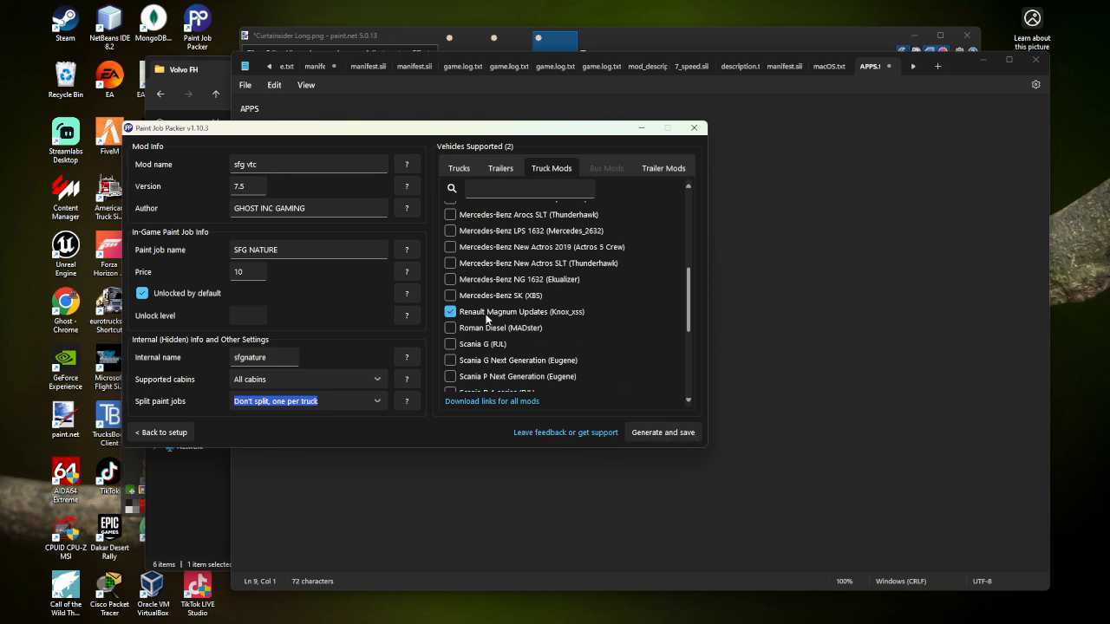
left_click(660, 437)
Step: Remove the Renault Magnum truck and the Renault Magnum Updates truck mod from the supported vehicles
left_click(461, 169)
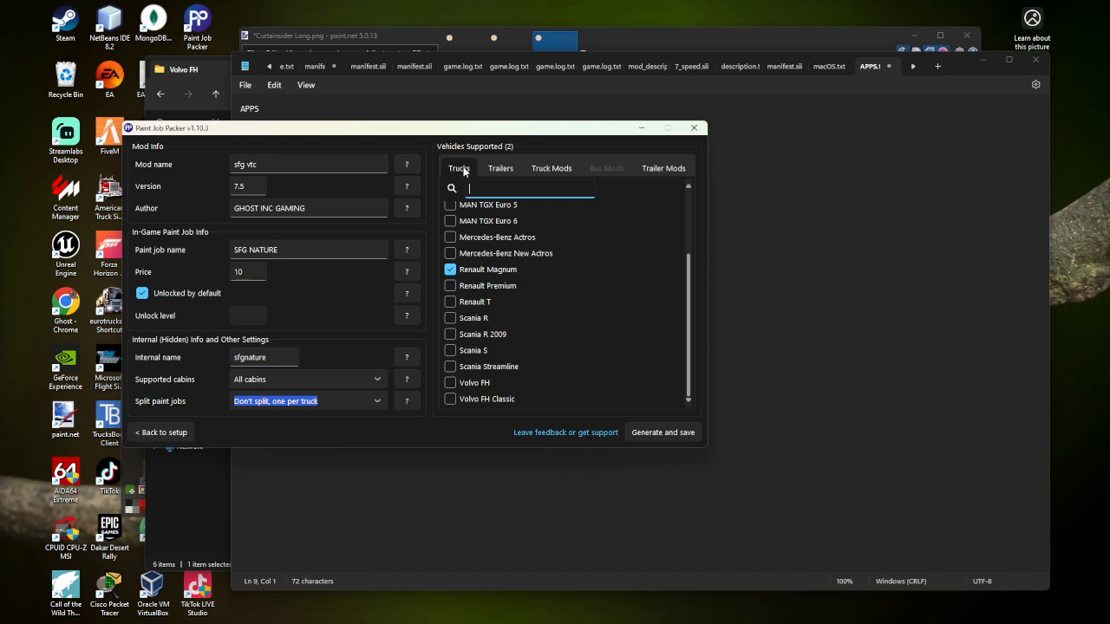
left_click(451, 270)
left_click(559, 173)
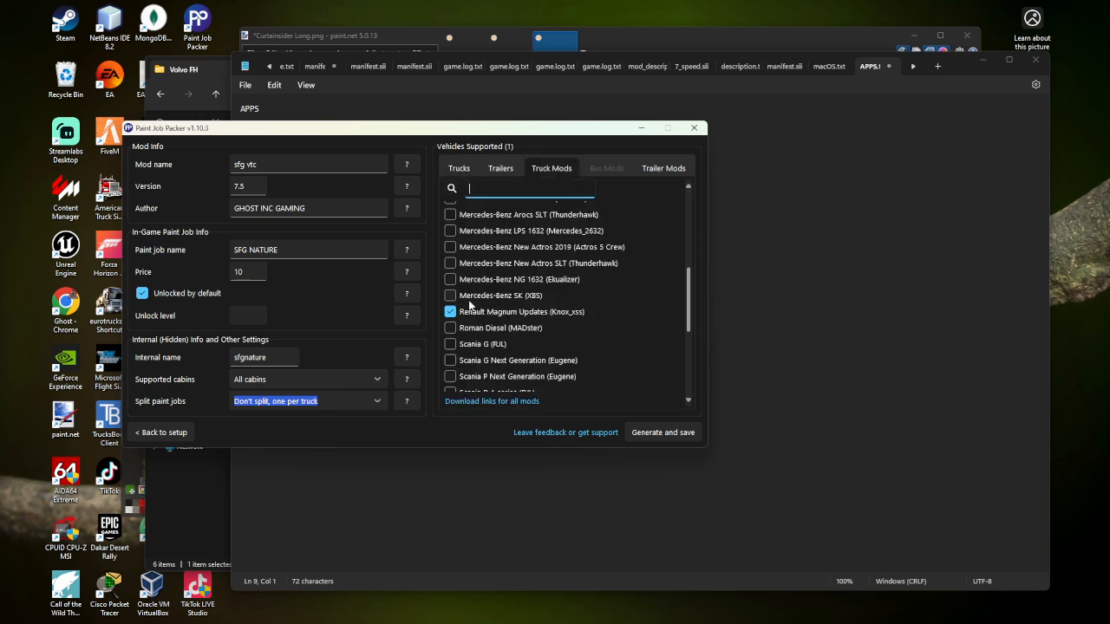
left_click(450, 312)
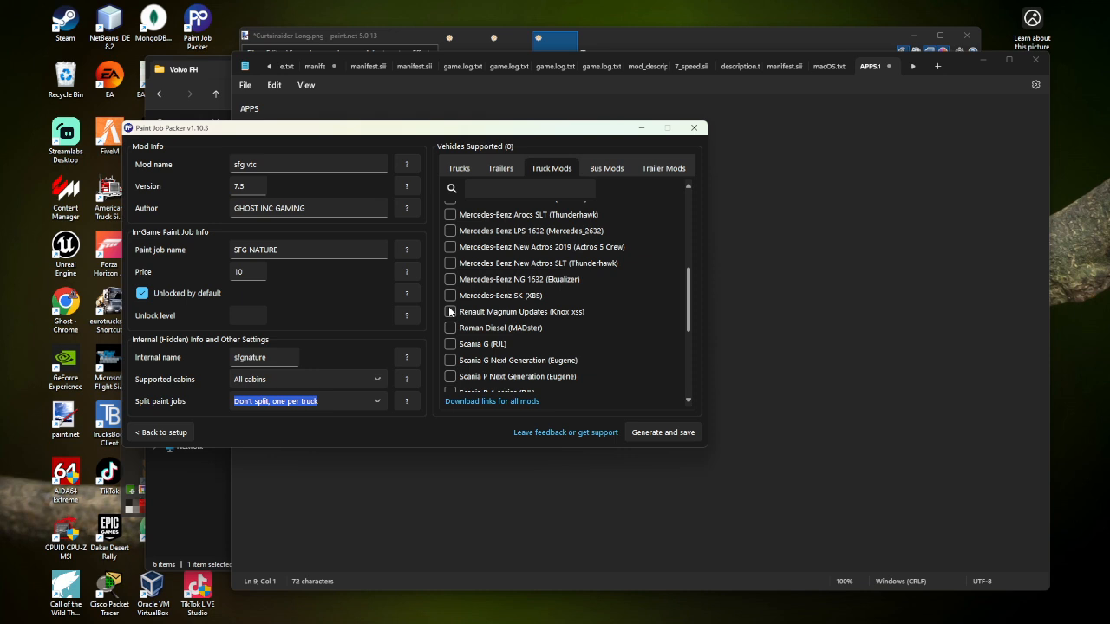
Step: Add the SCS Box Trailer to the supported vehicles and continue to the generating options
left_click(509, 168)
scroll(465, 303, "up", 2)
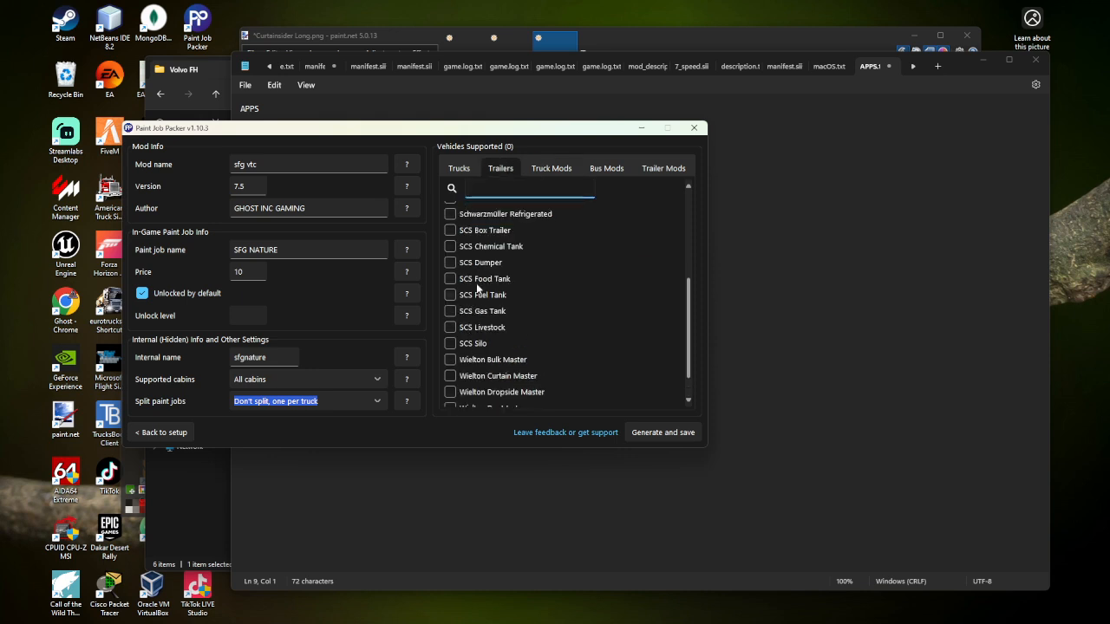
left_click(449, 230)
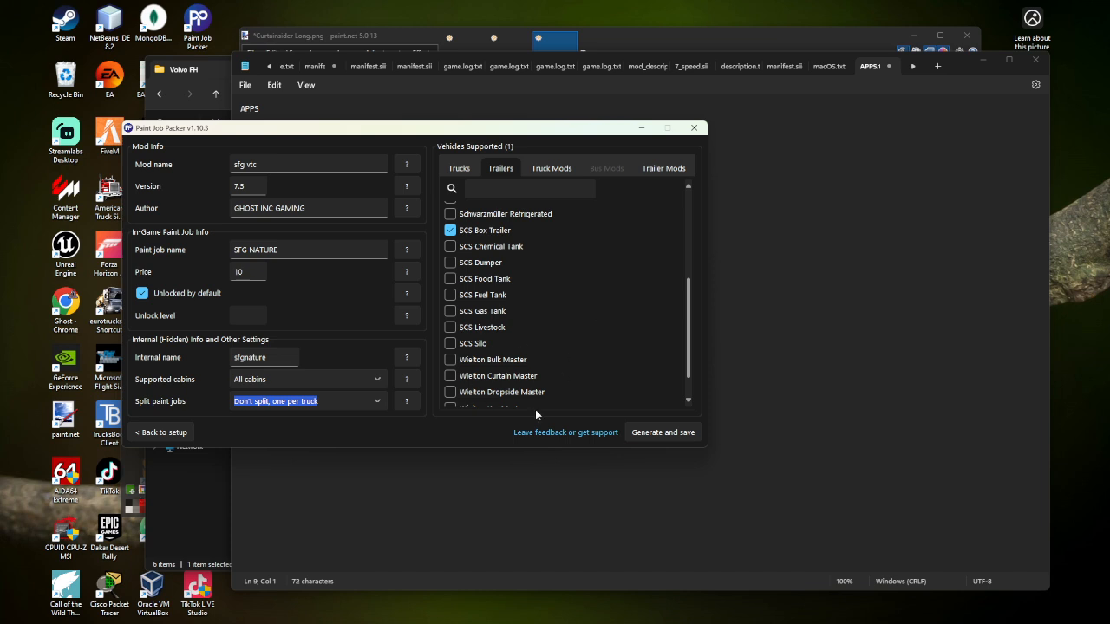
left_click(664, 437)
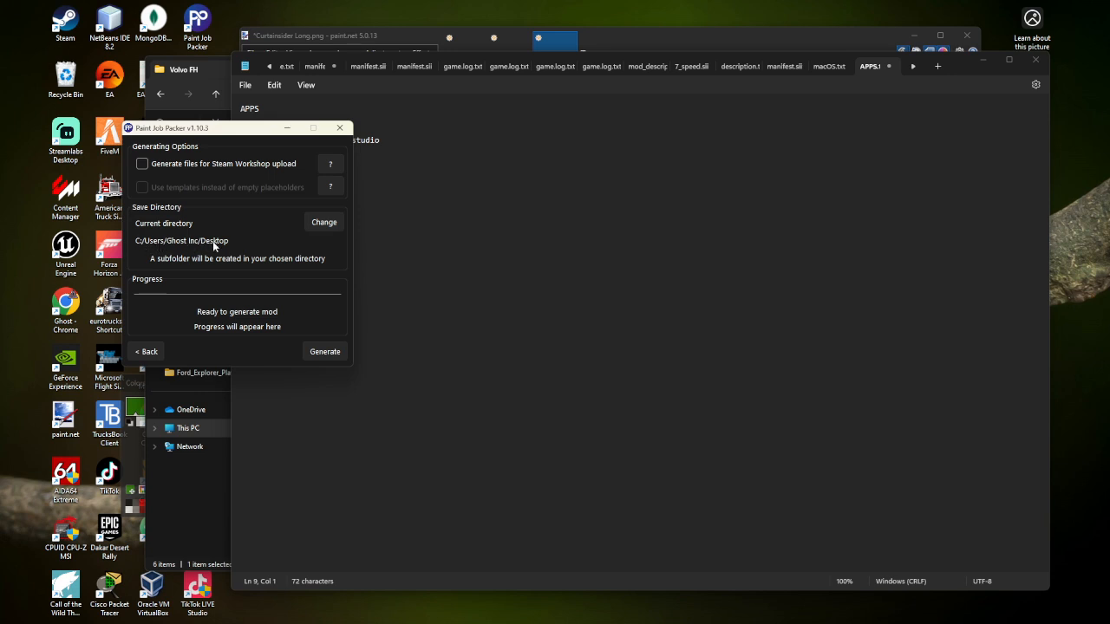
Step: Try to generate the mod in the Desktop save directory
left_click(321, 353)
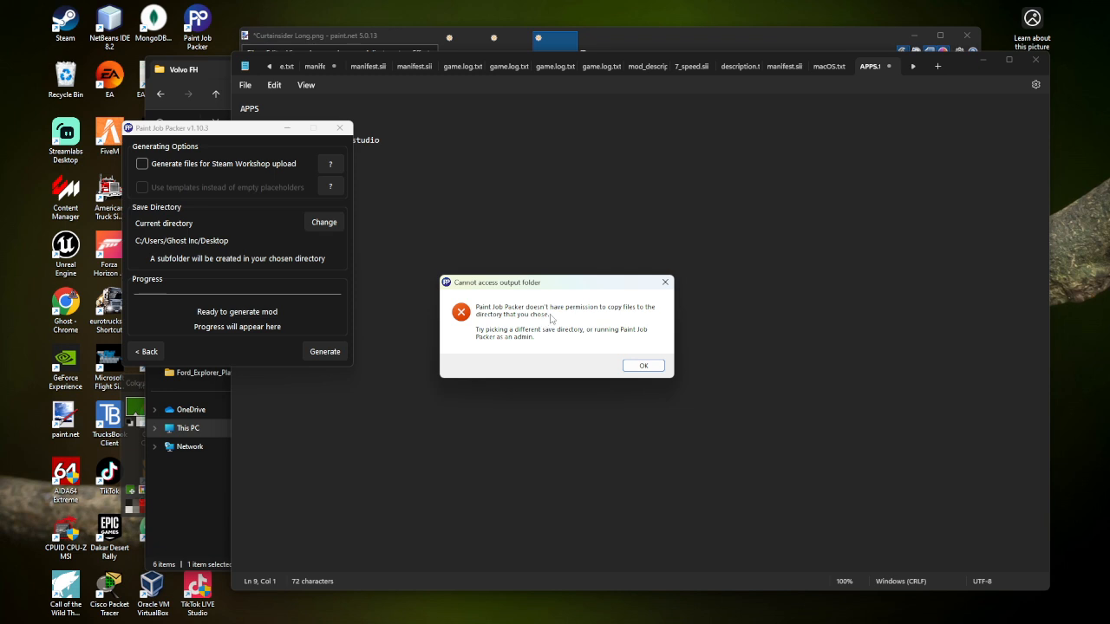
left_click(642, 366)
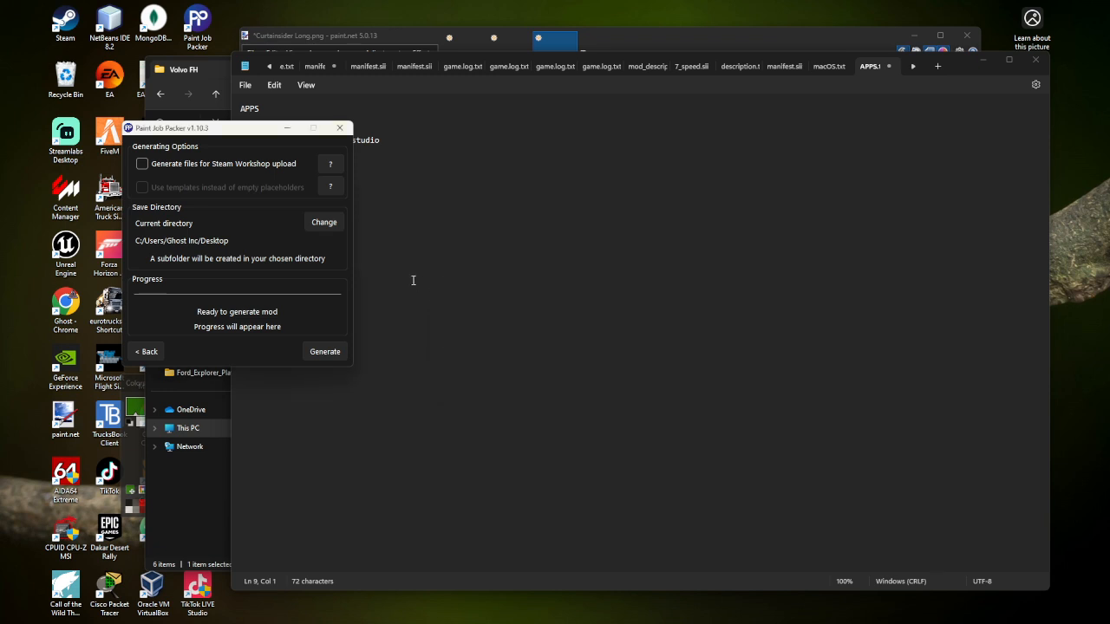
Step: Change the save directory to the Downloads folder and generate the mod there
left_click(324, 224)
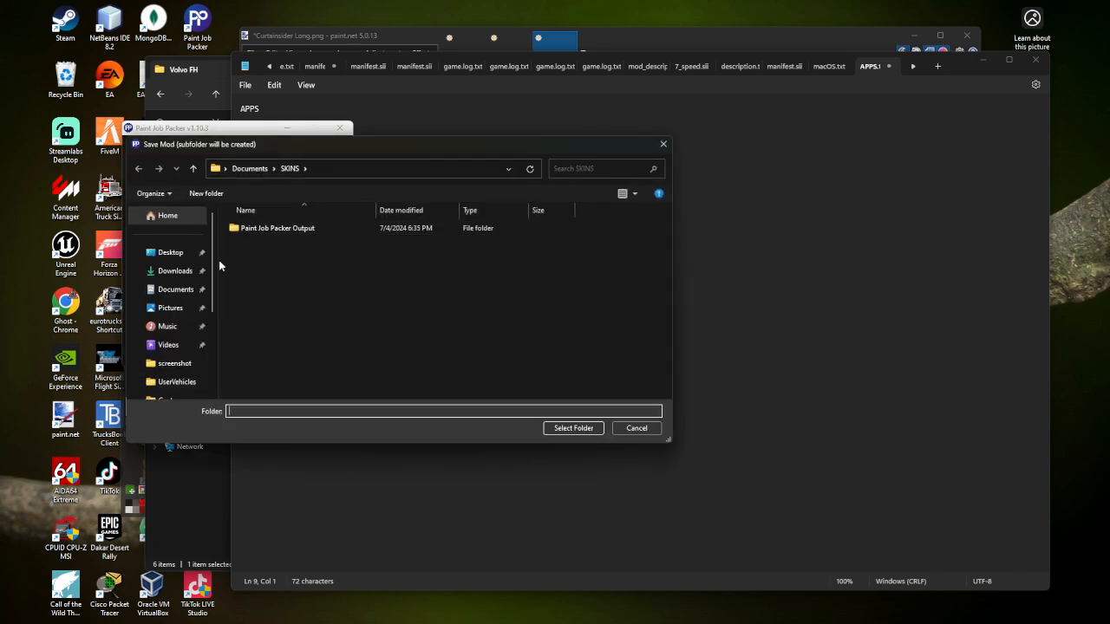
left_click(187, 272)
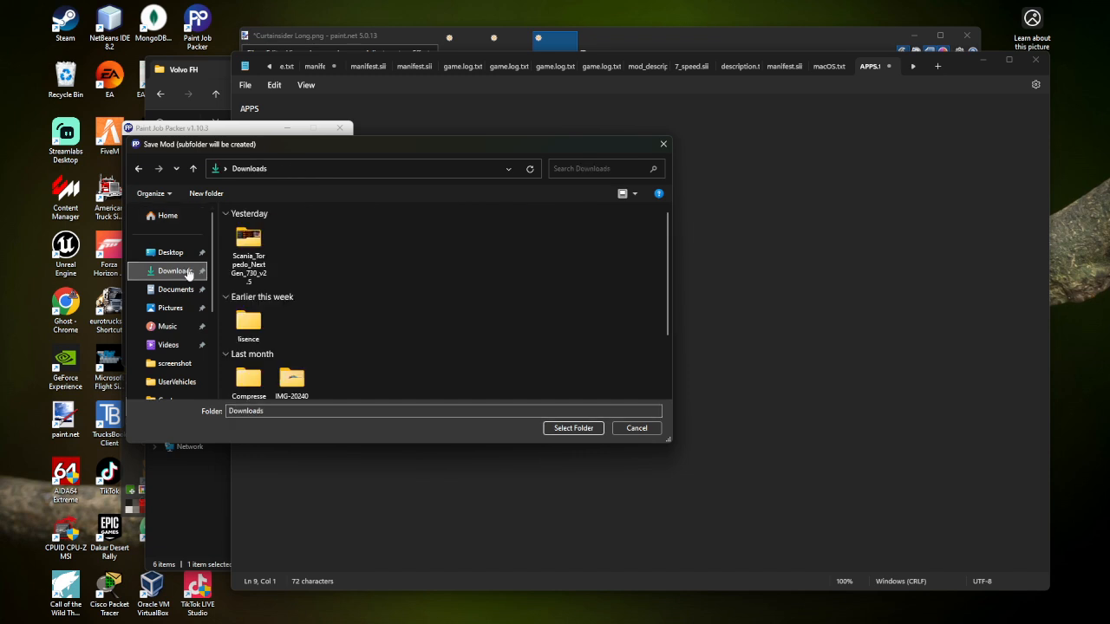
left_click(574, 427)
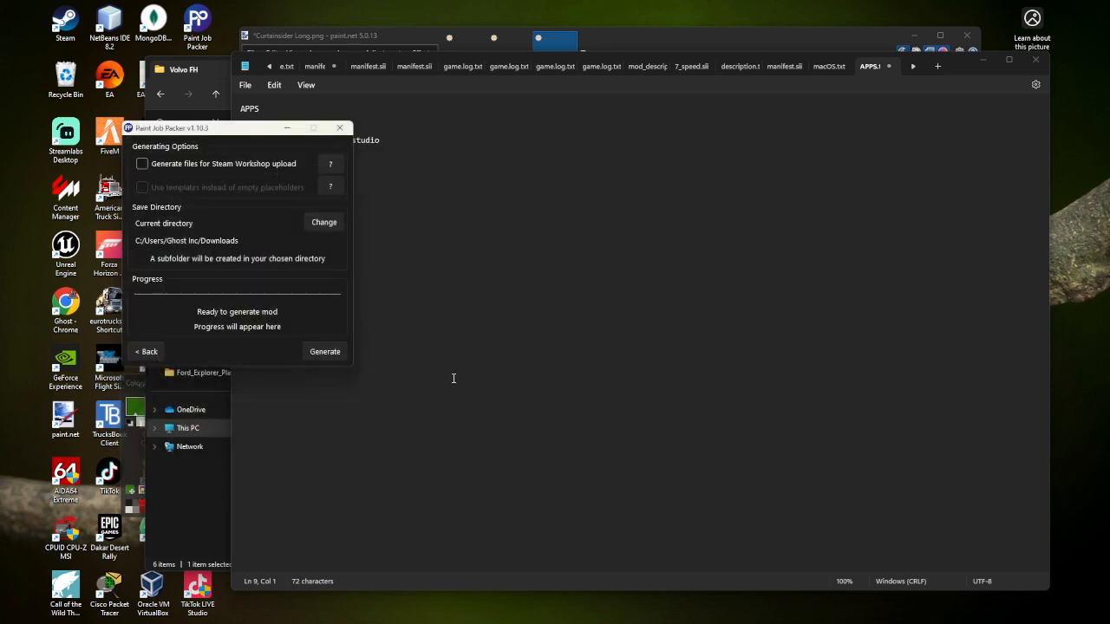
left_click(326, 352)
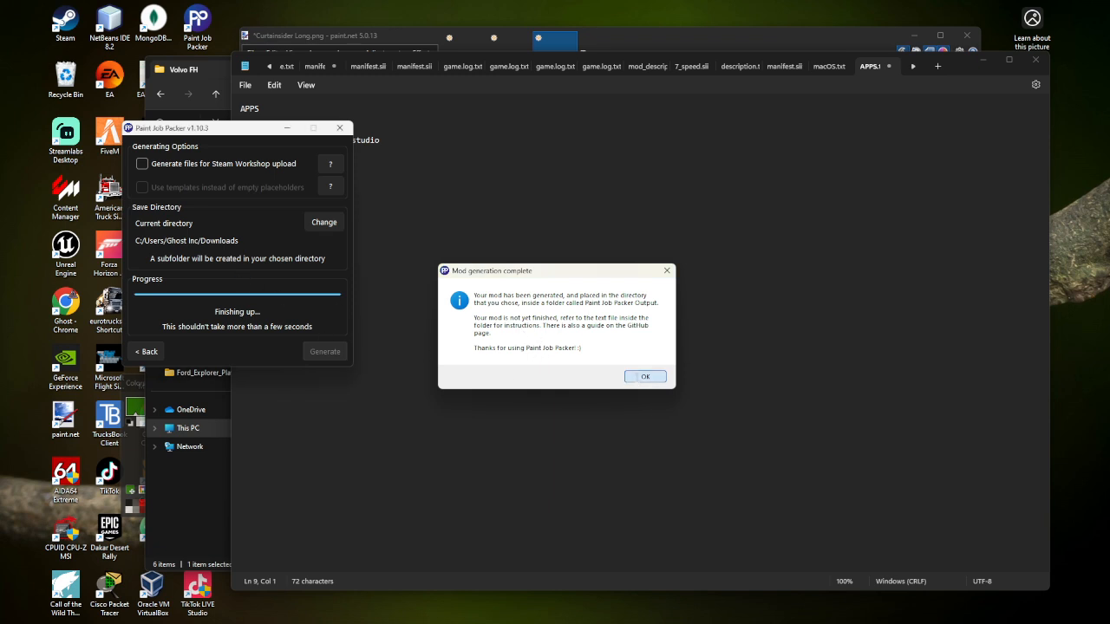
left_click(644, 377)
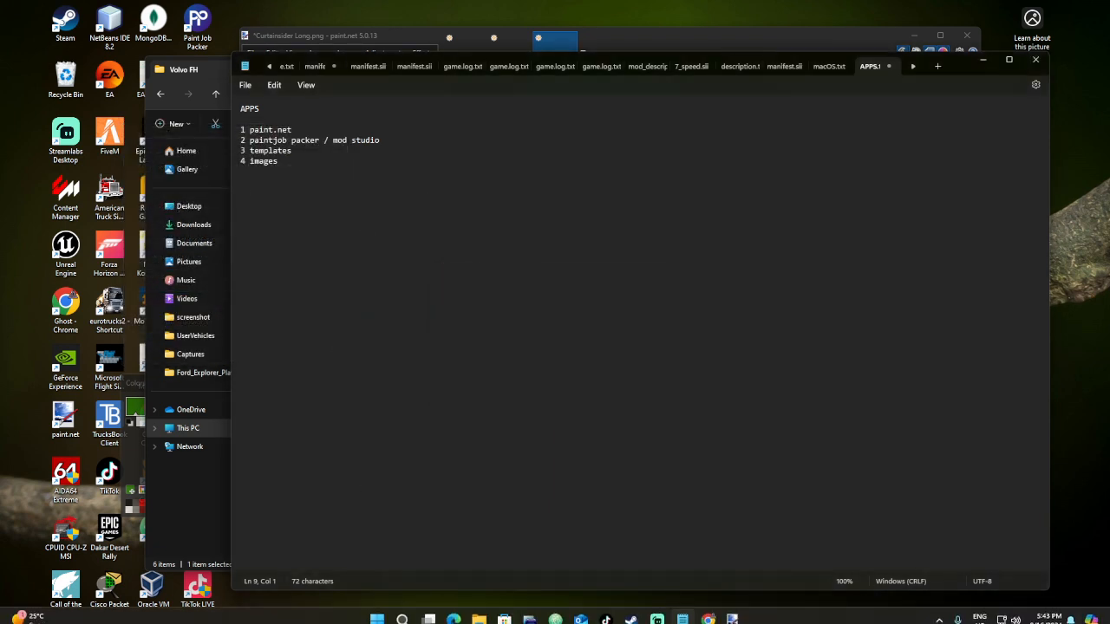
Step: Switch to File Explorer and open the generated sfg vtc folder inside Paint Job Packer Output in Downloads
left_click(479, 613)
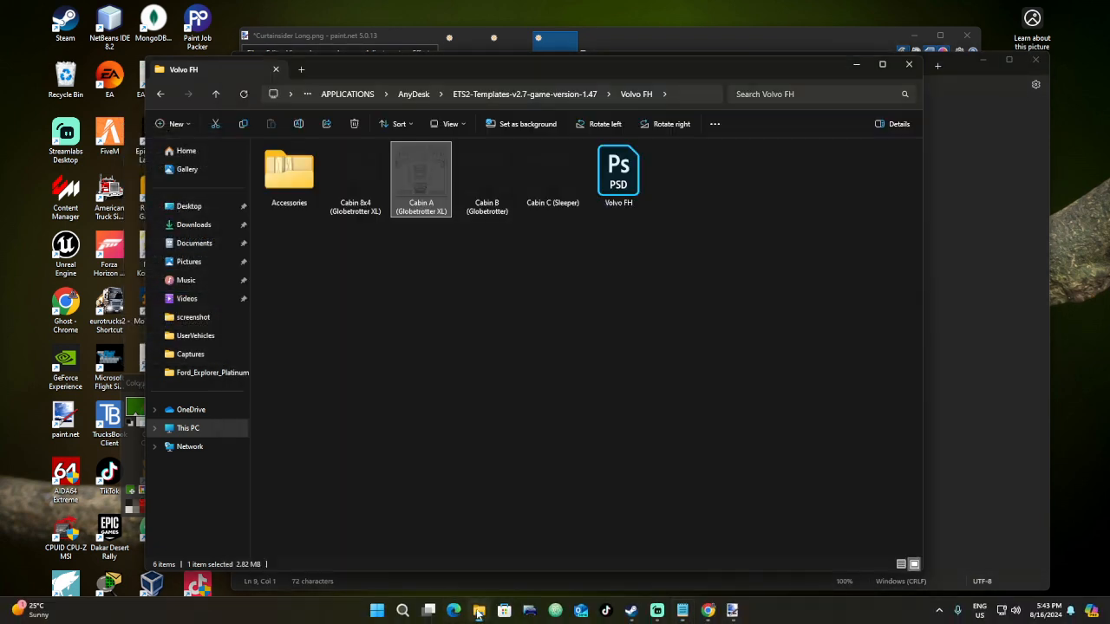
left_click(221, 225)
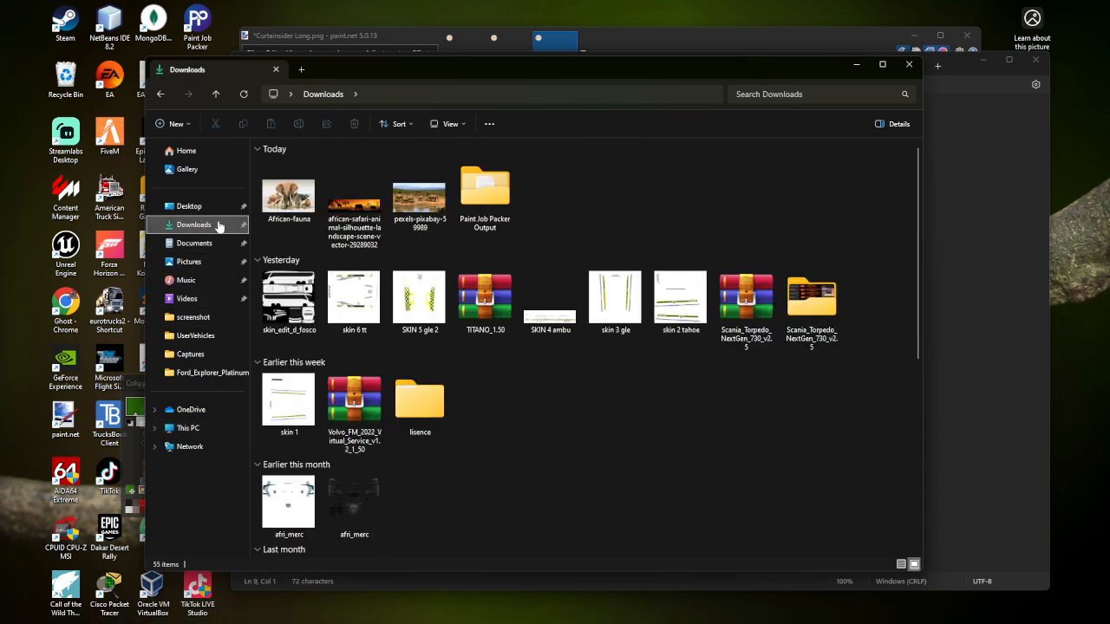
double_click(490, 212)
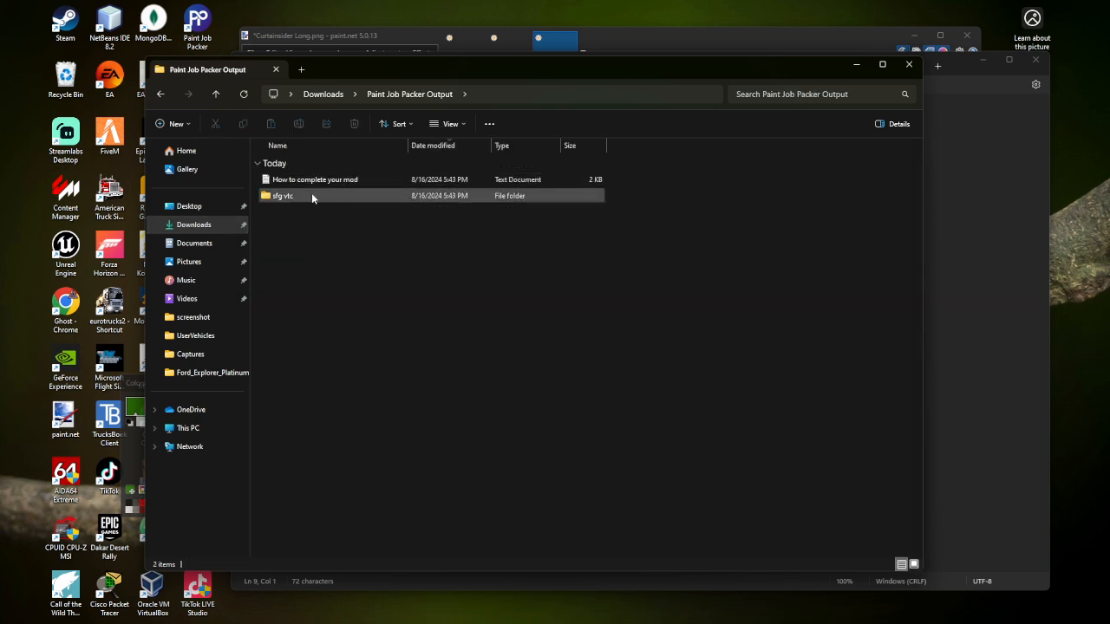
double_click(313, 196)
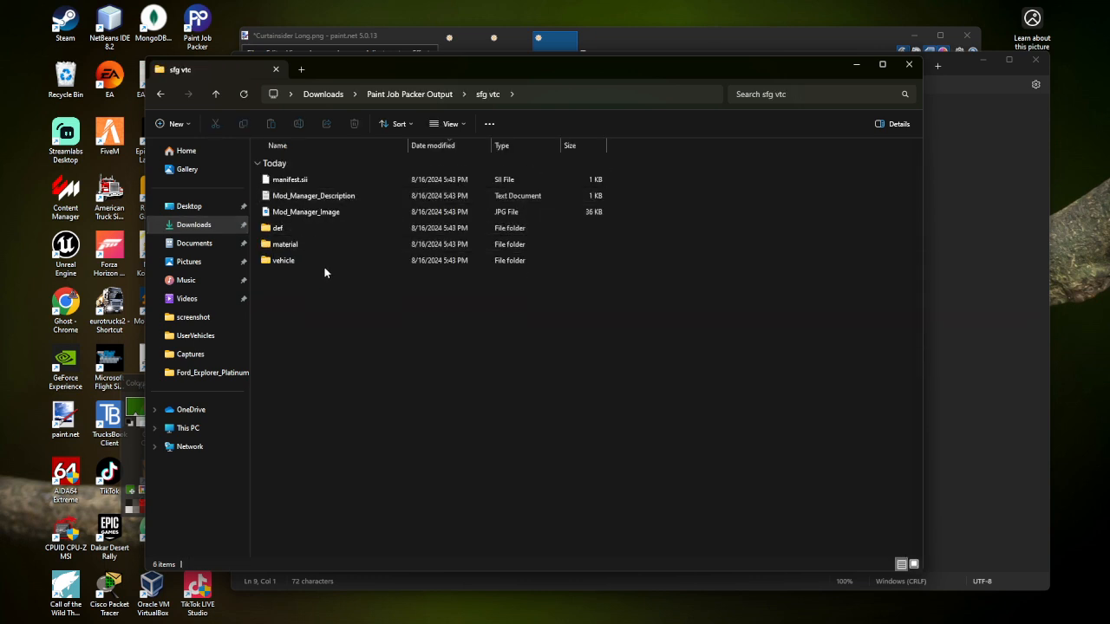
left_click(216, 94)
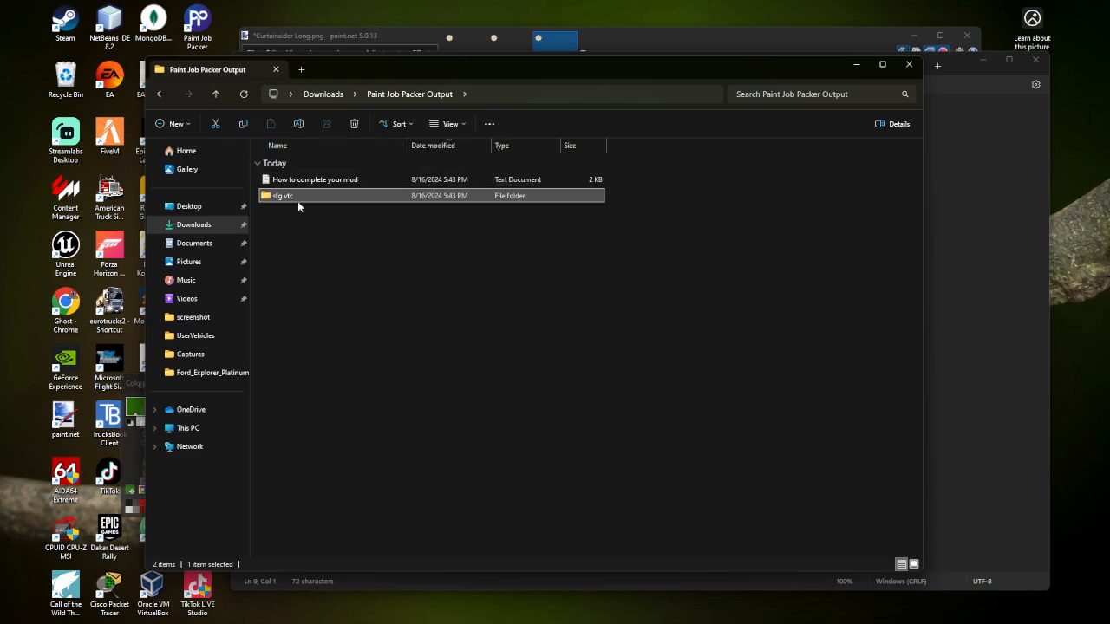
double_click(297, 198)
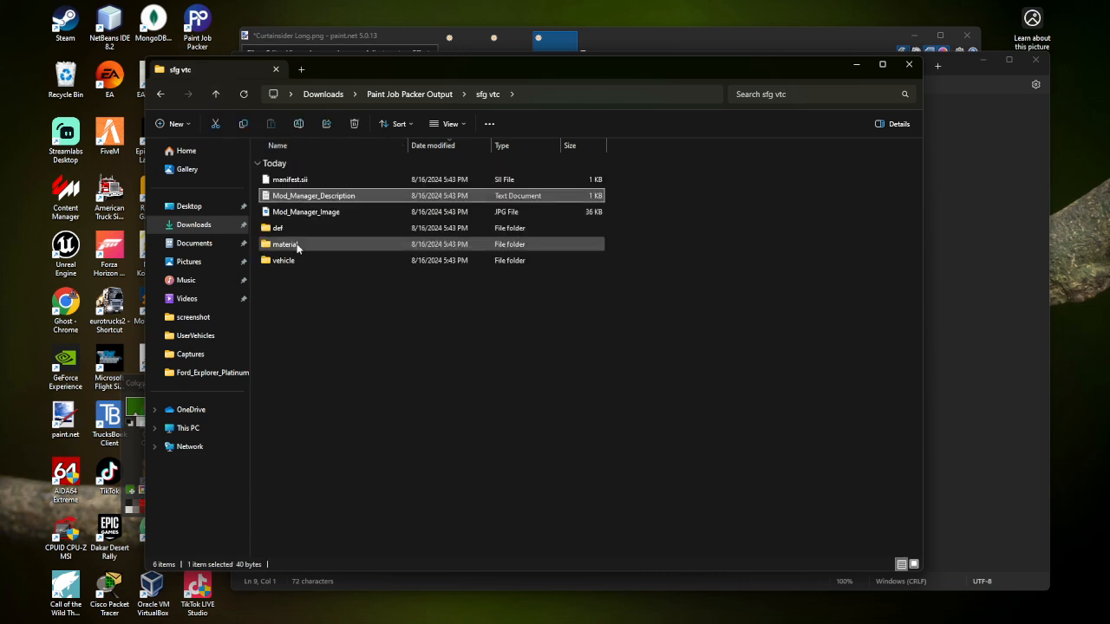
Step: Open the generated SCS Box Trailer texture folder inside vehicle, trailer_owned, upgrade, paintjob, SFG NATURE
double_click(287, 261)
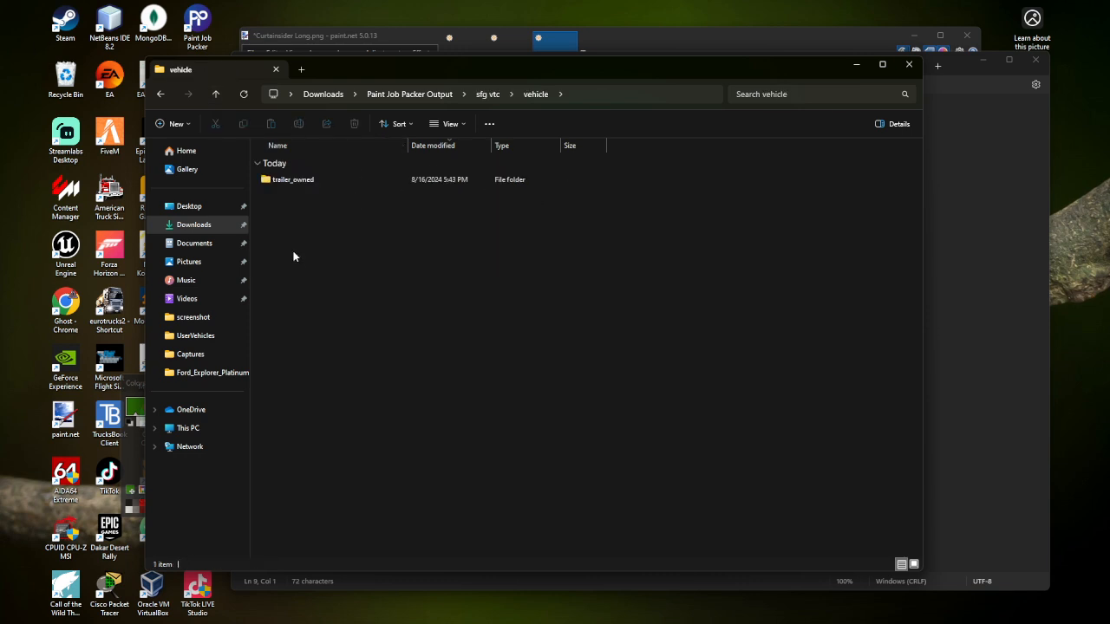
double_click(307, 180)
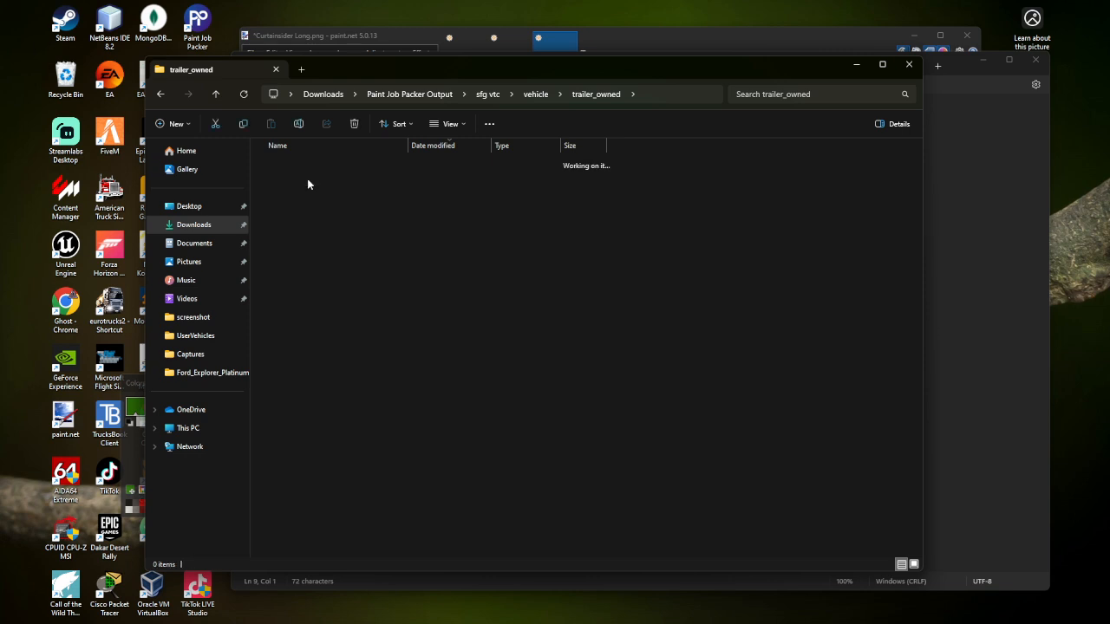
double_click(307, 181)
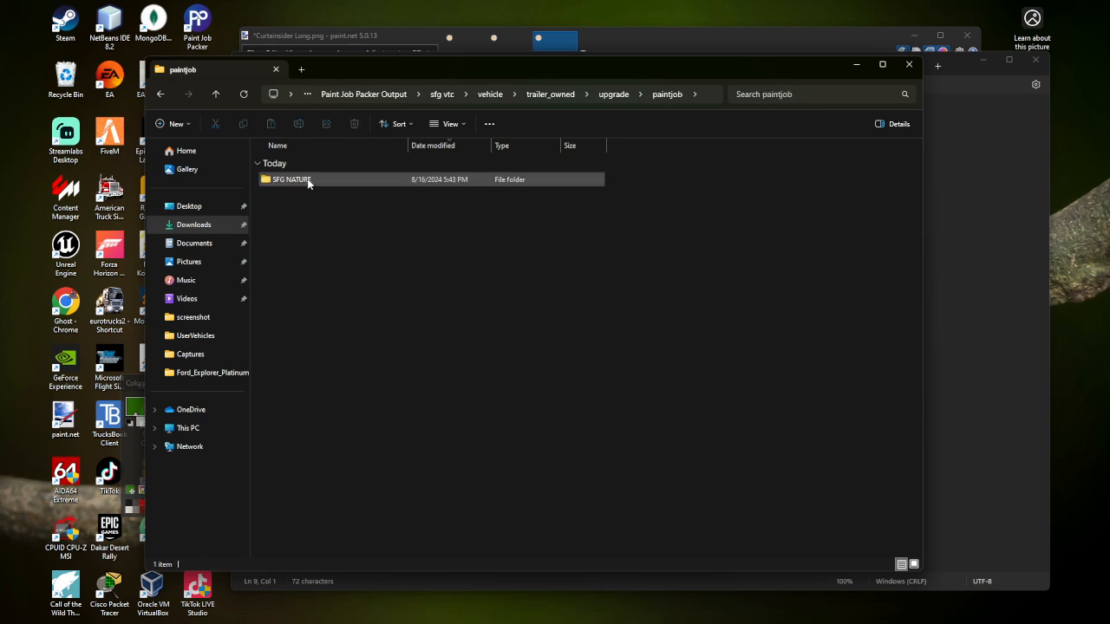
double_click(292, 180)
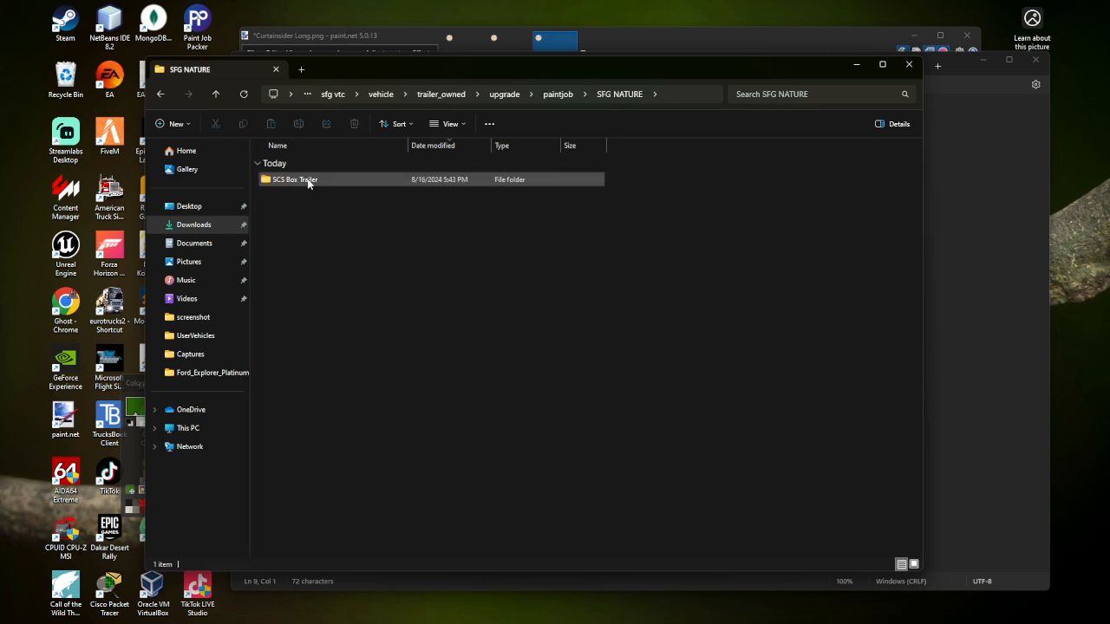
double_click(292, 180)
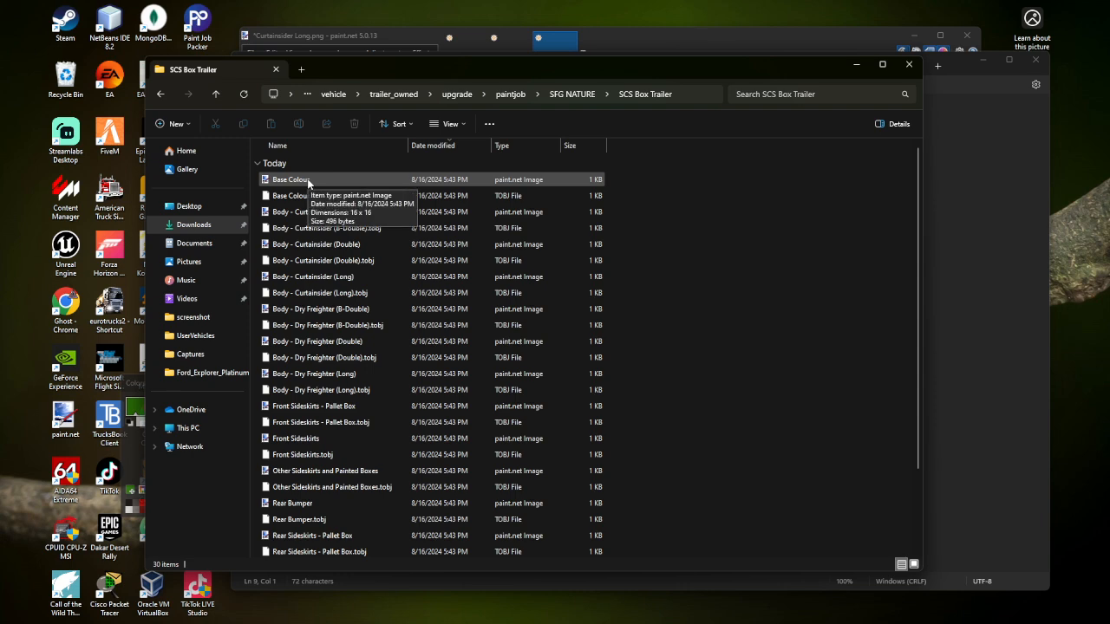
Step: Open the Base Colour texture in paint.net, fill it with the green primary colour, and save and close it
double_click(308, 182)
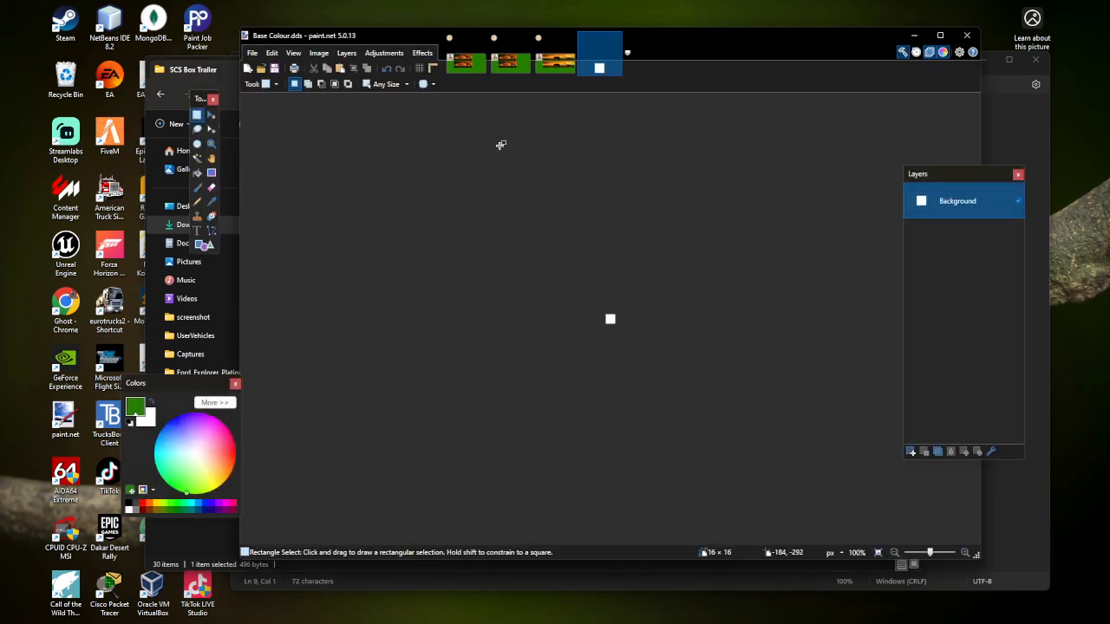
left_click(499, 69)
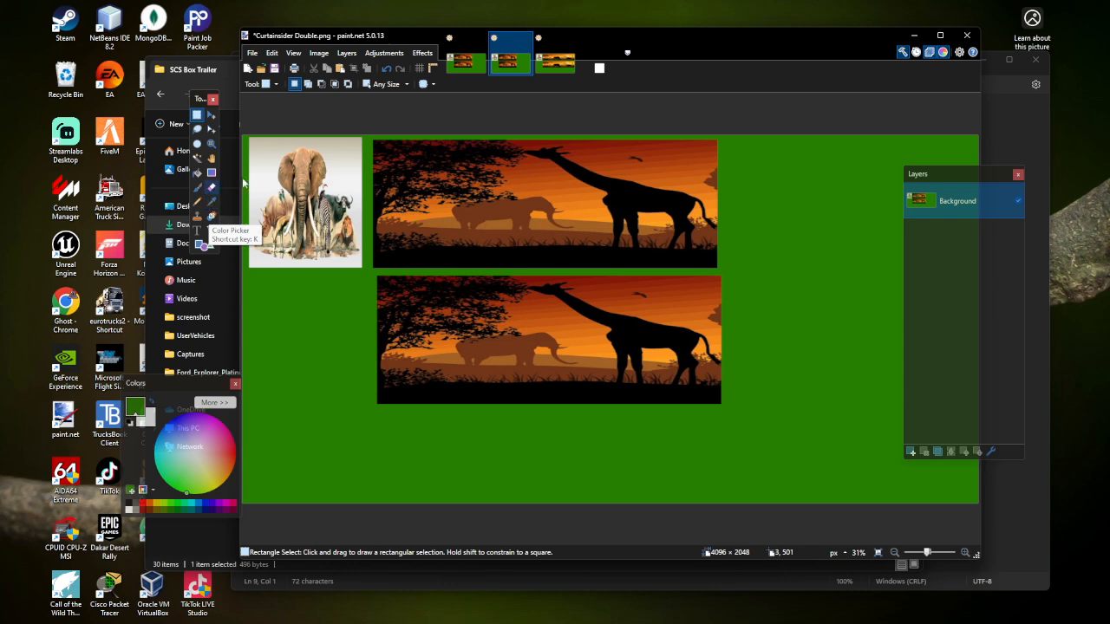
left_click(599, 61)
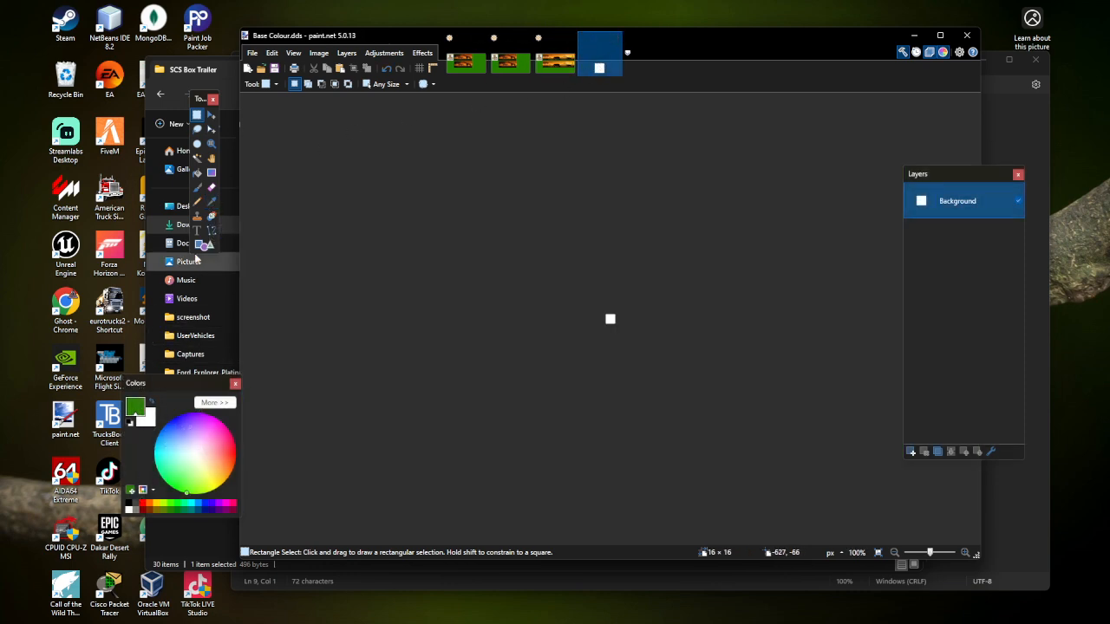
left_click(197, 173)
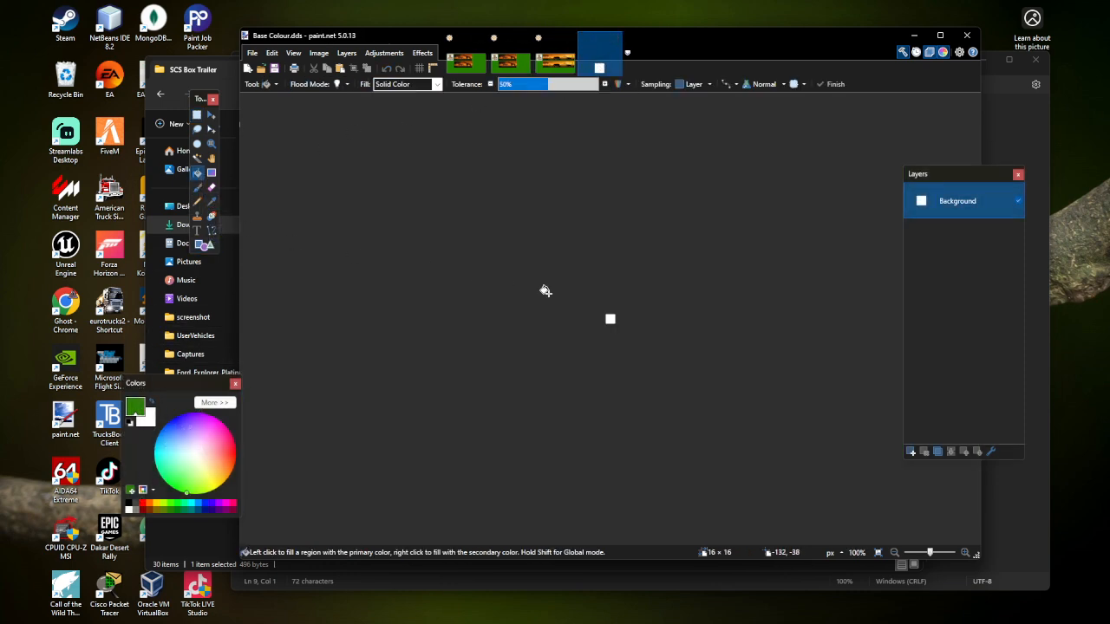
left_click(609, 320)
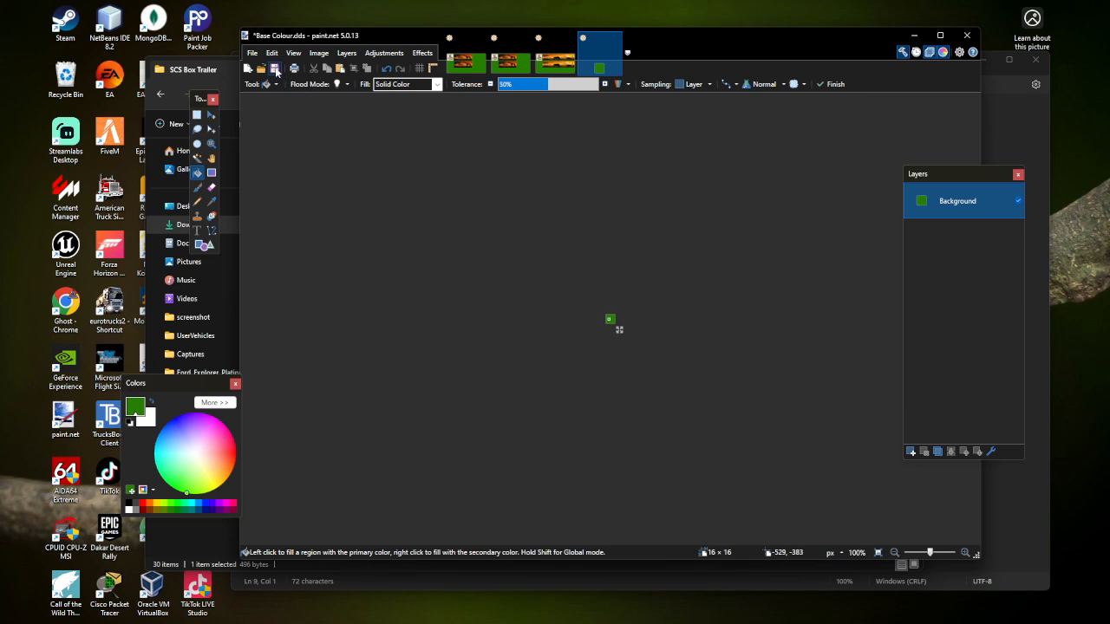
left_click(275, 70)
left_click(669, 421)
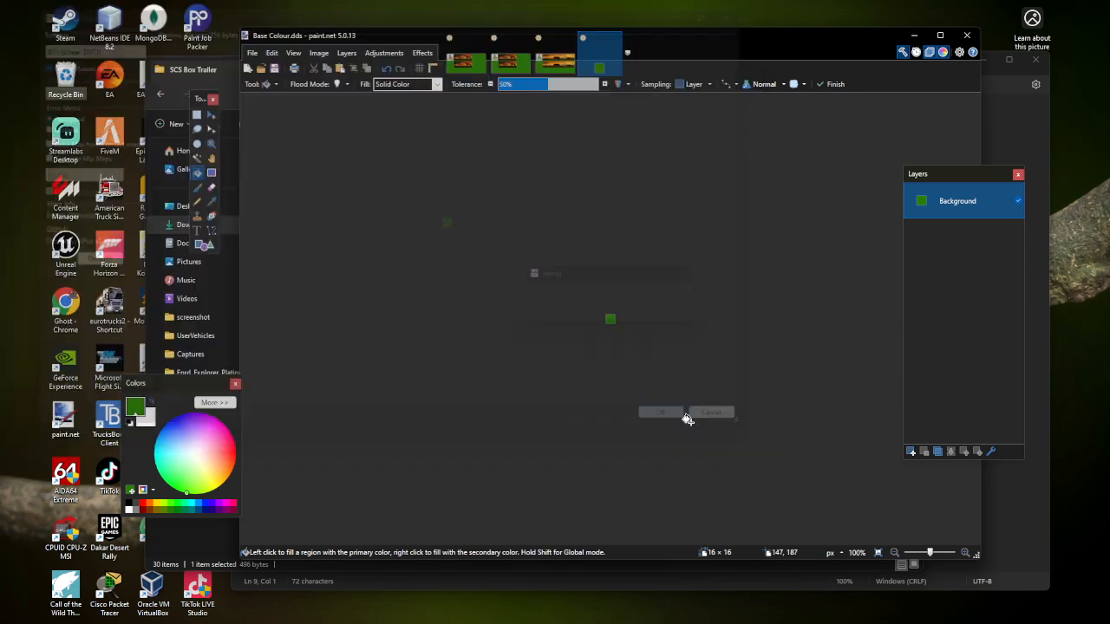
left_click(615, 39)
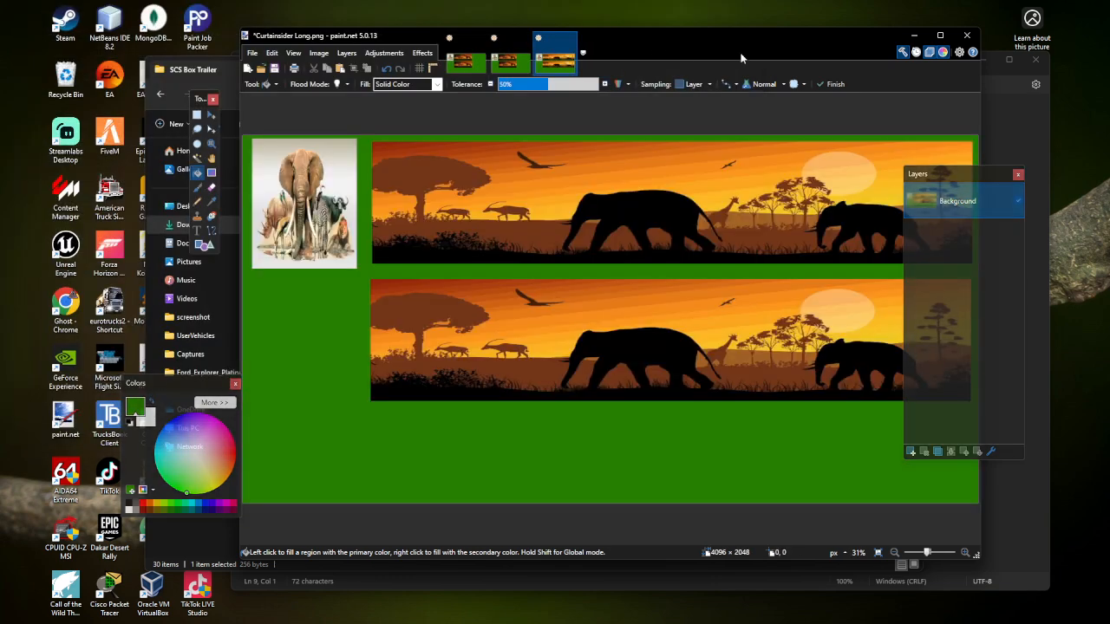
Step: Open the Body - Curtainsider B-Double, Double and Long textures from the SCS Box Trailer folder in paint.net
left_click(1021, 116)
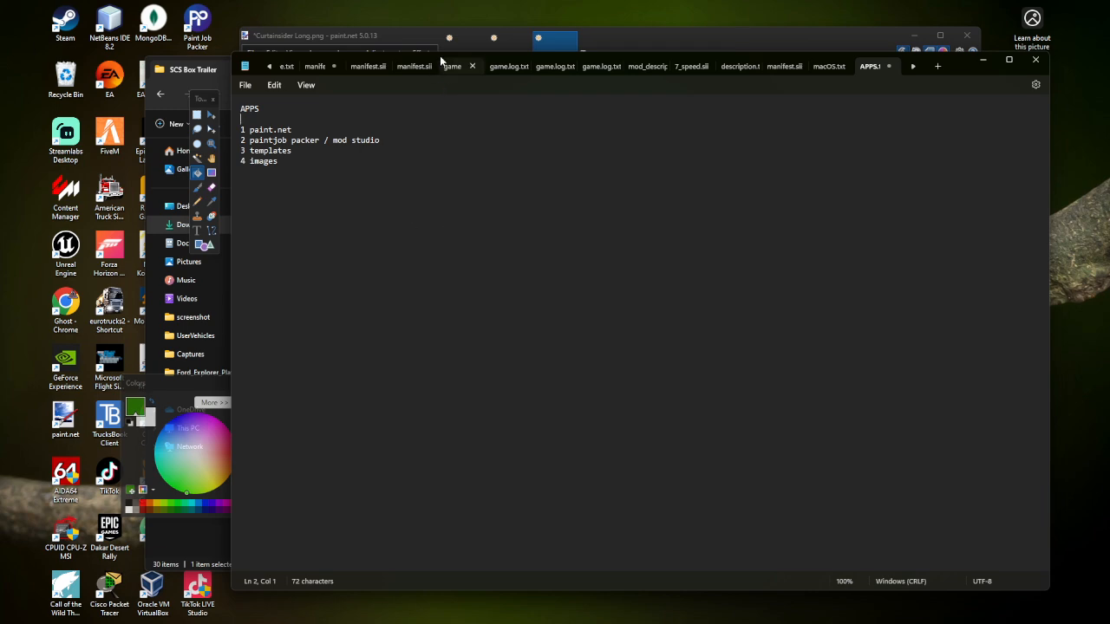
left_click(485, 43)
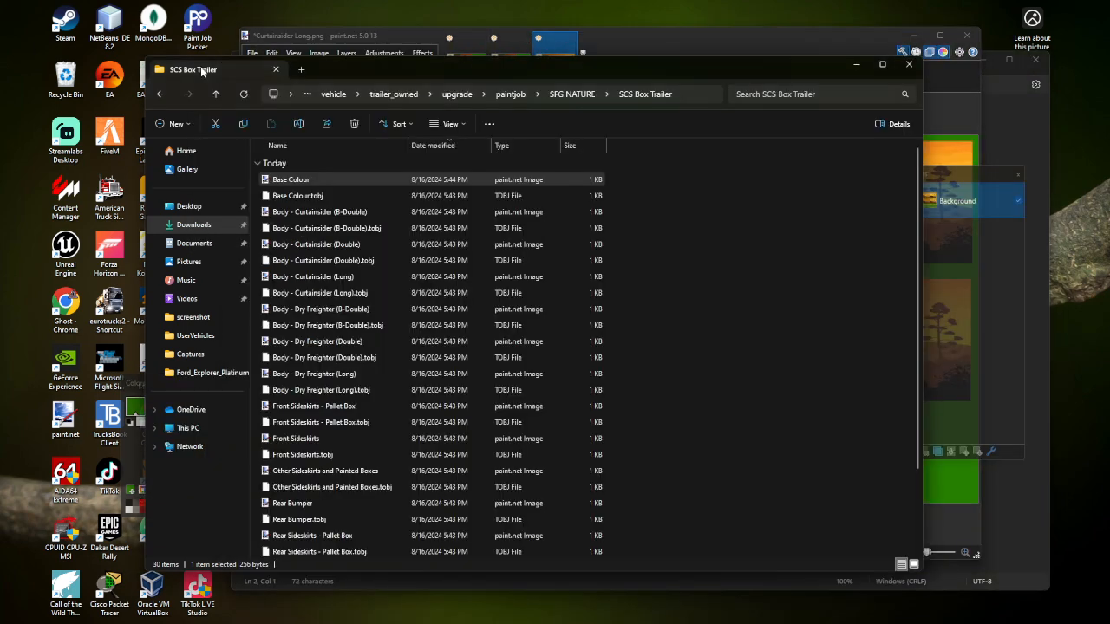
left_click(205, 69)
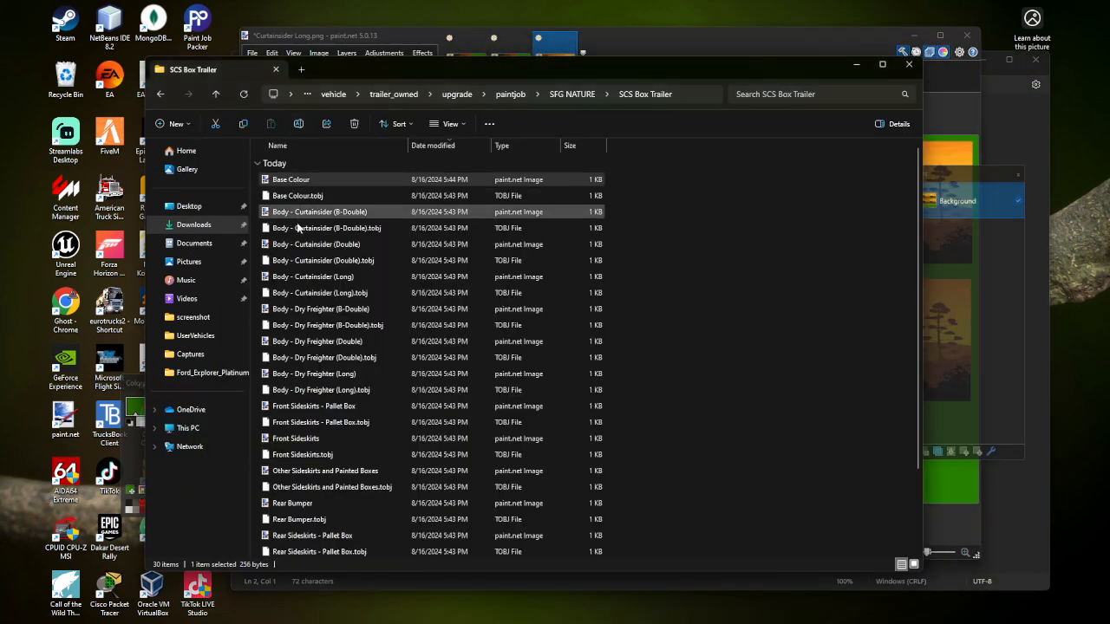
left_click(306, 217)
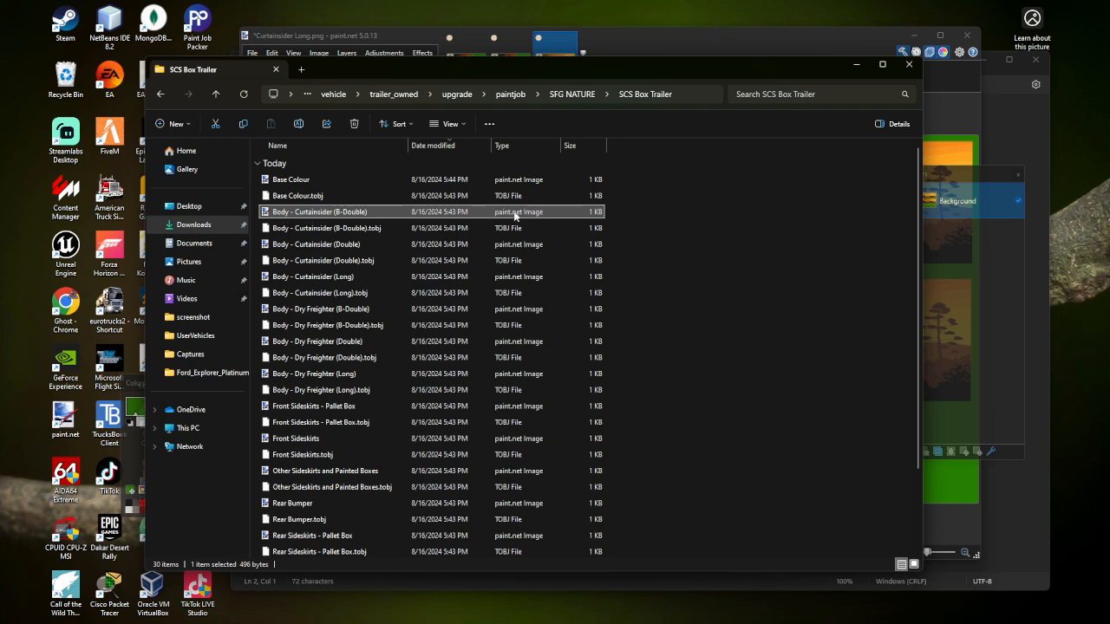
double_click(336, 215)
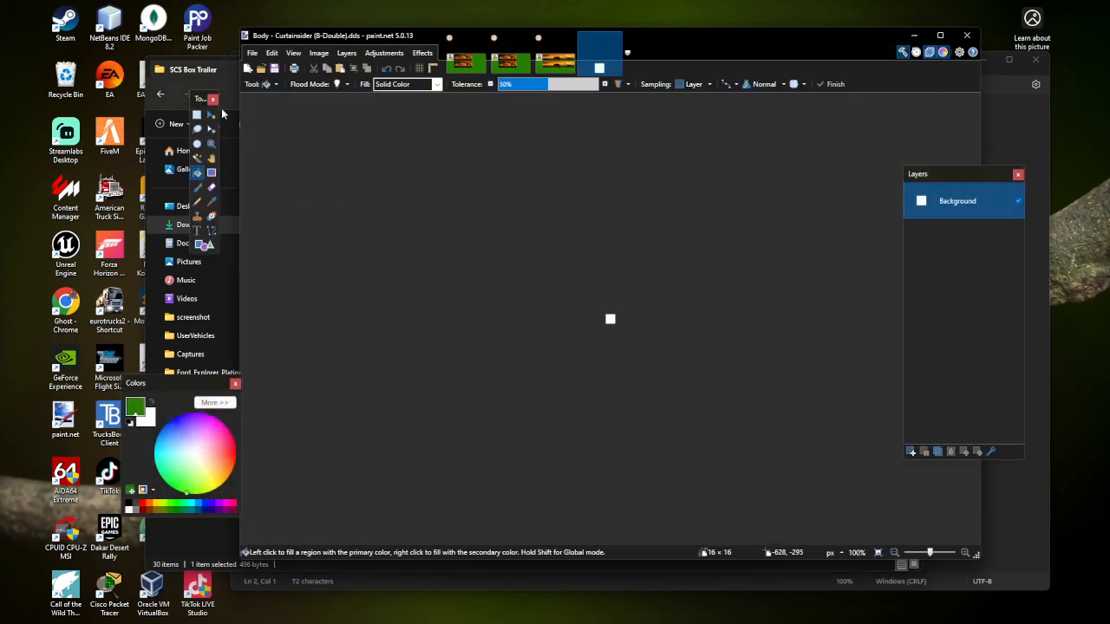
left_click(209, 75)
double_click(351, 244)
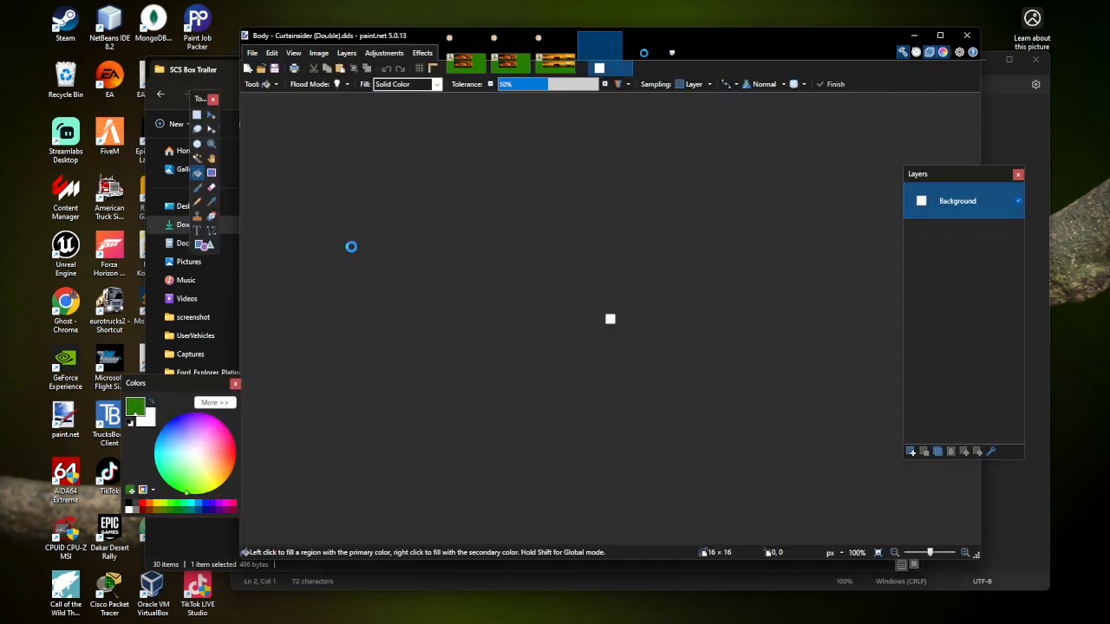
left_click(222, 75)
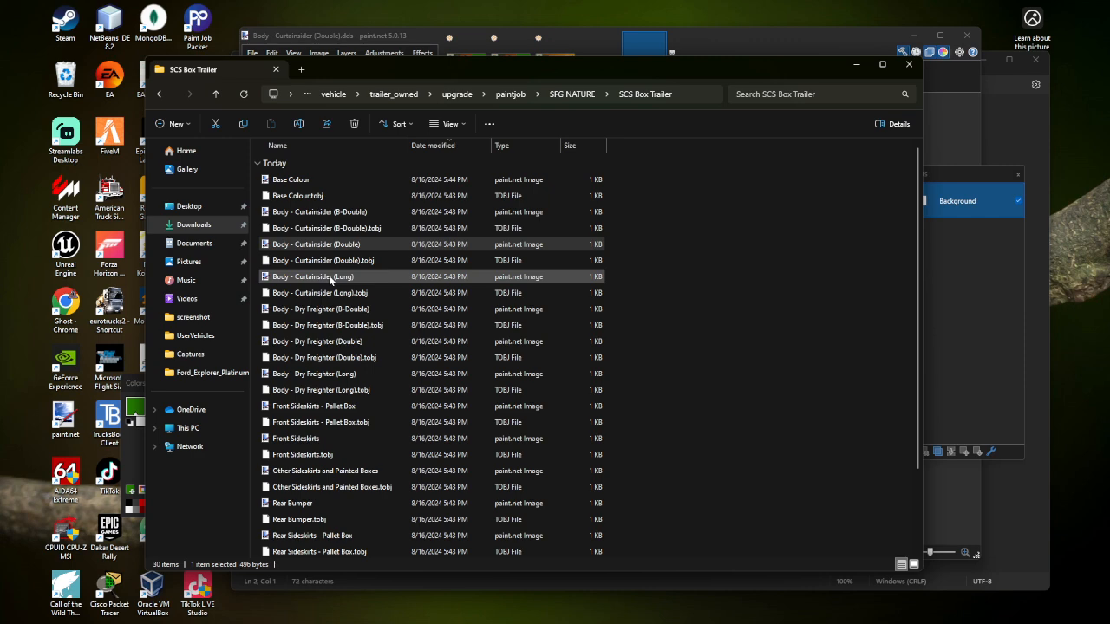
double_click(329, 275)
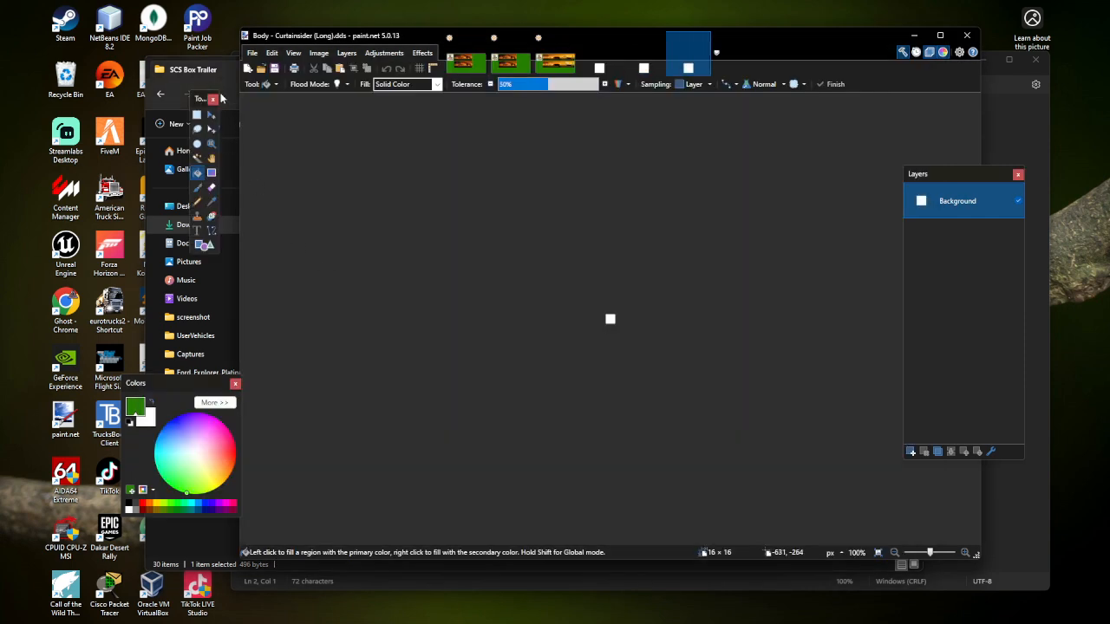
left_click(220, 78)
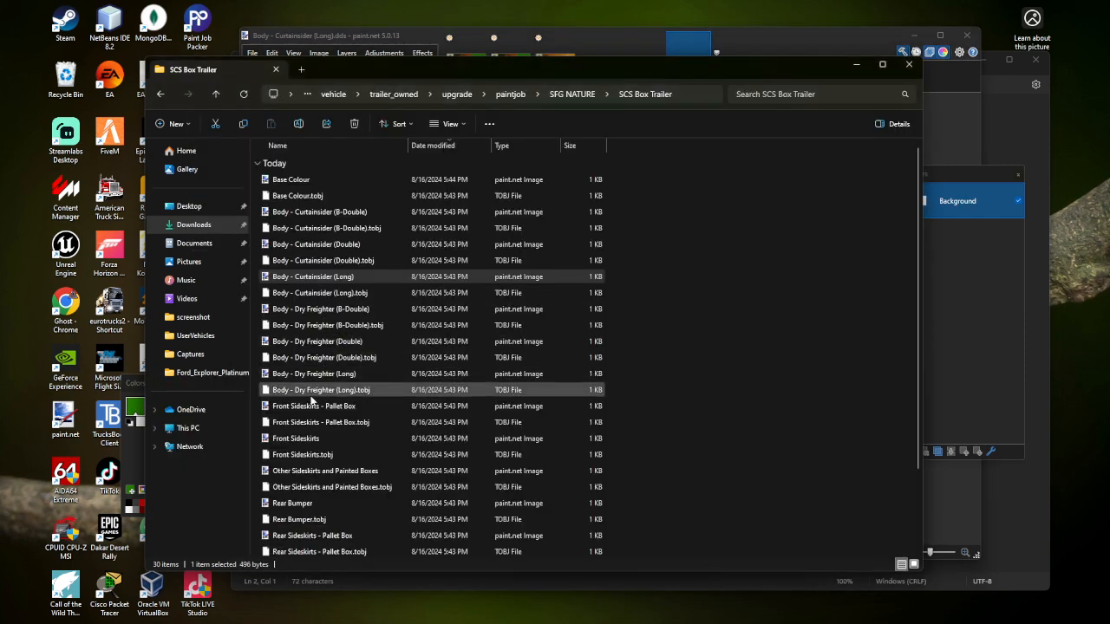
scroll(294, 485, "down", 1)
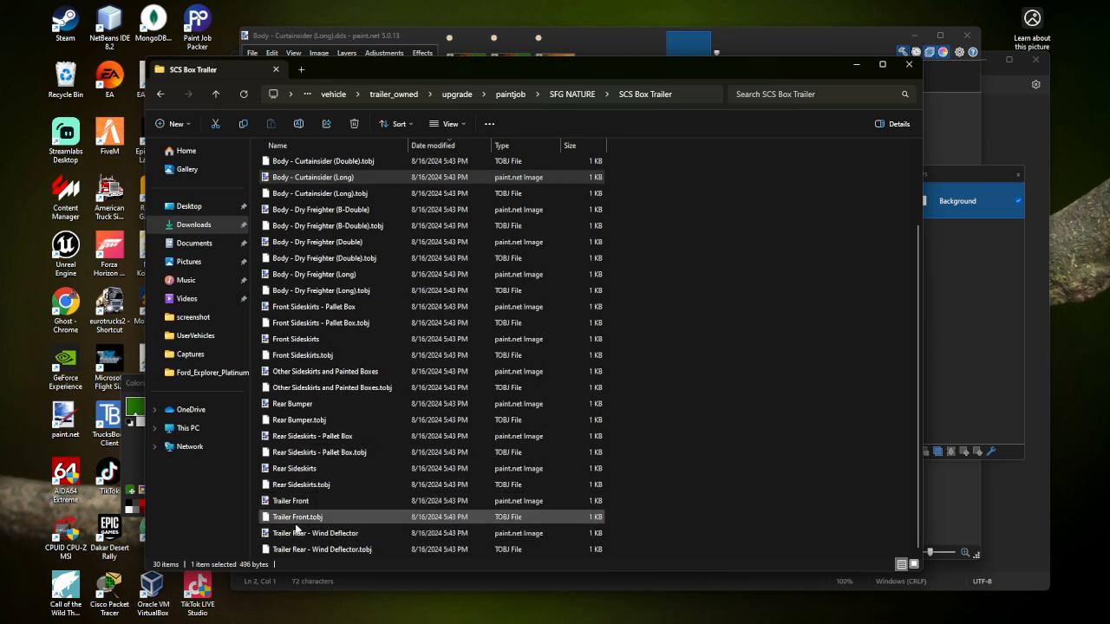
scroll(304, 451, "up", 3)
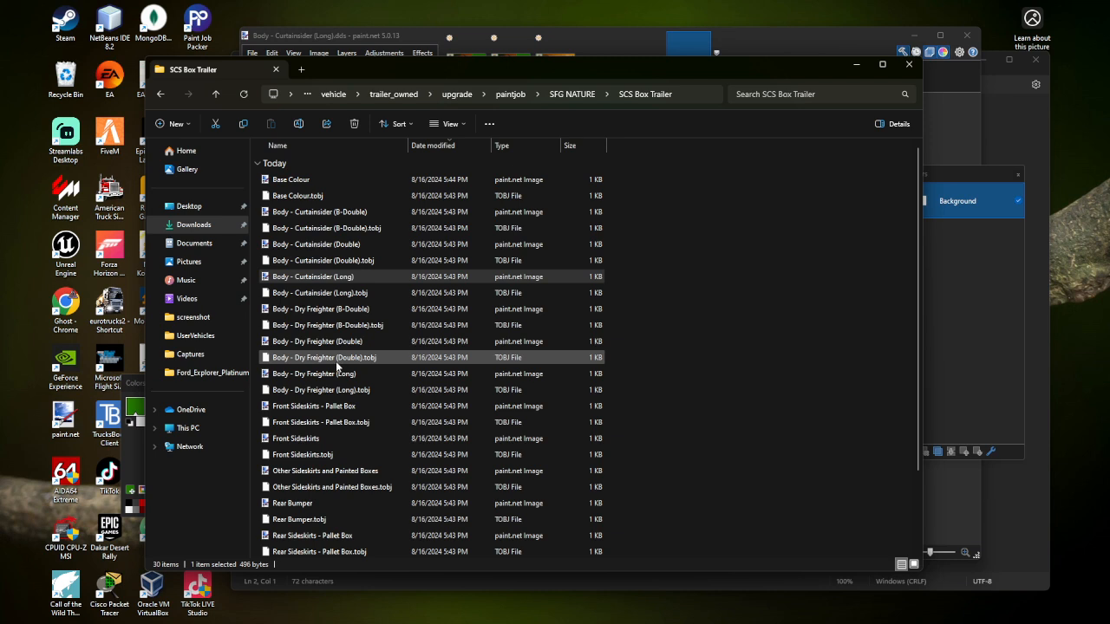
Step: Copy the entire Curtainsider B-Double.png skin into Body - Curtainsider (B-Double).dds, expanding the canvas to fit
left_click(592, 33)
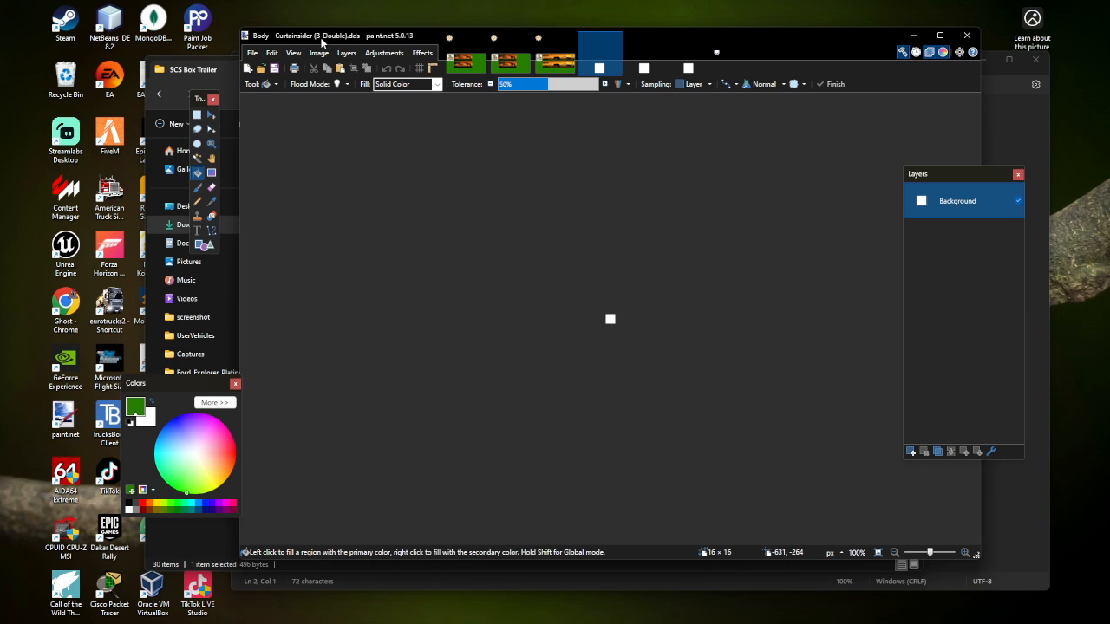
left_click(472, 48)
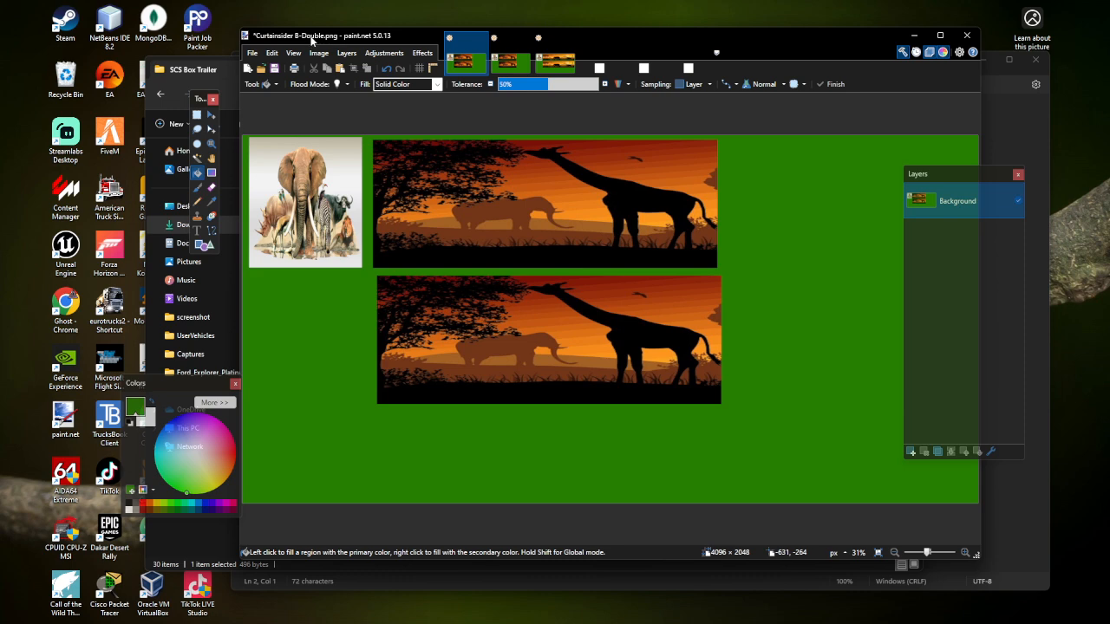
left_click(197, 115)
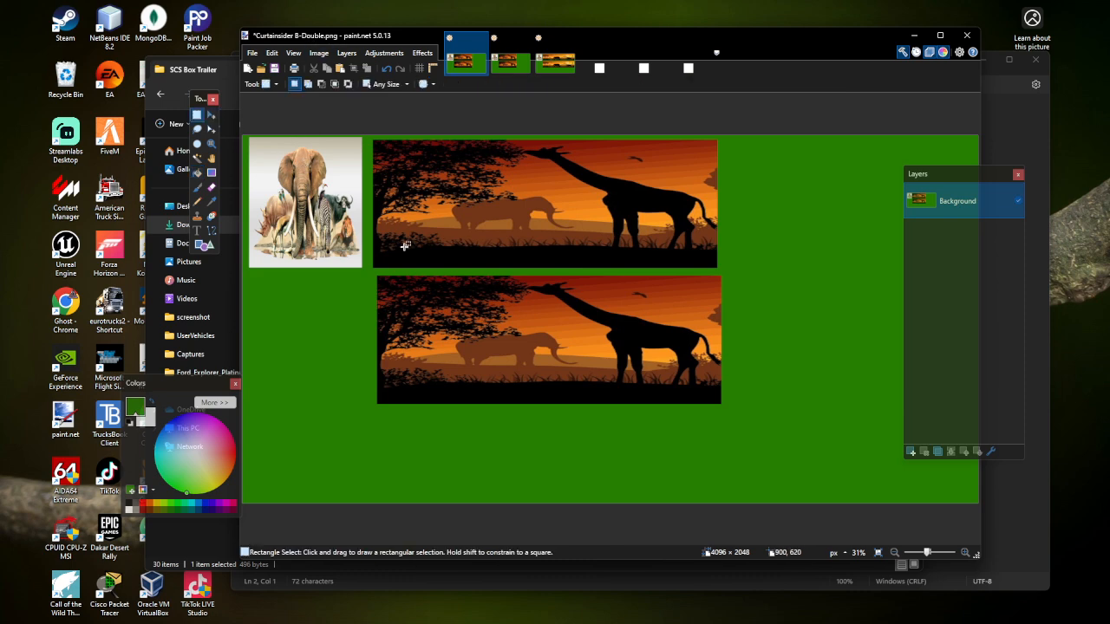
key("ctrl+a")
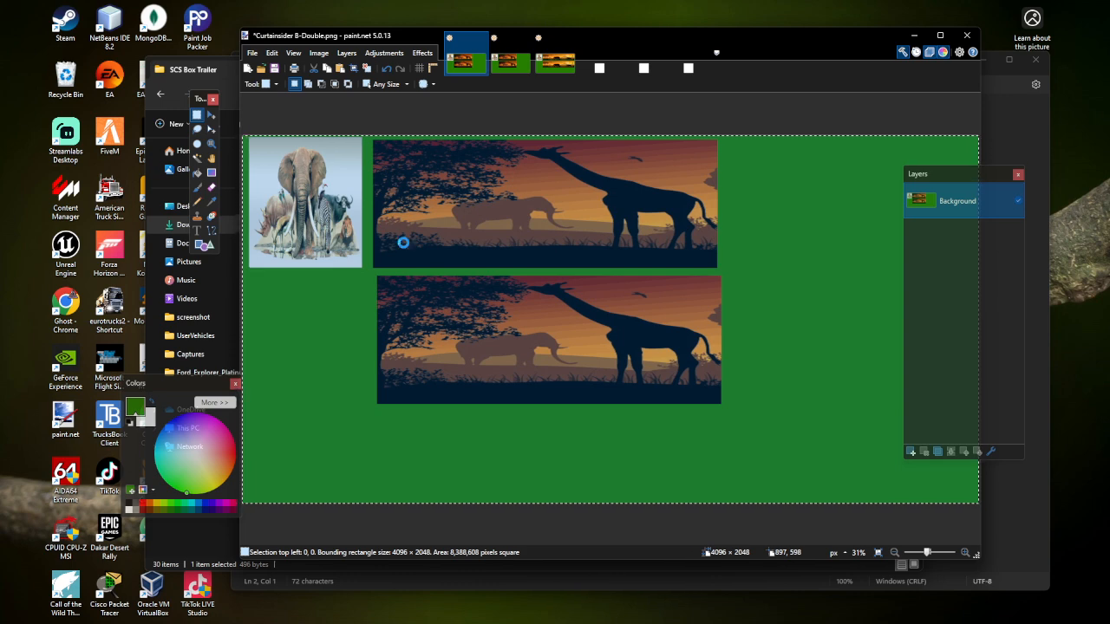
left_click(598, 66)
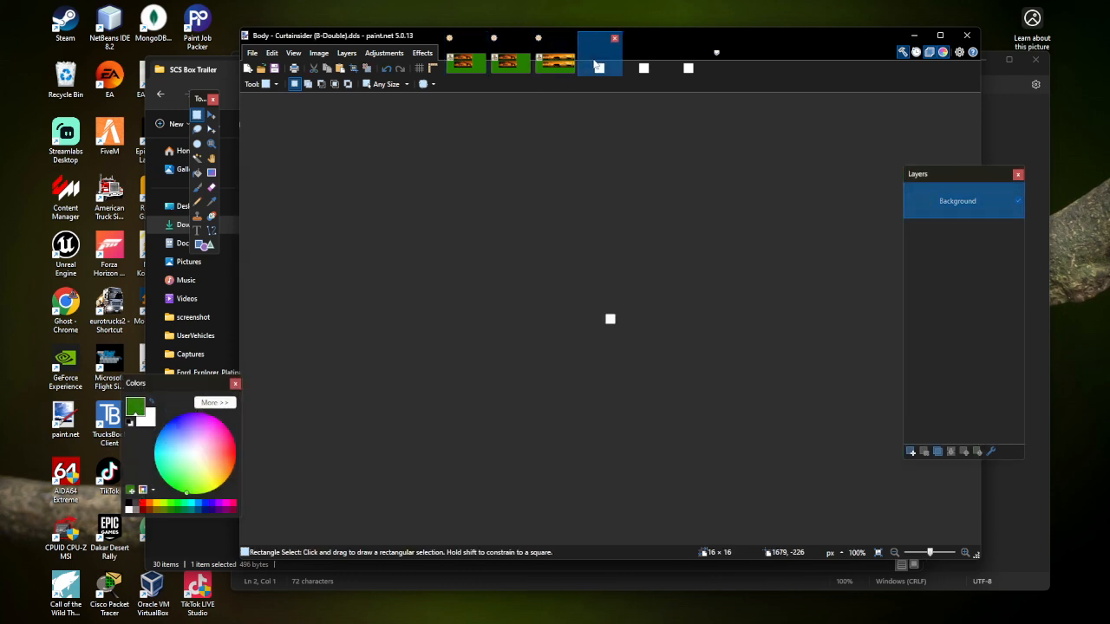
key("ctrl+v")
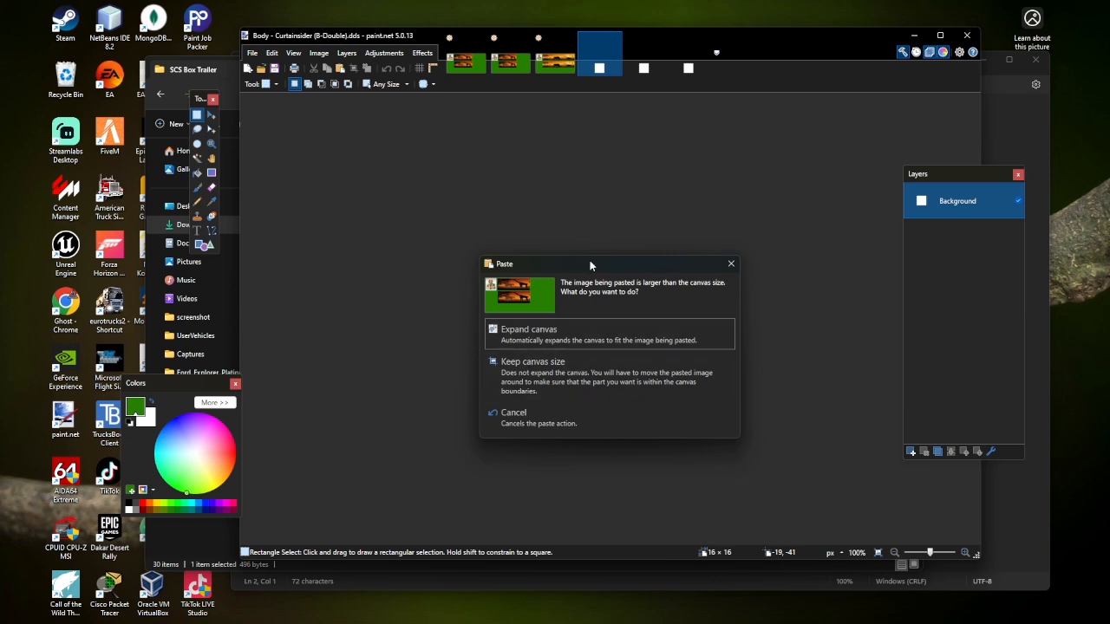
left_click(535, 332)
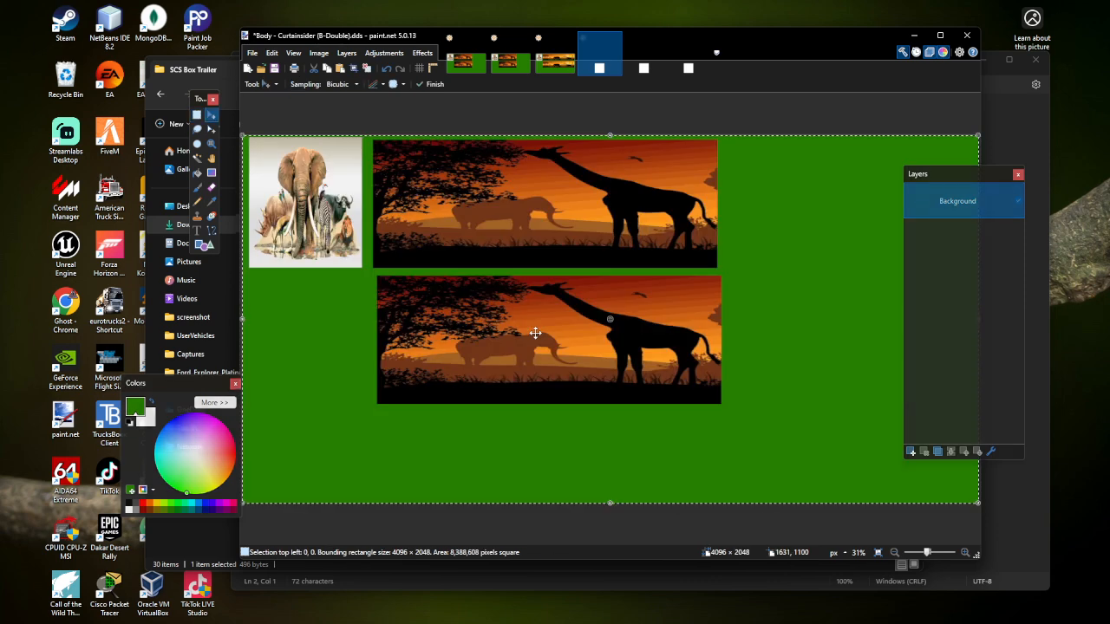
Step: Deselect the pasted skin, then save Body - Curtainsider (B-Double).dds as BC1 (Linear, DXT1) and close it
left_click(197, 114)
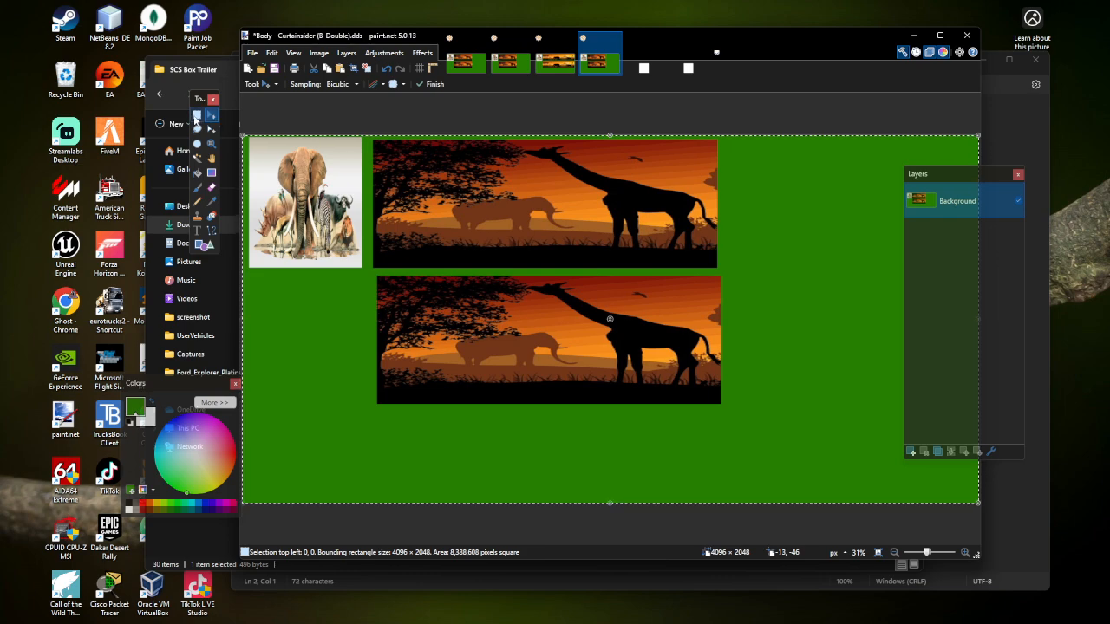
left_click(244, 110)
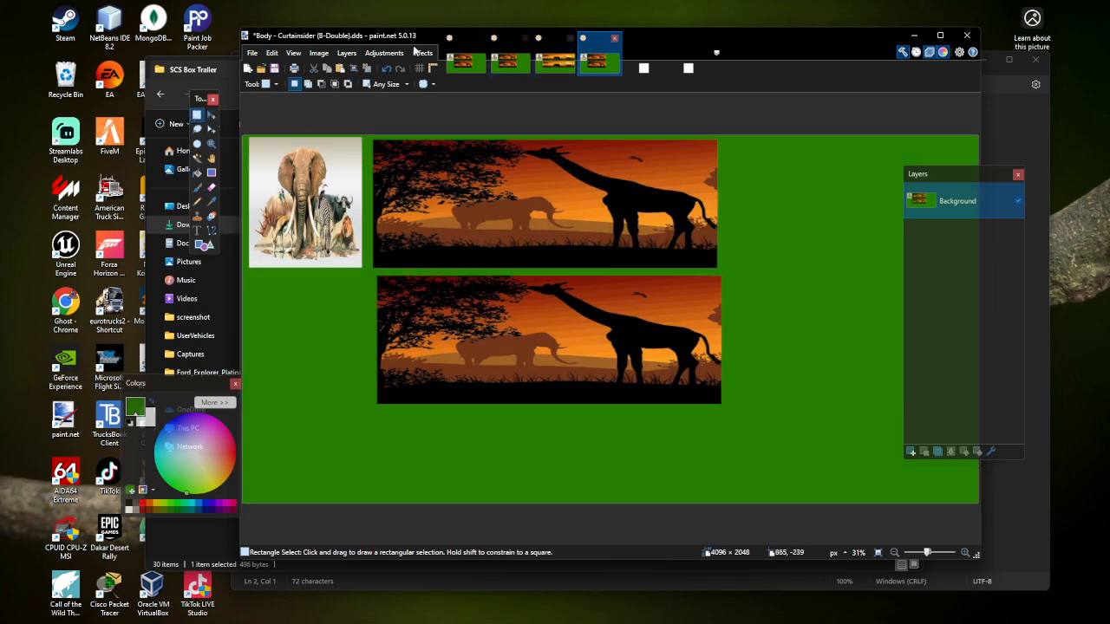
left_click(274, 68)
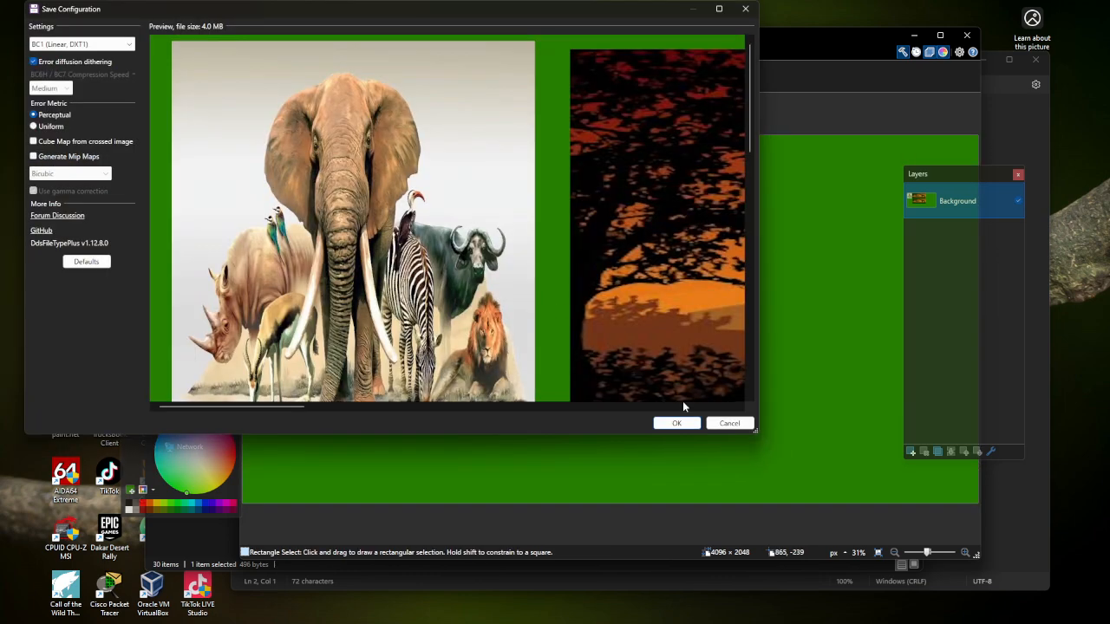
left_click(678, 423)
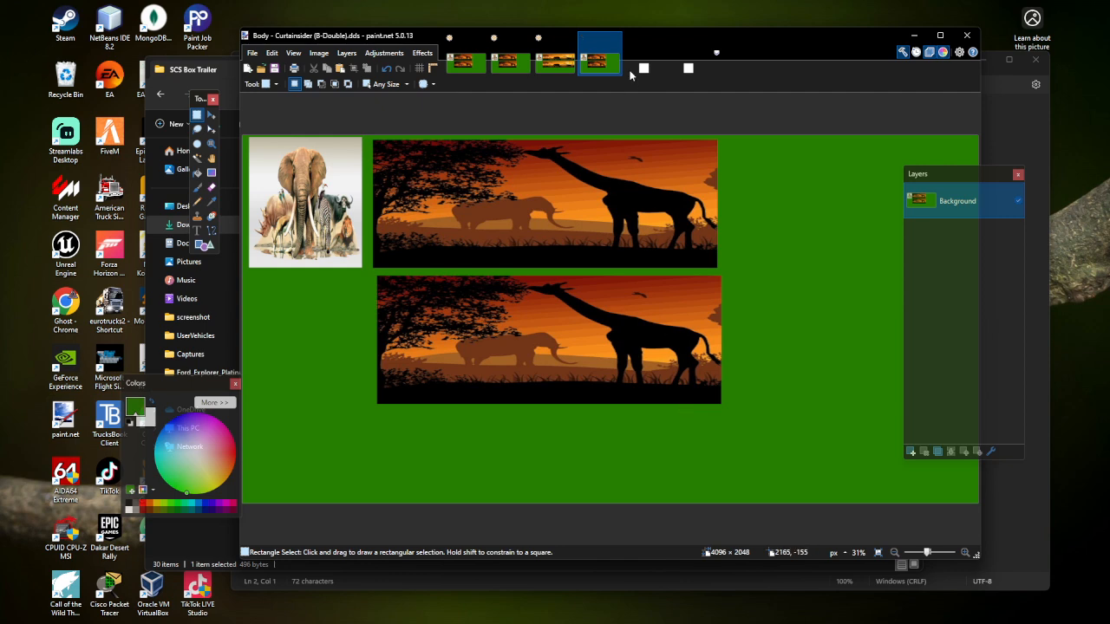
left_click(616, 39)
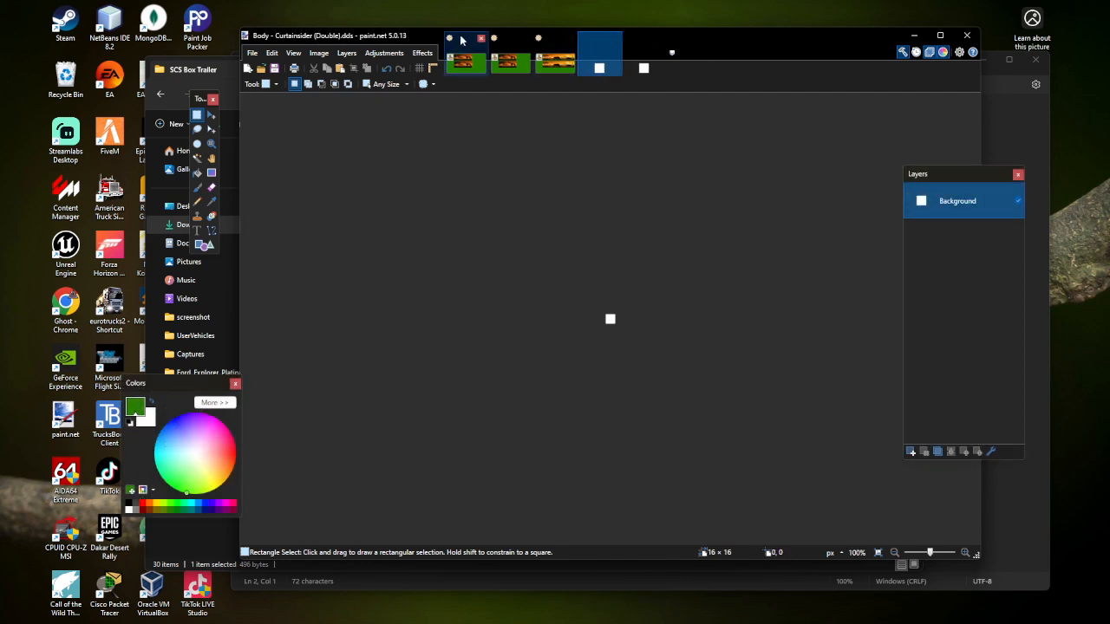
Step: Copy the entire Curtainsider Double.png skin into Body - Curtainsider (Double).dds, expanding the canvas to fit
left_click(480, 39)
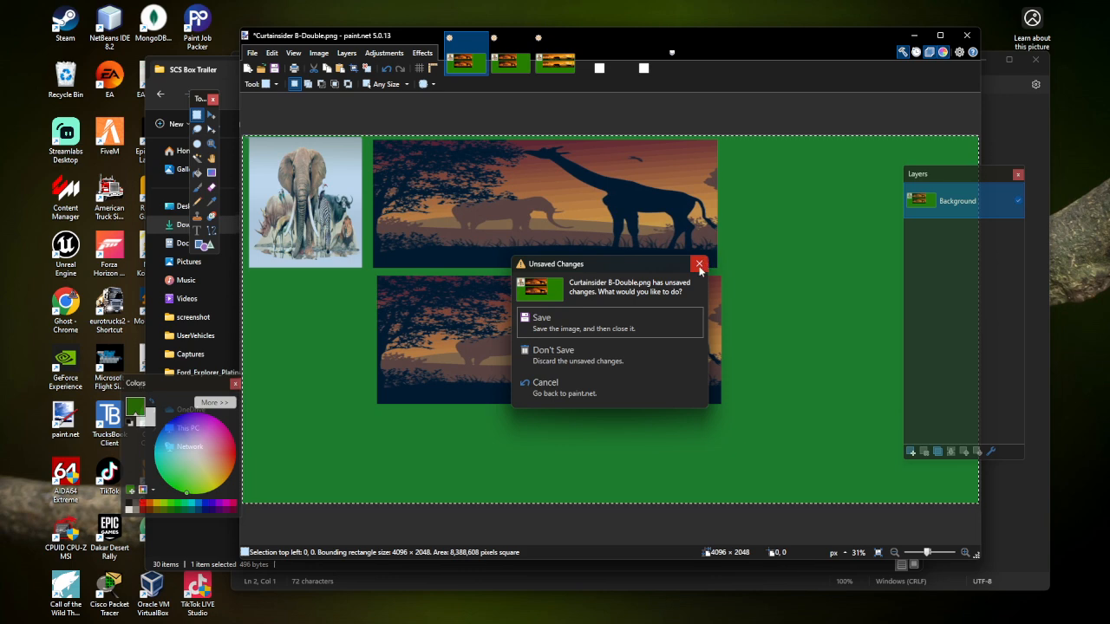
left_click(548, 389)
left_click(517, 68)
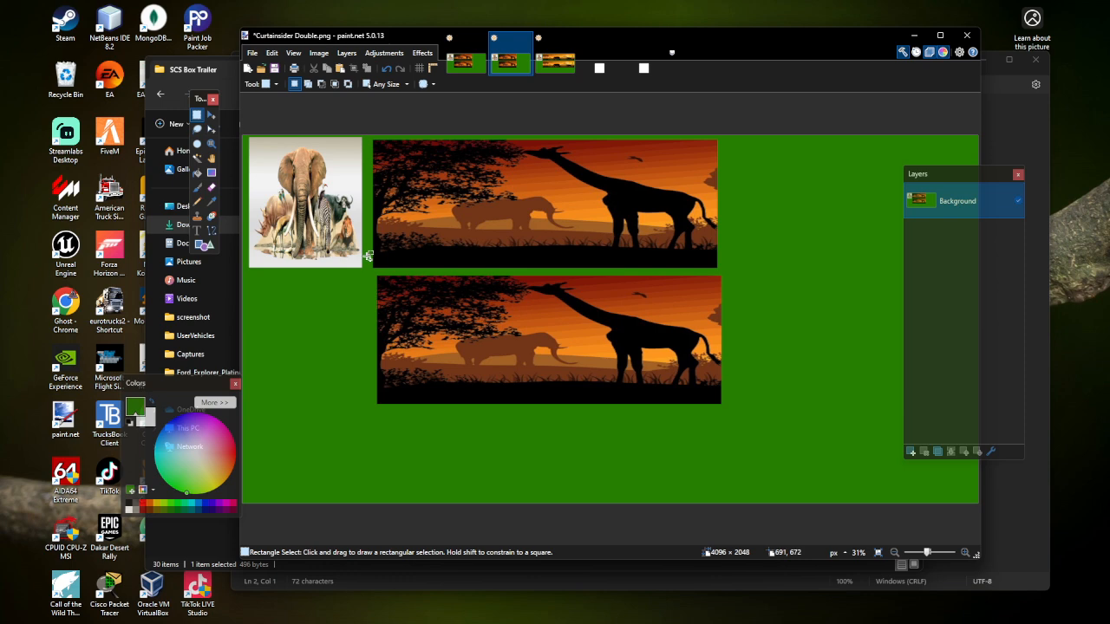
left_click(599, 69)
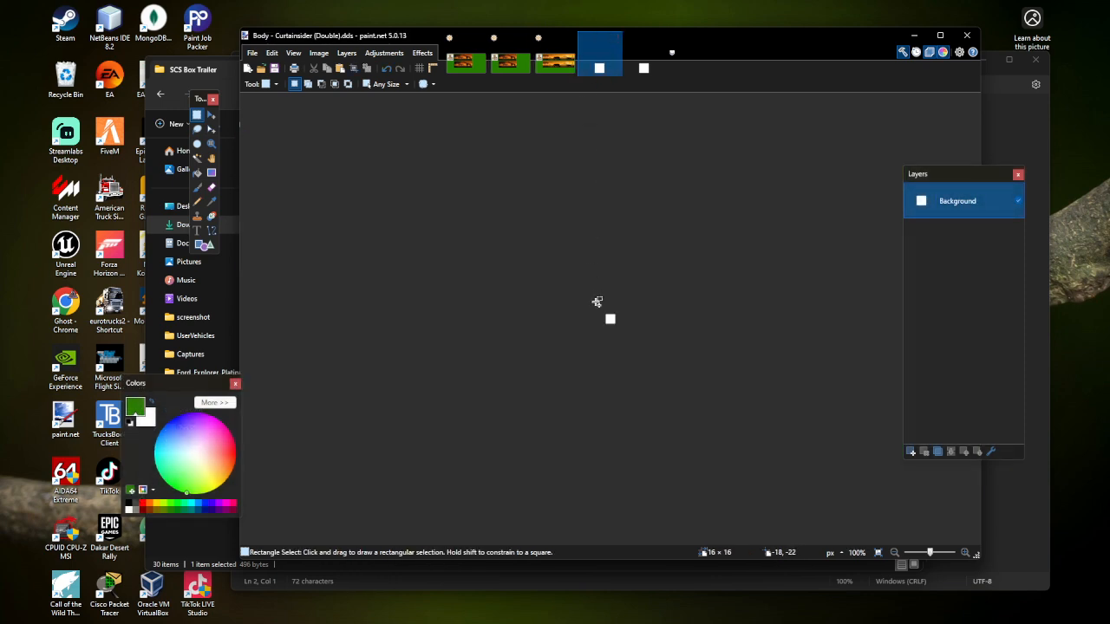
key("ctrl+v")
left_click(583, 330)
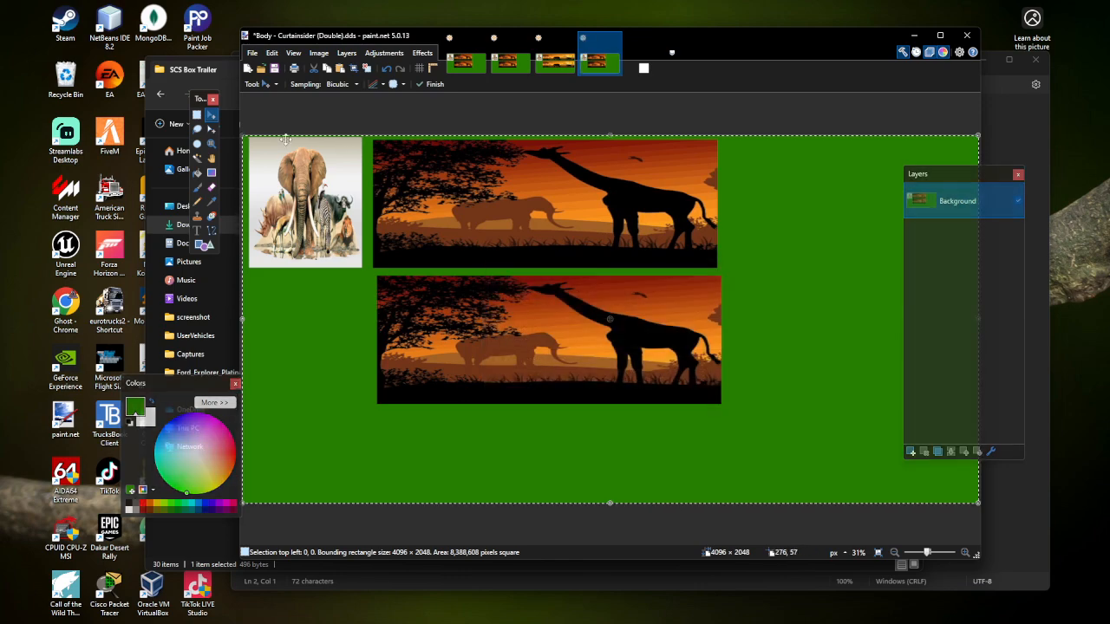
Step: Deselect the pasted double-trailer skin and save Body - Curtainsider (Double).dds
left_click(197, 114)
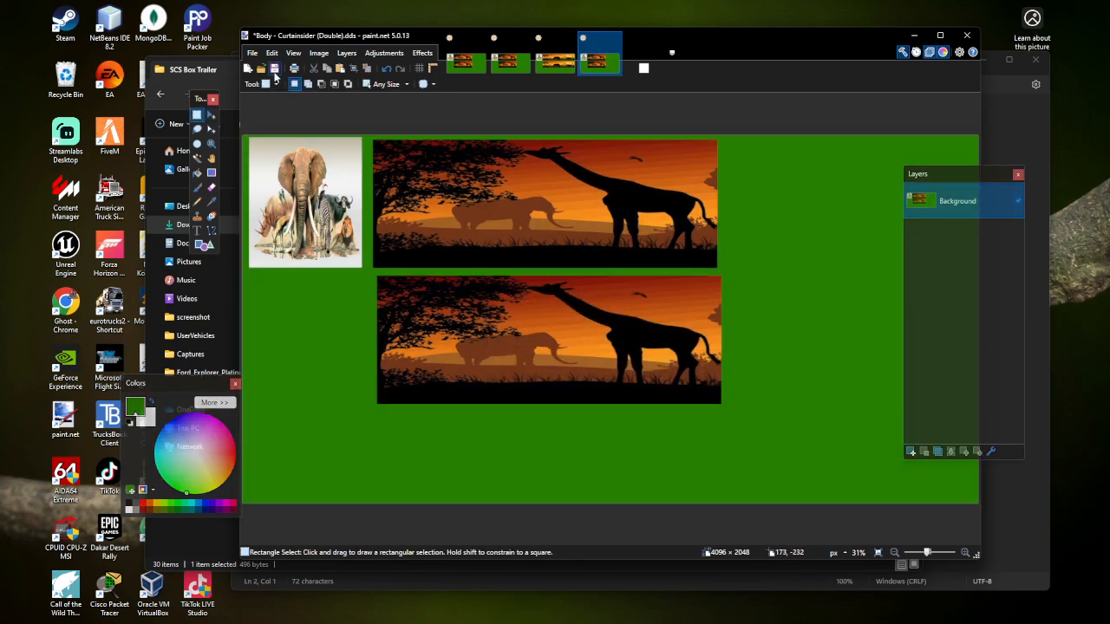
left_click(274, 69)
left_click(662, 422)
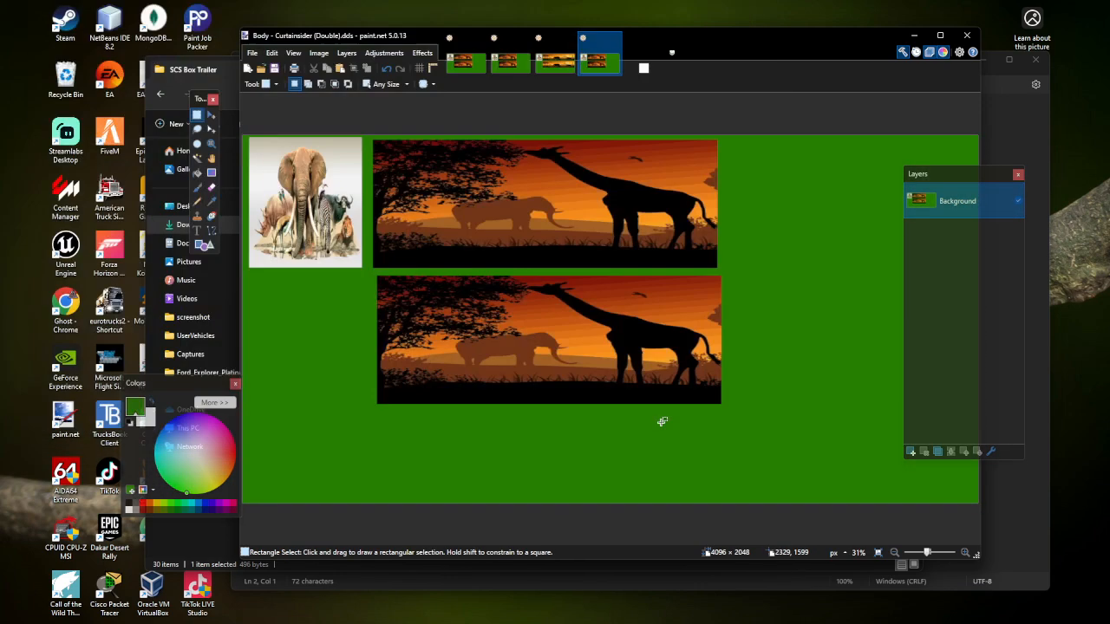
Step: Copy the entire Curtainsider Long.png skin into Body - Curtainsider (Long).dds, expanding the canvas to fit
left_click(555, 59)
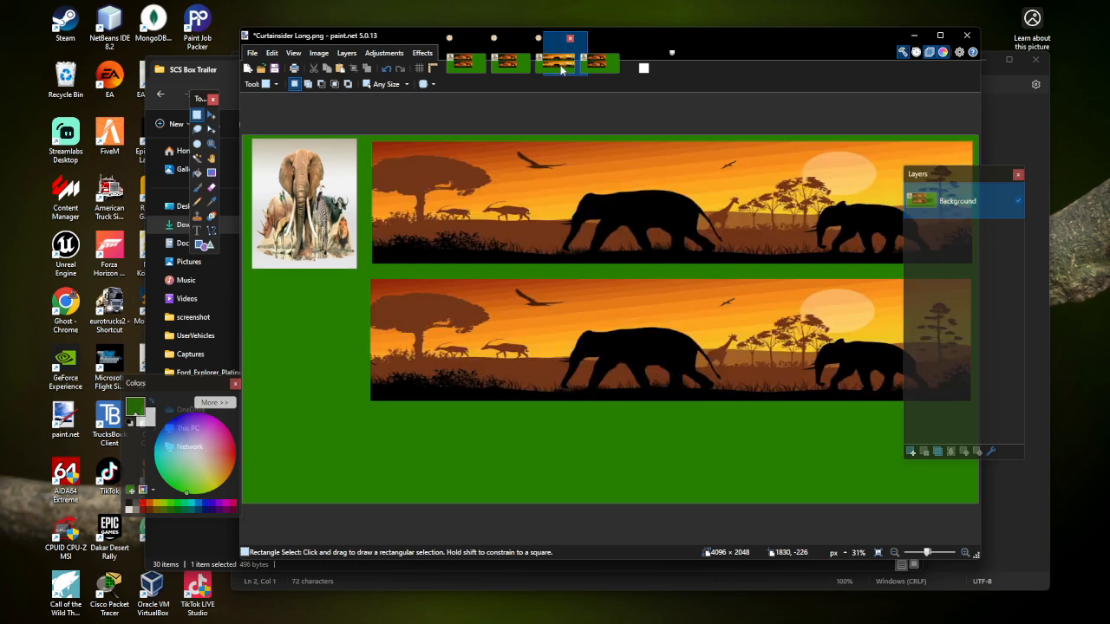
left_click(206, 74)
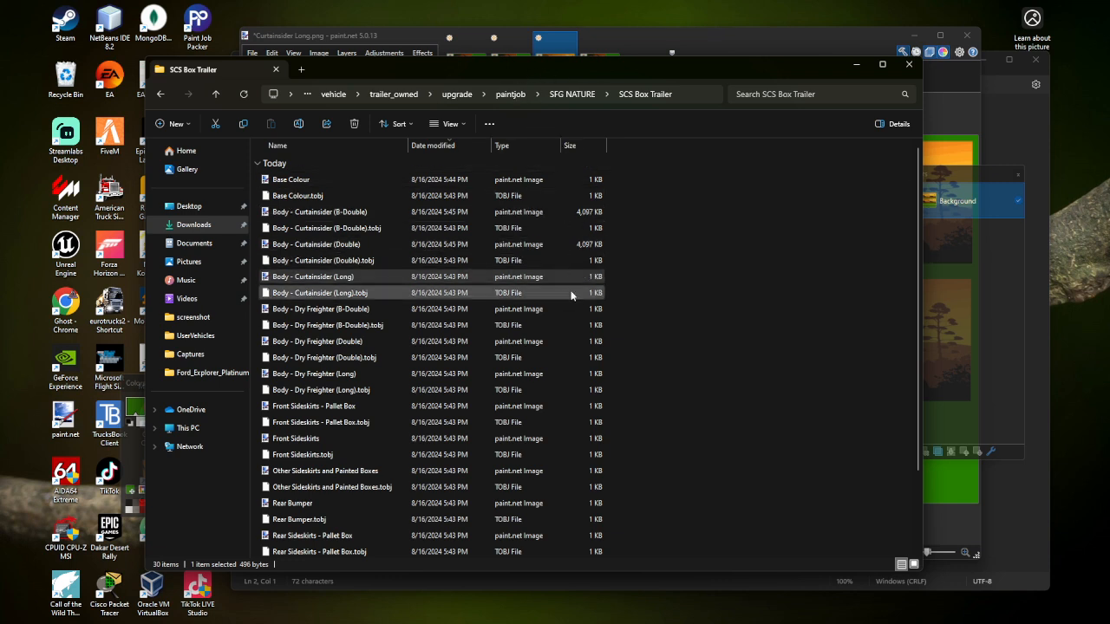
left_click(593, 47)
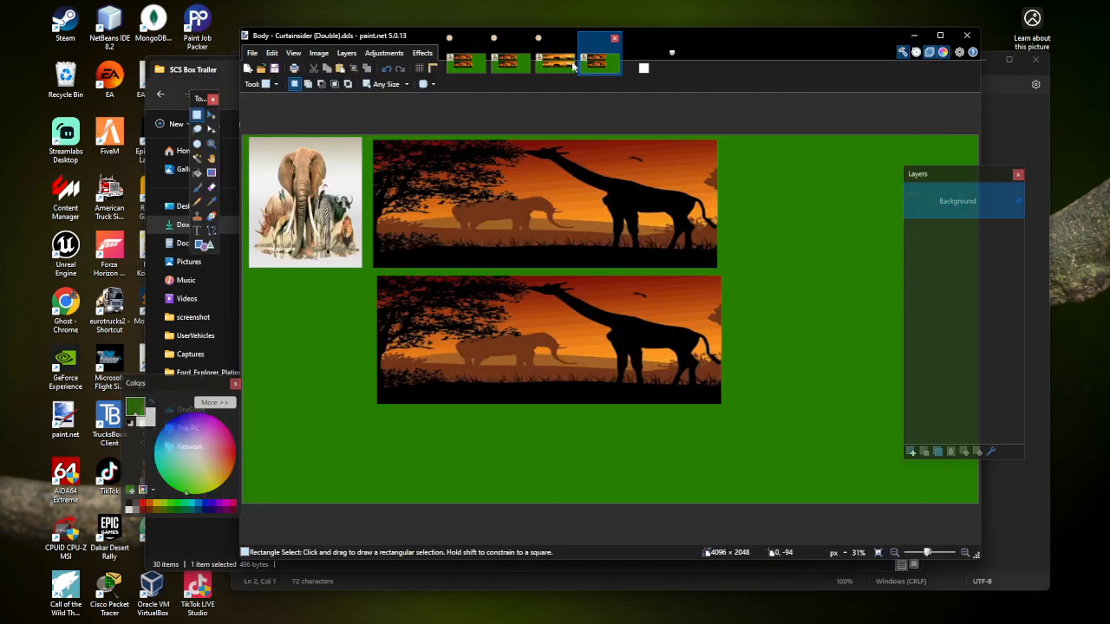
left_click(559, 65)
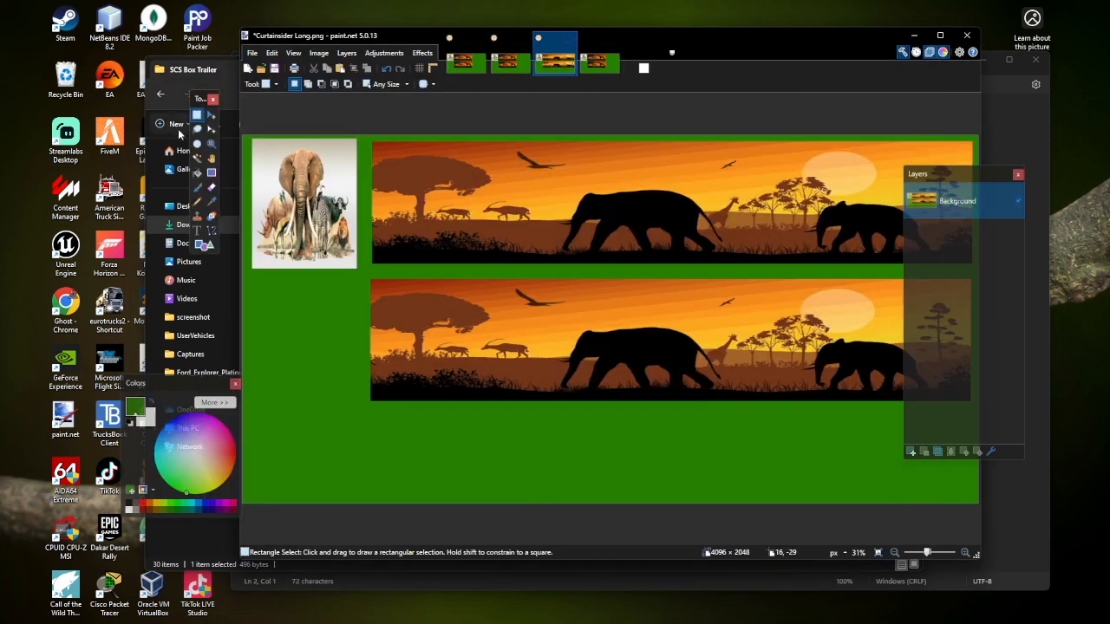
key("ctrl+a")
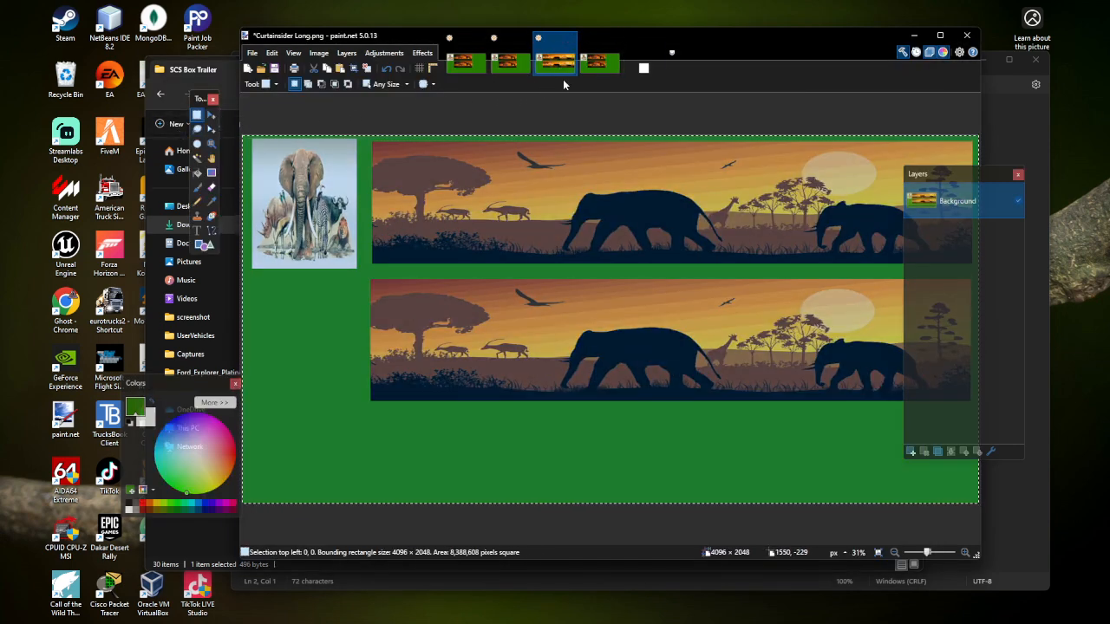
left_click(644, 53)
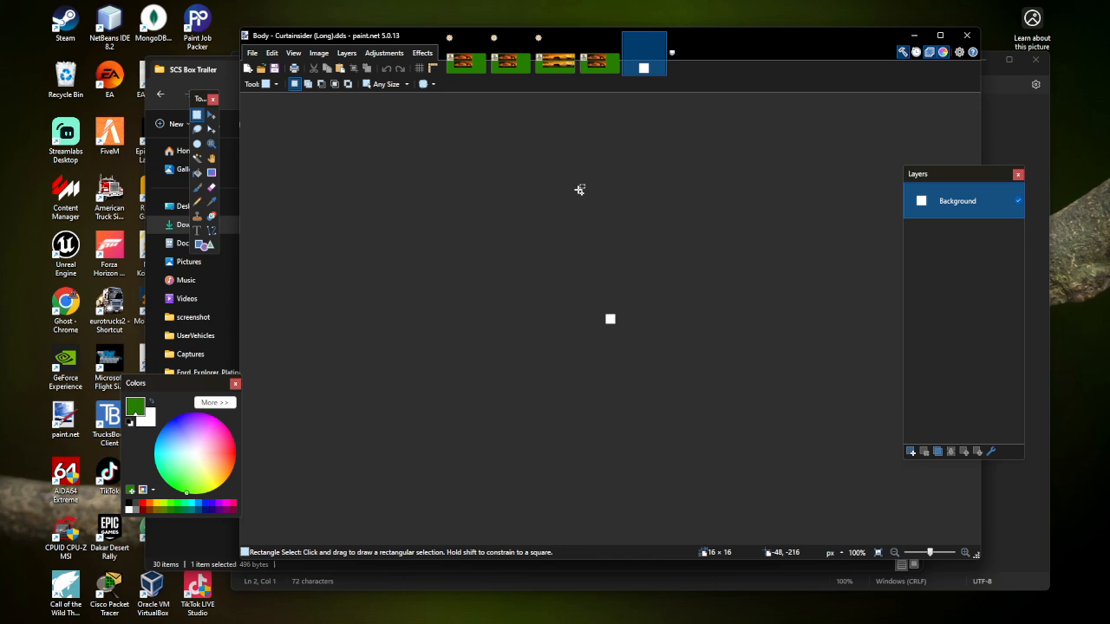
key("ctrl+v")
left_click(557, 328)
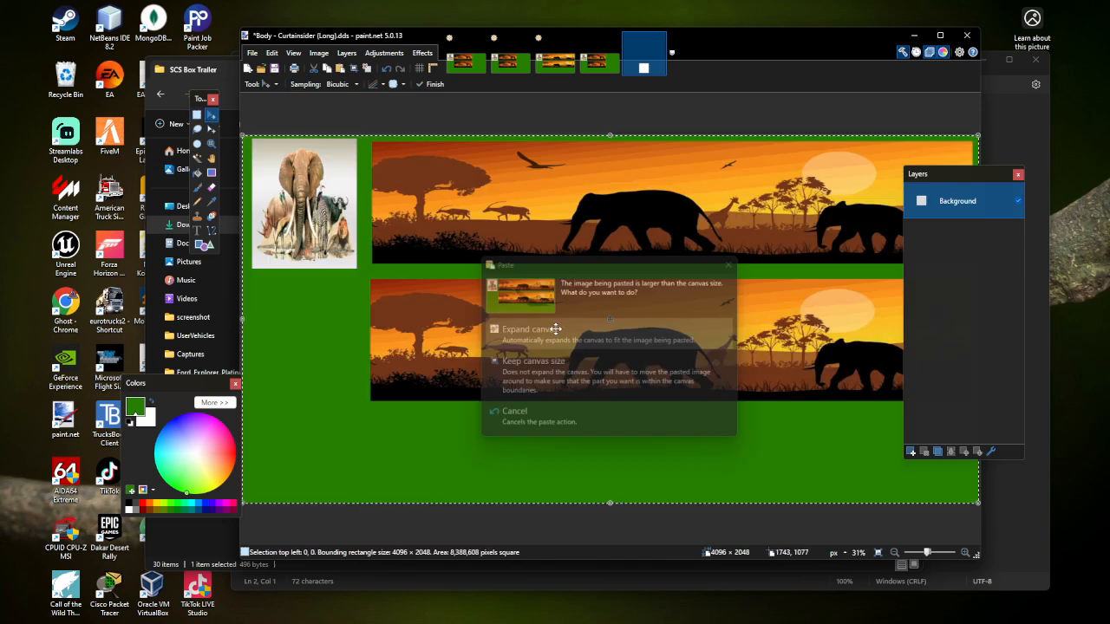
Step: Deselect the pasted skin and save Body - Curtainsider (Long).dds as BC1 (Linear, DXT1)
left_click(197, 114)
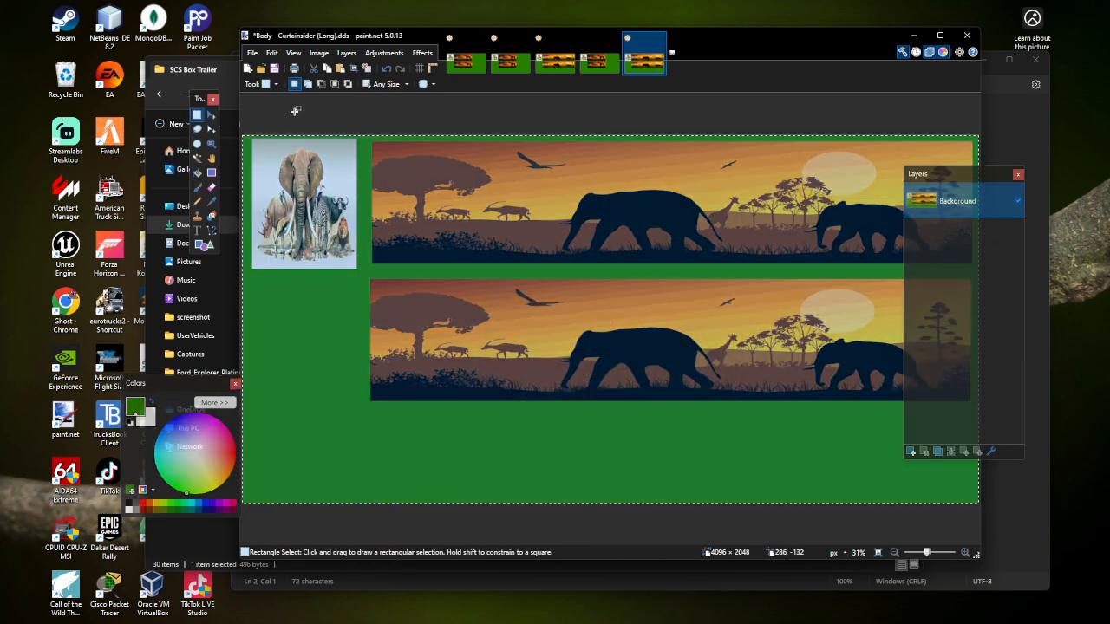
key("ctrl+d")
left_click(275, 68)
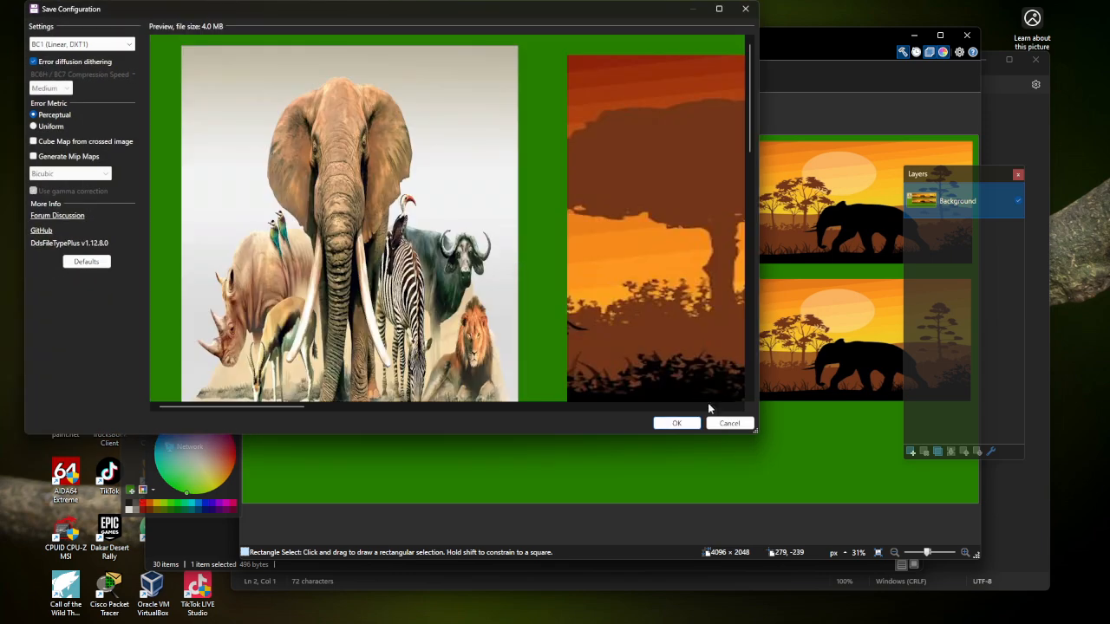
left_click(677, 423)
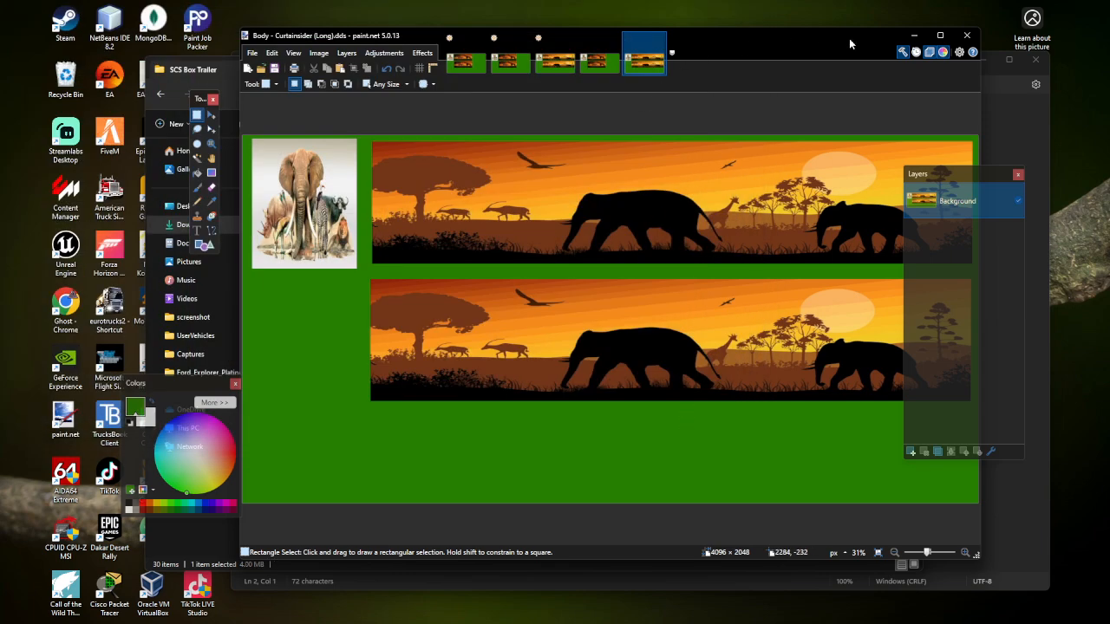
Step: Minimise paint.net and go to the sfg vtc folder inside Paint Job Packer Output in File Explorer
left_click(912, 36)
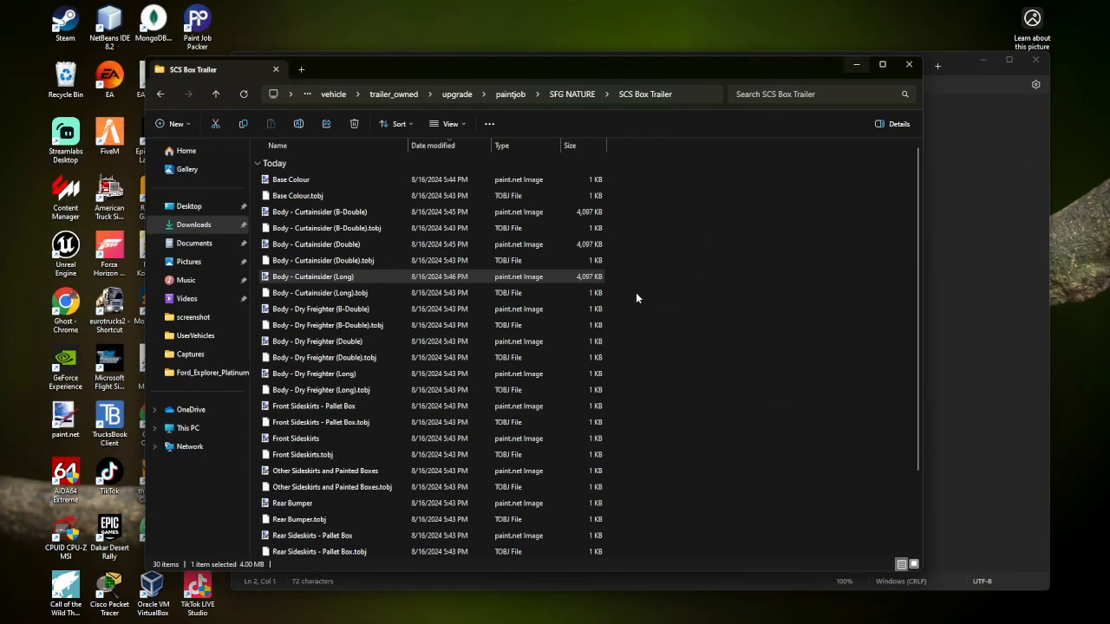
left_click(636, 298)
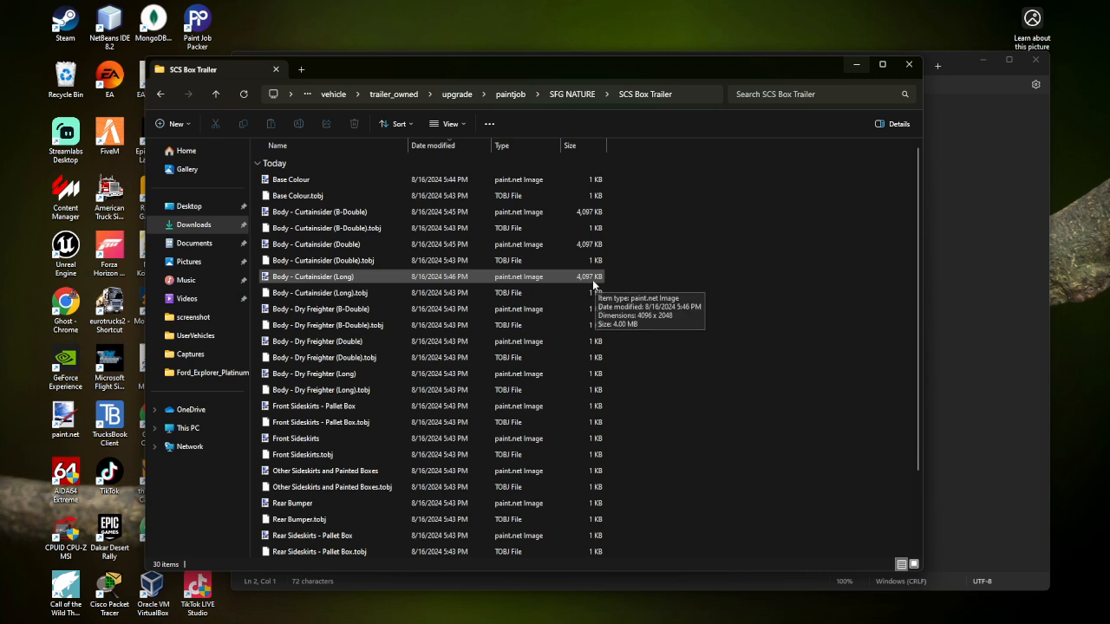
left_click(339, 94)
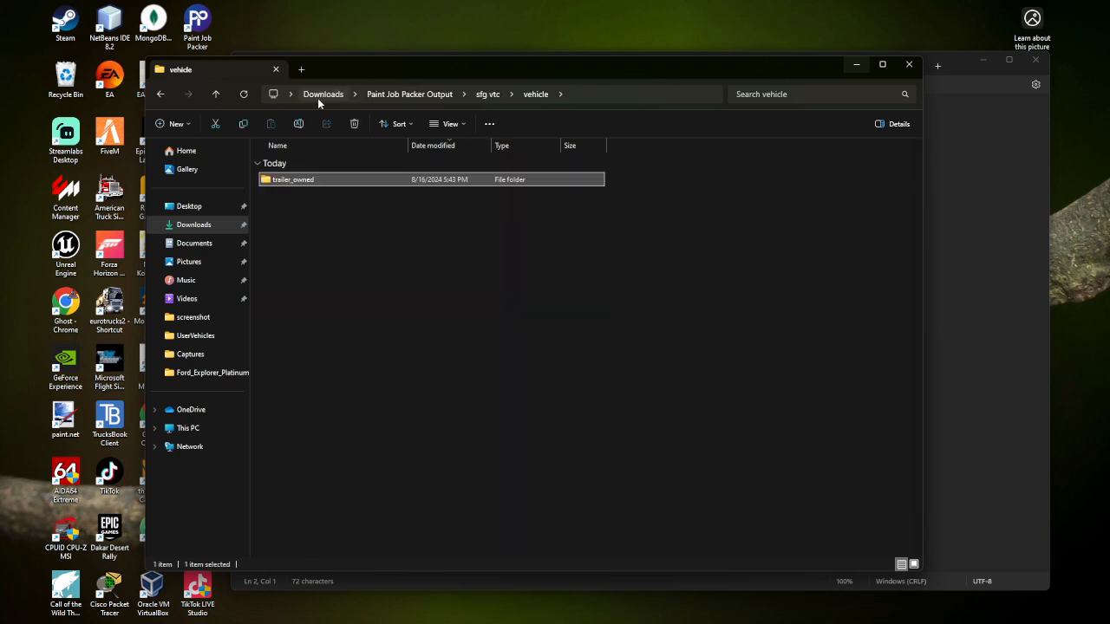
left_click(407, 95)
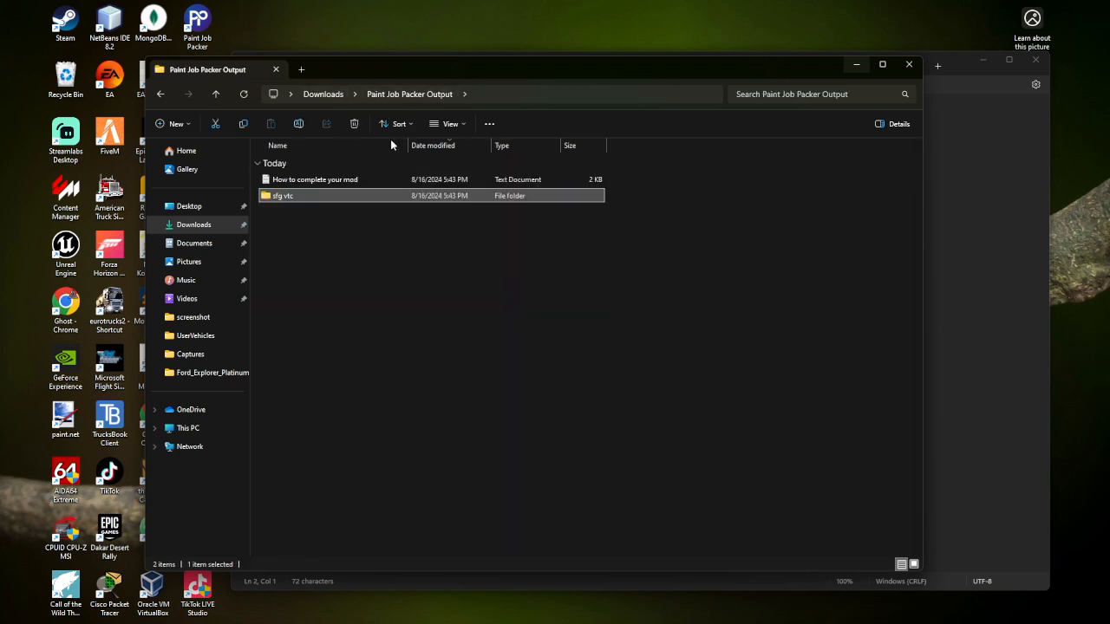
double_click(332, 194)
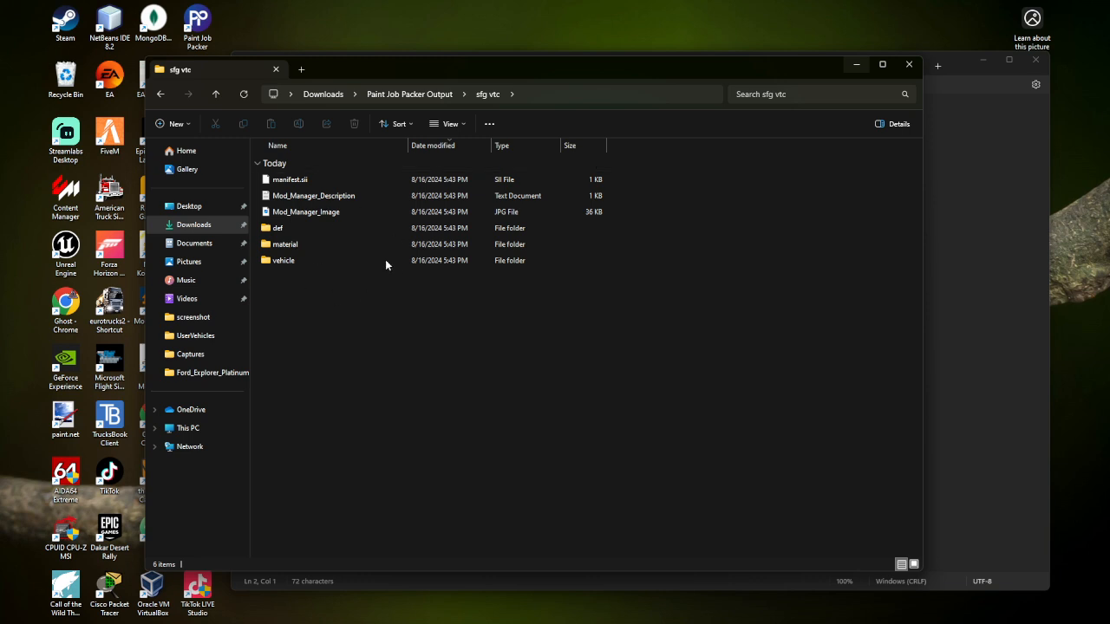
Step: View the placeholder Mod_Manager_Image to check the required image size and format, and close the preview
left_click(313, 215)
double_click(313, 213)
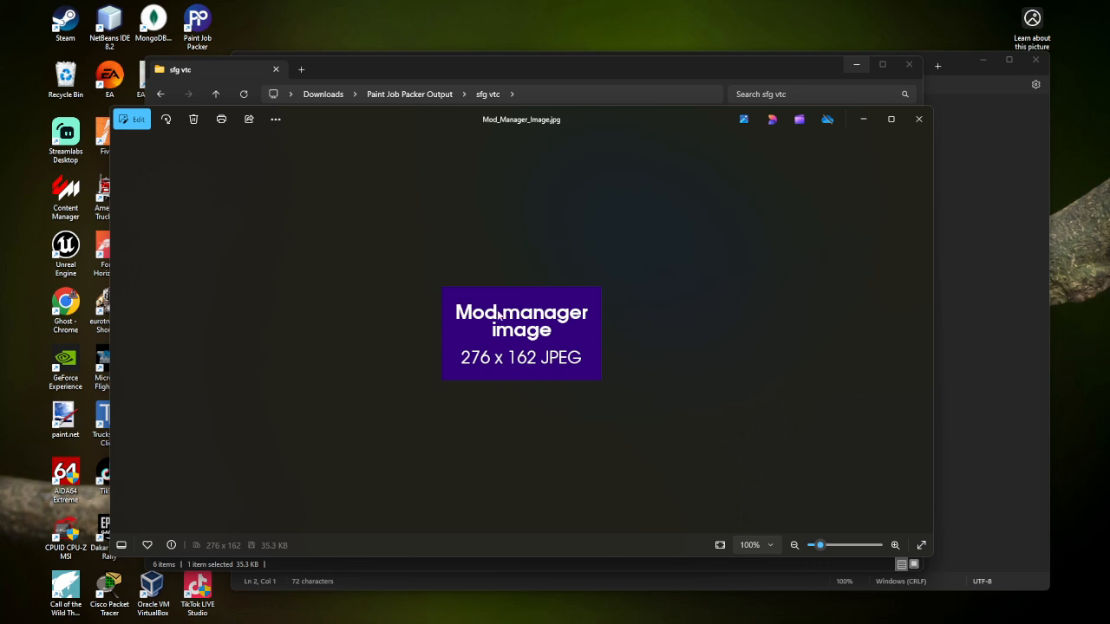
left_click(918, 119)
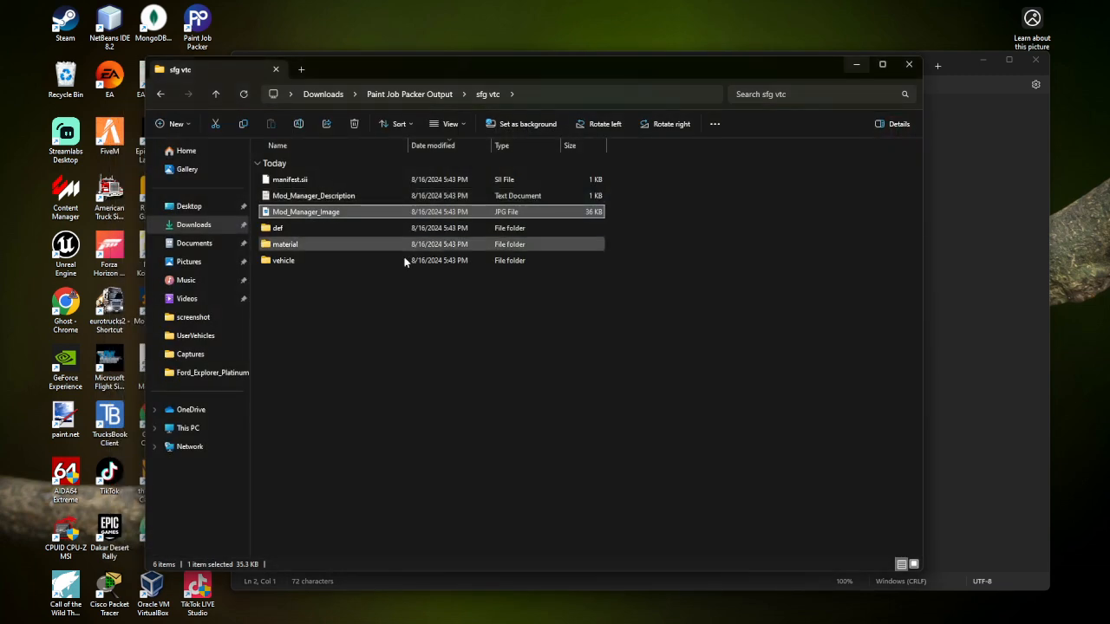
double_click(303, 214)
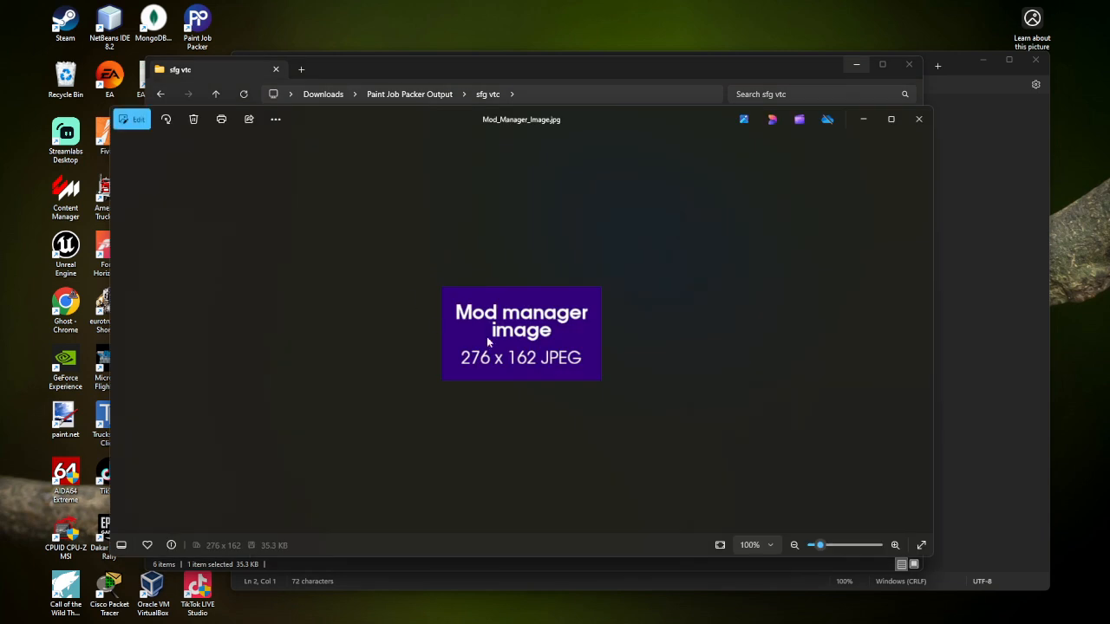
left_click(920, 121)
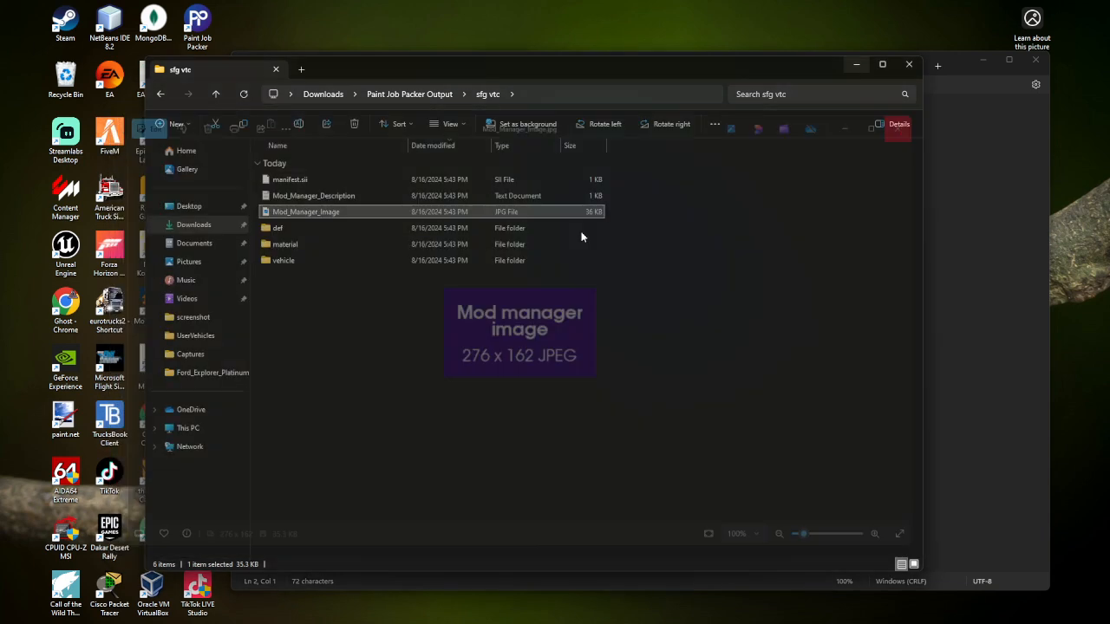
Step: Open Mod_Manager_Image from the sfg vtc folder in paint.net
right_click(340, 214)
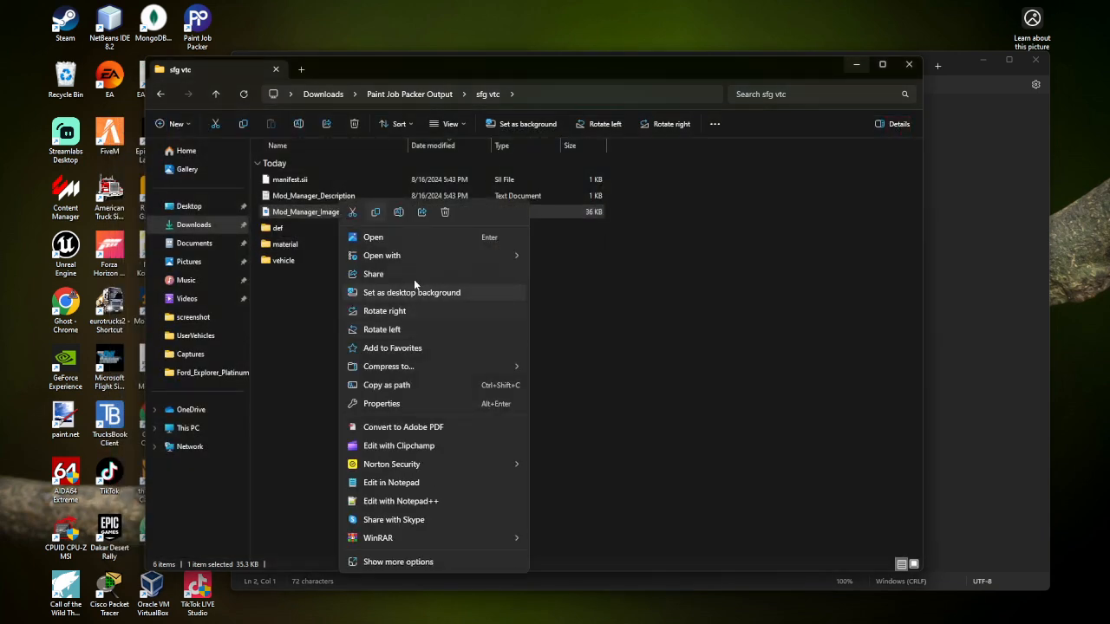
mouse_move(425, 254)
left_click(598, 310)
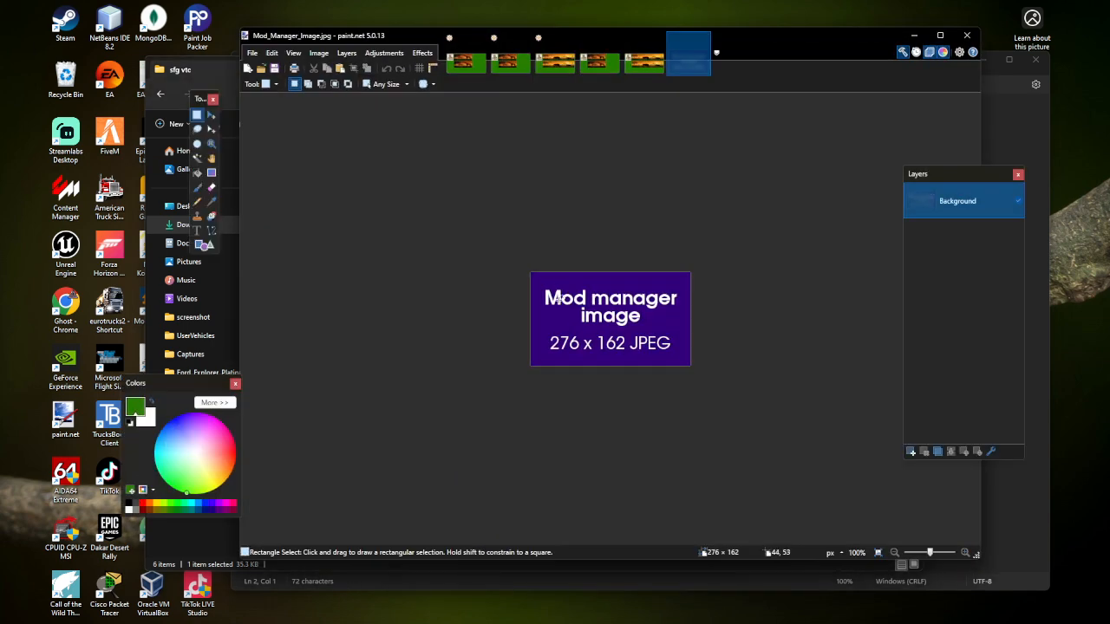
Step: Copy an area of about 558 × 645 px around the animals picture in Curtainsider Double.png into Mod_Manager_Image.jpg, keeping the canvas size
left_click(510, 54)
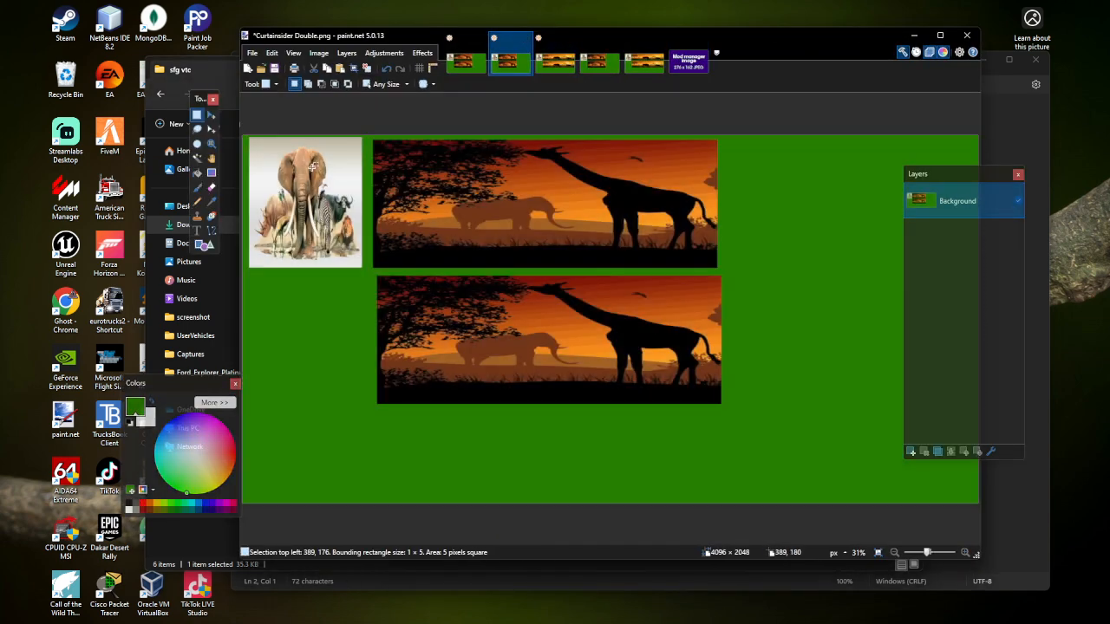
left_click_drag(260, 143, 358, 257)
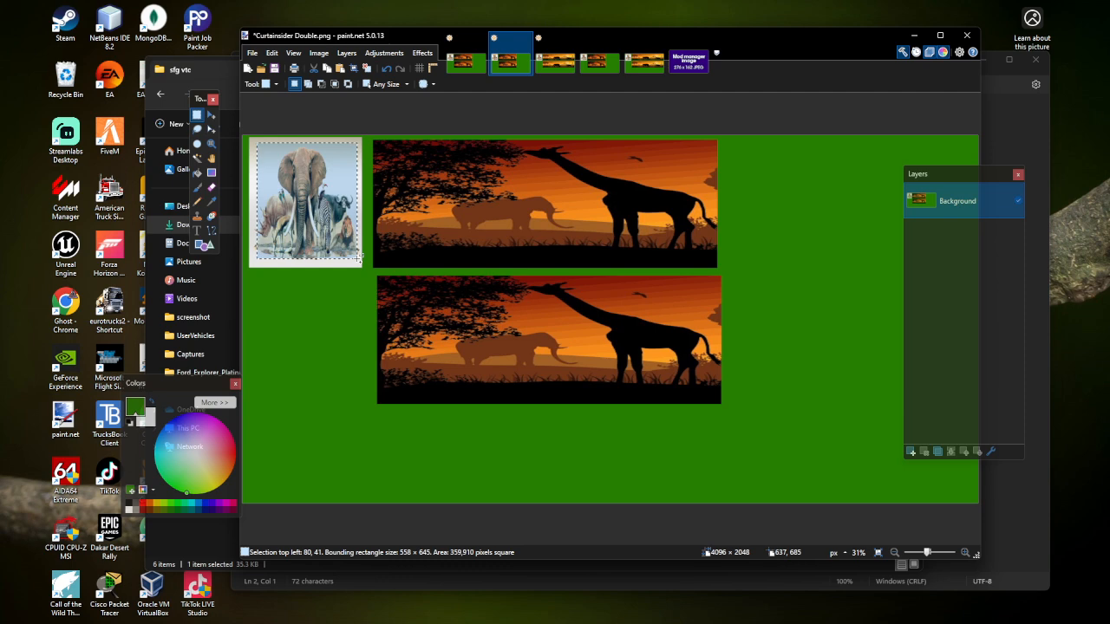
left_click(689, 61)
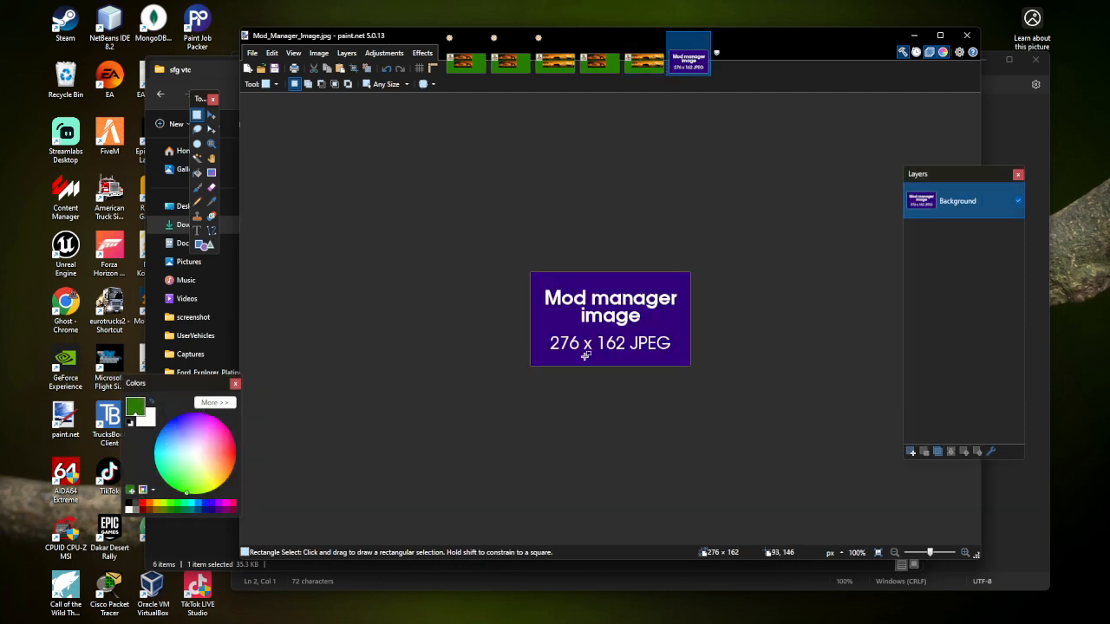
key("ctrl+v")
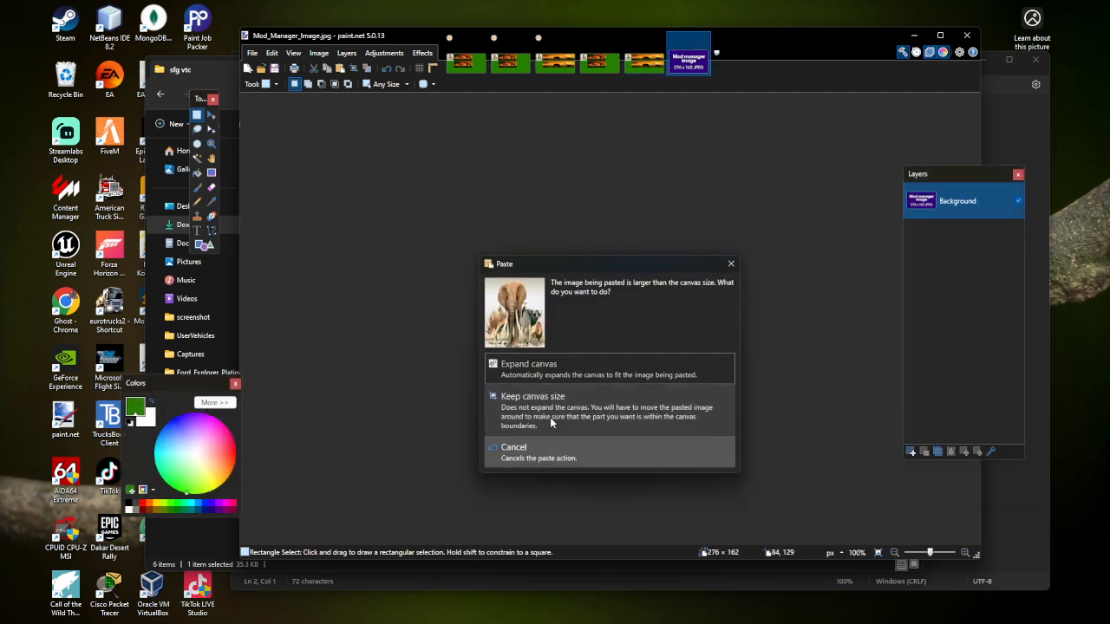
left_click(624, 396)
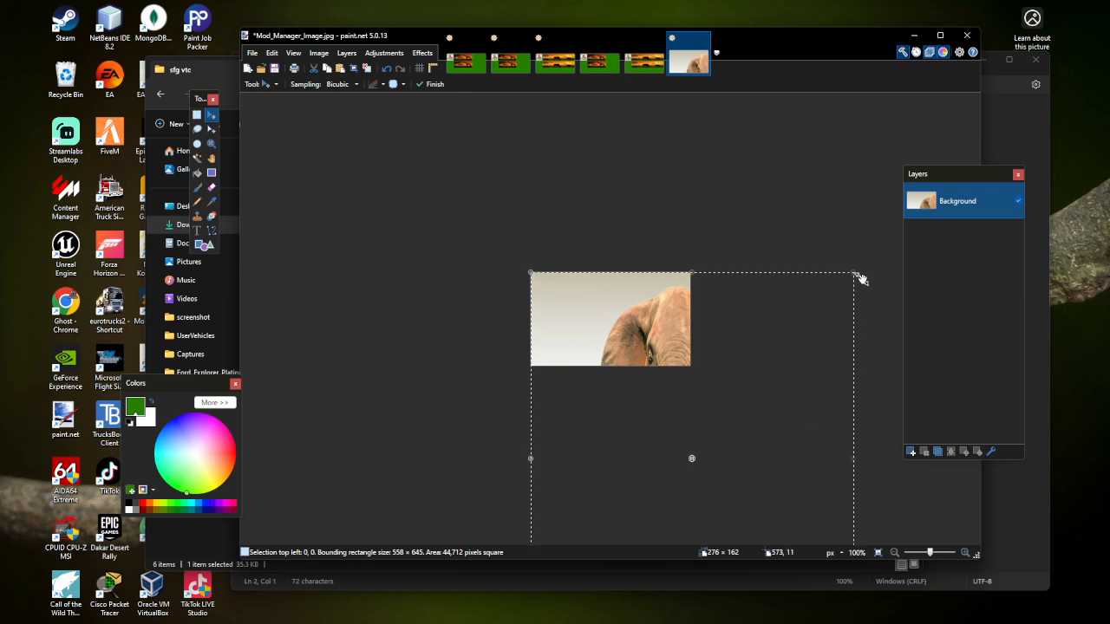
Step: Shrink the pasted animals picture in Mod_Manager_Image.jpg to about 230 × 166 px so it spans the canvas height
left_click_drag(854, 275, 729, 446)
left_click_drag(659, 494, 675, 320)
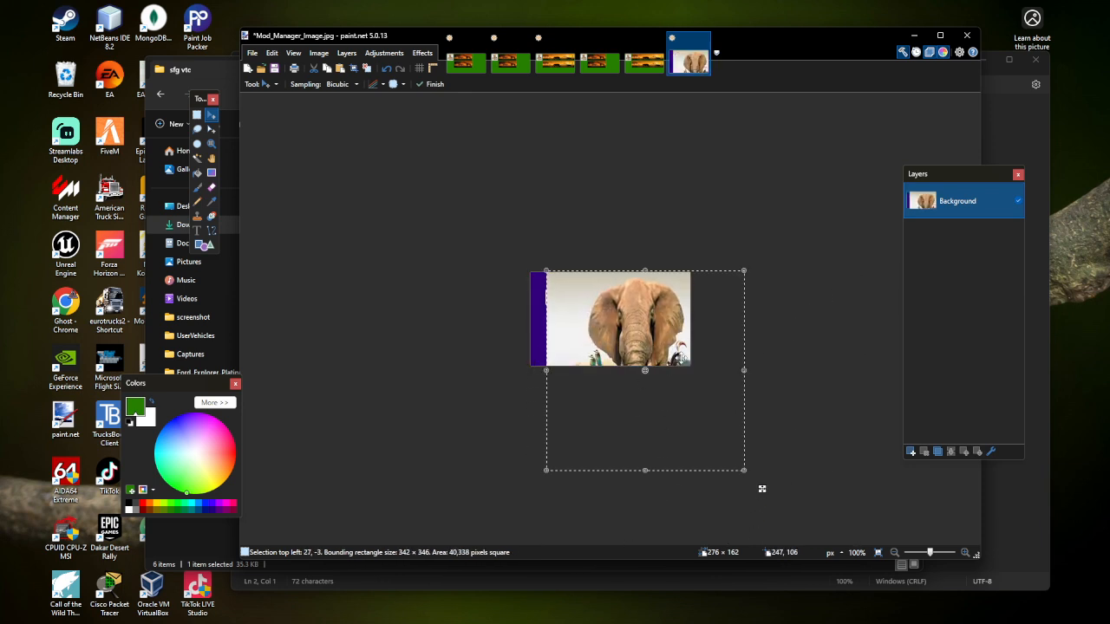
left_click_drag(745, 464, 681, 464)
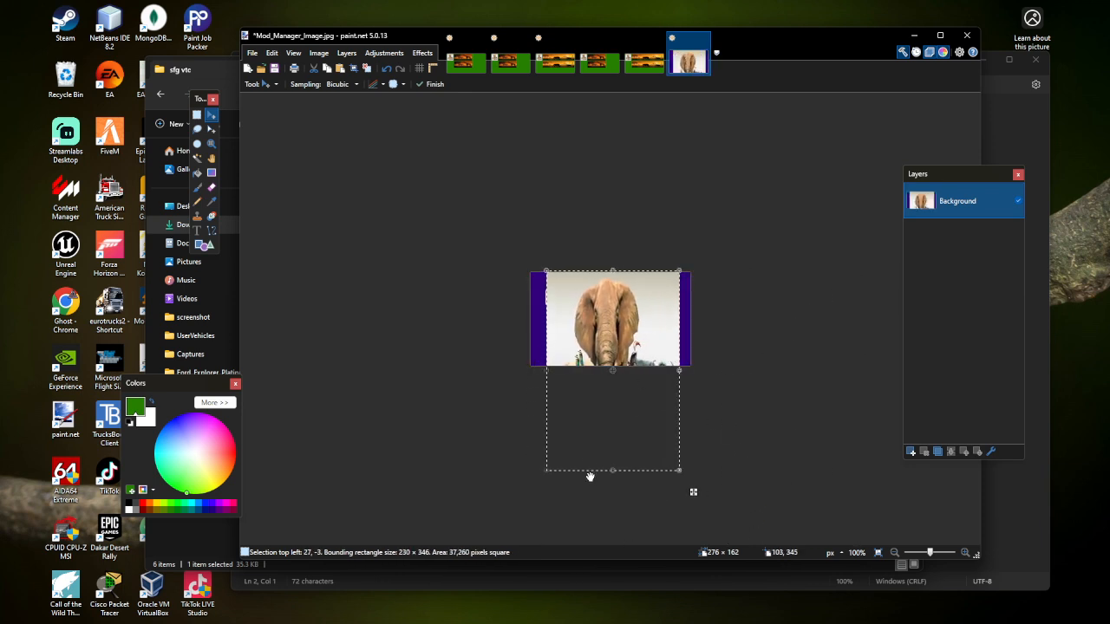
left_click_drag(614, 472, 639, 367)
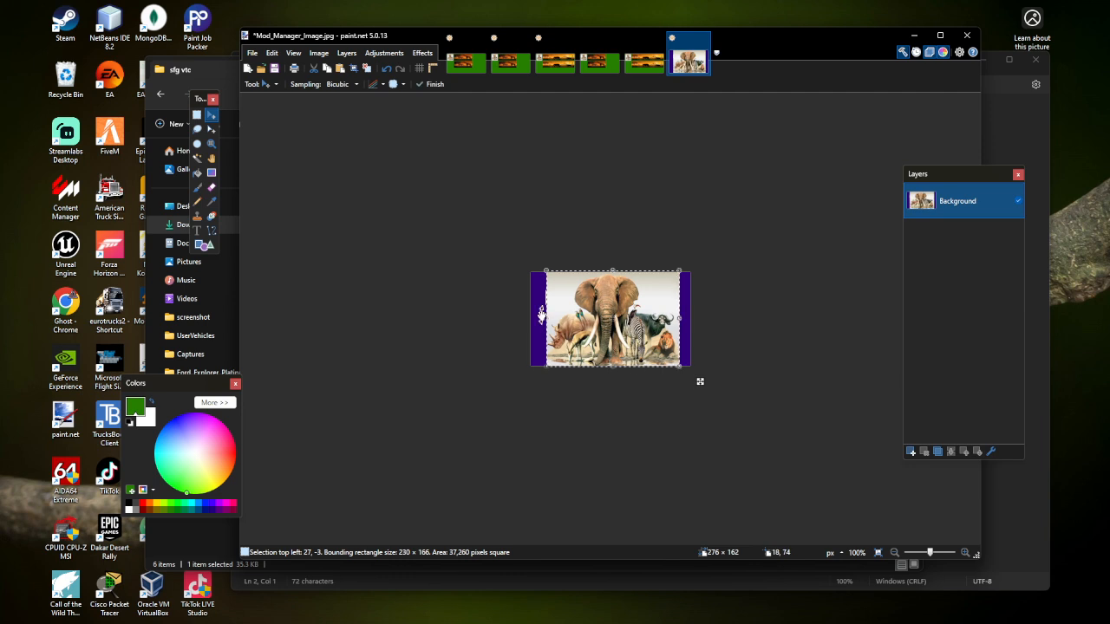
Step: Stretch the pasted picture on all sides to about 309 × 183 px so it covers the whole mod manager image canvas
left_click_drag(545, 319, 530, 320)
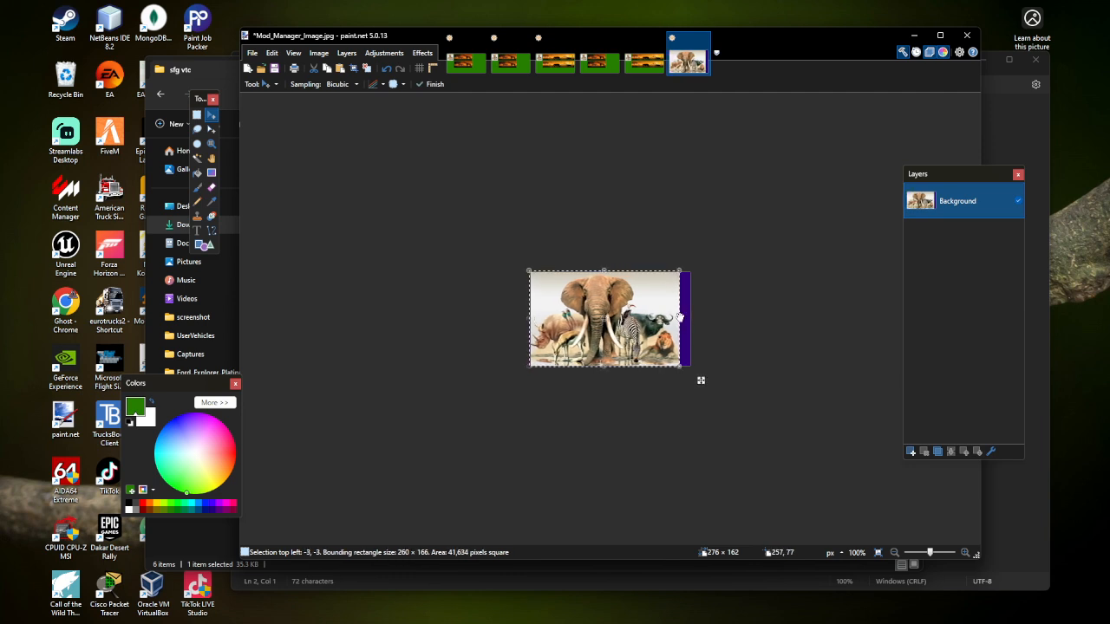
left_click_drag(690, 320, 701, 317)
left_click_drag(615, 372, 615, 377)
left_click_drag(529, 321, 520, 319)
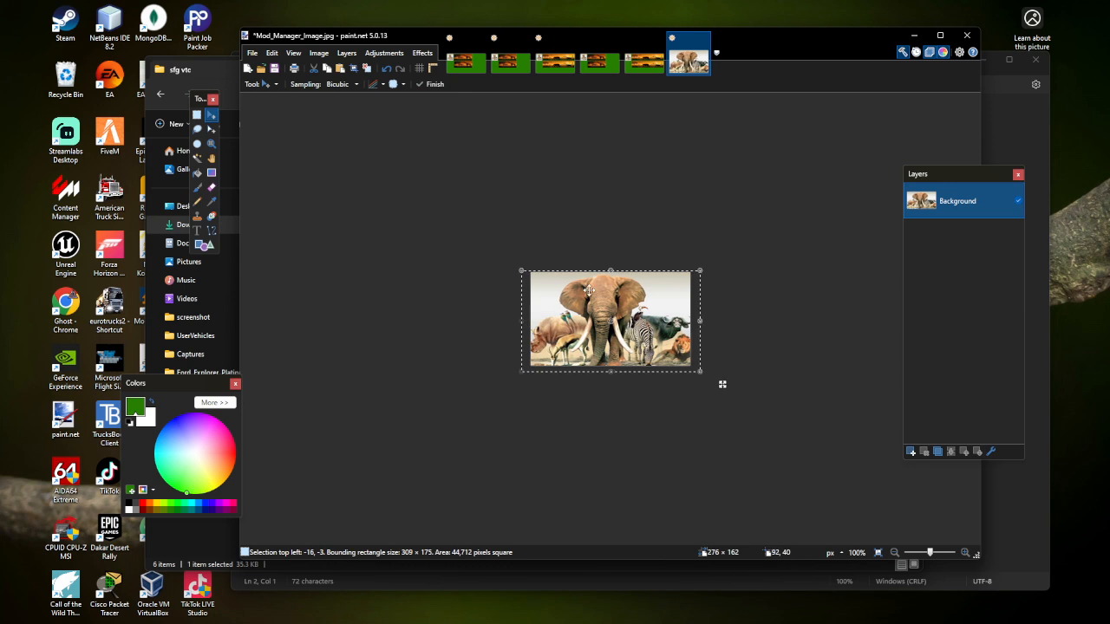
left_click_drag(610, 272, 610, 267)
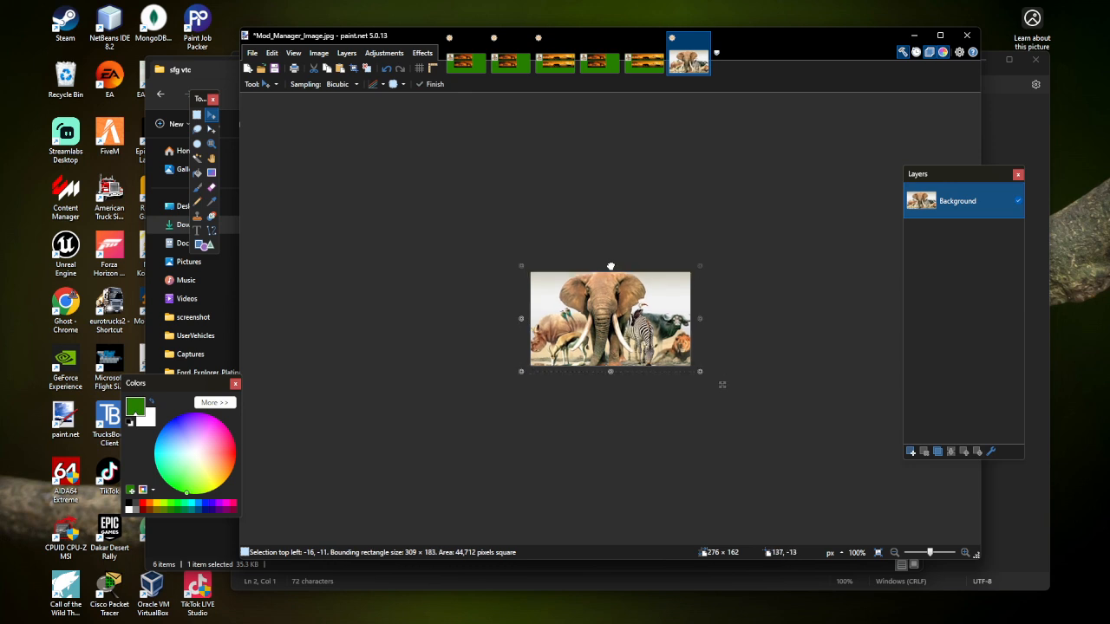
Step: Finish the picture placement, save Mod_Manager_Image.jpg, and minimise paint.net to return to the sfg vtc folder
left_click(197, 113)
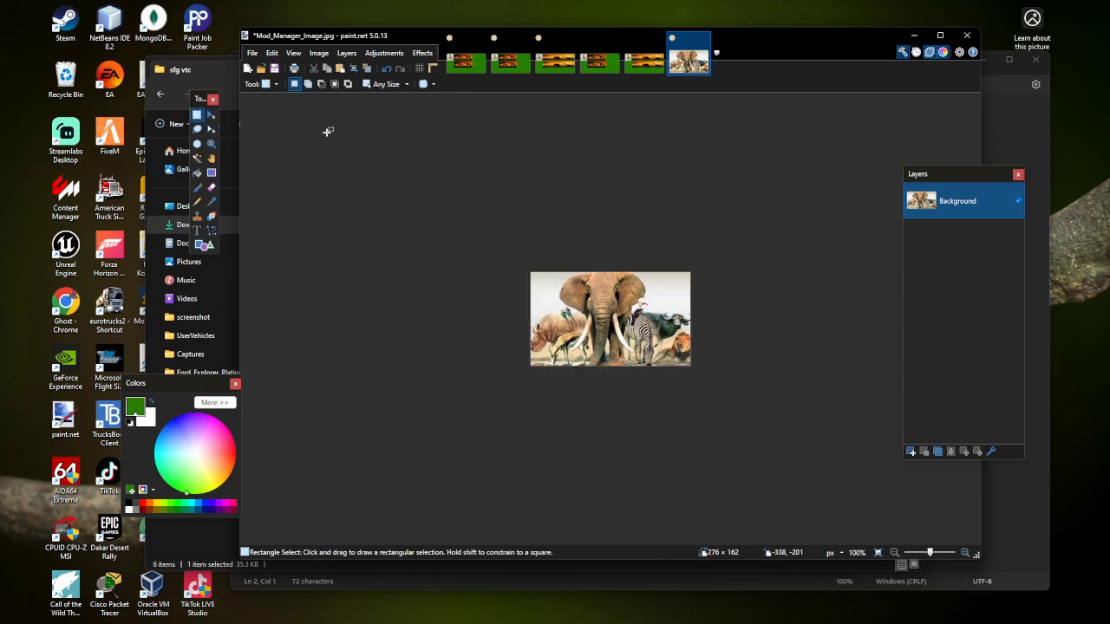
left_click(276, 69)
left_click(675, 423)
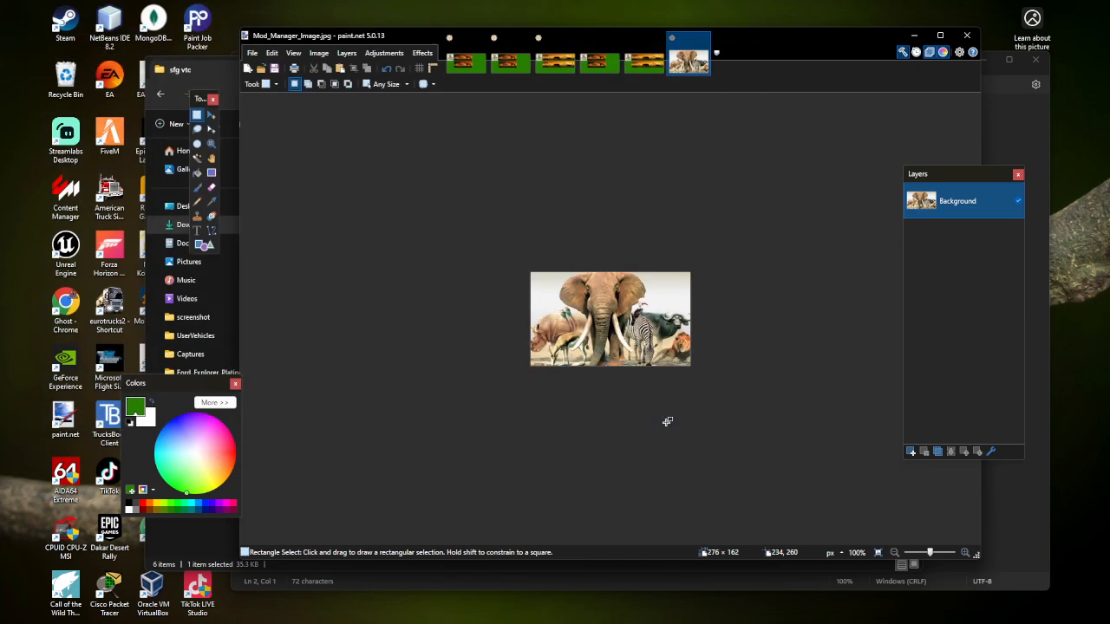
left_click(913, 38)
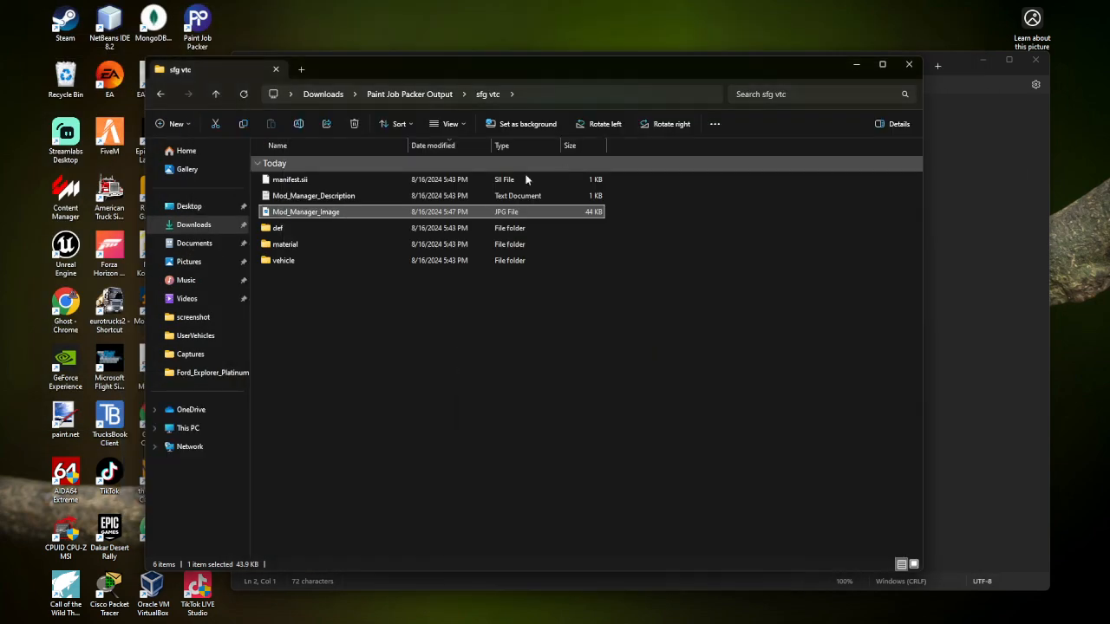
Step: Look through the def folder down to the accessory folder in paint_job for images to edit, and return to sfg vtc
double_click(290, 228)
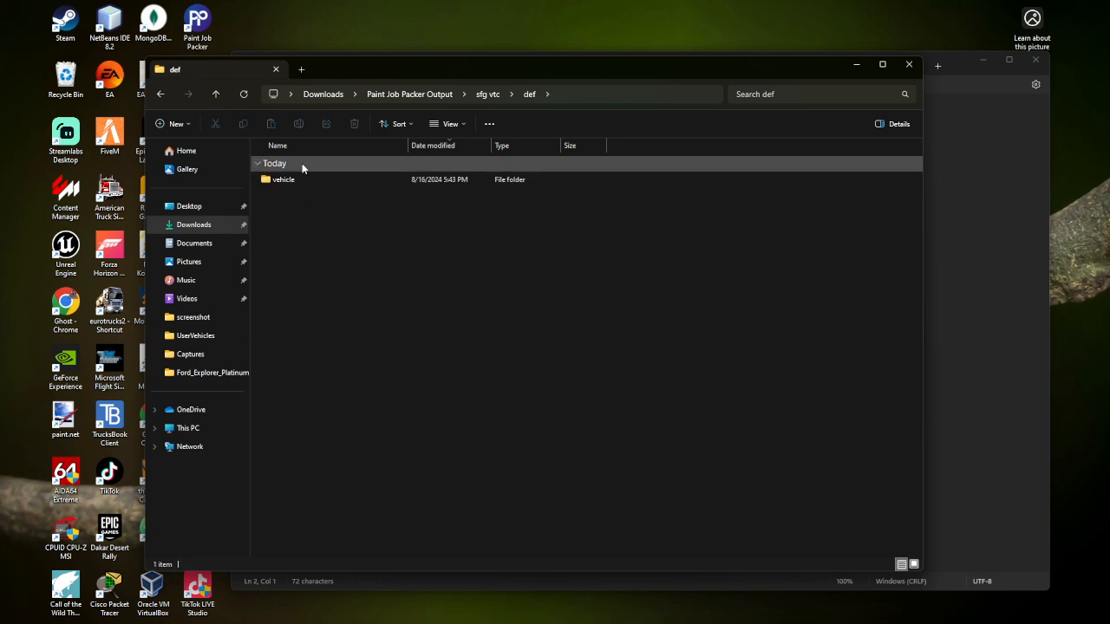
double_click(296, 178)
double_click(295, 179)
double_click(296, 179)
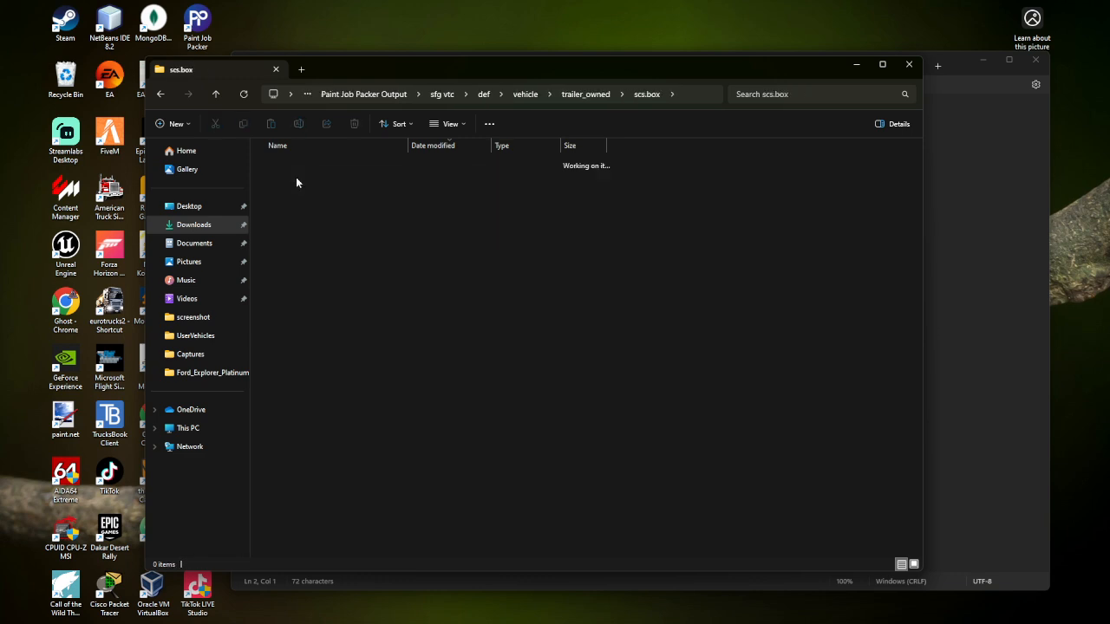
double_click(295, 179)
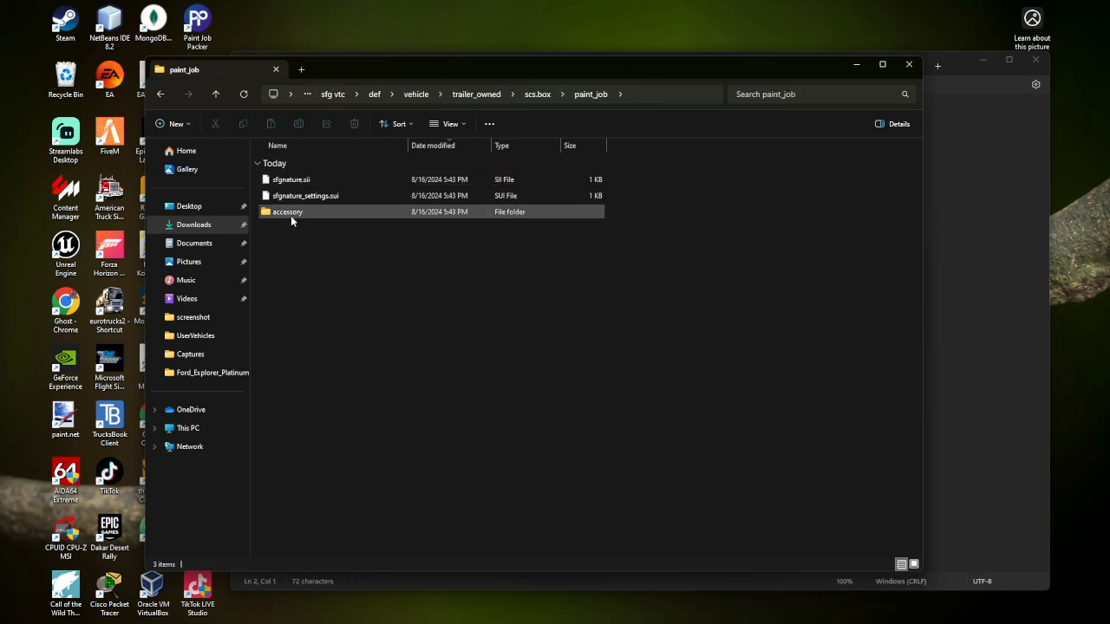
double_click(290, 213)
left_click(217, 94)
left_click(216, 94)
left_click(217, 94)
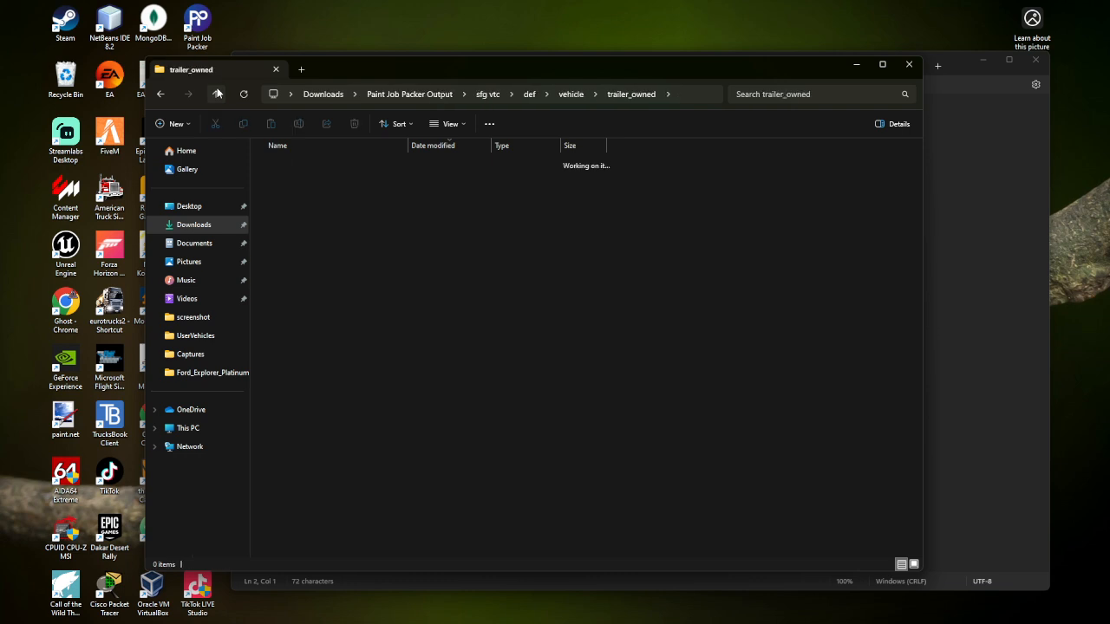
left_click(217, 94)
left_click(217, 94)
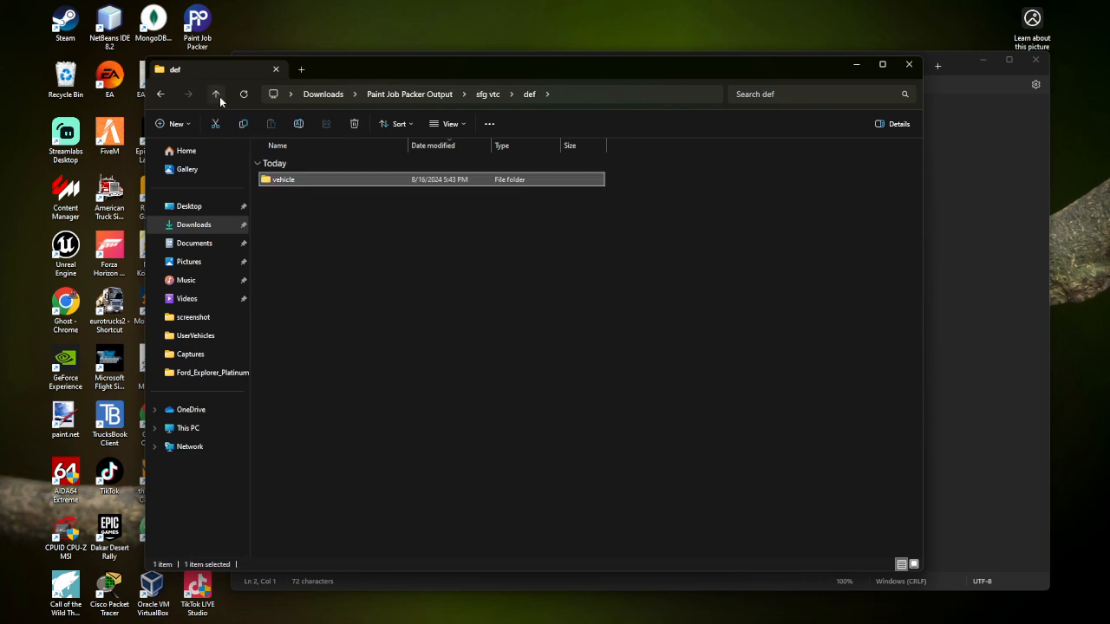
left_click(216, 94)
Step: Open SFG NATURE Icon from the material, ui, accessory folder in paint.net
double_click(295, 239)
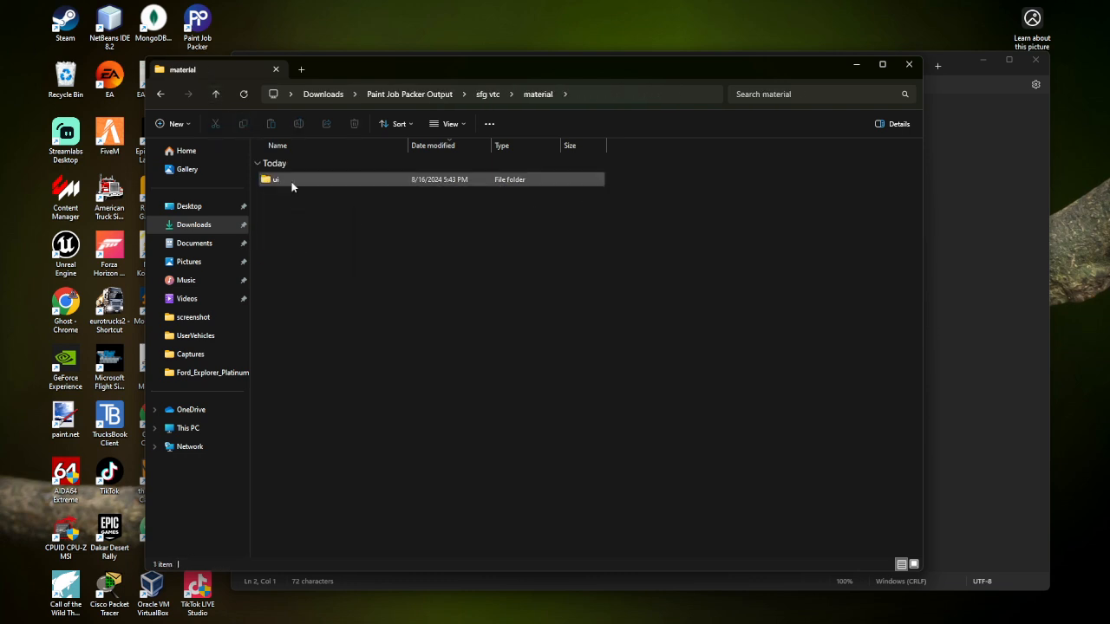
double_click(289, 182)
double_click(292, 184)
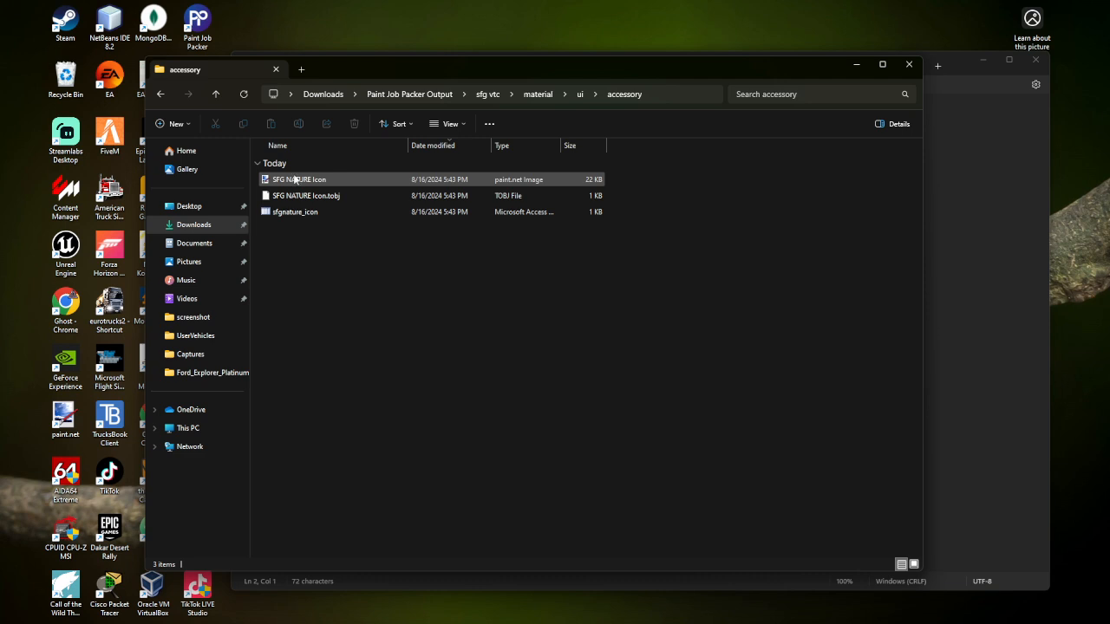
double_click(295, 179)
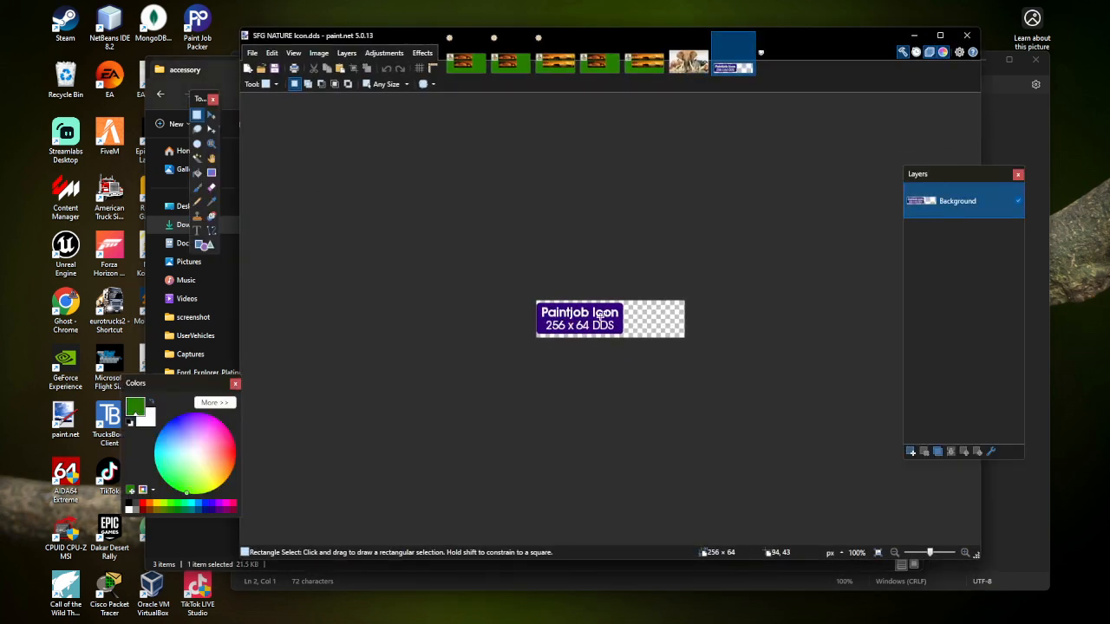
Step: Copy the whole Mod_Manager_Image.jpg picture into SFG NATURE Icon.dds, keeping the icon's canvas size
left_click(694, 66)
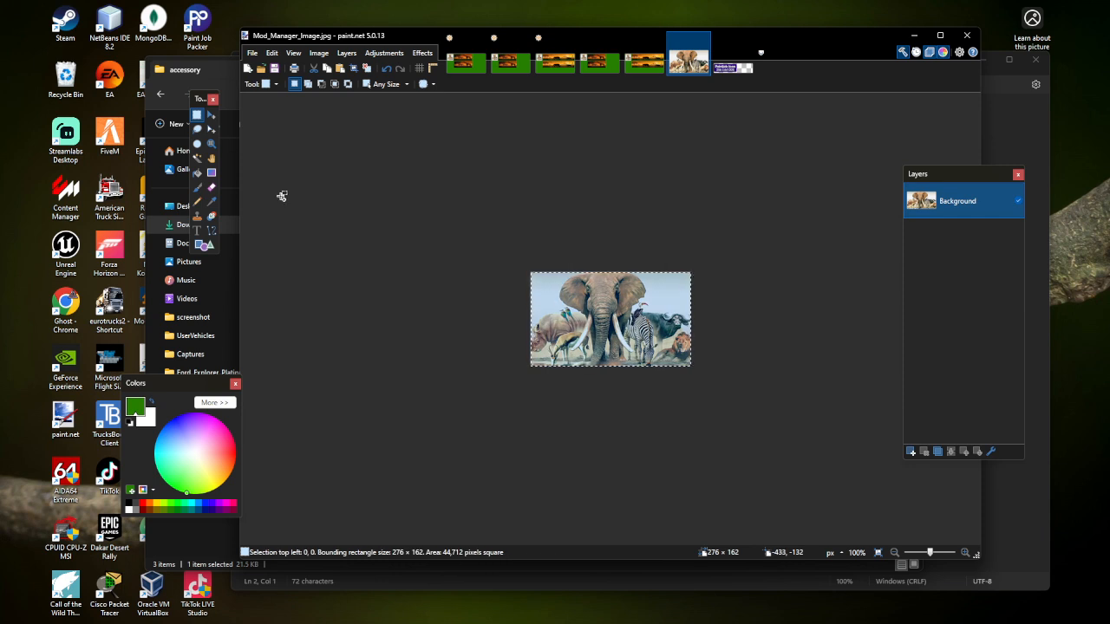
left_click(732, 62)
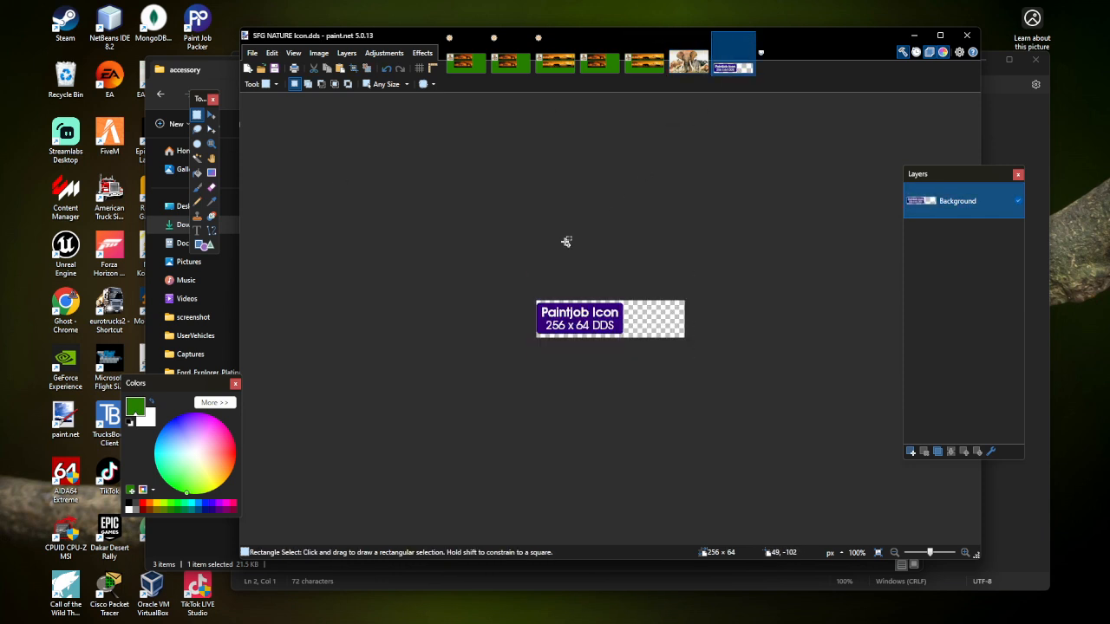
key("ctrl+v")
left_click(595, 378)
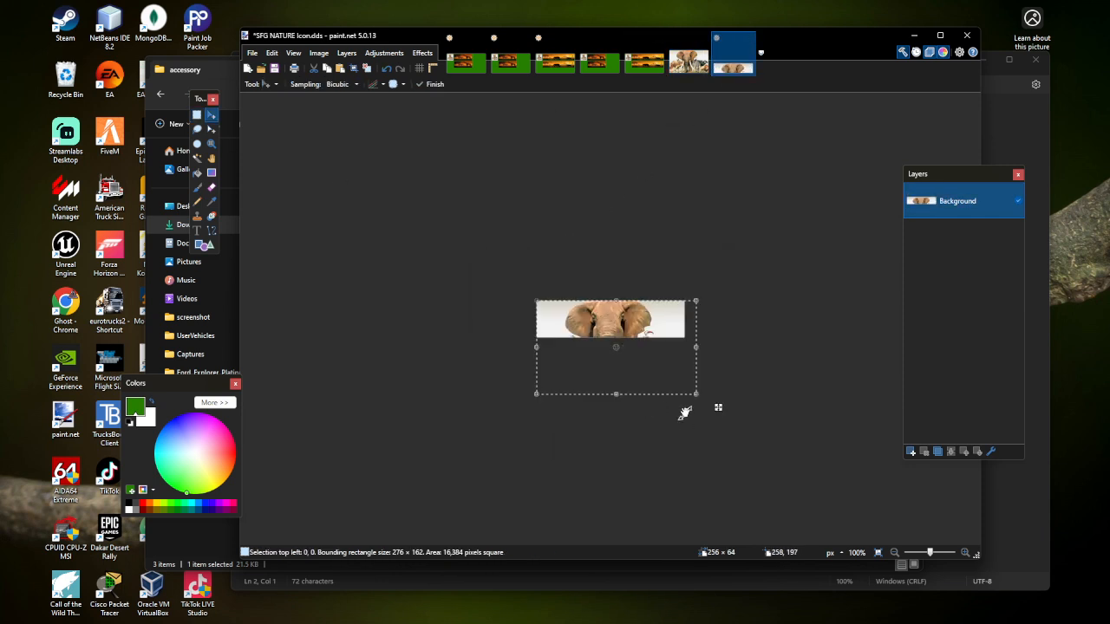
Step: Squash the pasted picture to about 261 × 68 px to cover the icon, and save the DDS as BC1 (Linear, DXT1)
left_click_drag(617, 395, 619, 340)
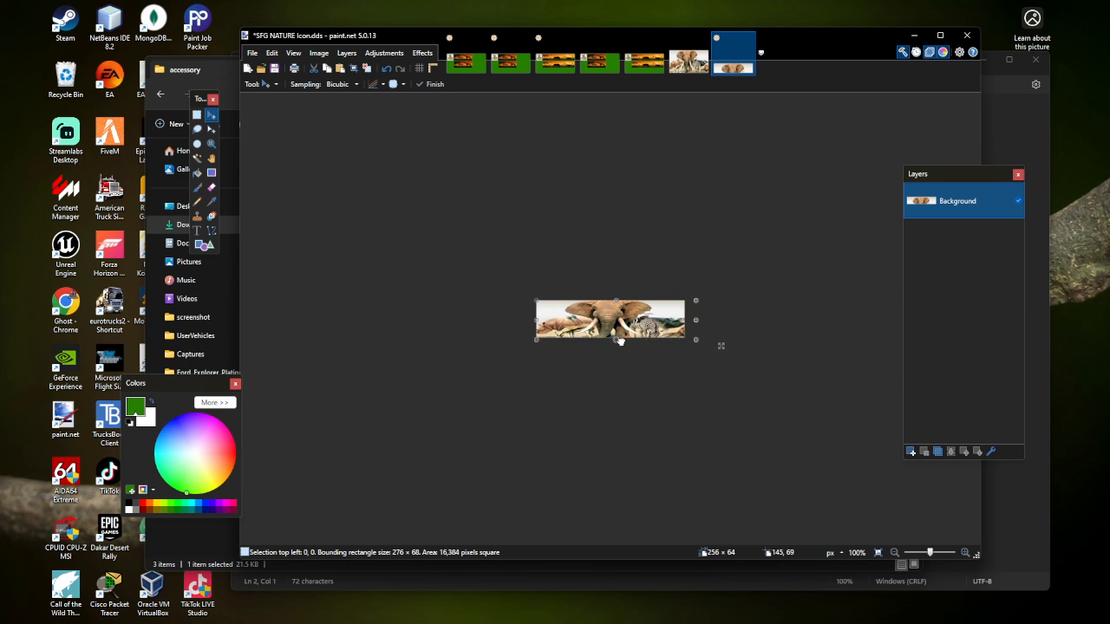
left_click_drag(697, 319, 685, 320)
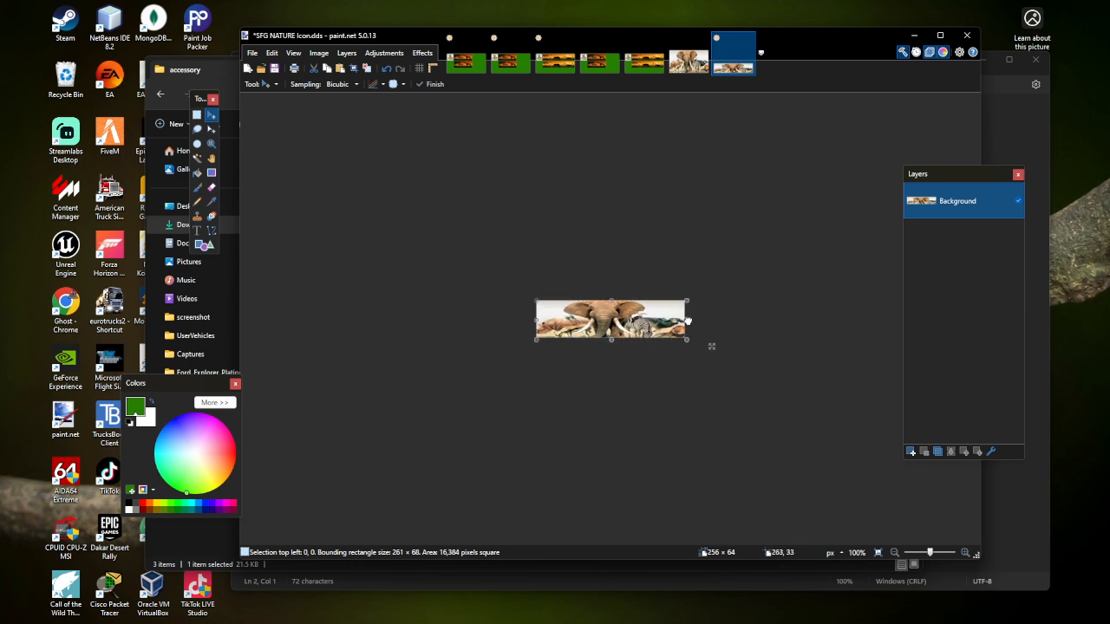
left_click(197, 115)
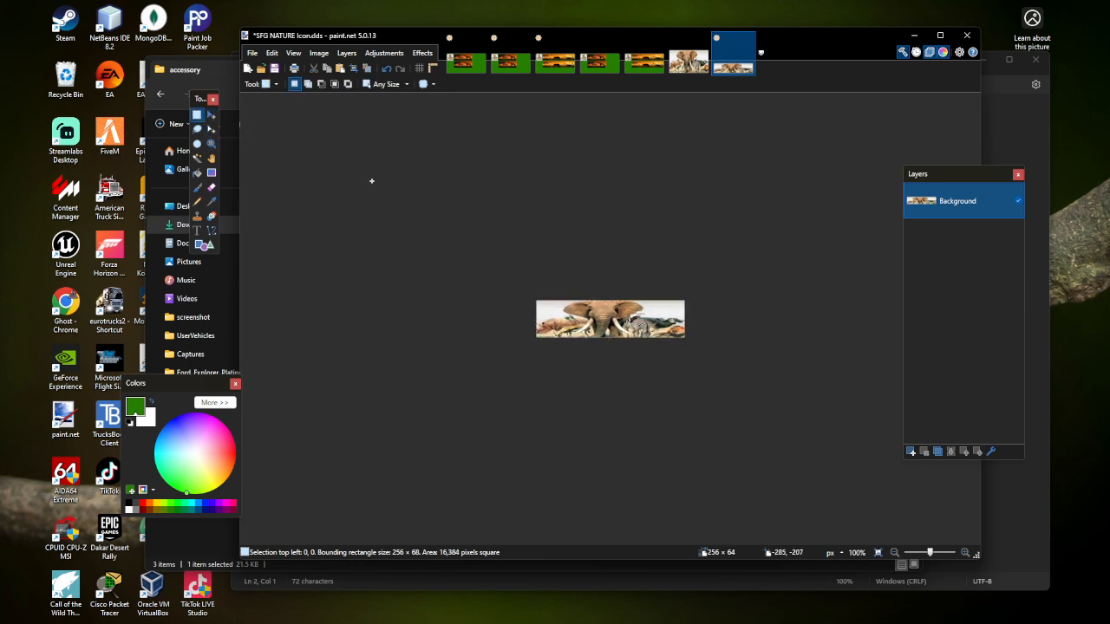
left_click(278, 71)
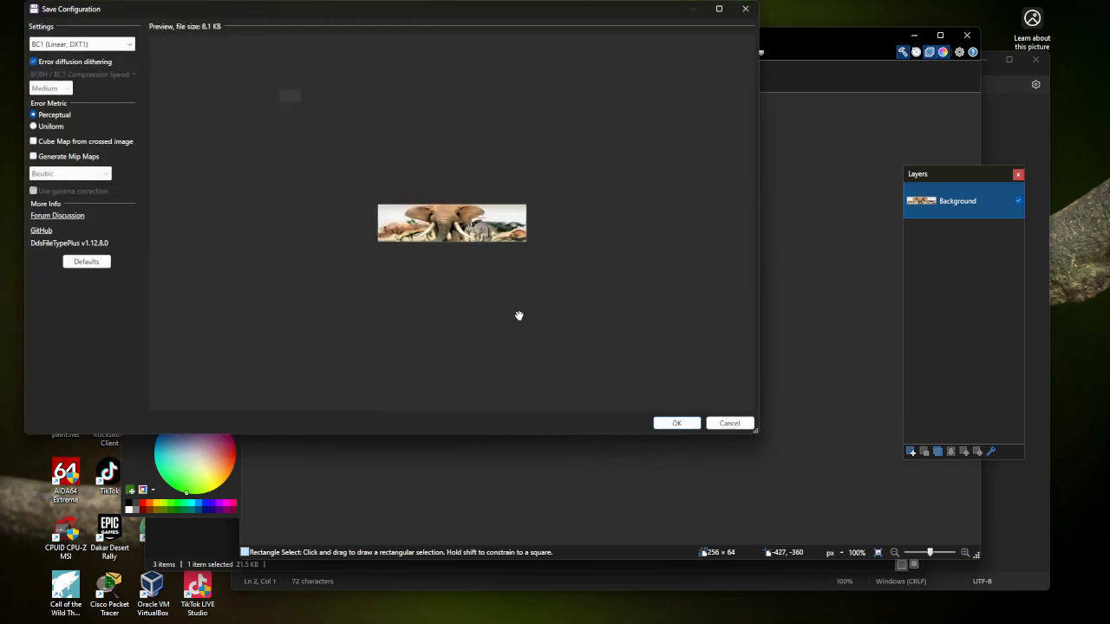
left_click(676, 423)
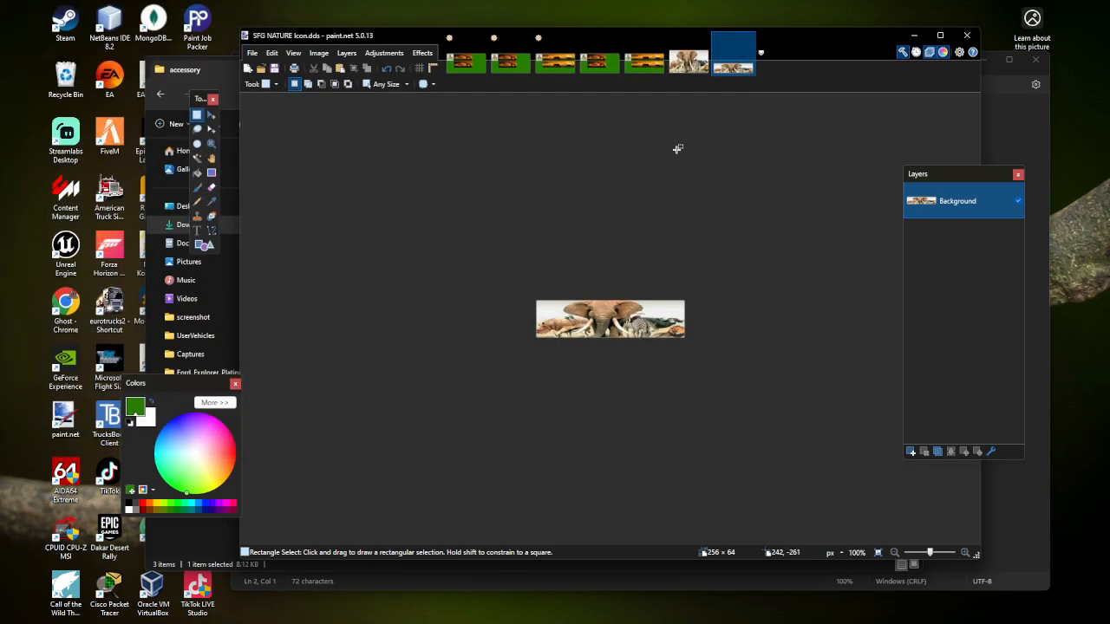
Step: Minimise paint.net and go back up to the sfg vtc folder in File Explorer
left_click(914, 35)
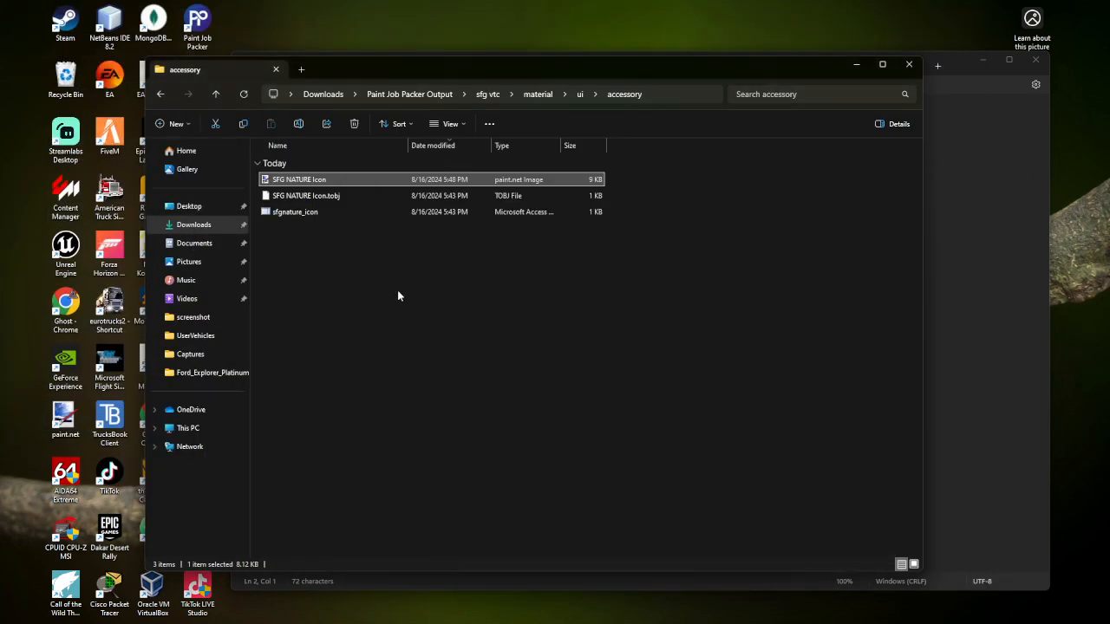
left_click(216, 96)
left_click(216, 95)
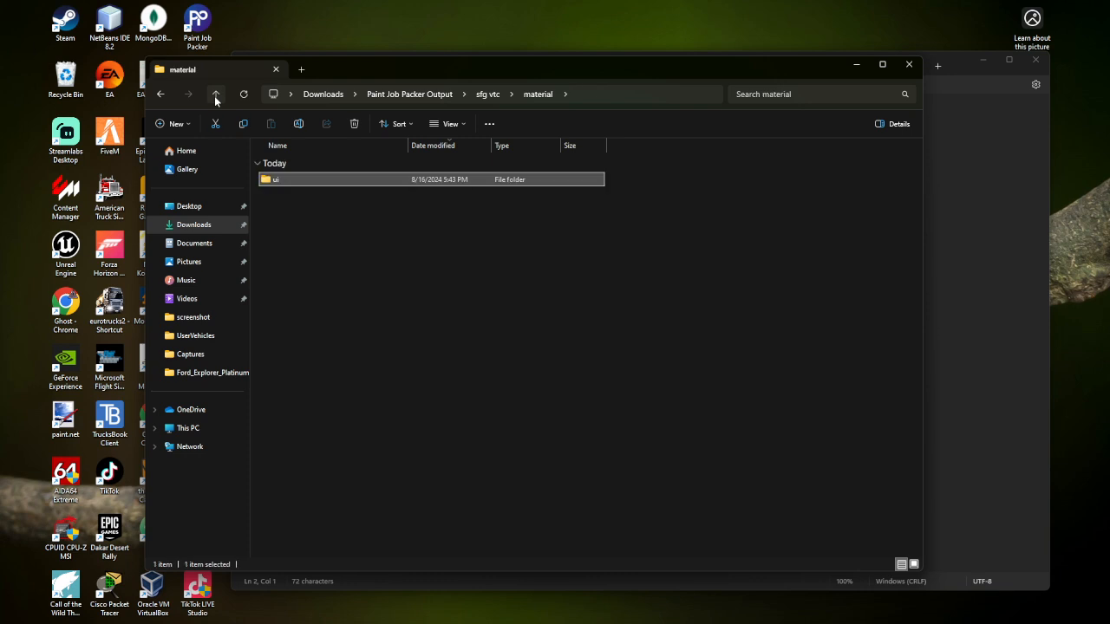
left_click(216, 96)
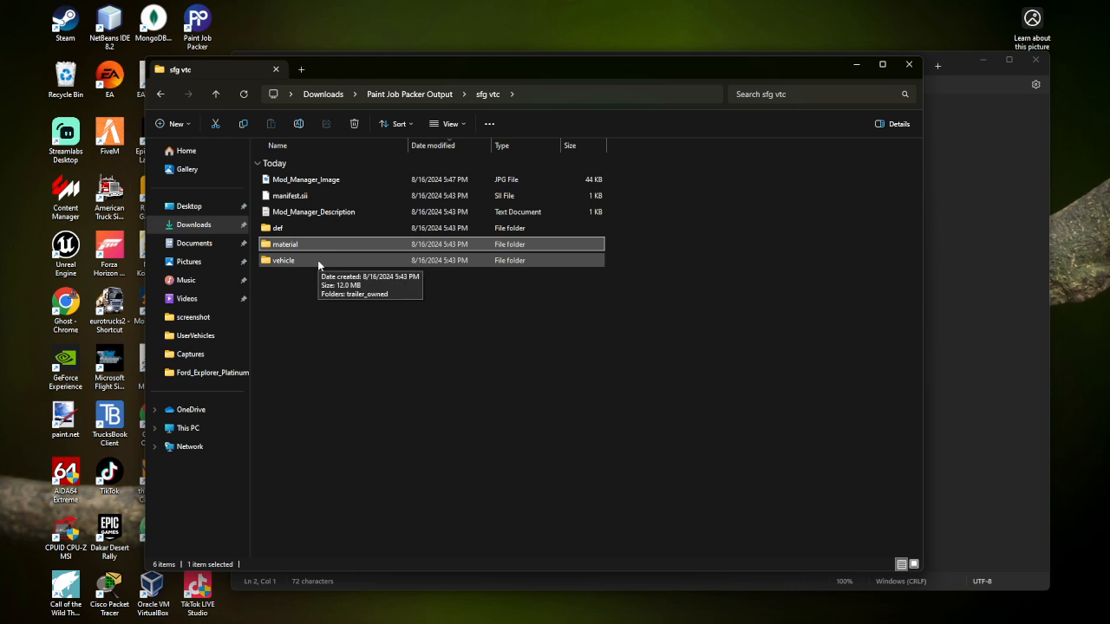
Step: Pack all files and folders of the sfg vtc folder with WinRAR into a ZIP-format archive named sfgNvtc.scs
left_click(308, 318)
left_click_drag(308, 319, 335, 181)
right_click(335, 180)
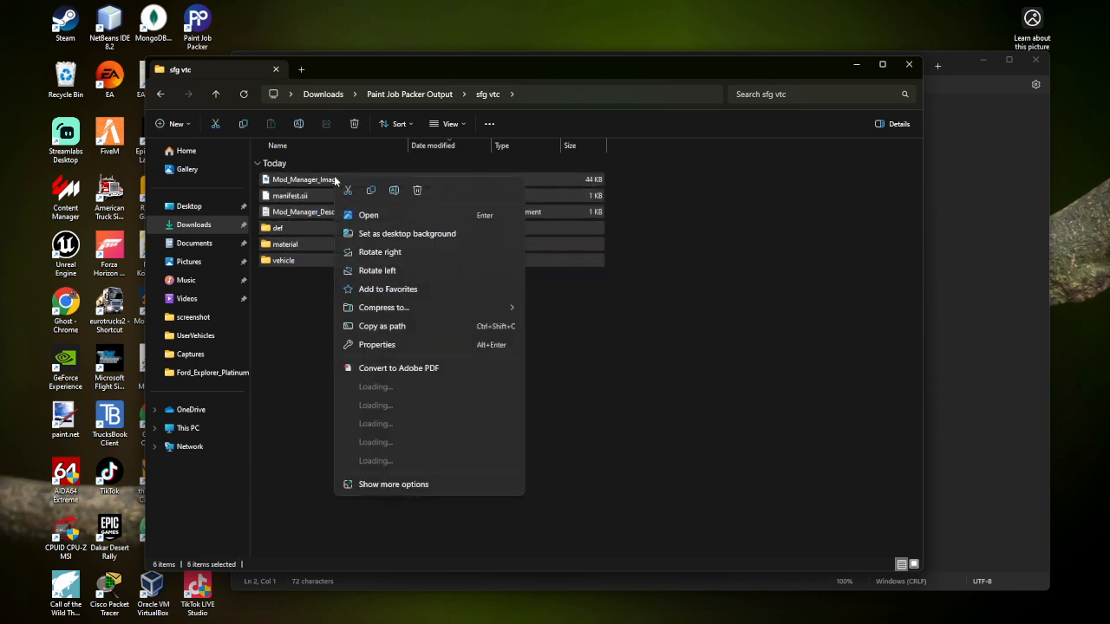
mouse_move(392, 458)
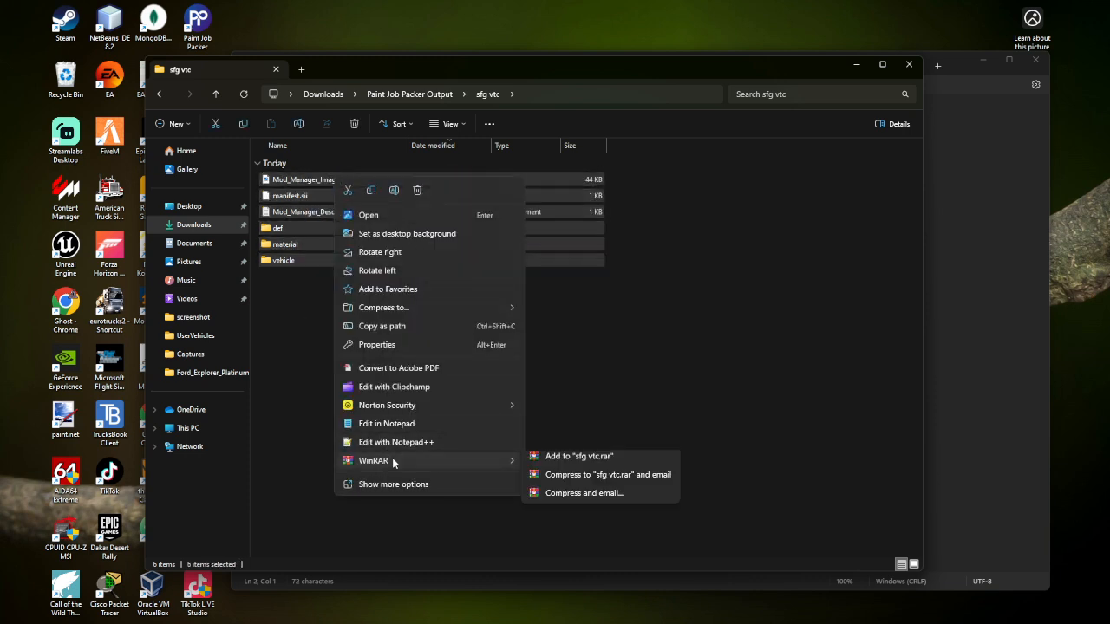
left_click(557, 466)
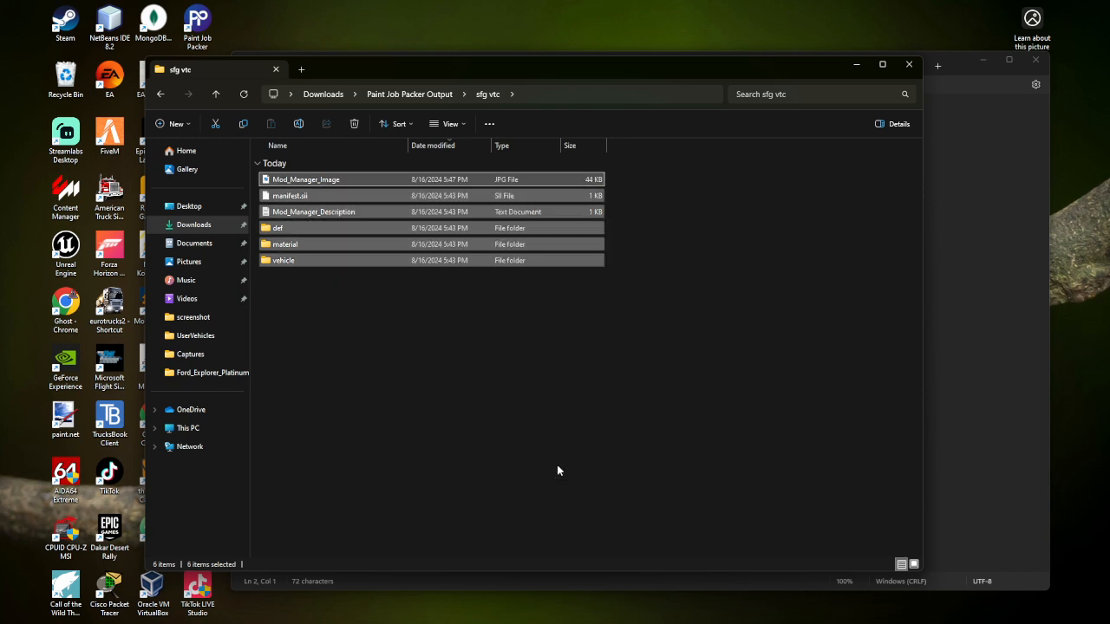
left_click(511, 303)
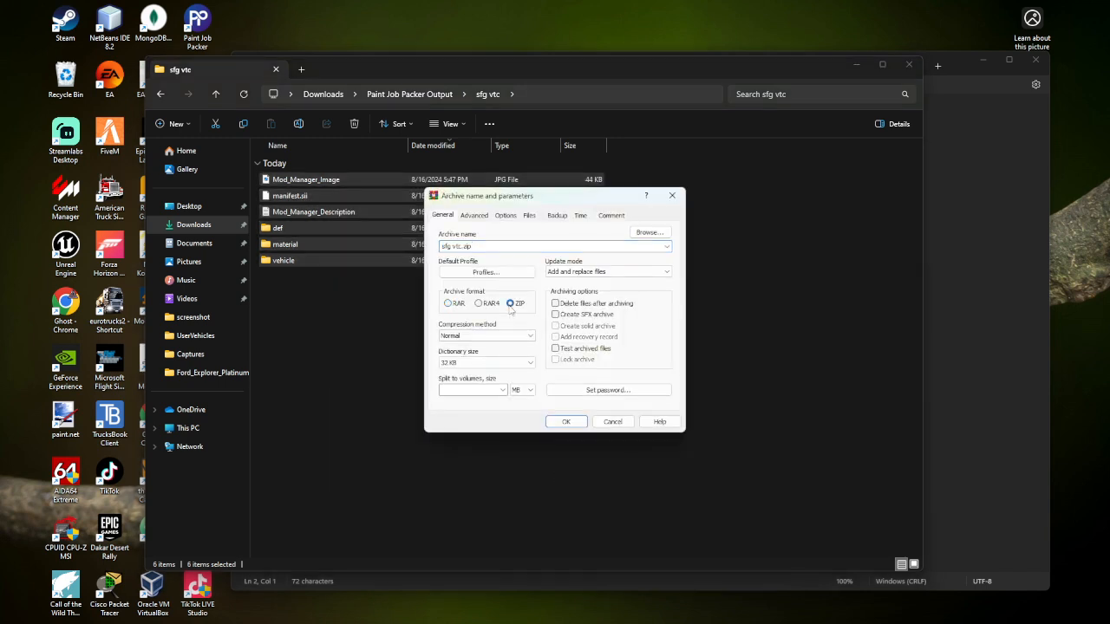
left_click(455, 246)
left_click(457, 246)
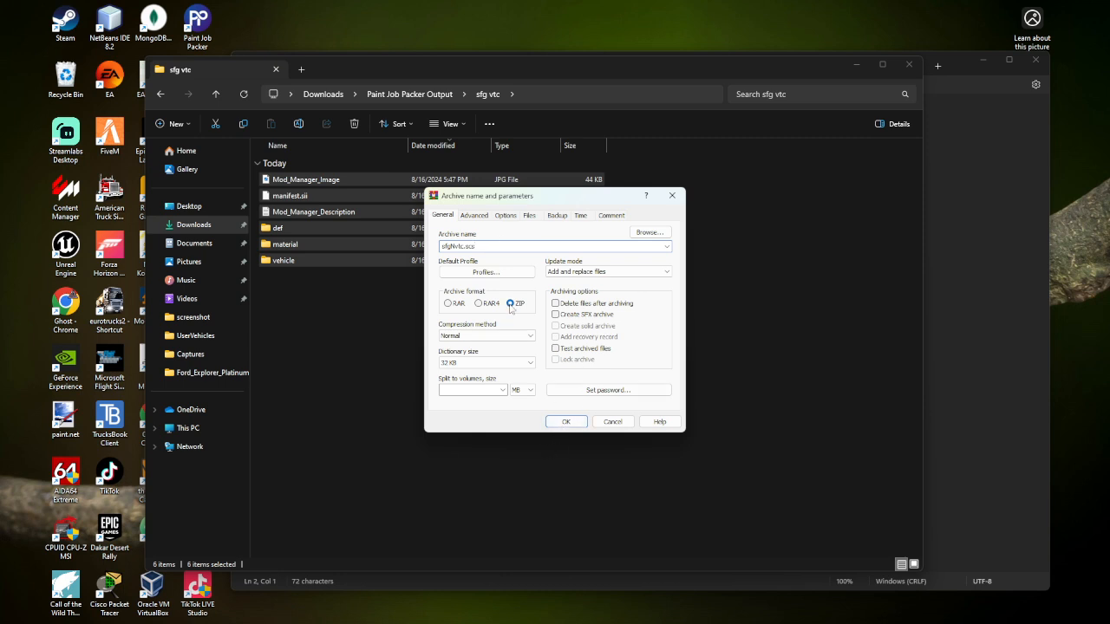
left_click(576, 424)
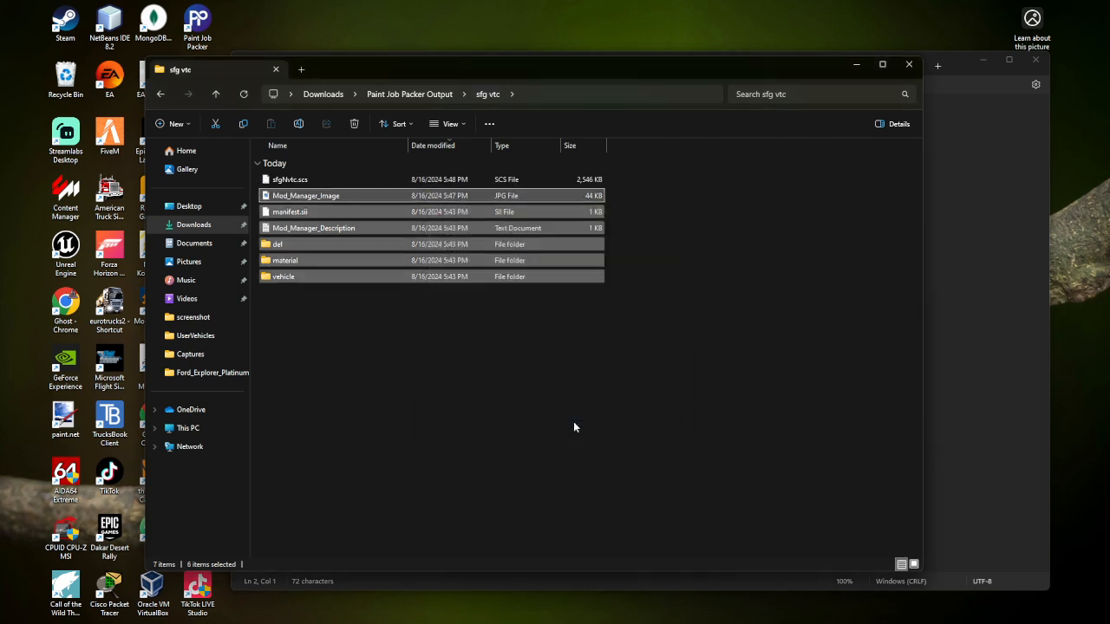
left_click(573, 427)
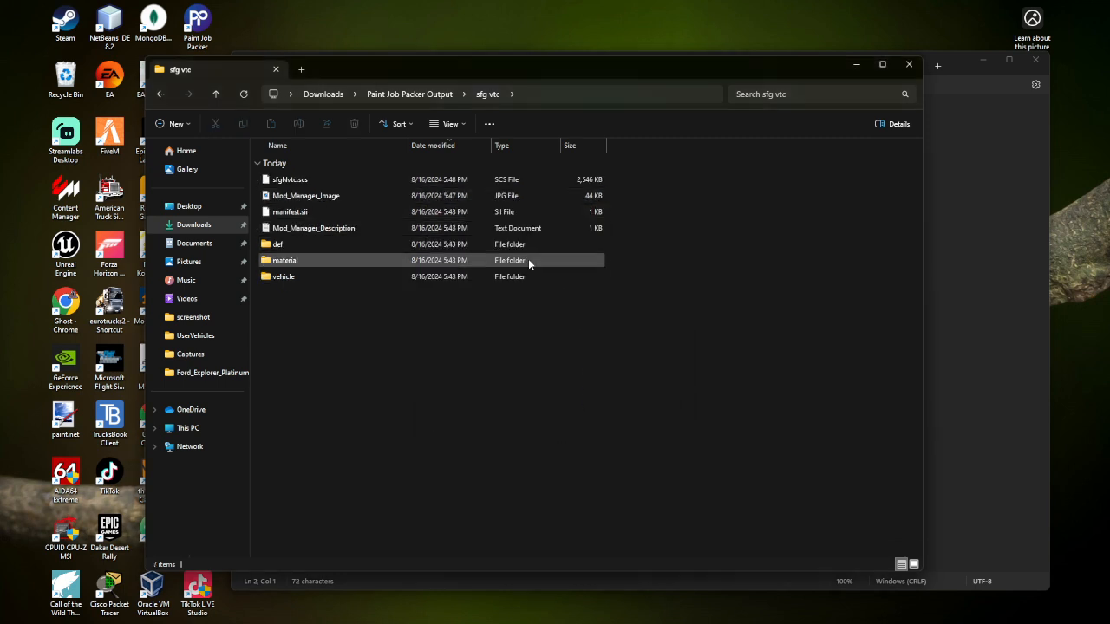
Step: Copy sfgNvtc.scs into the mod folder of Documents\Euro Truck Simulator 2
left_click(587, 181)
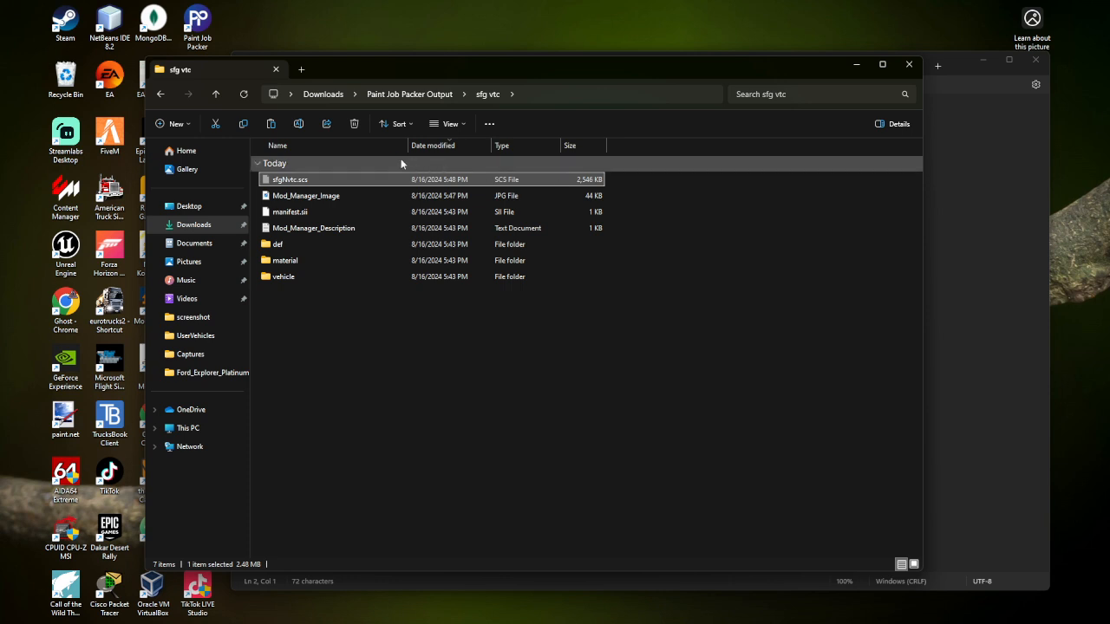
left_click(243, 126)
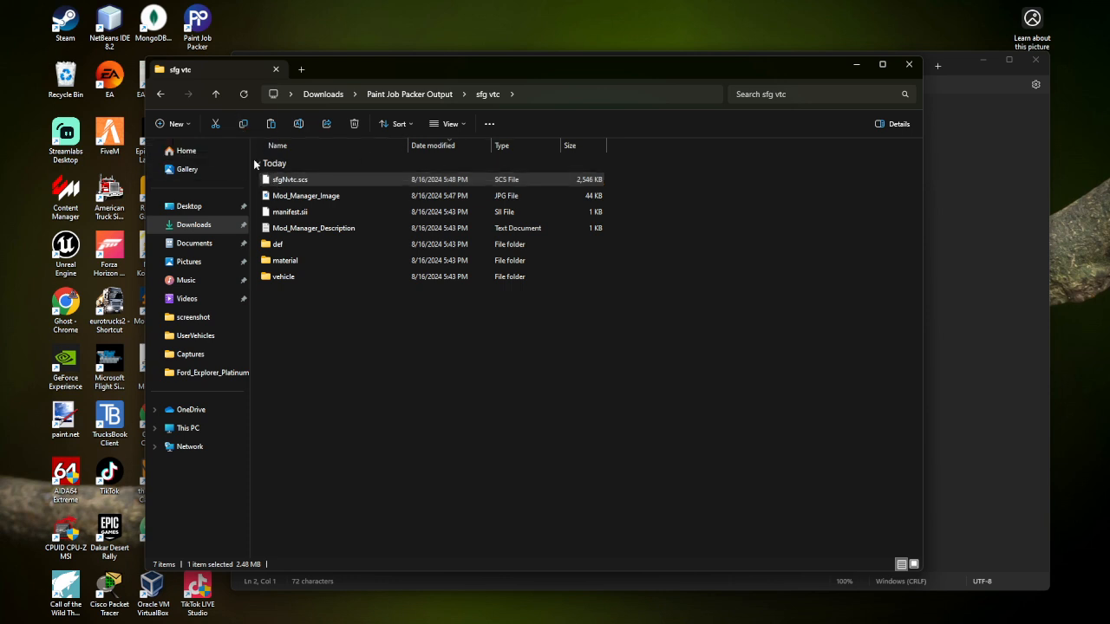
left_click(217, 247)
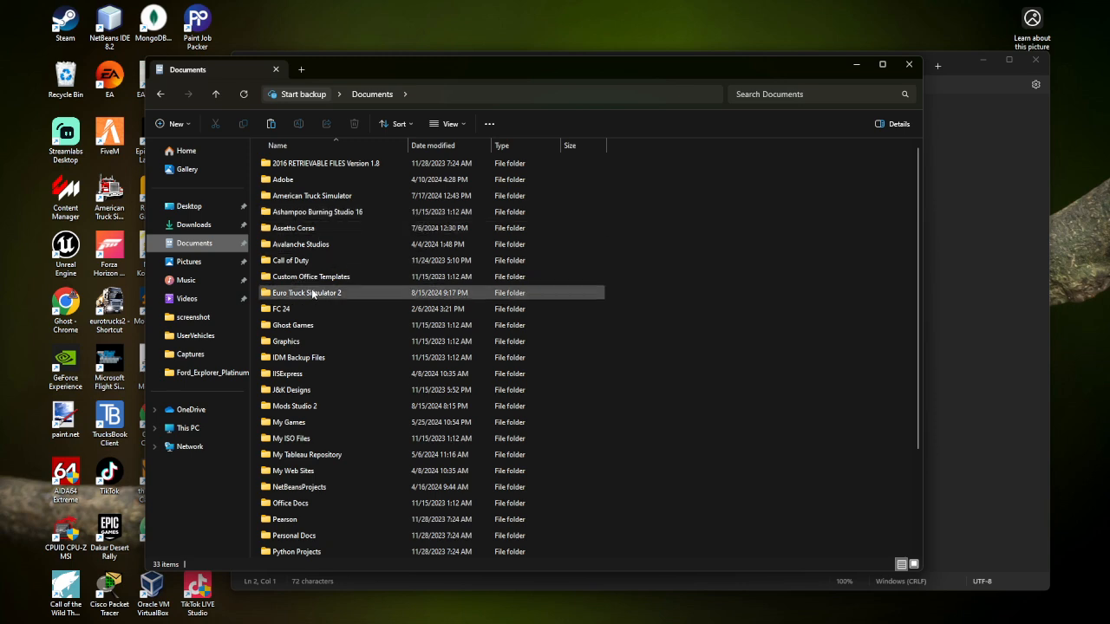
double_click(314, 293)
double_click(293, 178)
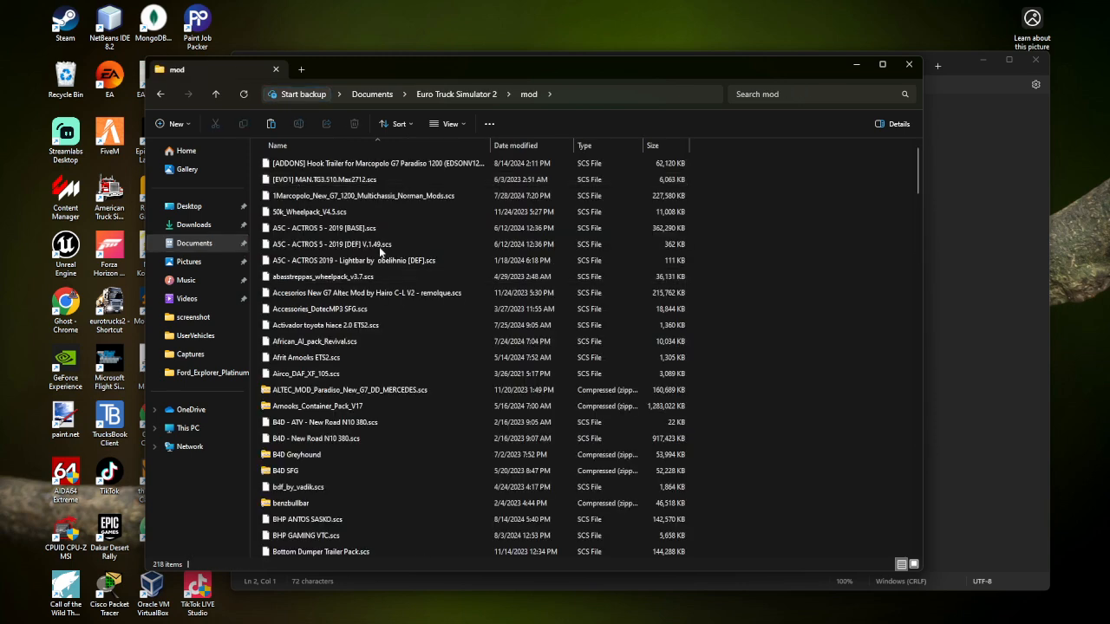
left_click(270, 123)
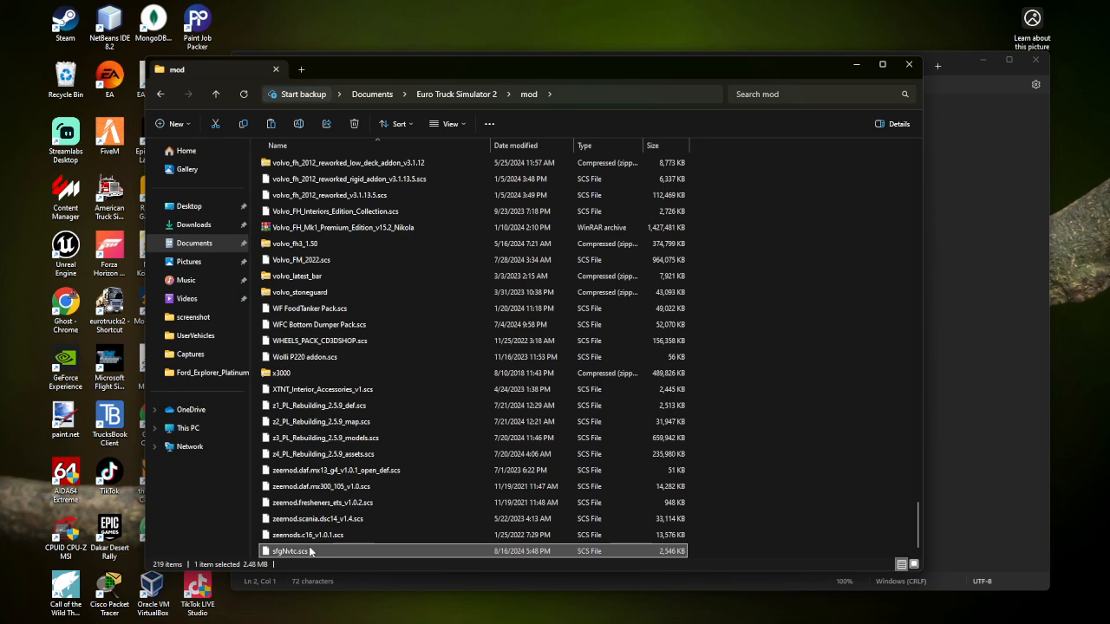
Step: Launch Euro Truck Simulator 2 from the Steam library and accept the advanced SDK features notice
double_click(72, 30)
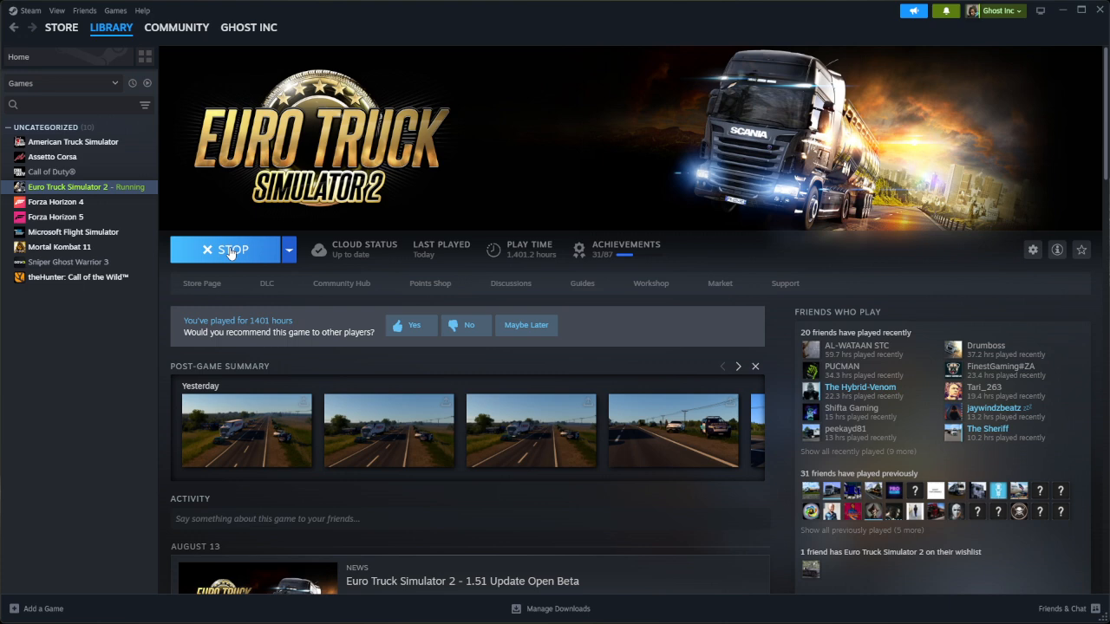
left_click(230, 252)
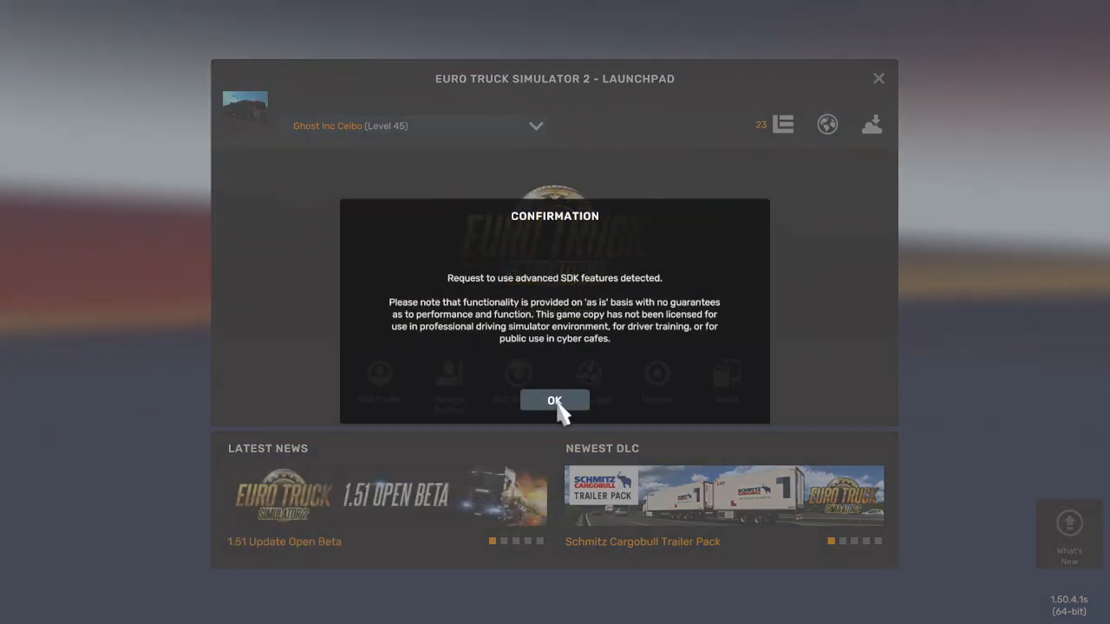
left_click(557, 402)
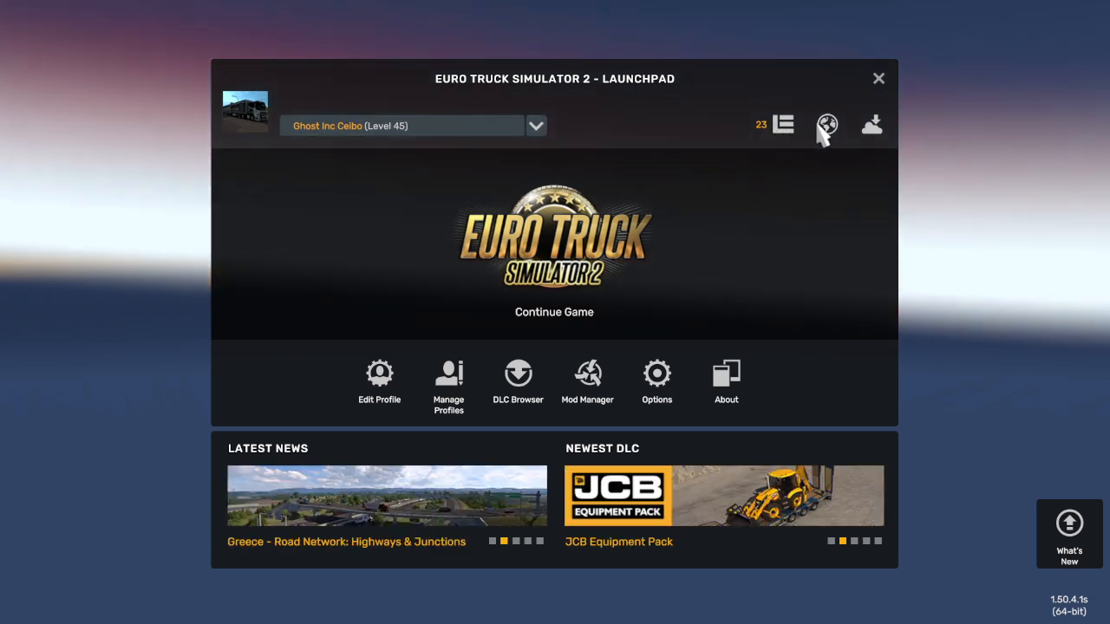
Step: Activate the sfg vtc paint job mod in the Mod Manager and confirm the changes
left_click(827, 124)
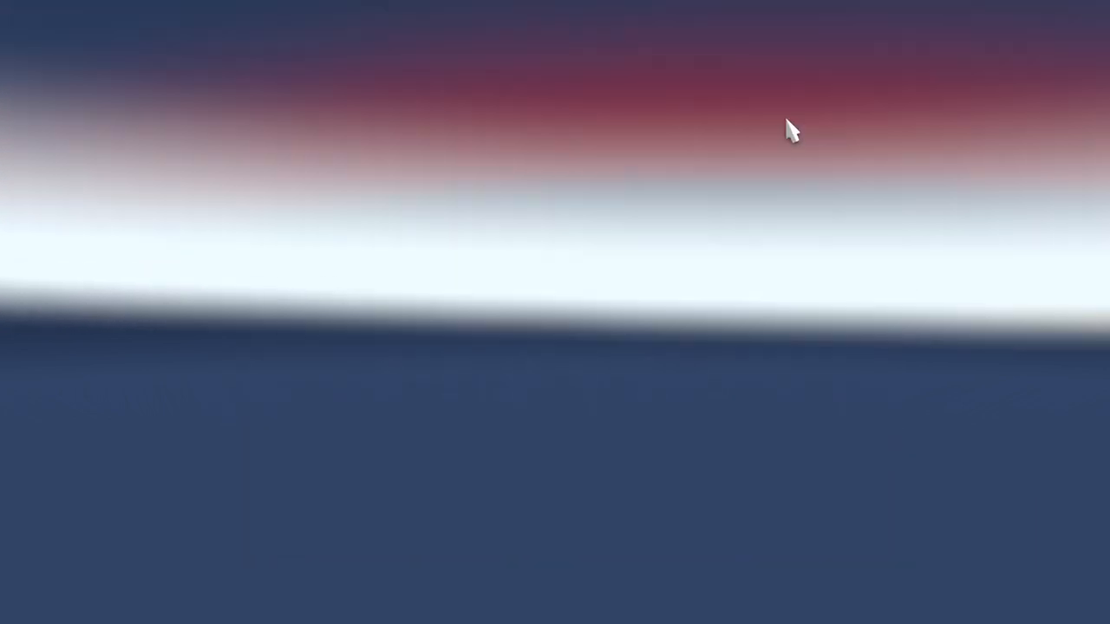
left_click(797, 122)
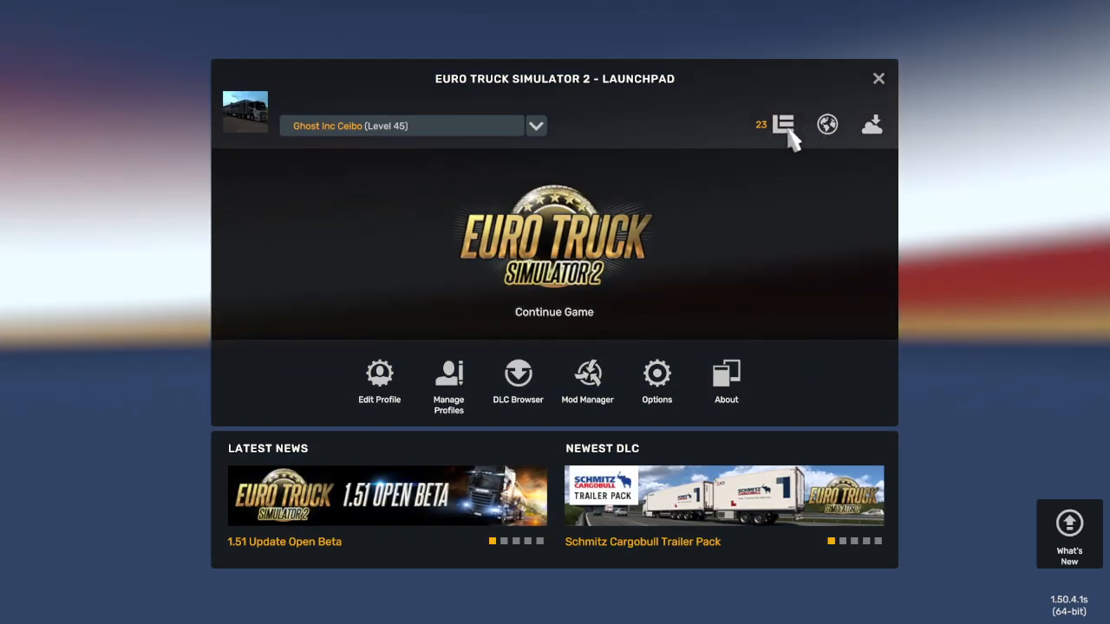
left_click(791, 135)
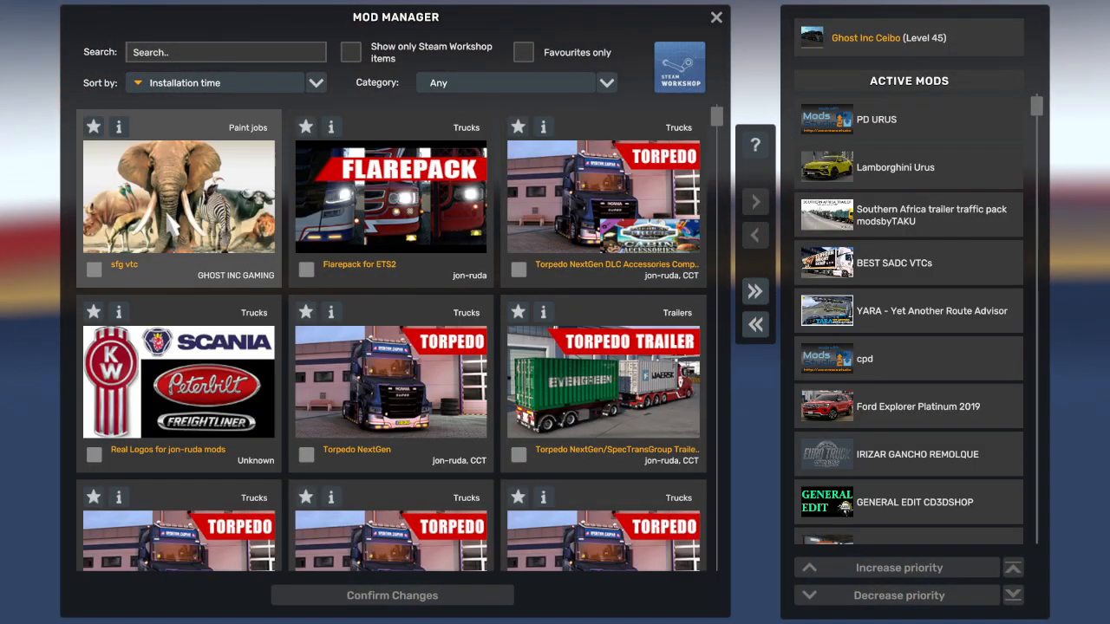
double_click(172, 184)
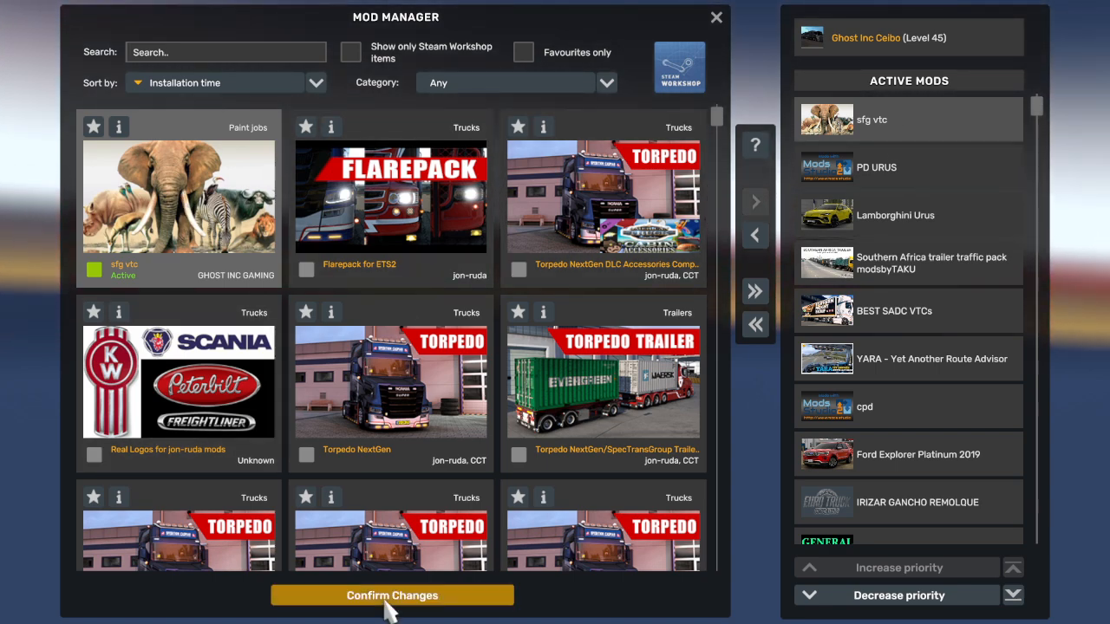
left_click(416, 595)
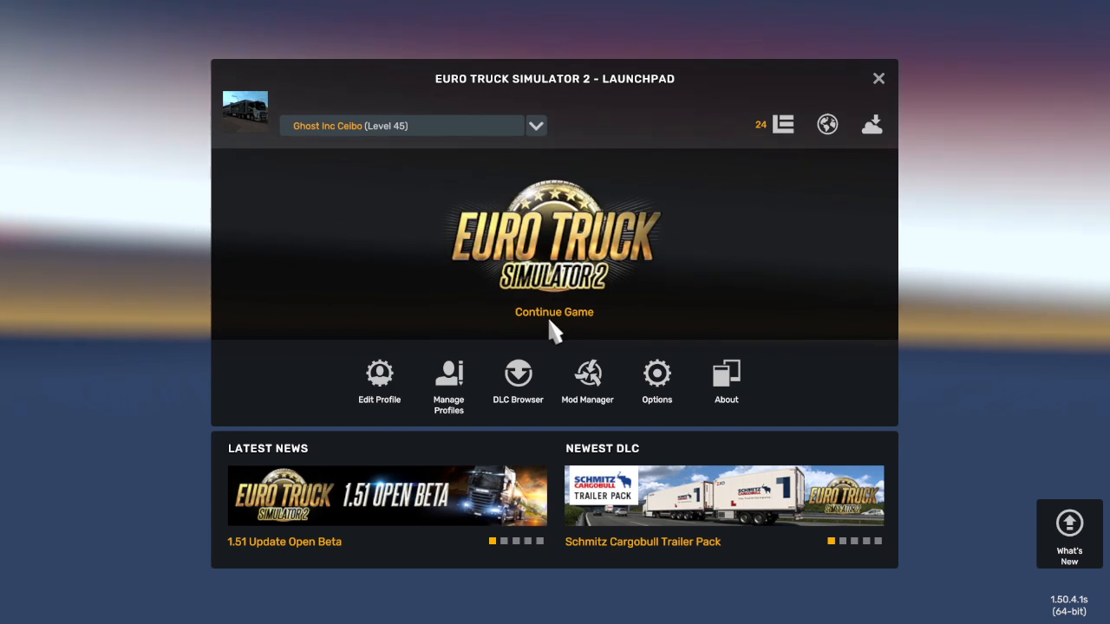
Step: Continue the game with the current profile and start driving
left_click(549, 316)
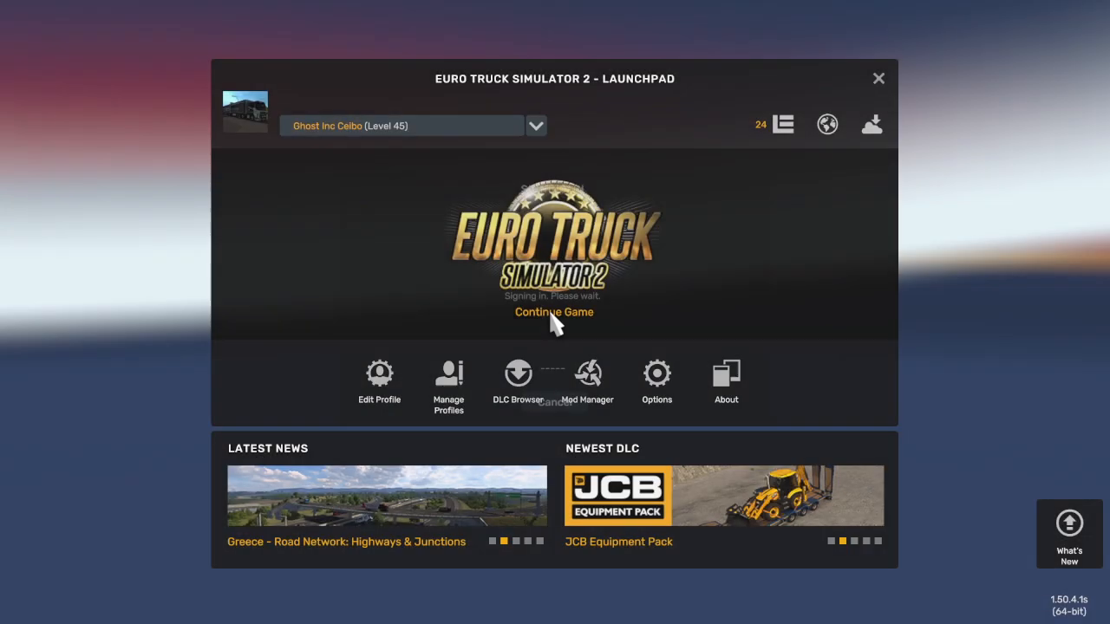
left_click(551, 313)
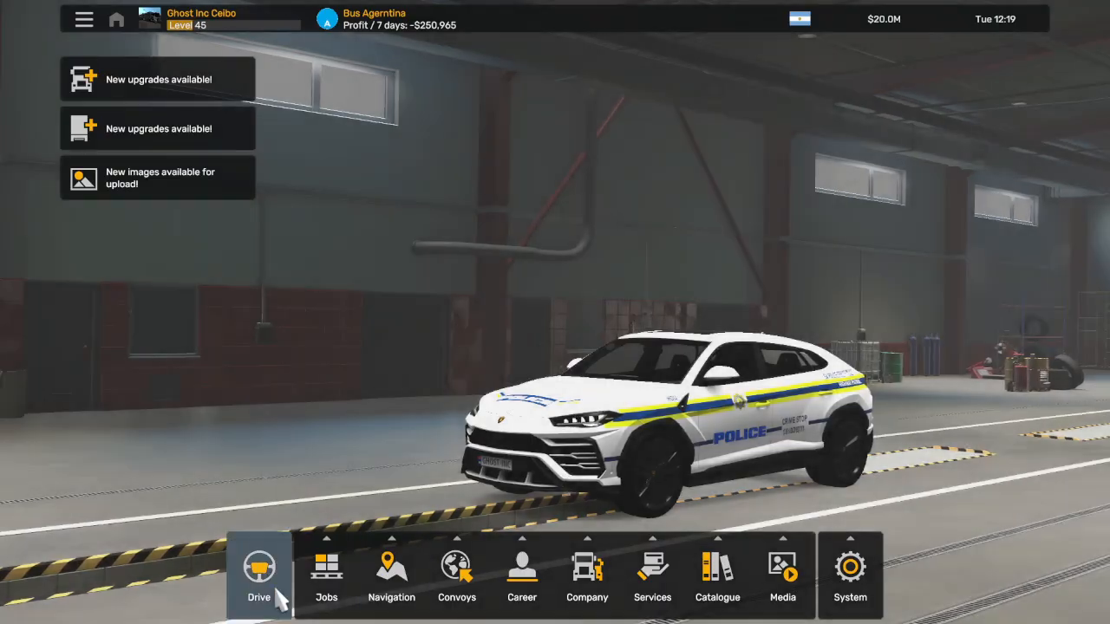
left_click(275, 597)
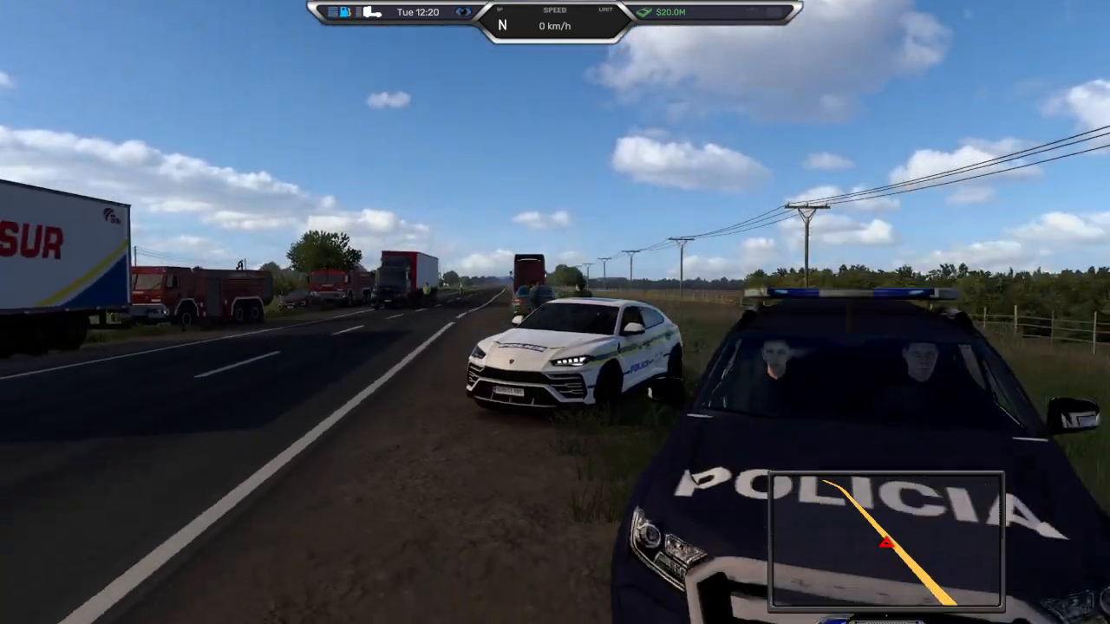
Step: Go to the trailer purchase offers and customize the configuration of the $577,330 standard Curtainsider
key("Escape")
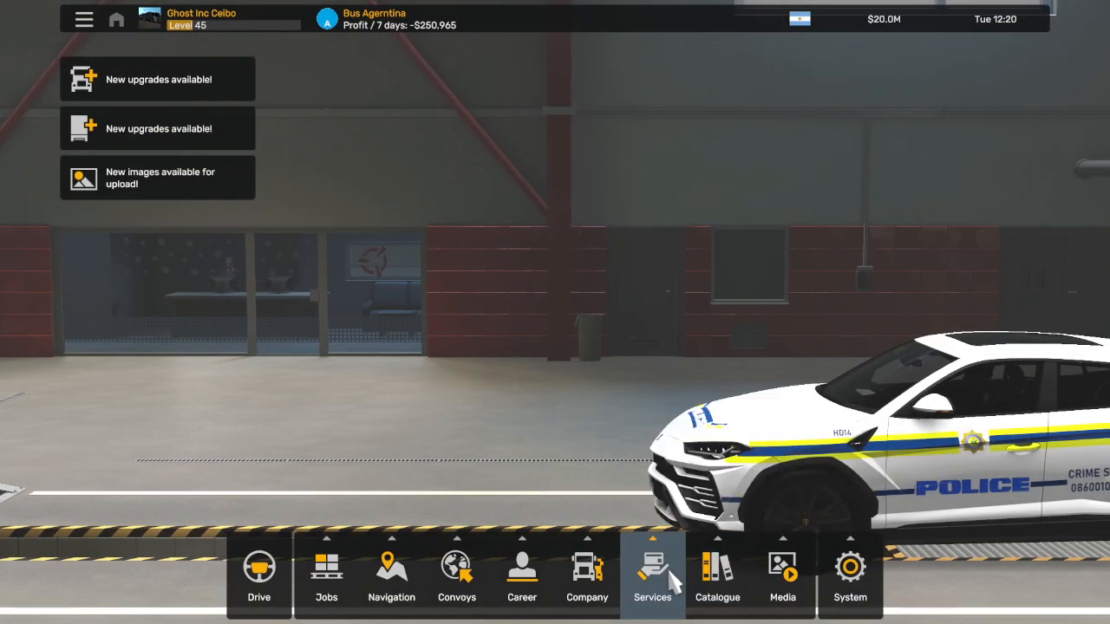
mouse_move(670, 582)
left_click(668, 499)
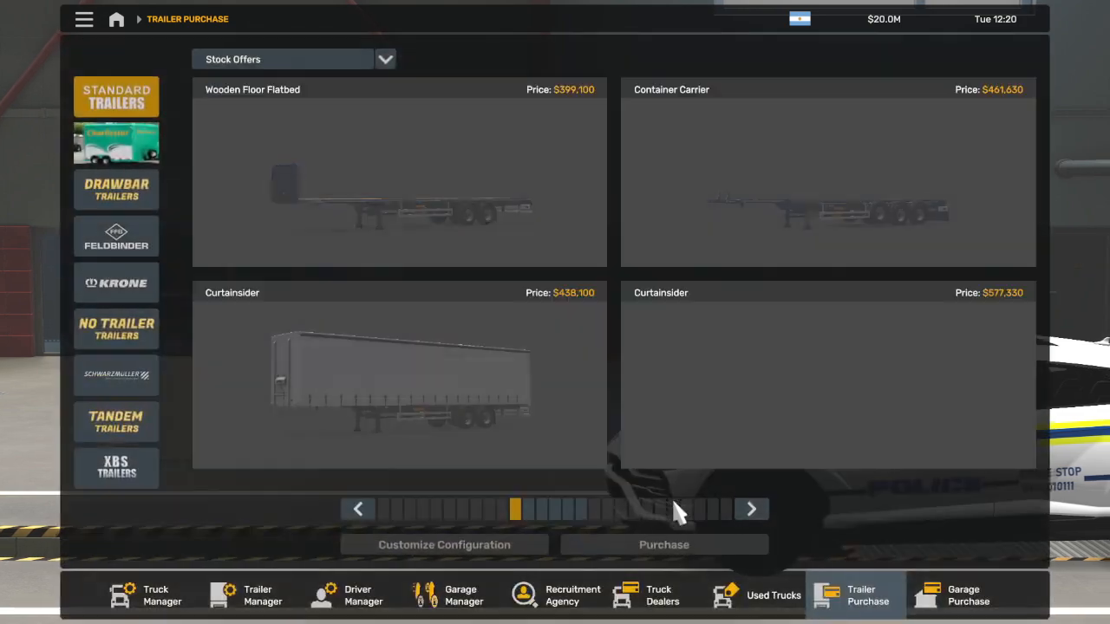
mouse_move(488, 405)
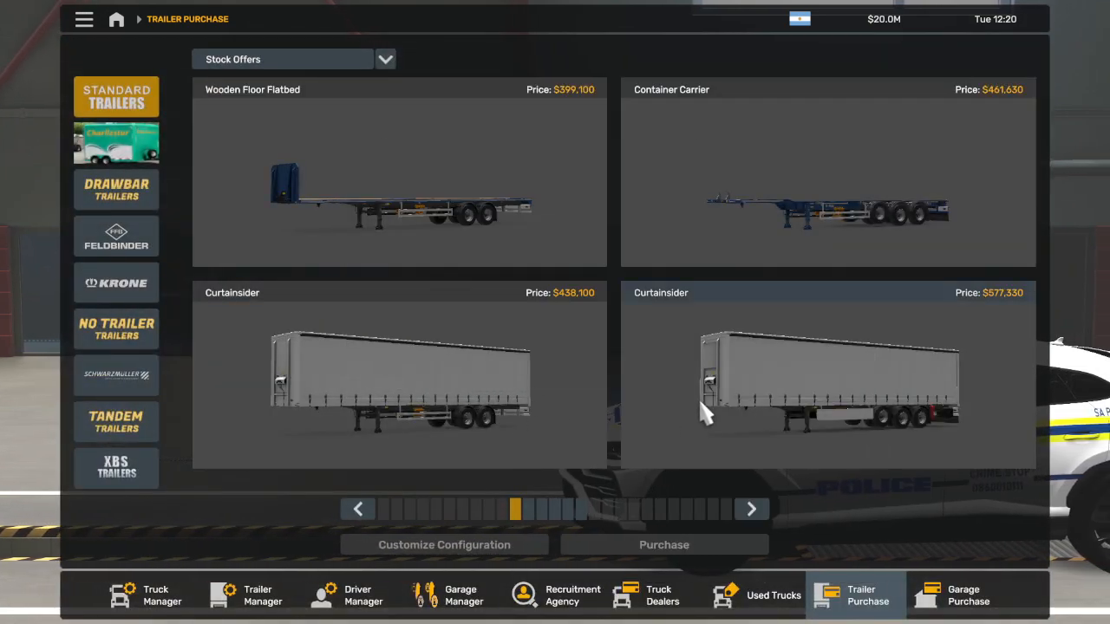
left_click(713, 415)
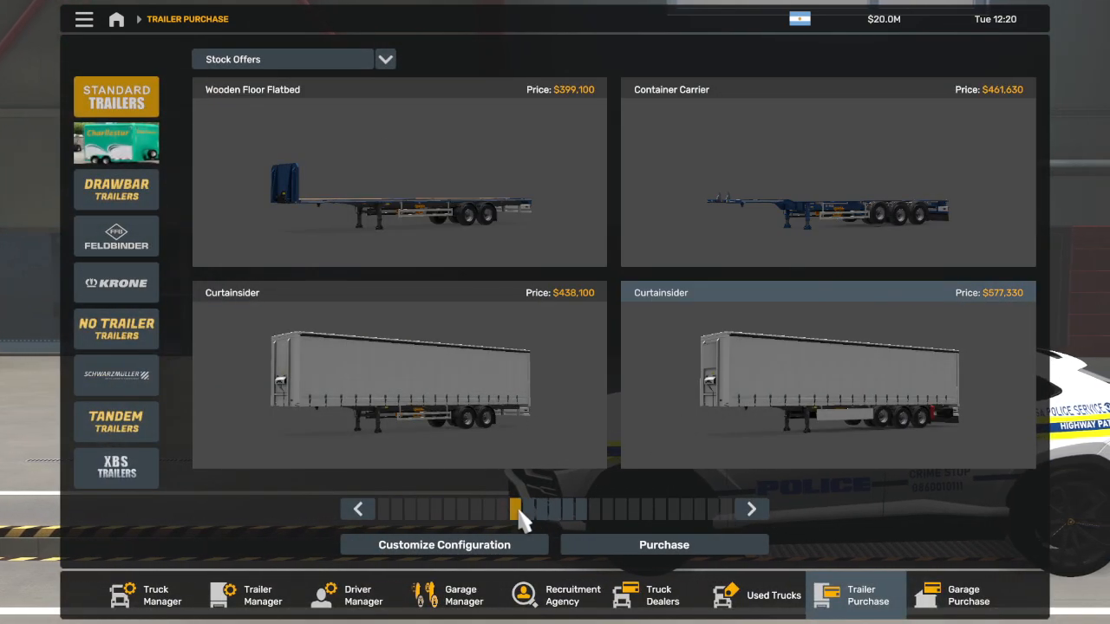
left_click(475, 546)
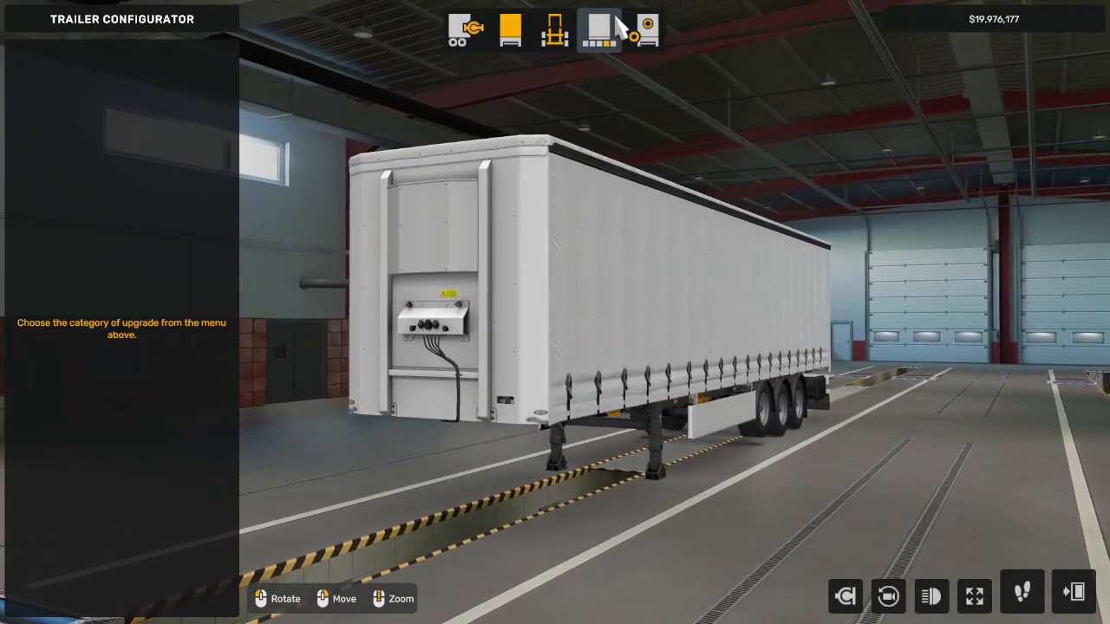
Step: Apply the SFG NATURE paint job to the single curtainsider trailer
left_click(589, 48)
scroll(160, 293, "up", 5)
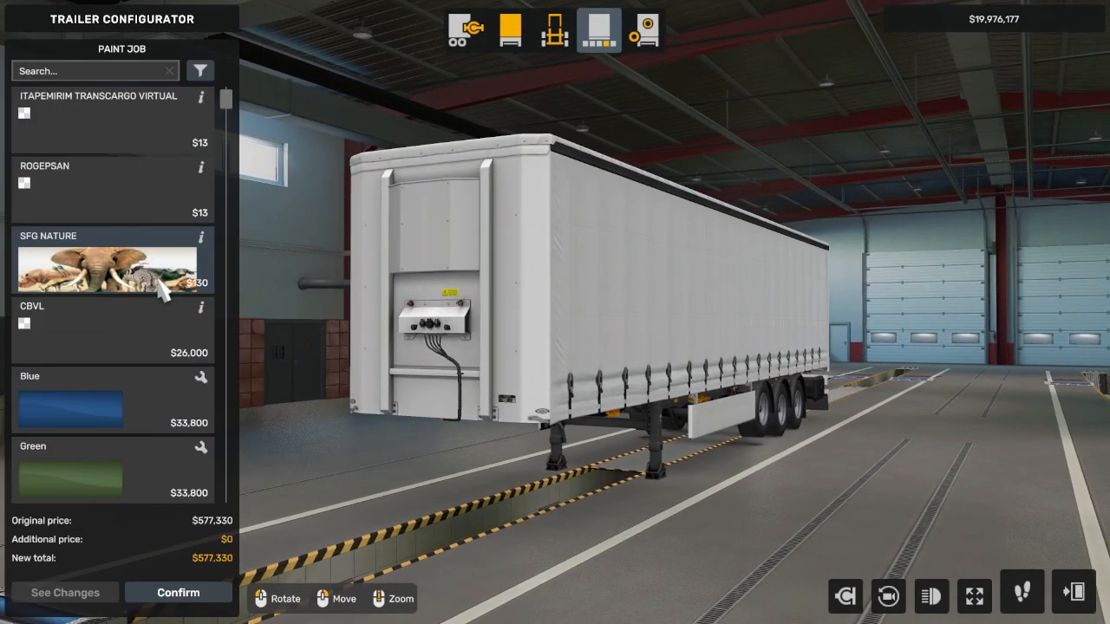
left_click(86, 275)
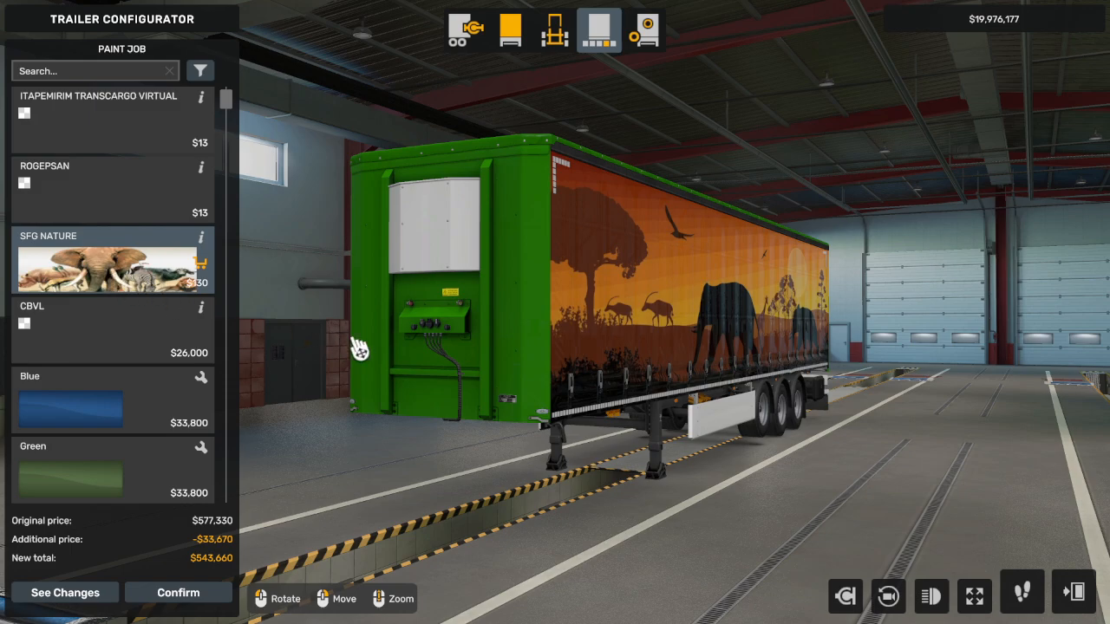
Step: Inspect the SFG NATURE paint job on the trailer's front, both sides and rear doors
left_click_drag(360, 348, 774, 329)
left_click_drag(373, 351, 780, 334)
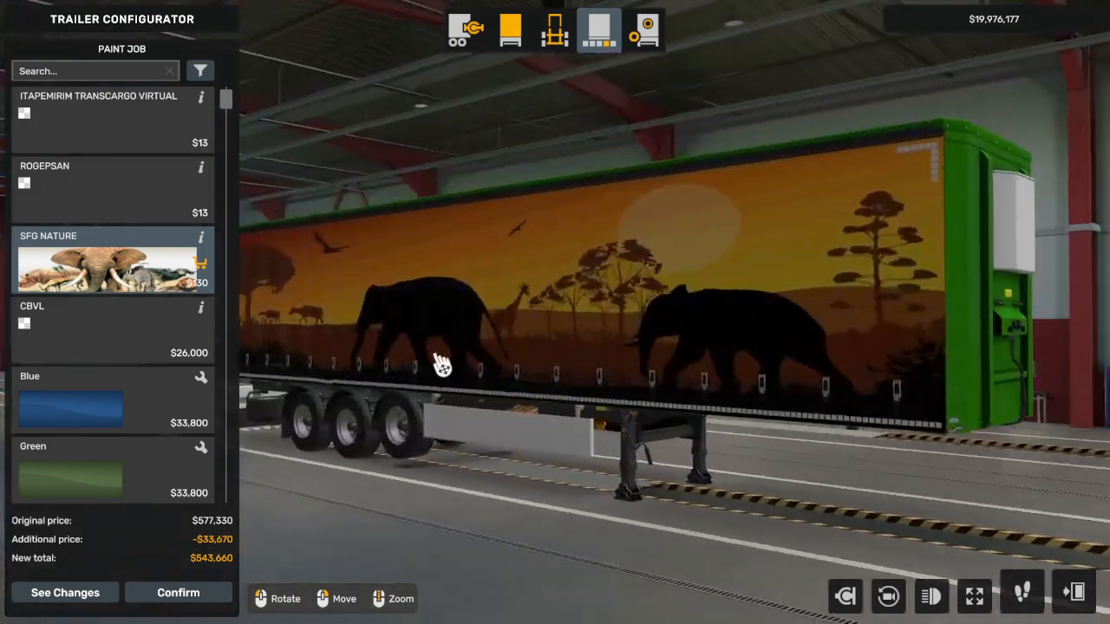
left_click_drag(443, 366, 468, 251)
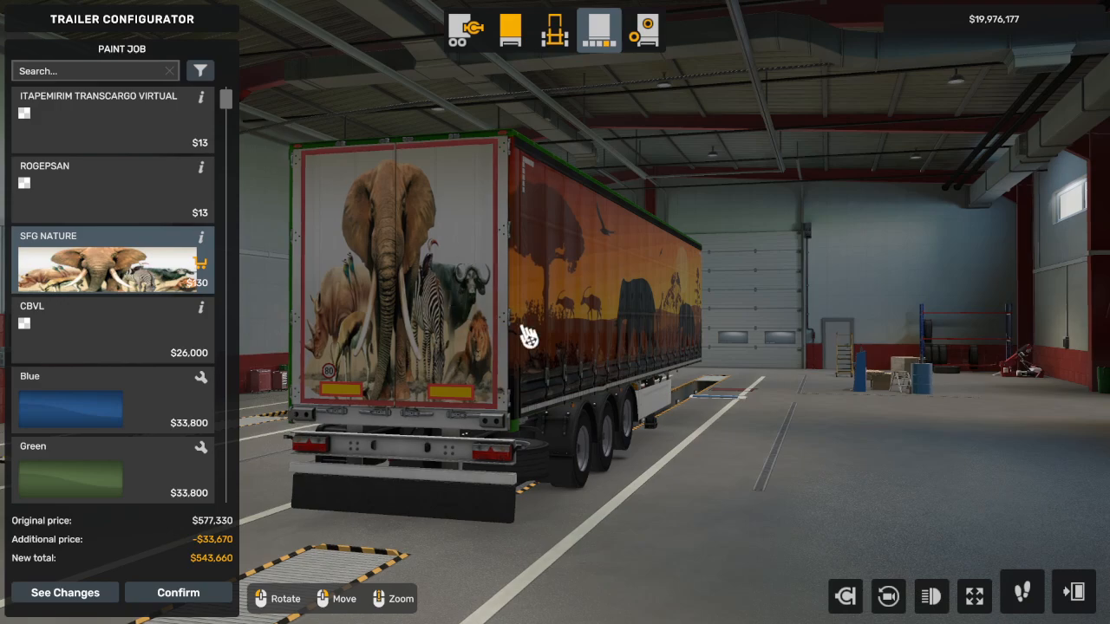
left_click_drag(676, 249, 347, 286)
left_click_drag(946, 342, 248, 215)
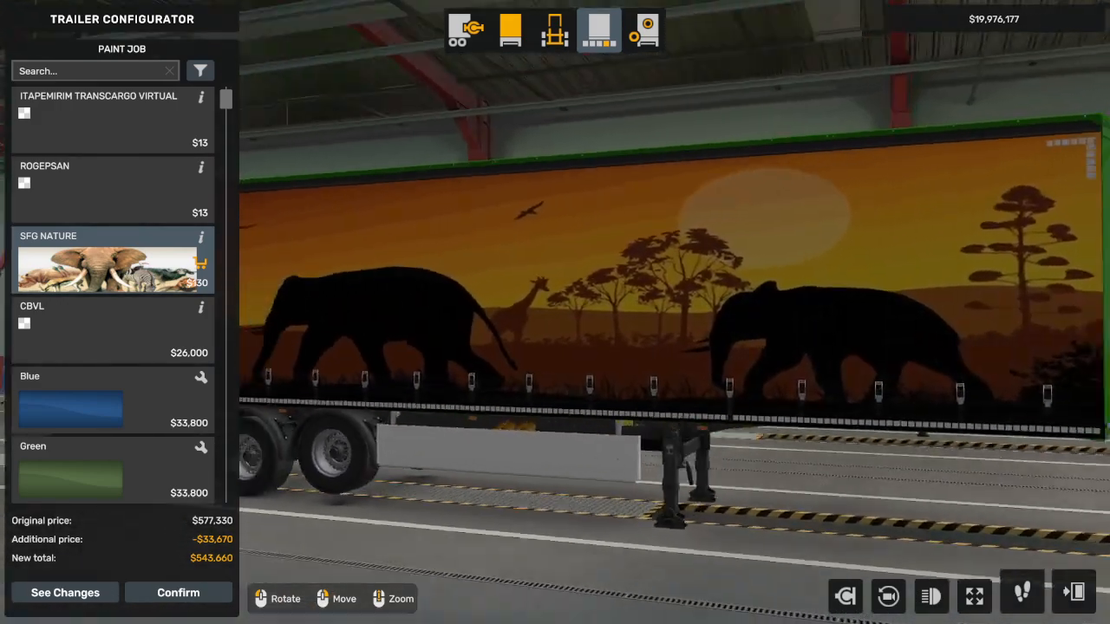
left_click_drag(919, 330, 399, 218)
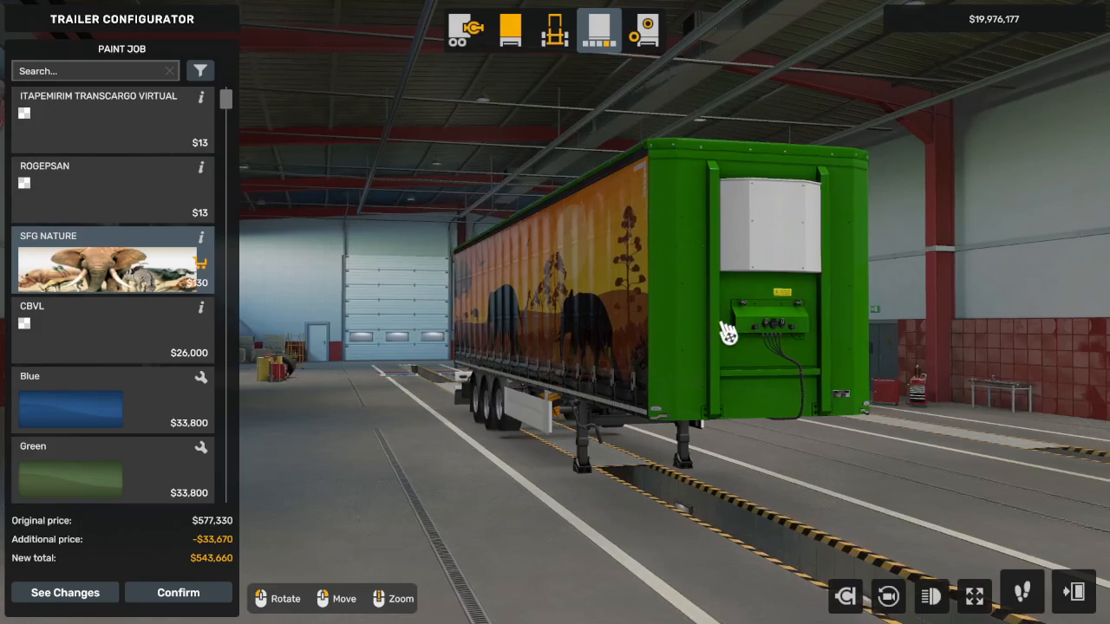
left_click_drag(729, 330, 365, 298)
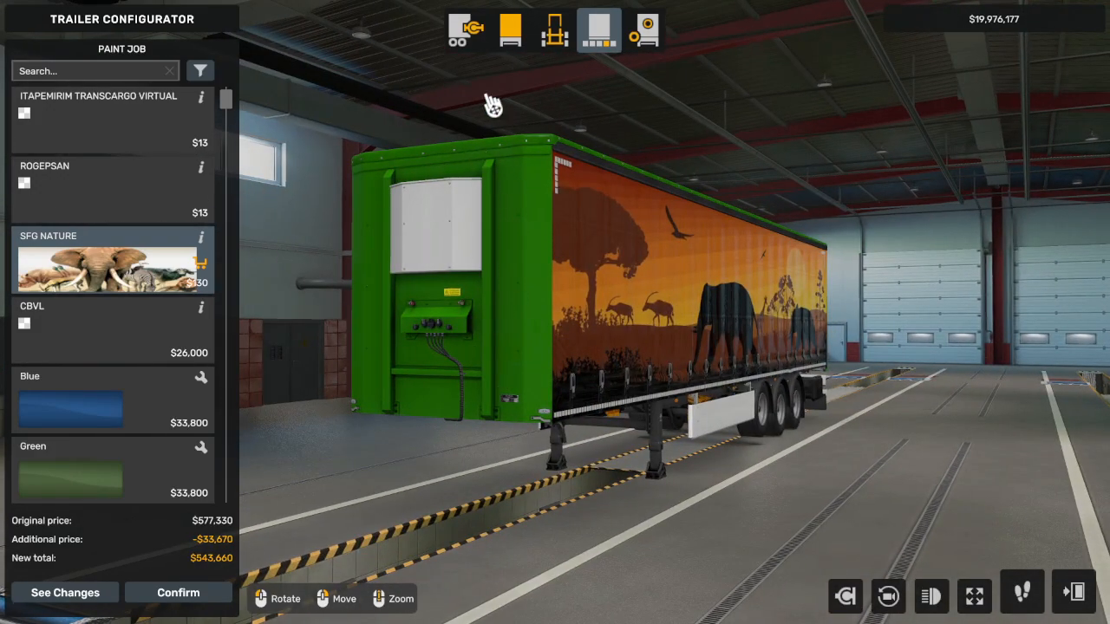
Step: Set the single trailer's paint job to plain White
left_click(466, 45)
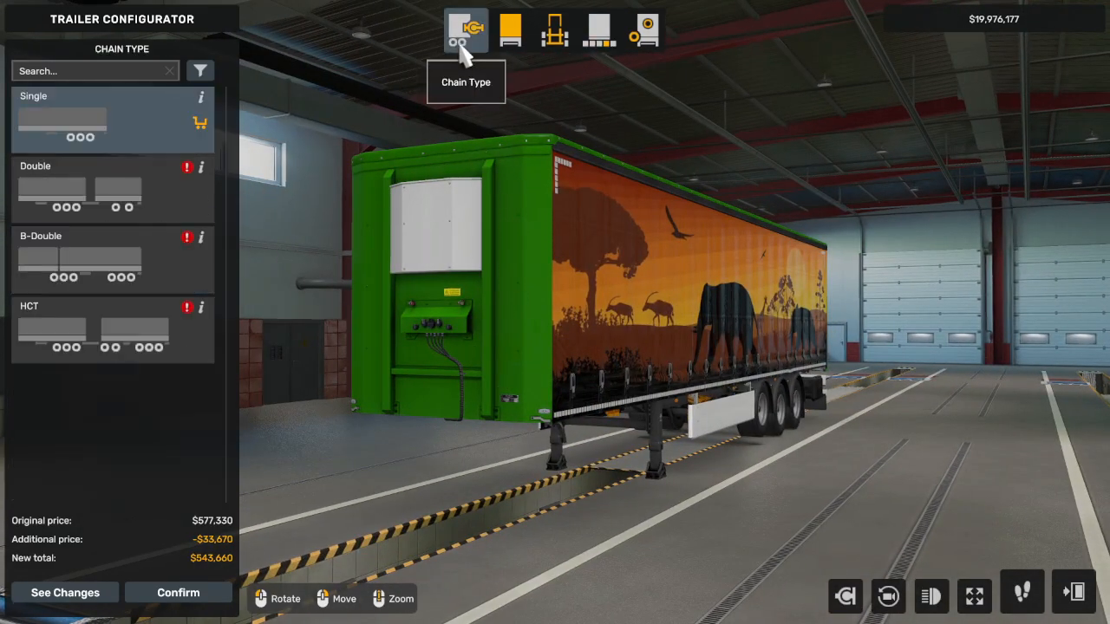
left_click(605, 48)
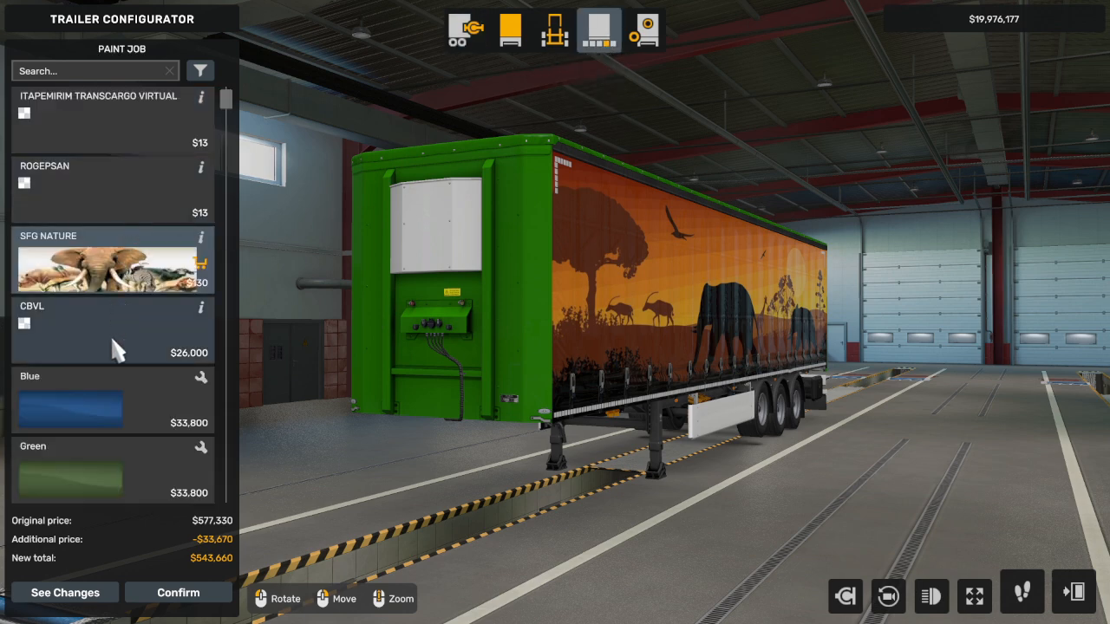
scroll(100, 399, "down", 10)
scroll(104, 382, "up", 9)
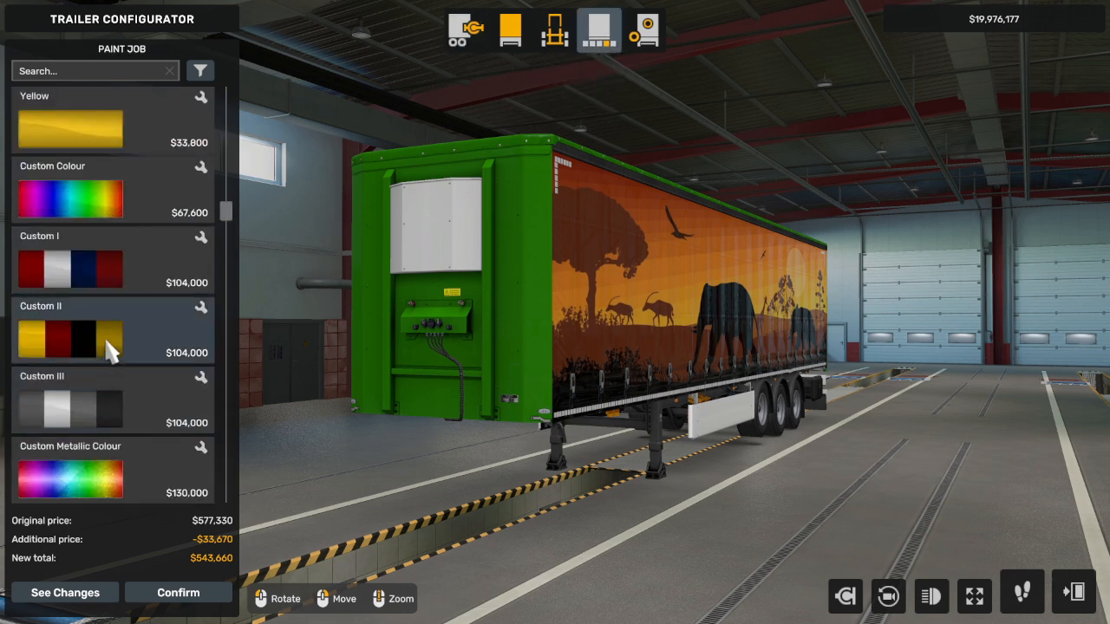
left_click(130, 449)
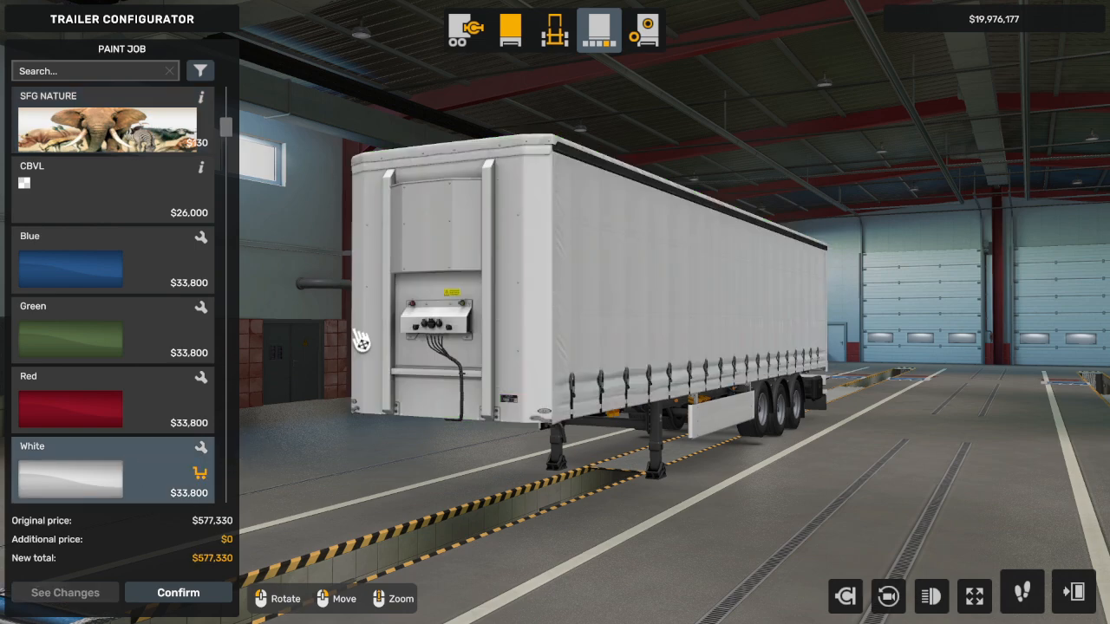
Step: Change the trailer's chain type to Double and view it from the other side
left_click(482, 47)
left_click(139, 194)
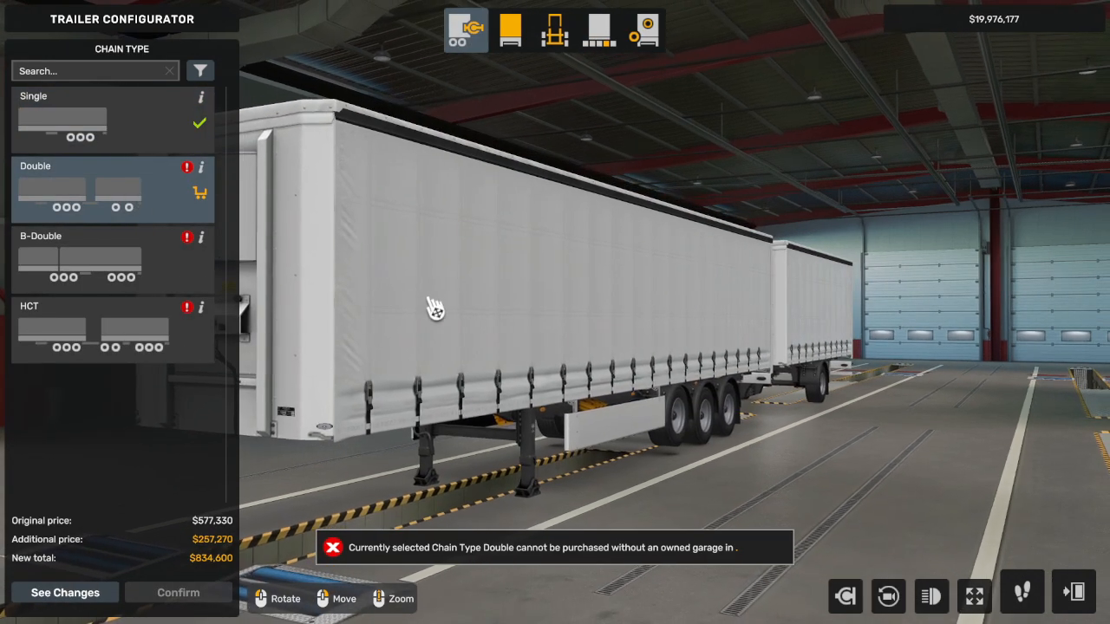
mouse_move(434, 307)
left_mouse_down()
mouse_move(563, 326)
mouse_move(656, 66)
left_mouse_up()
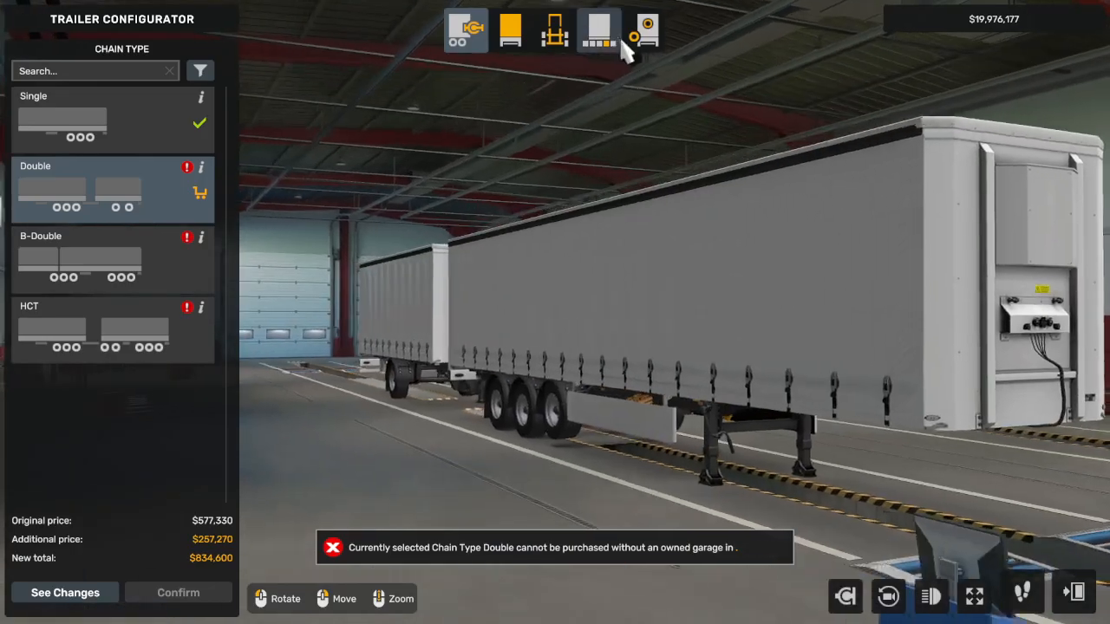
Step: Apply the SFG NATURE paint job to the double curtainsider trailer
left_click(597, 39)
scroll(142, 230, "up", 7)
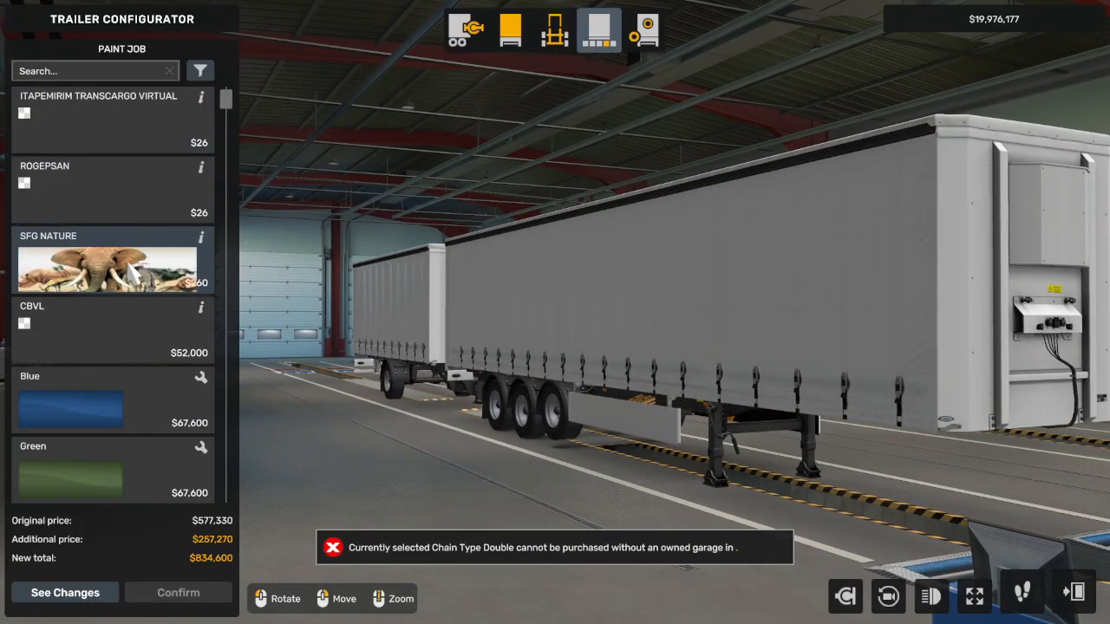
left_click(132, 273)
Step: Inspect the SFG NATURE paint job on both sides of the double trailer and on the doors between its two units
left_click_drag(351, 399, 696, 297)
scroll(696, 297, "down", 5)
left_click_drag(634, 280, 741, 217)
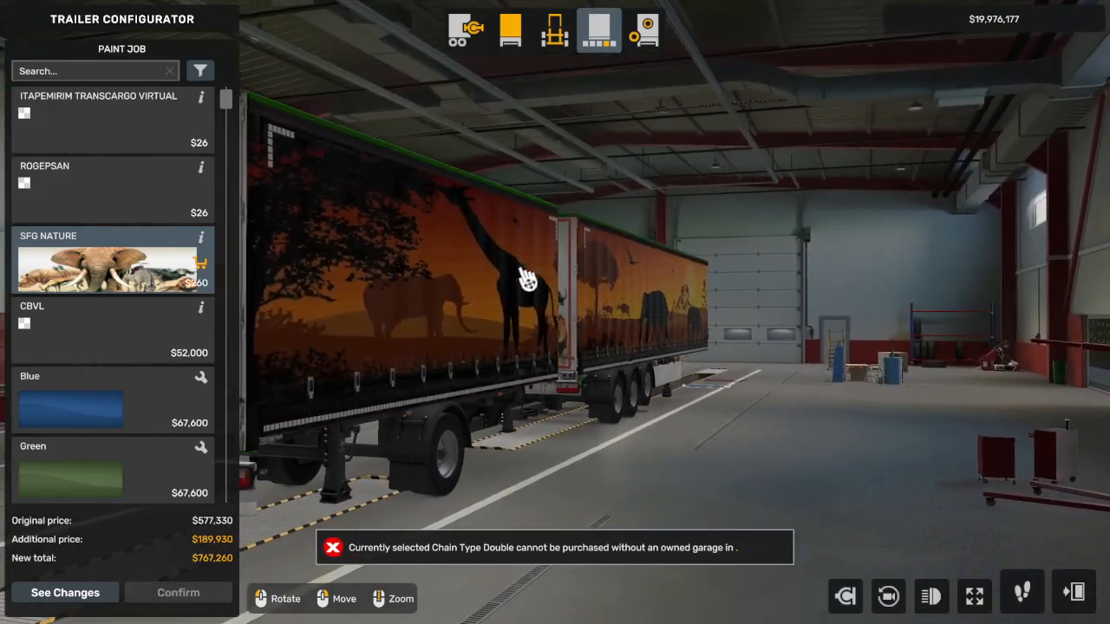
left_click_drag(529, 364, 375, 375)
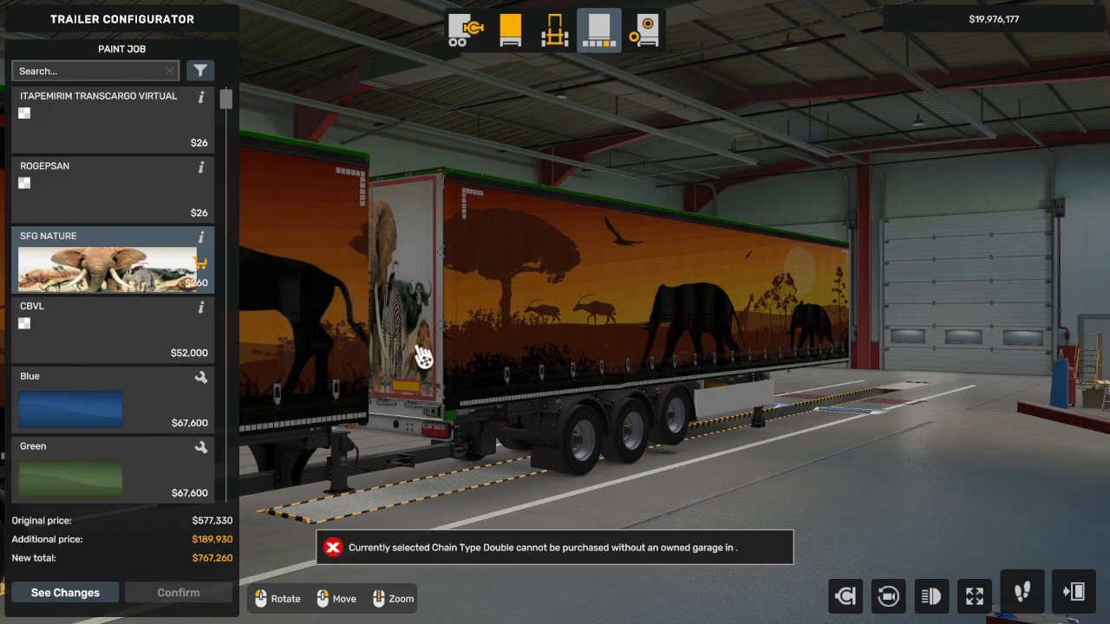
left_click_drag(453, 352, 483, 240)
left_click_drag(420, 278, 1106, 208)
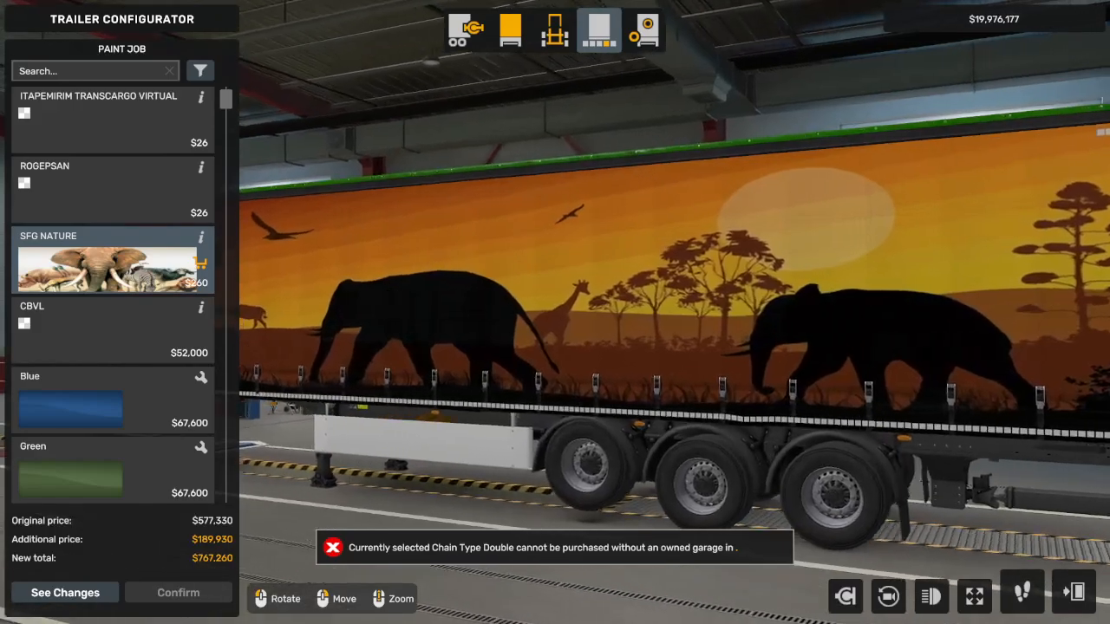
left_click_drag(537, 314, 850, 165)
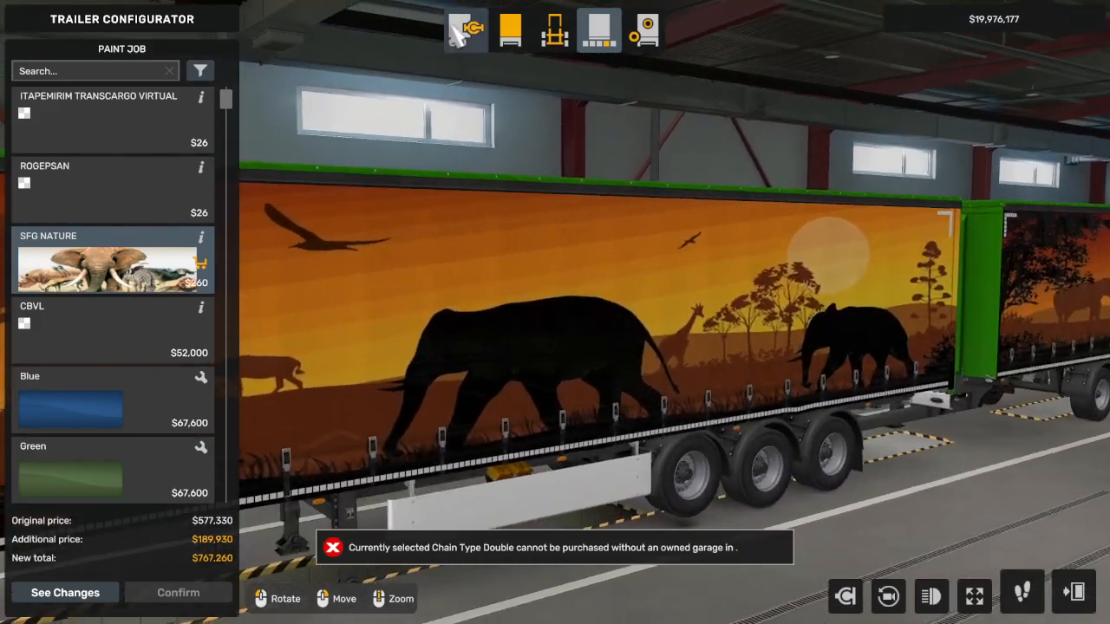
Step: Change the chain type to B-Double and try the 2+2 Axles Spread, 3+3 Axles and 3+3 Axles Steerable chassis with the paint job
left_click(460, 30)
left_click(152, 259)
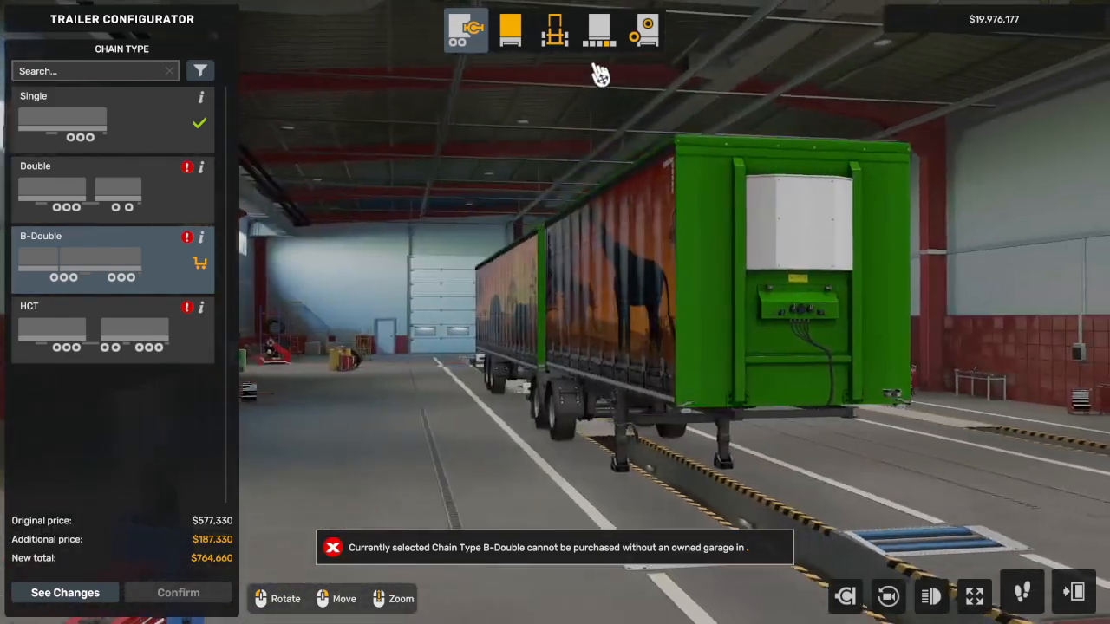
left_click(555, 30)
left_click(142, 214)
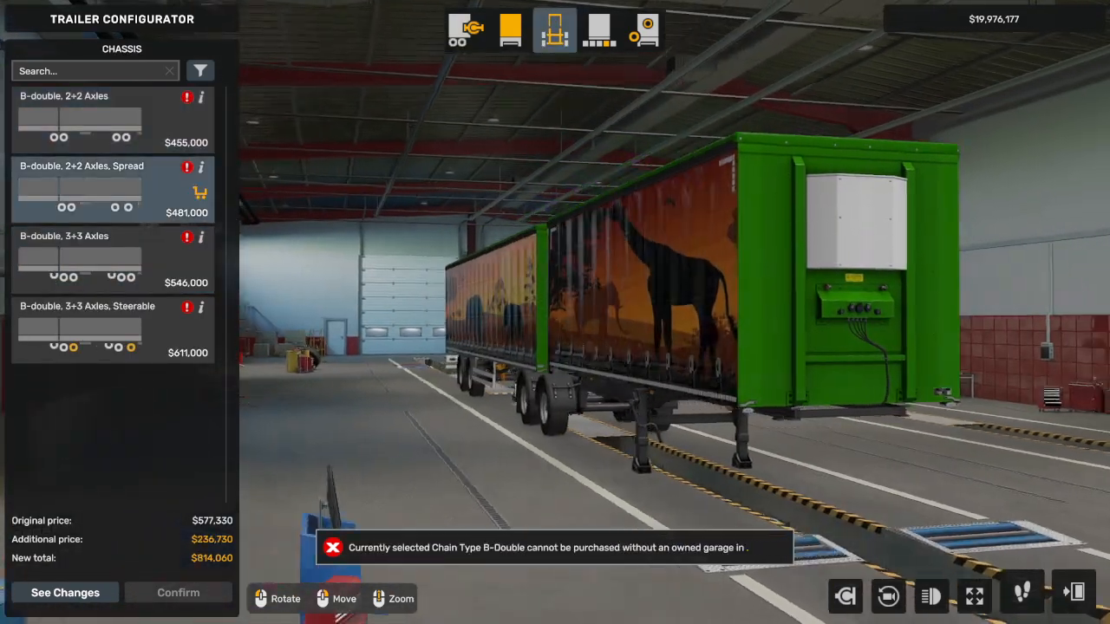
left_click(158, 245)
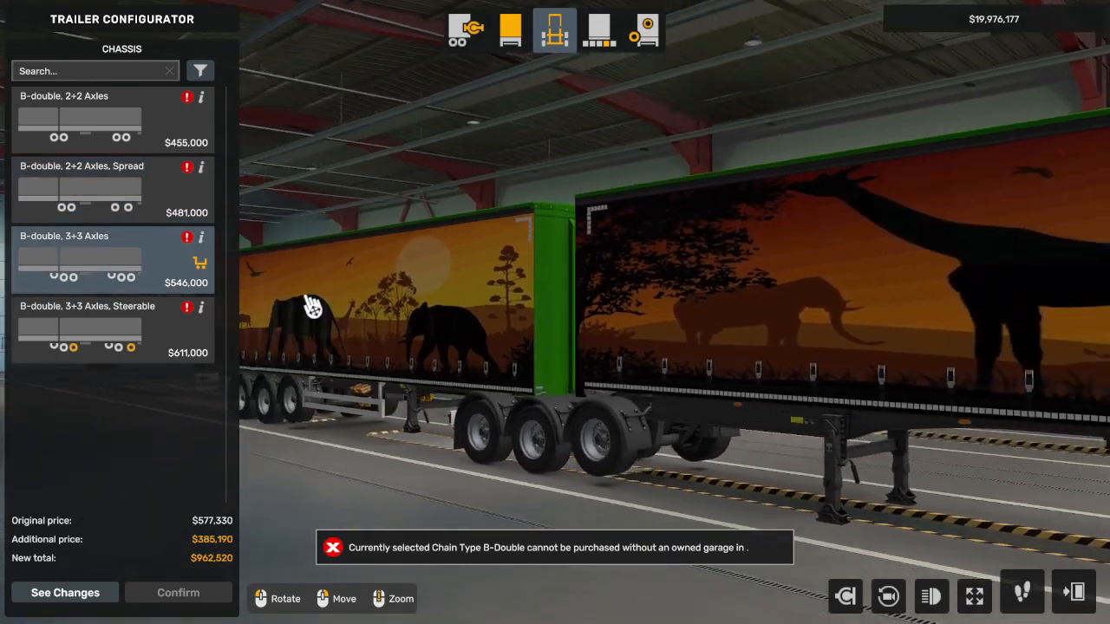
left_click(208, 338)
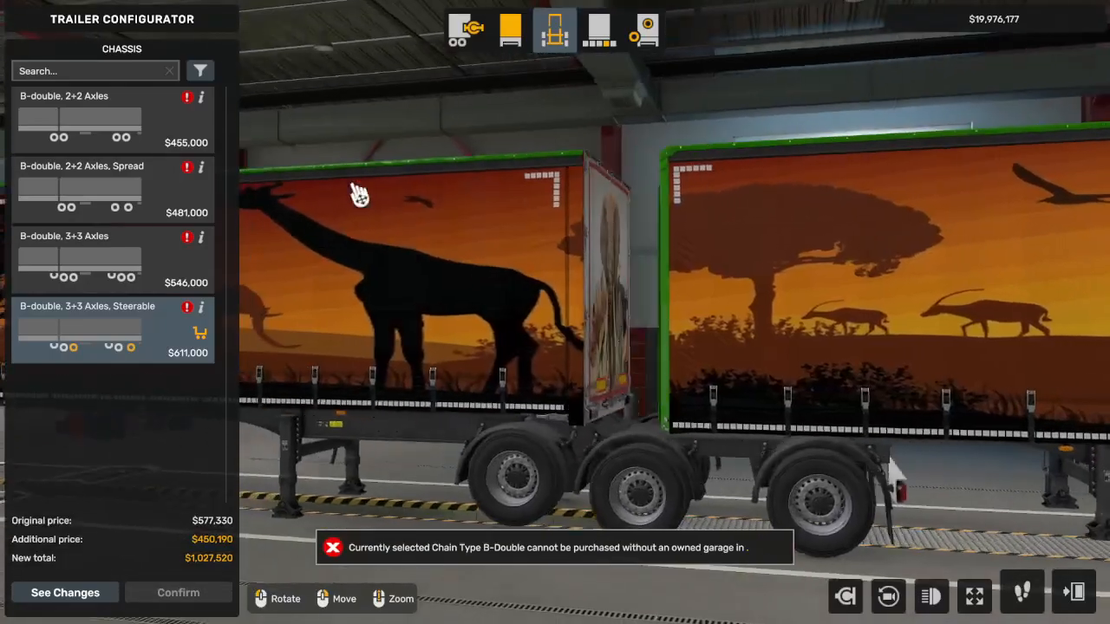
Step: Set the chain type to HCT, check the paint job along both trailers, and exit the configurator without purchasing
left_click(469, 46)
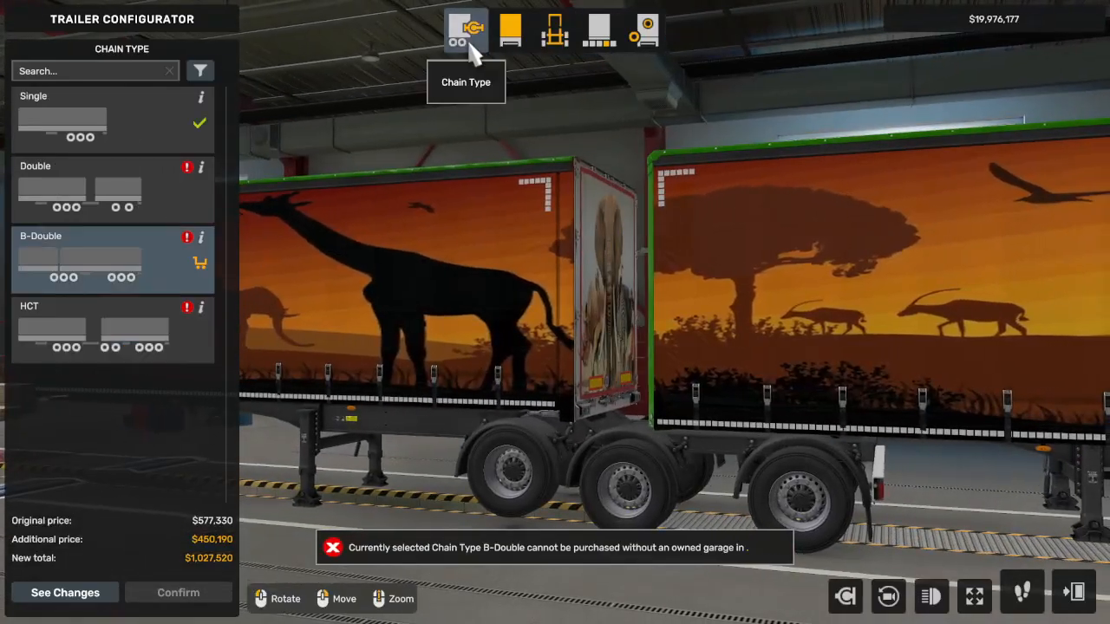
left_click(164, 336)
left_click_drag(842, 322, 607, 329)
left_click_drag(1071, 329, 633, 264)
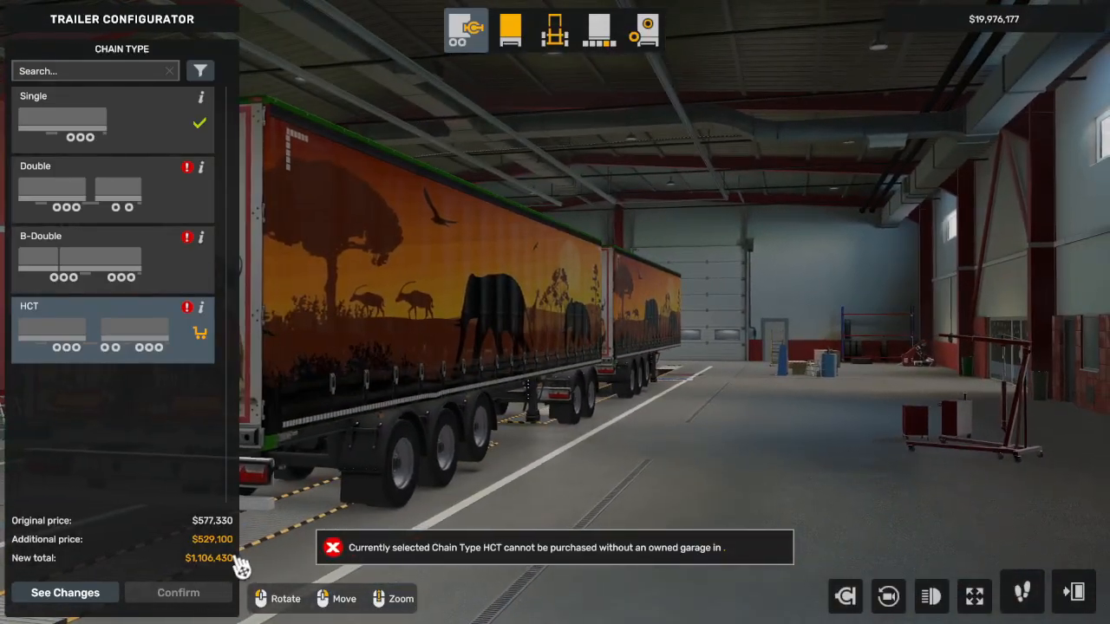
left_click_drag(484, 371, 837, 325)
left_click_drag(373, 399, 585, 501)
key("Escape")
left_click(503, 401)
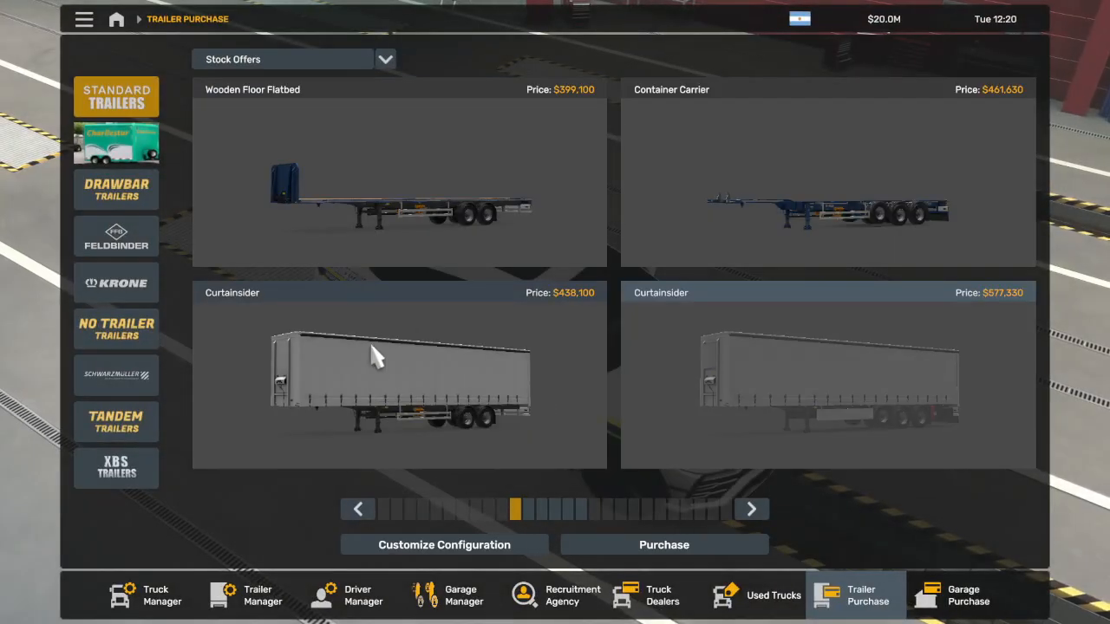
Step: Open the two-axle Curtainsider priced $438,100 for configuration
scroll(387, 362, "down", 5)
scroll(398, 365, "up", 5)
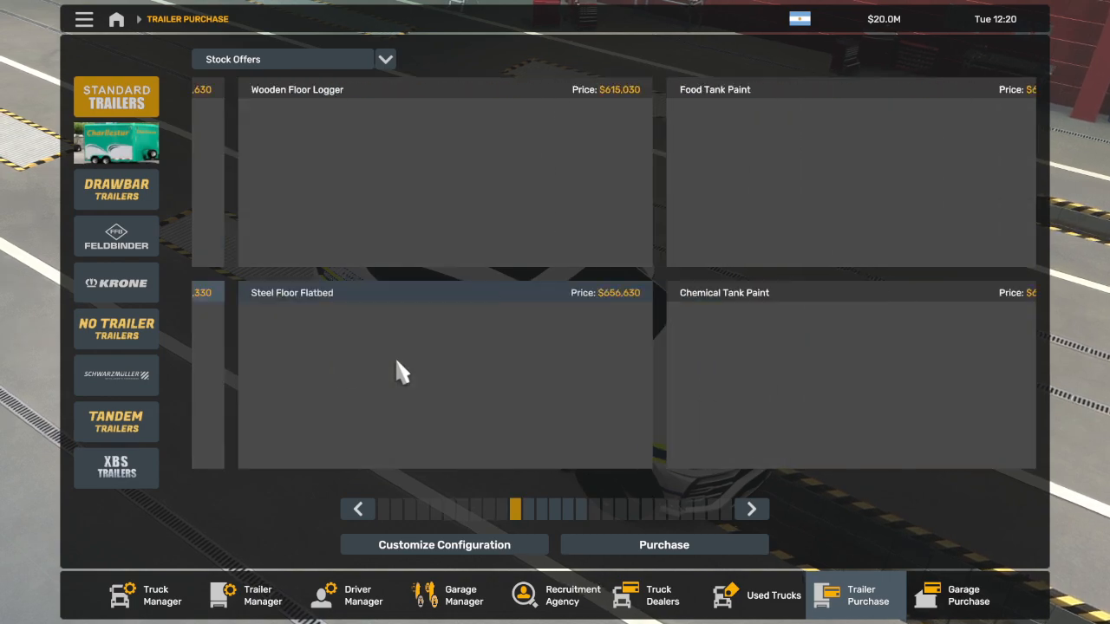
mouse_move(408, 390)
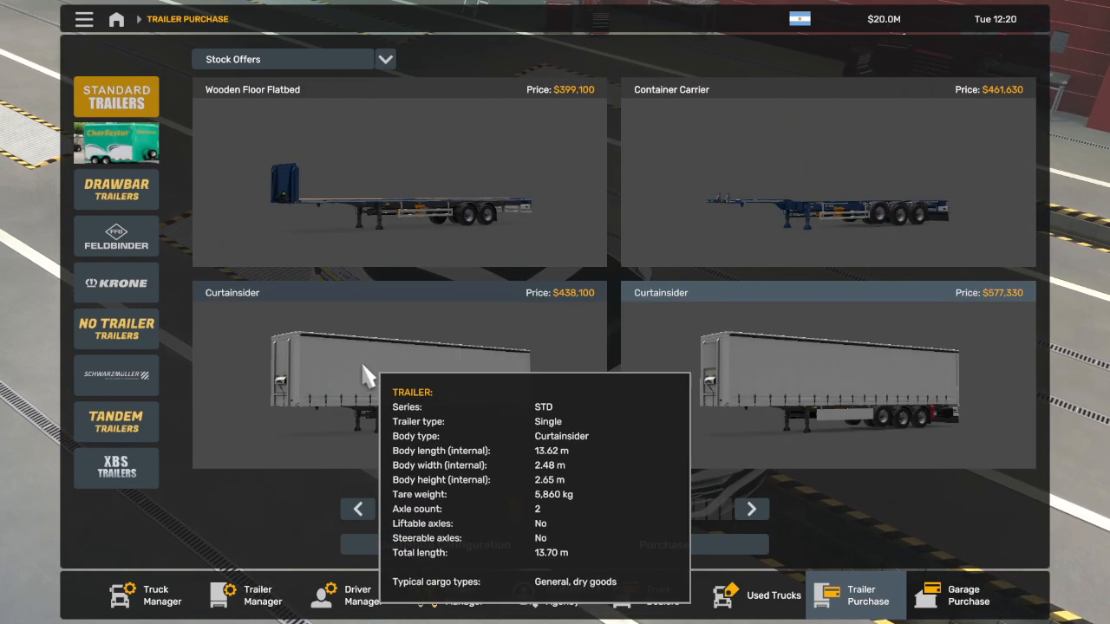
left_click(406, 545)
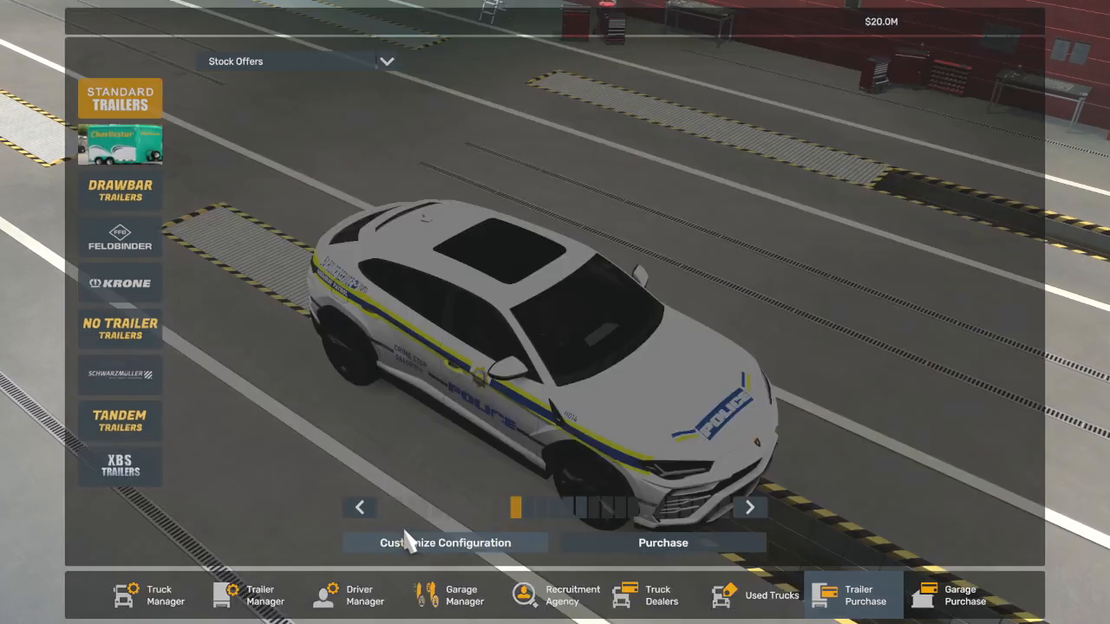
Step: Set the single curtainsider's chassis to 1 Axle
left_click(454, 51)
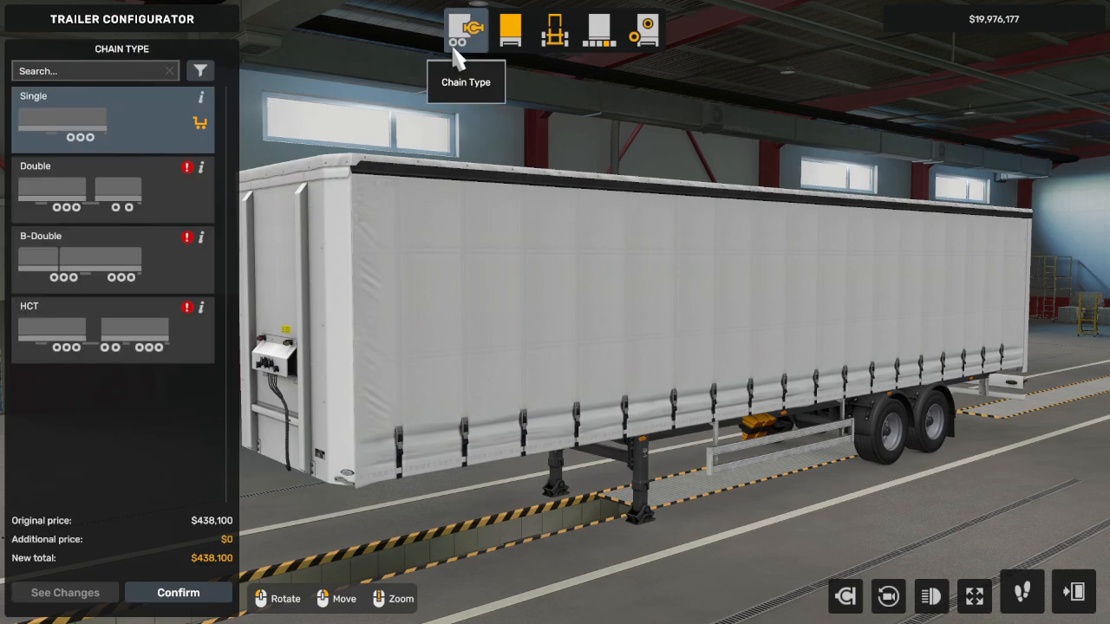
left_click(555, 33)
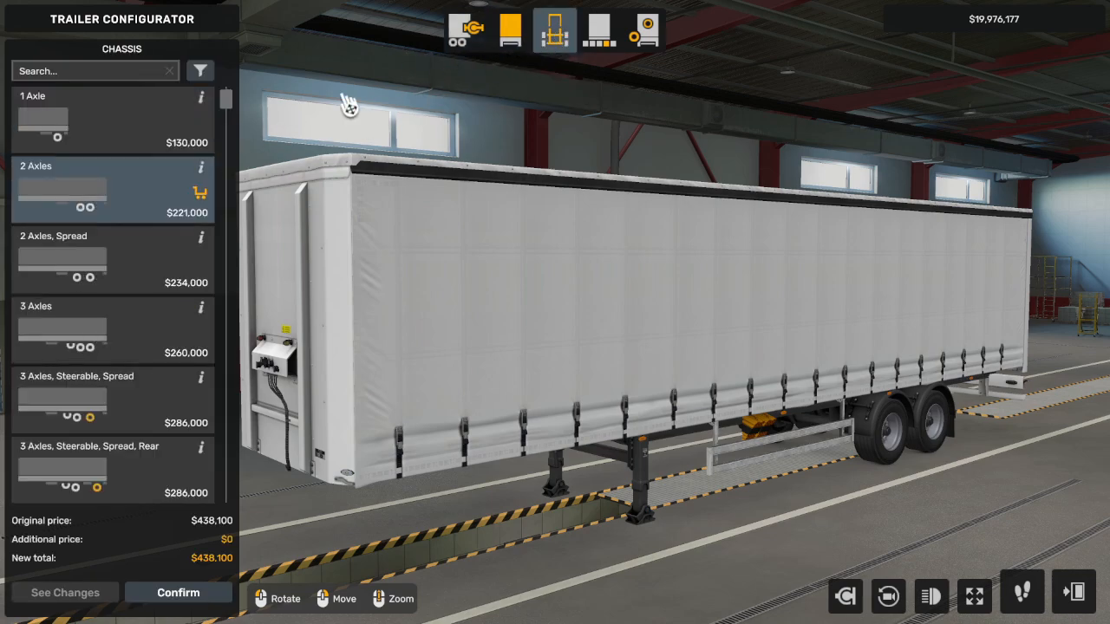
left_click(144, 114)
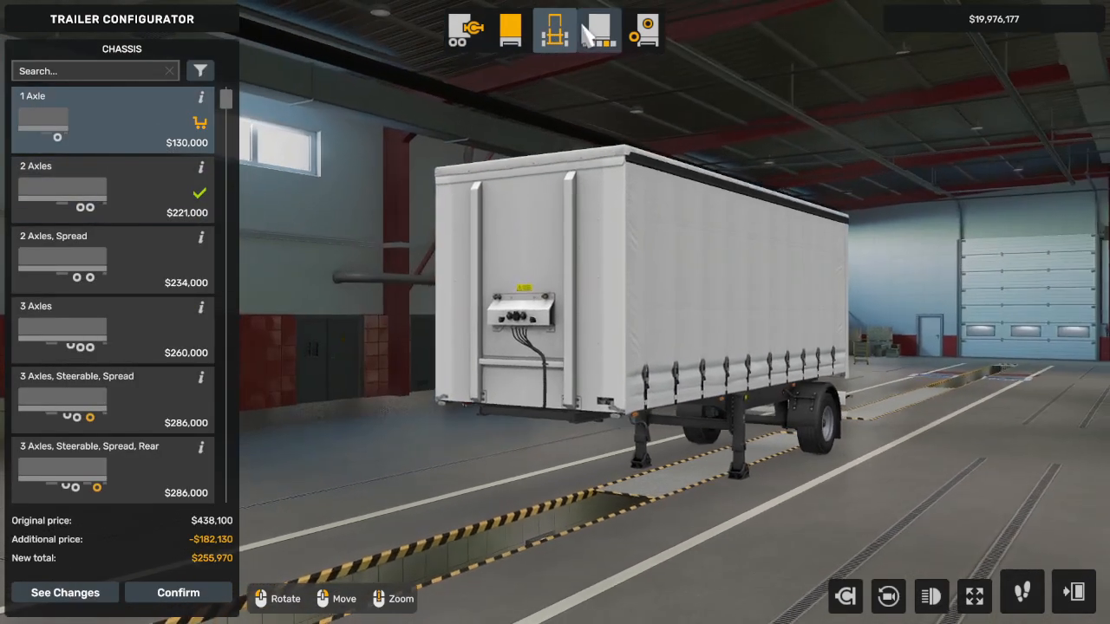
Step: Apply the SFG NATURE paint job to the one-axle trailer and check its front, side and rear doors
left_click(599, 39)
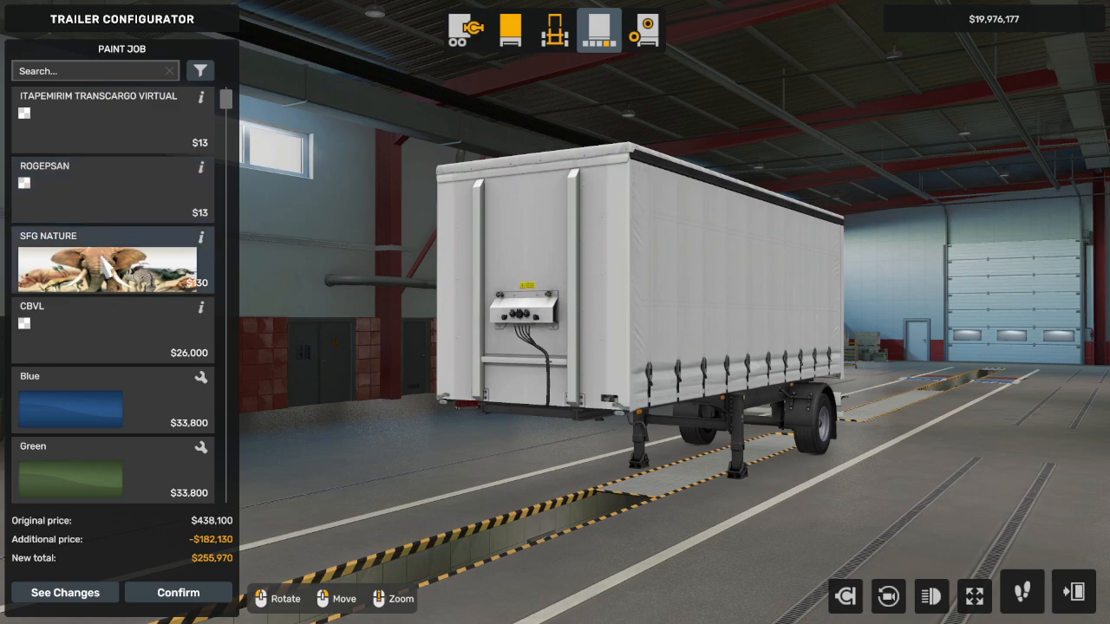
left_click(110, 292)
left_click_drag(656, 346, 216, 255)
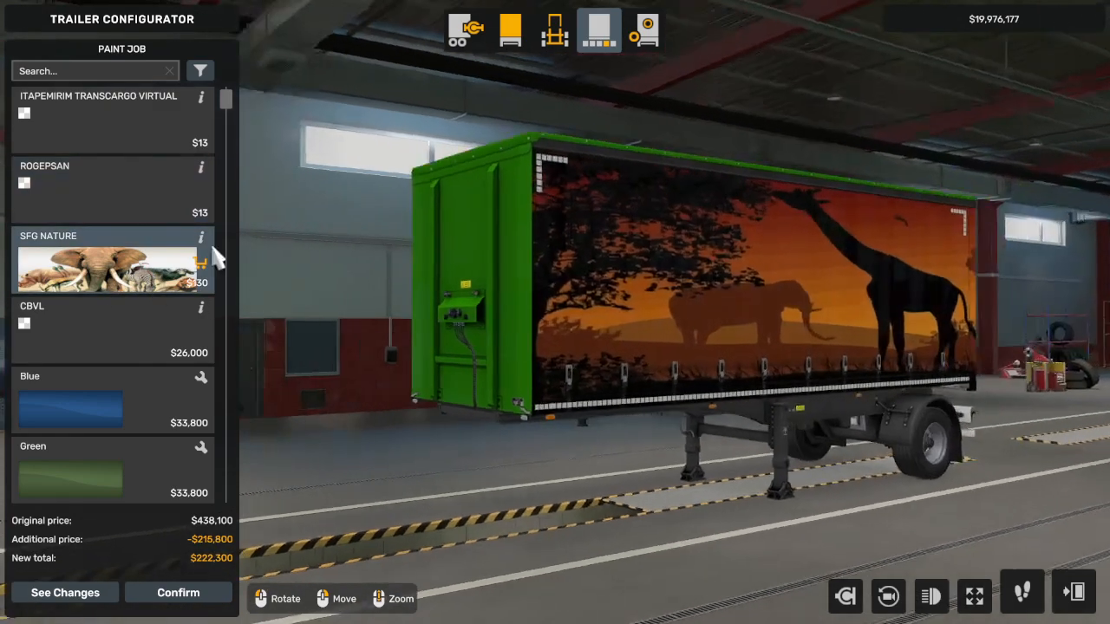
mouse_move(729, 358)
left_mouse_down()
mouse_move(516, 366)
mouse_move(142, 280)
left_mouse_up()
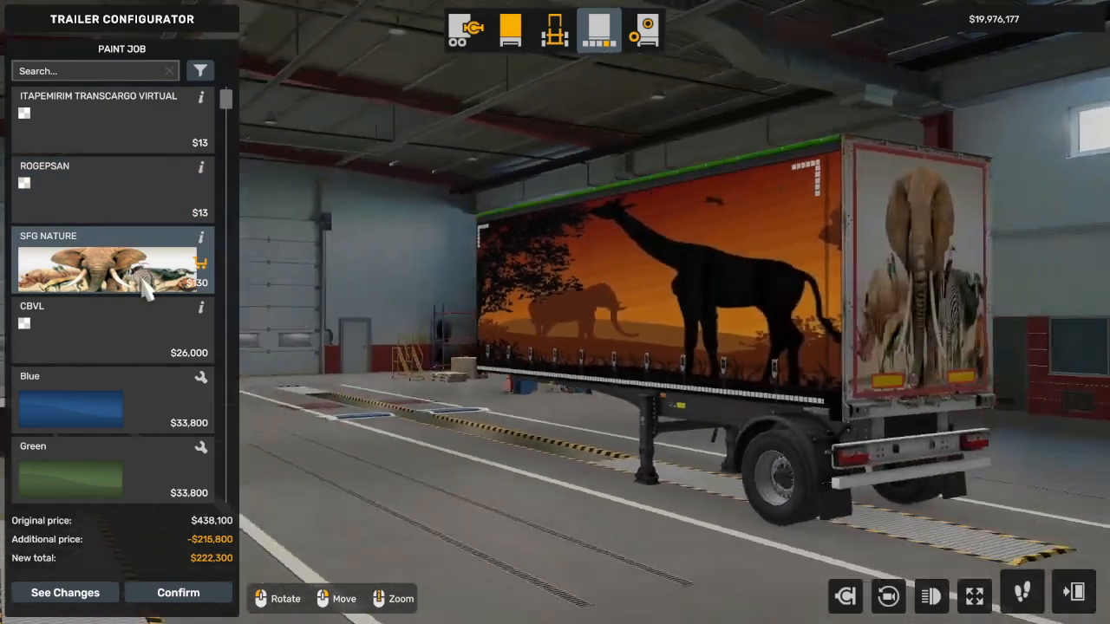
left_click_drag(436, 373, 265, 362)
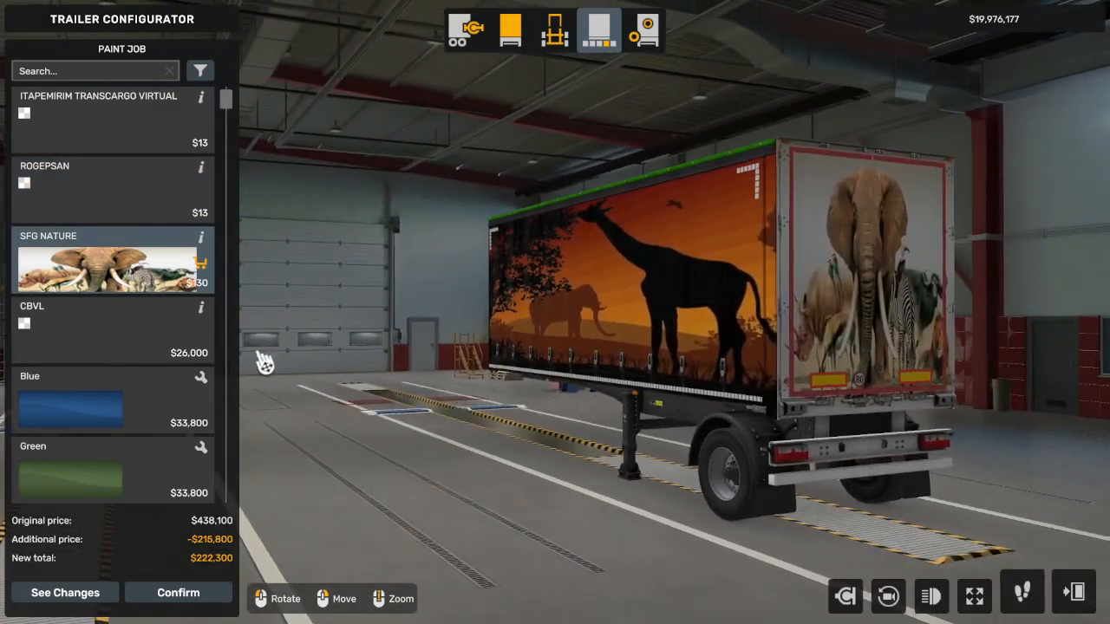
Step: Change the chassis to 2 Axles and to 2 Axles, Spread, checking the paint job along the longer trailer
left_click(459, 49)
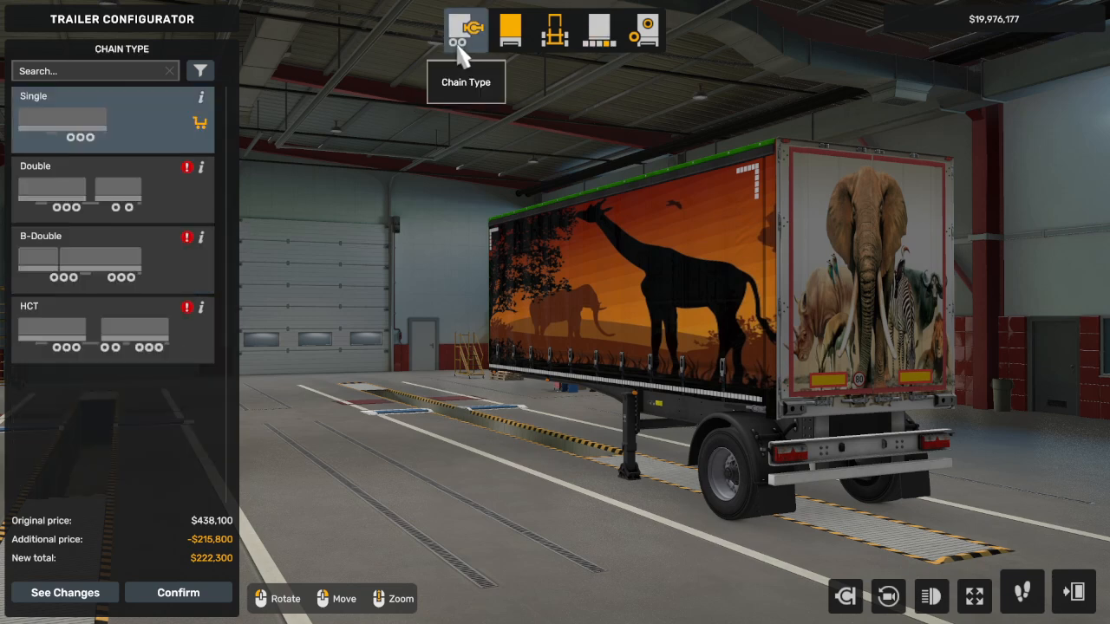
left_click(525, 51)
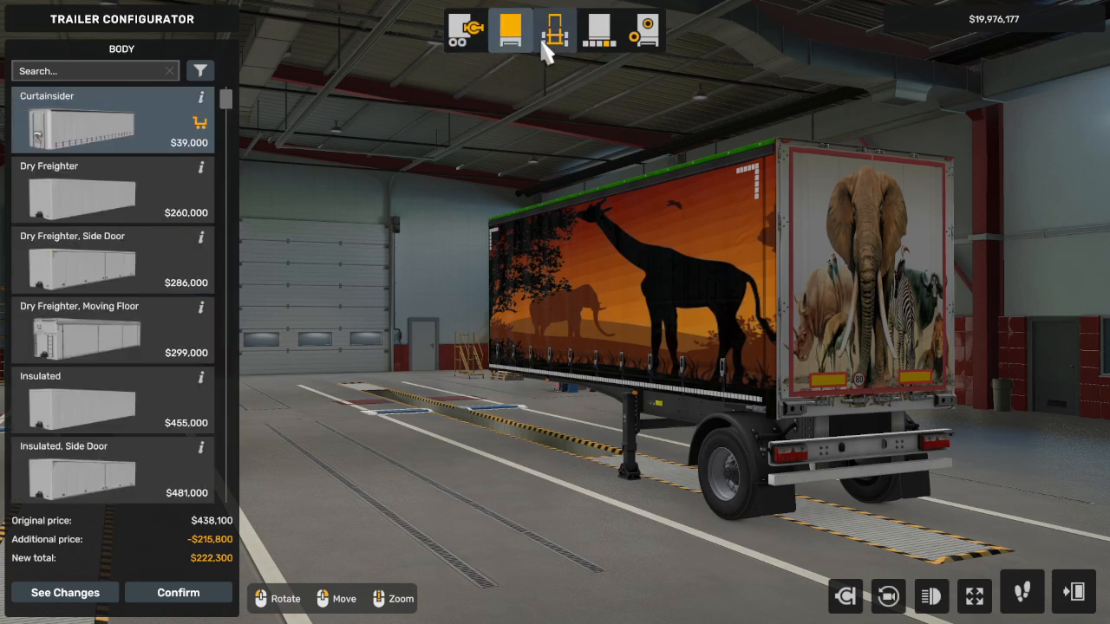
left_click(556, 41)
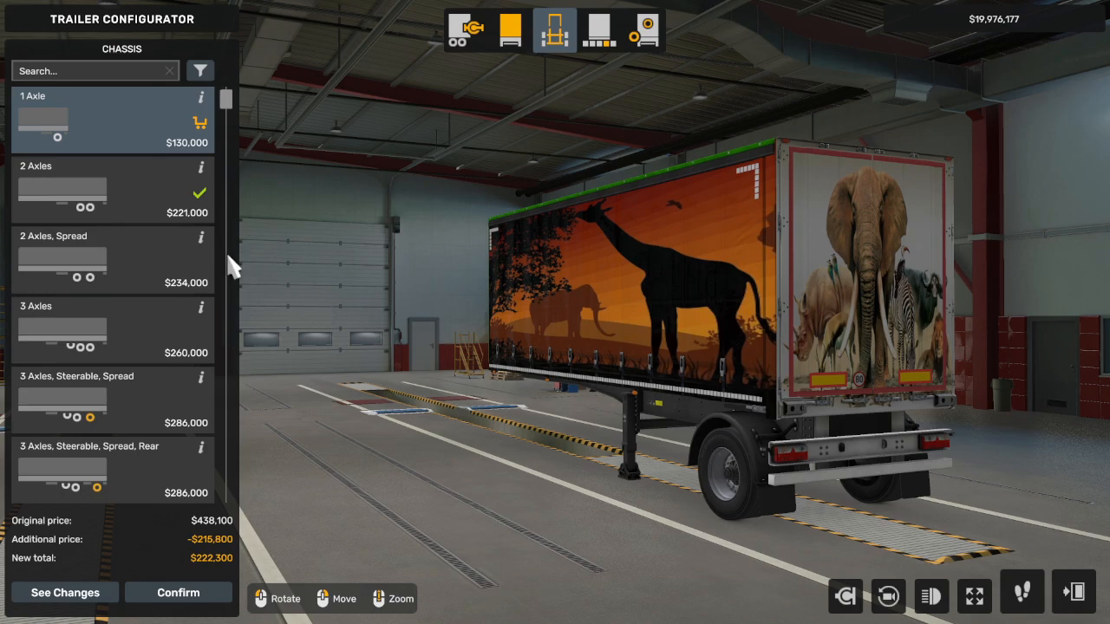
left_click(174, 208)
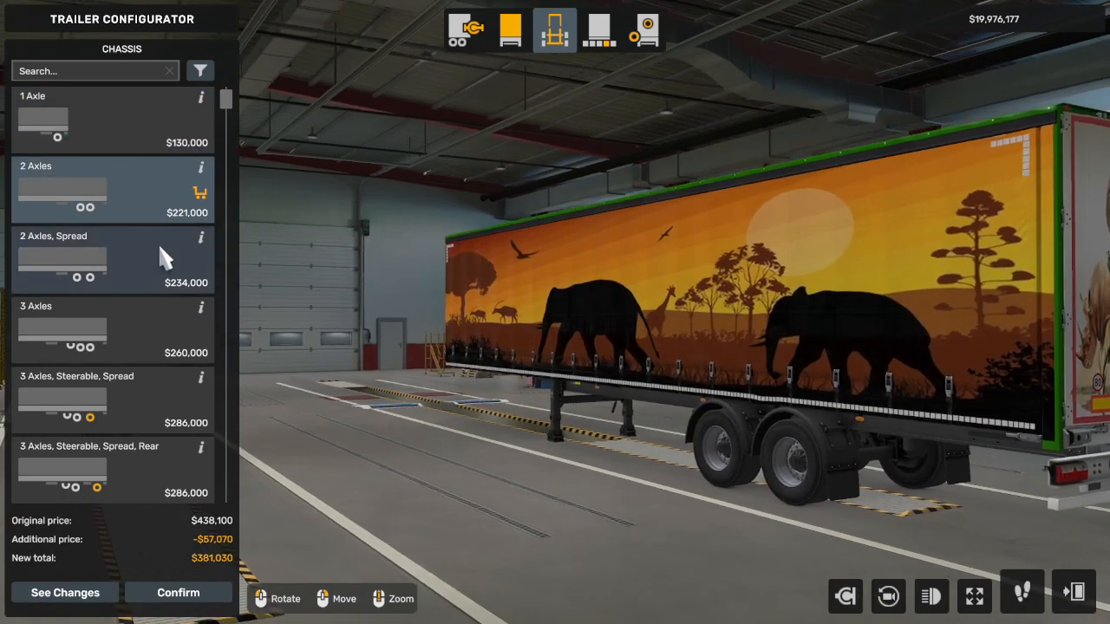
left_click(158, 242)
left_click_drag(728, 400, 0, 340)
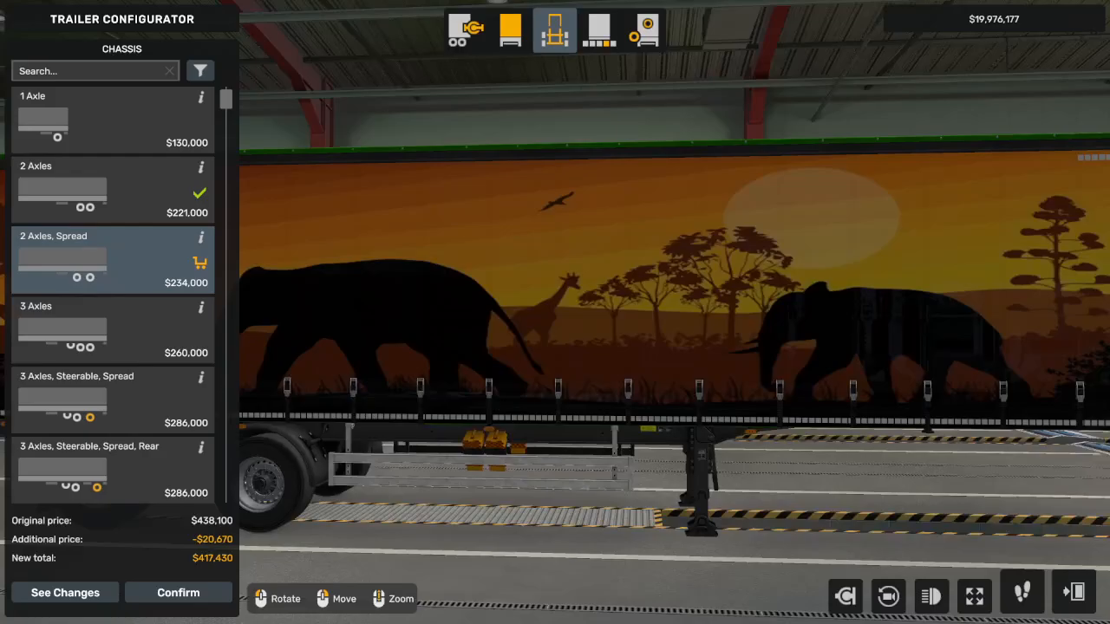
left_click_drag(694, 416, 389, 400)
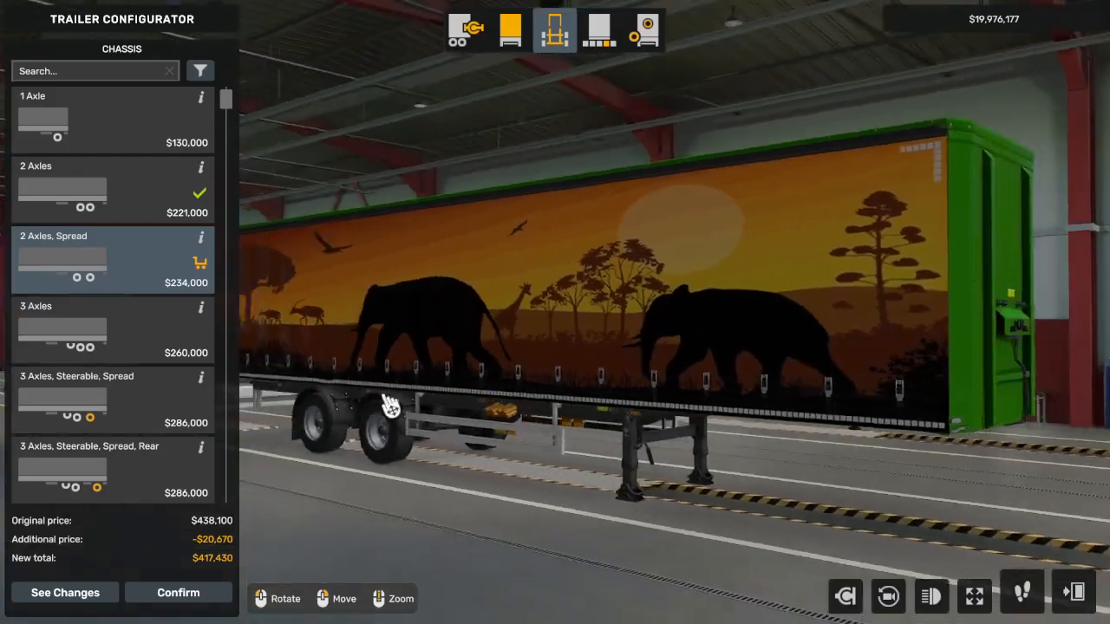
Step: Exit the trailer configurator without purchasing and bring up the open windows to switch away from the game
key("Escape")
left_click(506, 401)
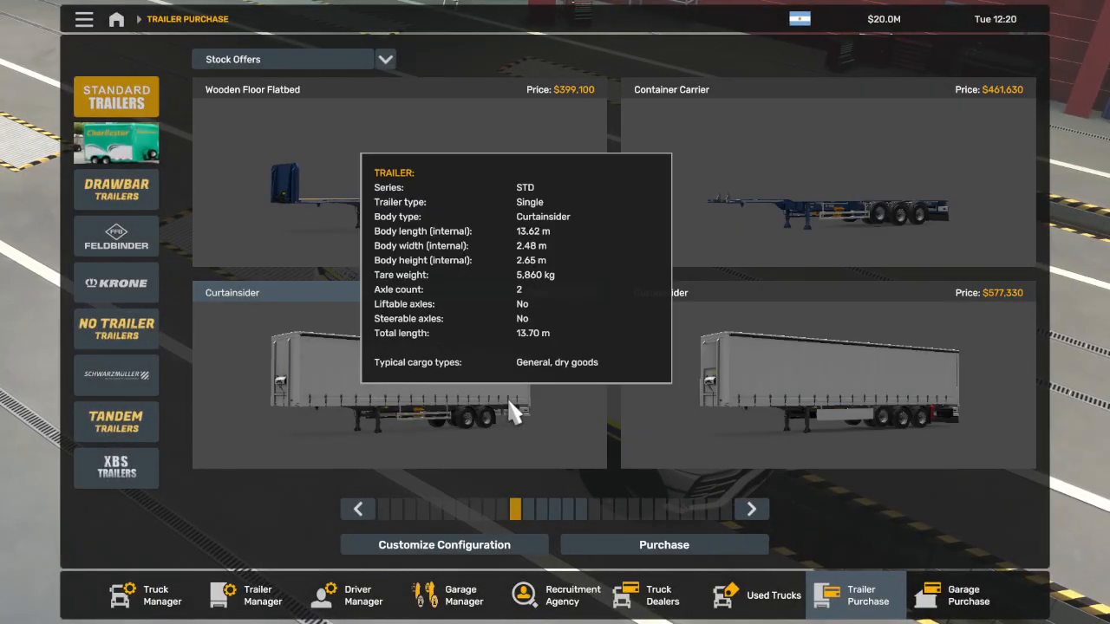
key("alt+Tab")
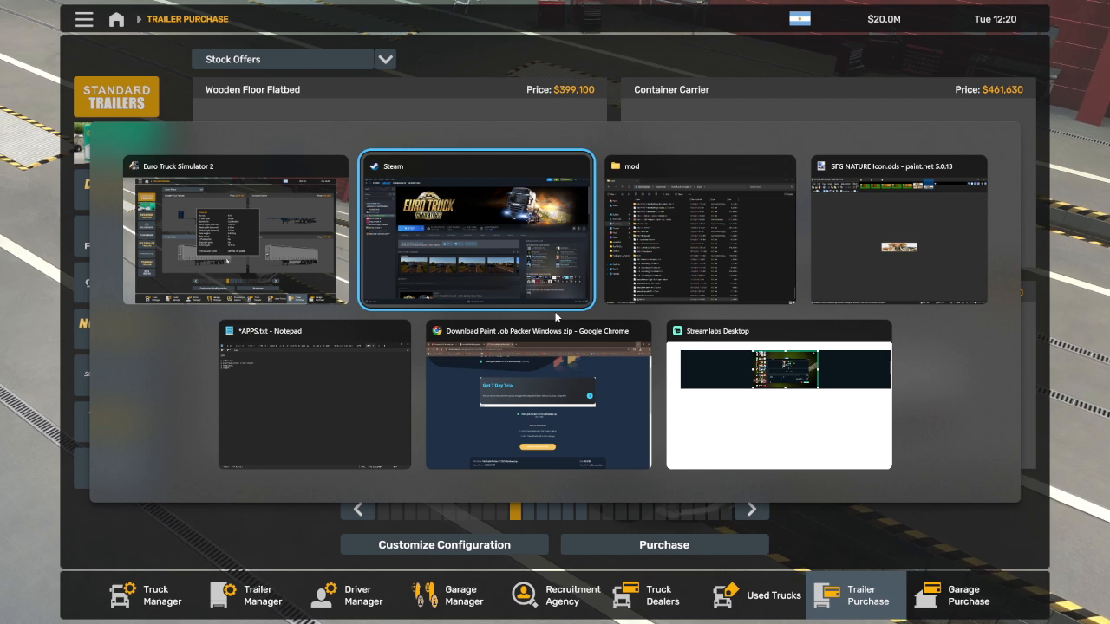